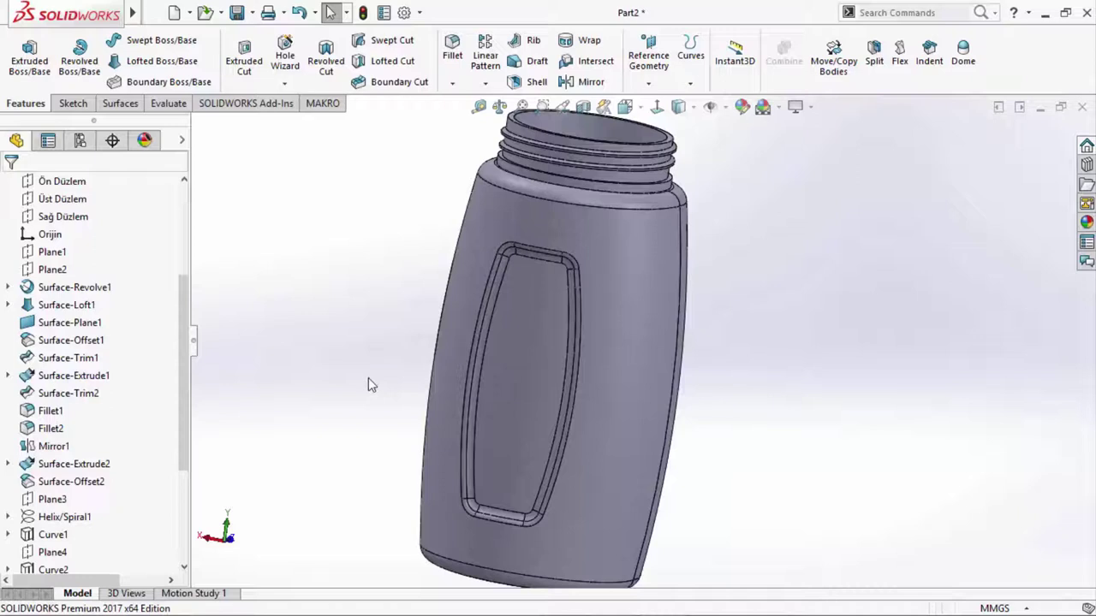
- Create a new blank part document and bring up the jar's reference drawing
{"action": "scroll", "coordinate": [777, 391], "scroll_direction": "up", "scroll_amount": 2}
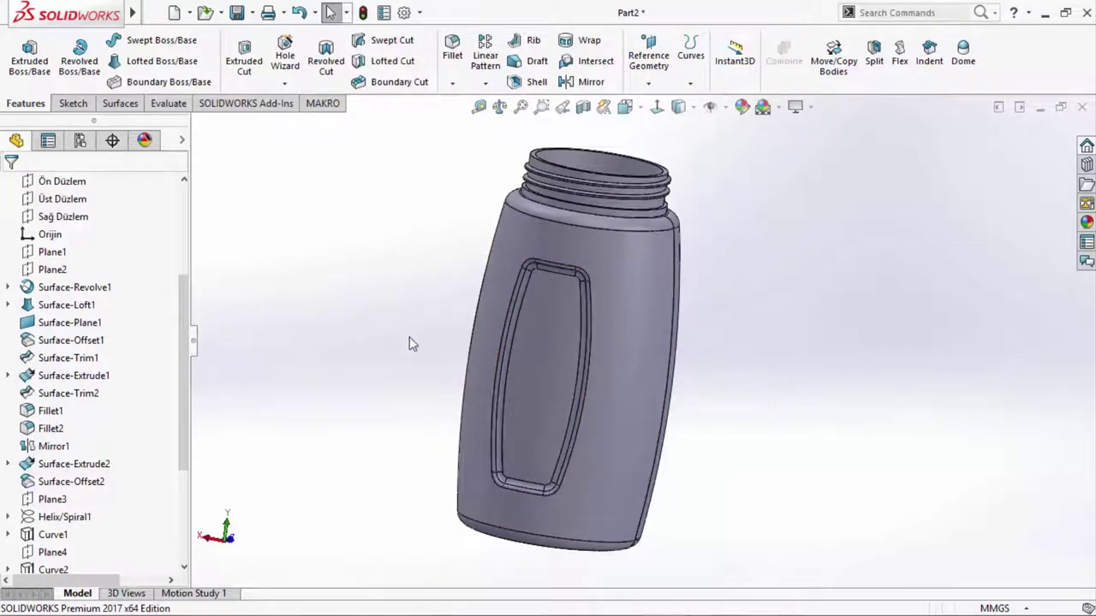
{"action": "mouse_move", "coordinate": [848, 425]}
{"action": "middle_mouse_down"}
{"action": "mouse_move", "coordinate": [837, 391]}
{"action": "mouse_move", "coordinate": [472, 171]}
{"action": "mouse_move", "coordinate": [359, 257]}
{"action": "mouse_move", "coordinate": [477, 427]}
{"action": "mouse_move", "coordinate": [625, 318]}
{"action": "mouse_move", "coordinate": [768, 252]}
{"action": "mouse_move", "coordinate": [676, 114]}
{"action": "mouse_move", "coordinate": [809, 303]}
{"action": "mouse_move", "coordinate": [804, 247]}
{"action": "middle_mouse_up"}
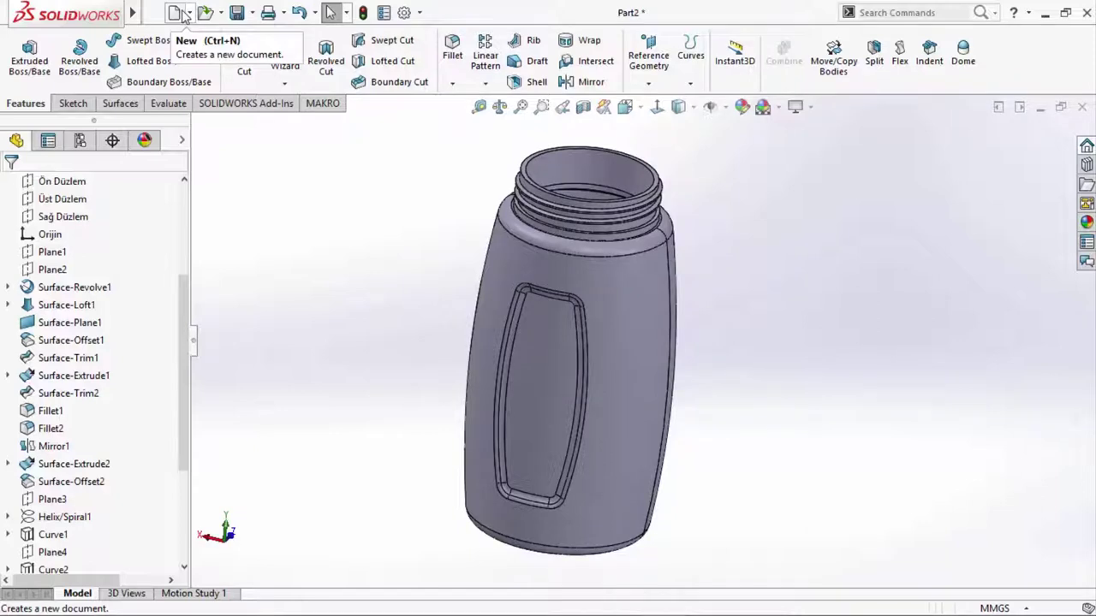
{"action": "left_click", "coordinate": [175, 12]}
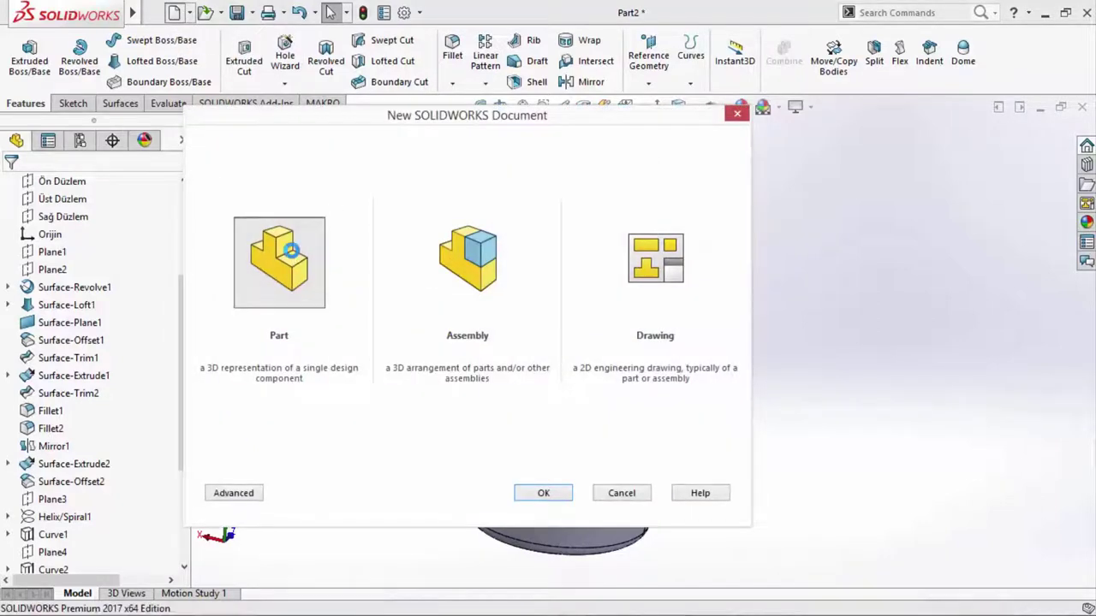
{"action": "double_click", "coordinate": [291, 250]}
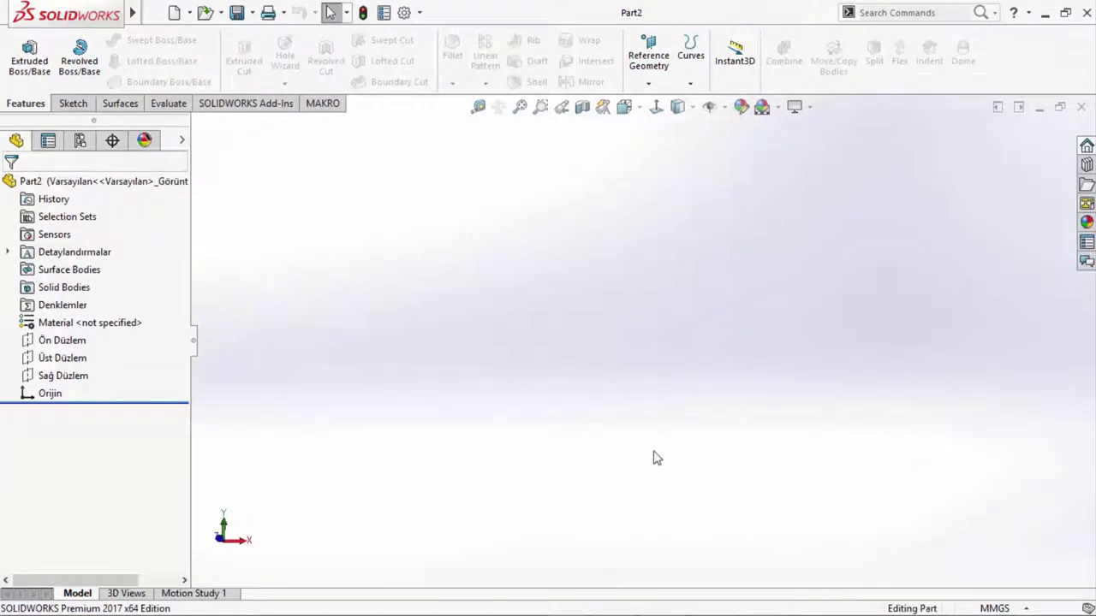
{"action": "left_click", "coordinate": [613, 601]}
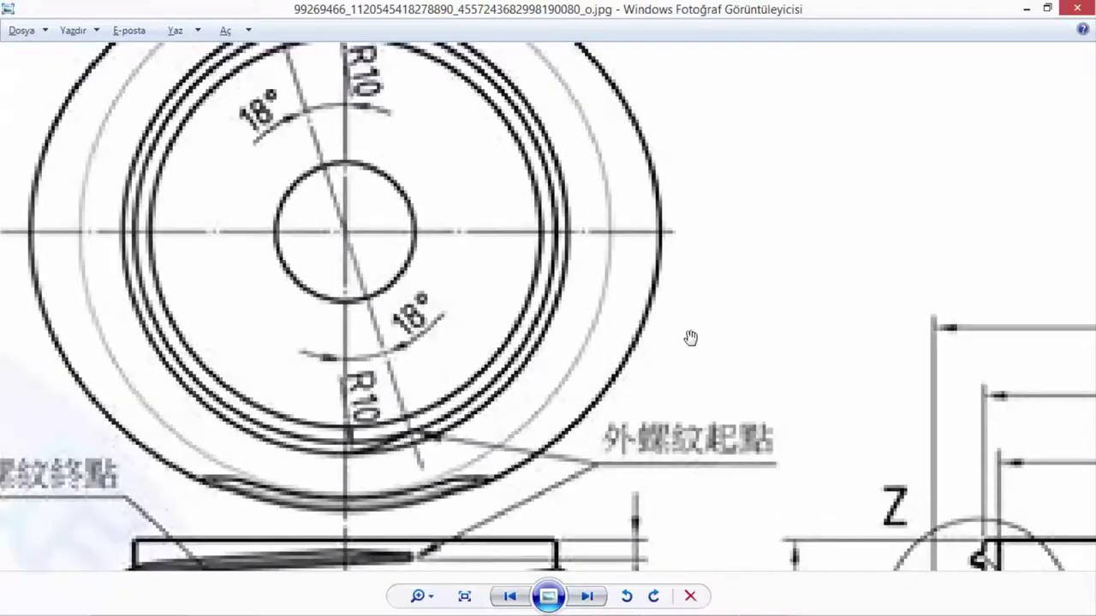
- Examine the drawing's 150 height, Ø72 base and Ø58 neck dimensions, then minimize Photo Viewer
{"action": "scroll", "coordinate": [616, 322], "scroll_direction": "down", "scroll_amount": 2}
{"action": "scroll", "coordinate": [593, 308], "scroll_direction": "down", "scroll_amount": 3}
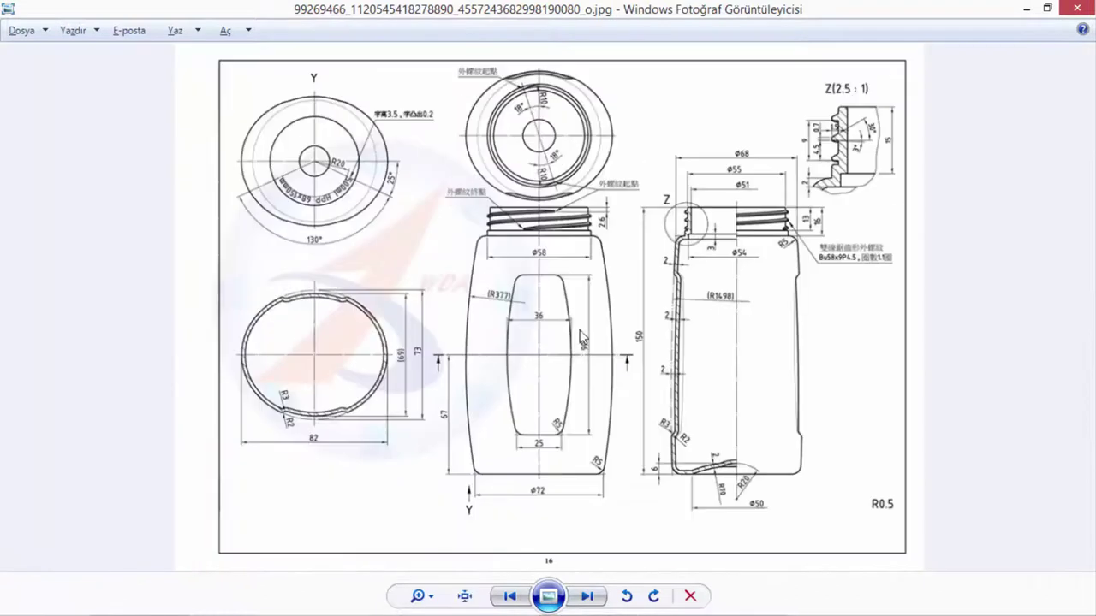
{"action": "scroll", "coordinate": [558, 296], "scroll_direction": "up", "scroll_amount": 3}
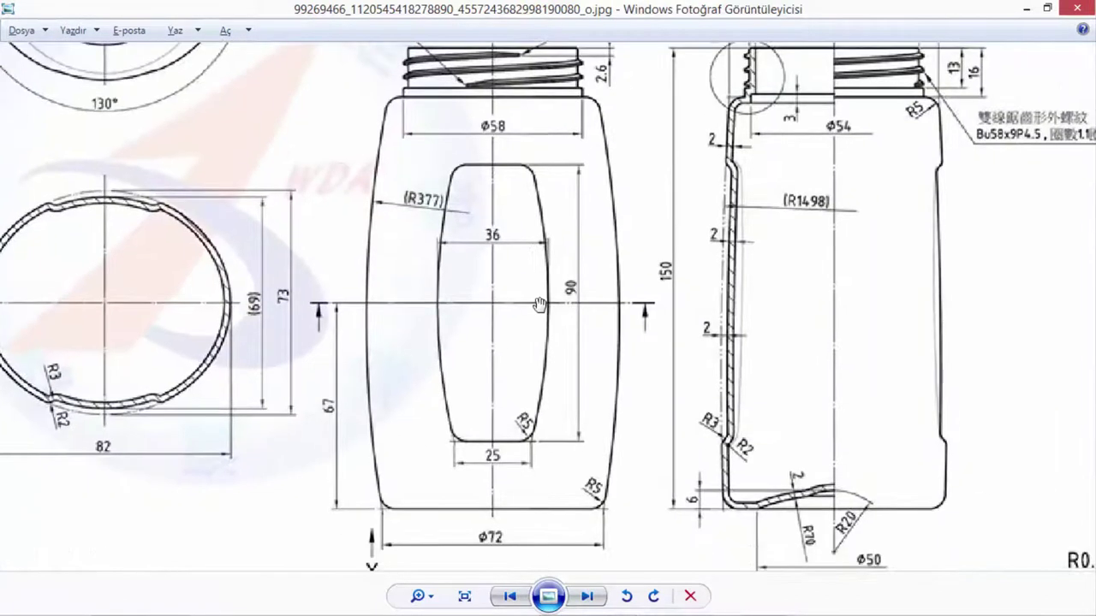
{"action": "scroll", "coordinate": [541, 327], "scroll_direction": "down", "scroll_amount": 1}
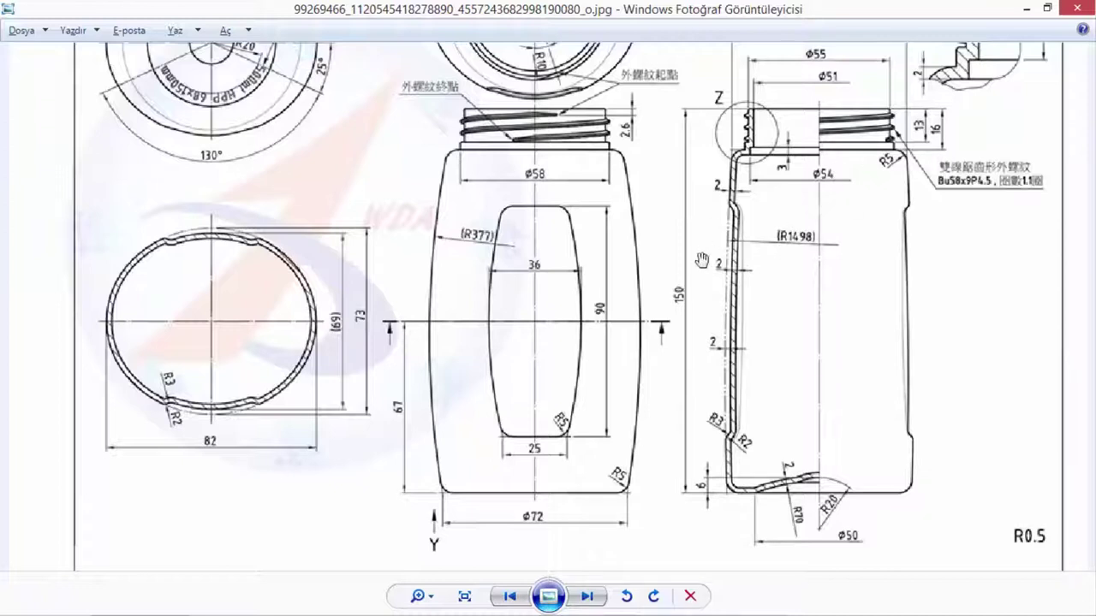
{"action": "left_click_drag", "start_coordinate": [736, 205], "coordinate": [742, 233]}
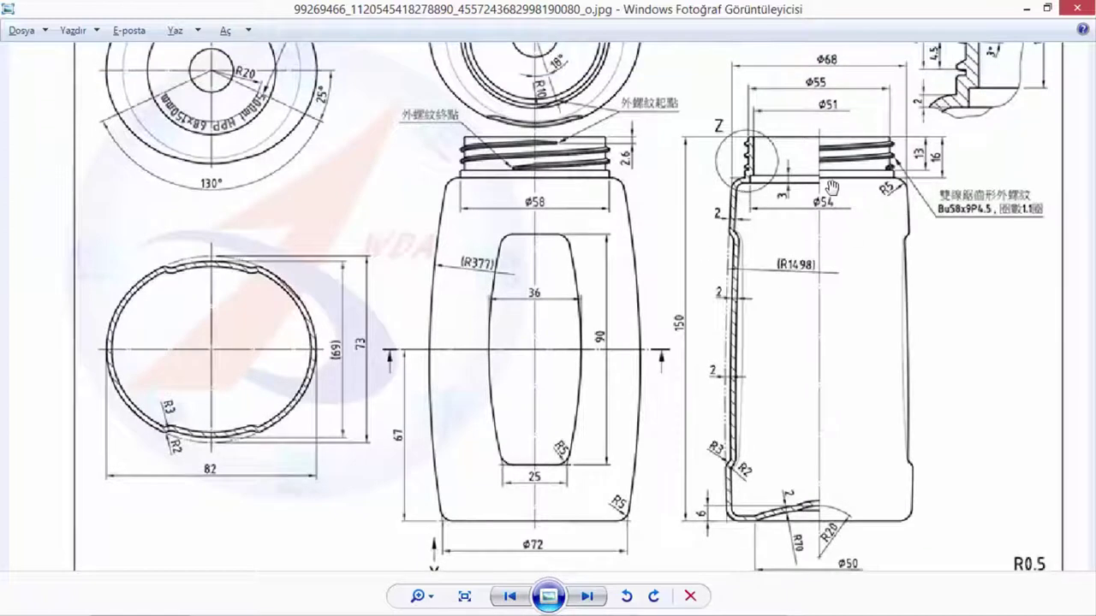
{"action": "left_click_drag", "start_coordinate": [830, 187], "coordinate": [802, 222]}
{"action": "scroll", "coordinate": [803, 222], "scroll_direction": "up", "scroll_amount": 2}
{"action": "left_click_drag", "start_coordinate": [619, 200], "coordinate": [533, 272]}
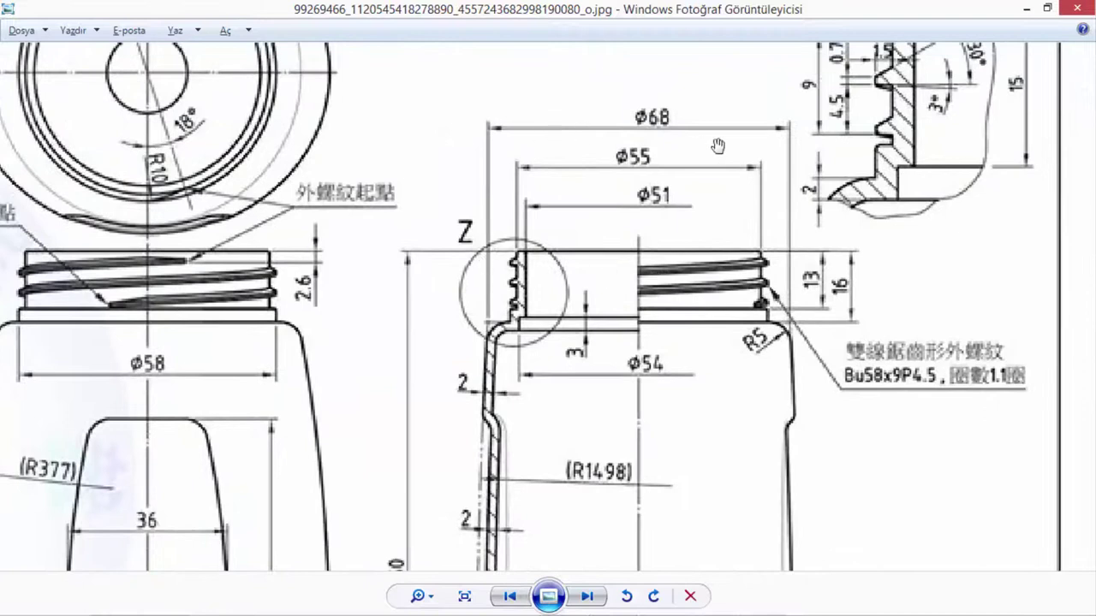
{"action": "scroll", "coordinate": [704, 359], "scroll_direction": "down", "scroll_amount": 2}
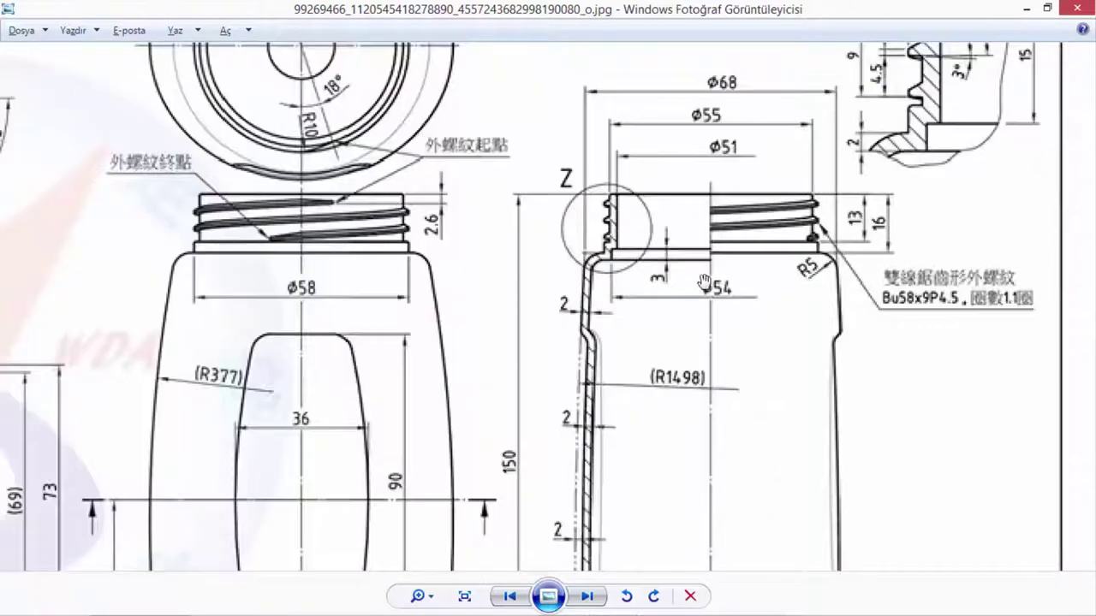
{"action": "left_click_drag", "start_coordinate": [704, 376], "coordinate": [710, 279]}
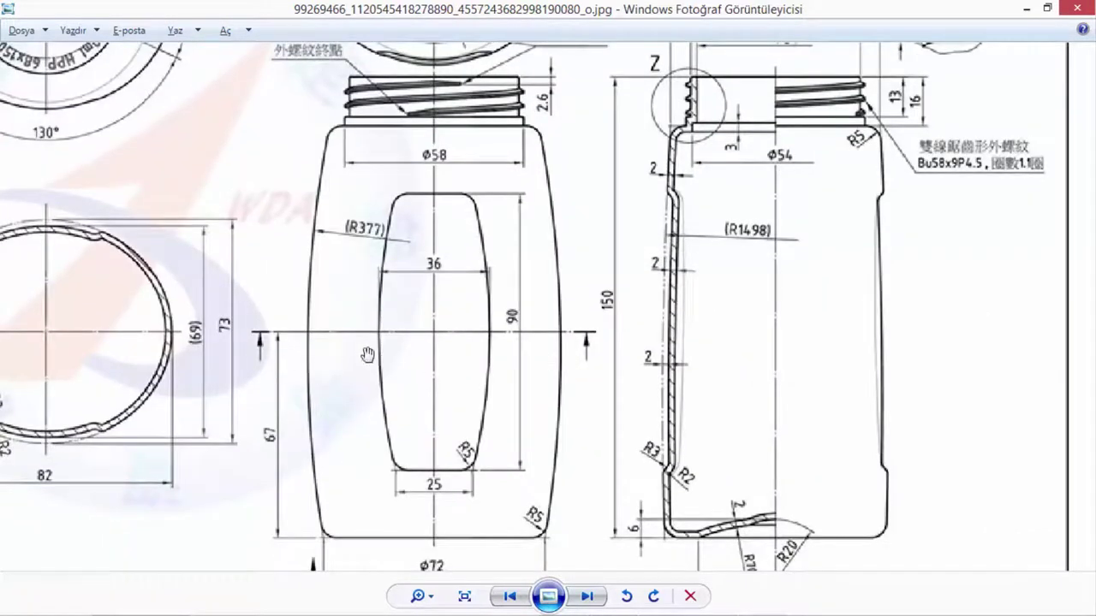
{"action": "left_click", "coordinate": [1027, 7]}
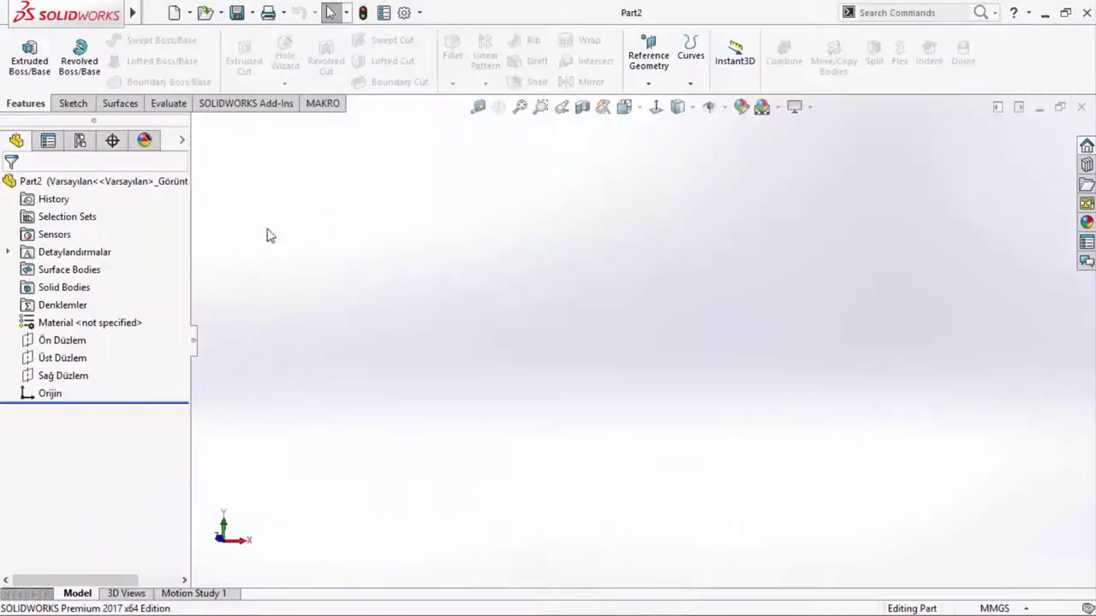
- Show the three default planes and orbit to see them in 3D
{"action": "left_click", "coordinate": [87, 360]}
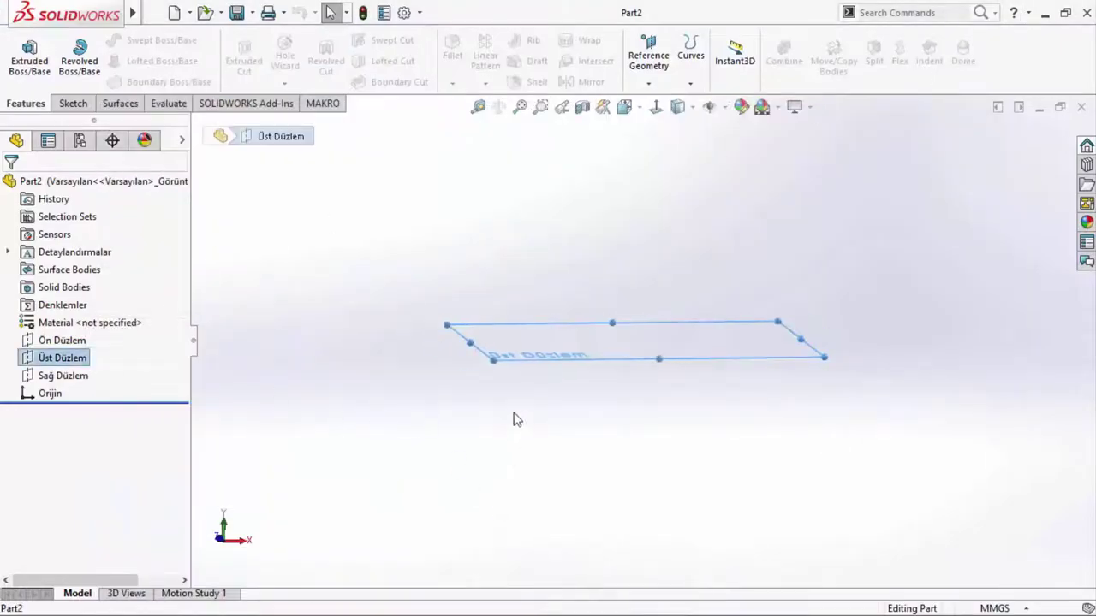
{"action": "left_click", "coordinate": [60, 339], "text": "ctrl"}
{"action": "left_click", "coordinate": [64, 376], "text": "ctrl"}
{"action": "right_click", "coordinate": [77, 375]}
{"action": "left_click", "coordinate": [114, 353]}
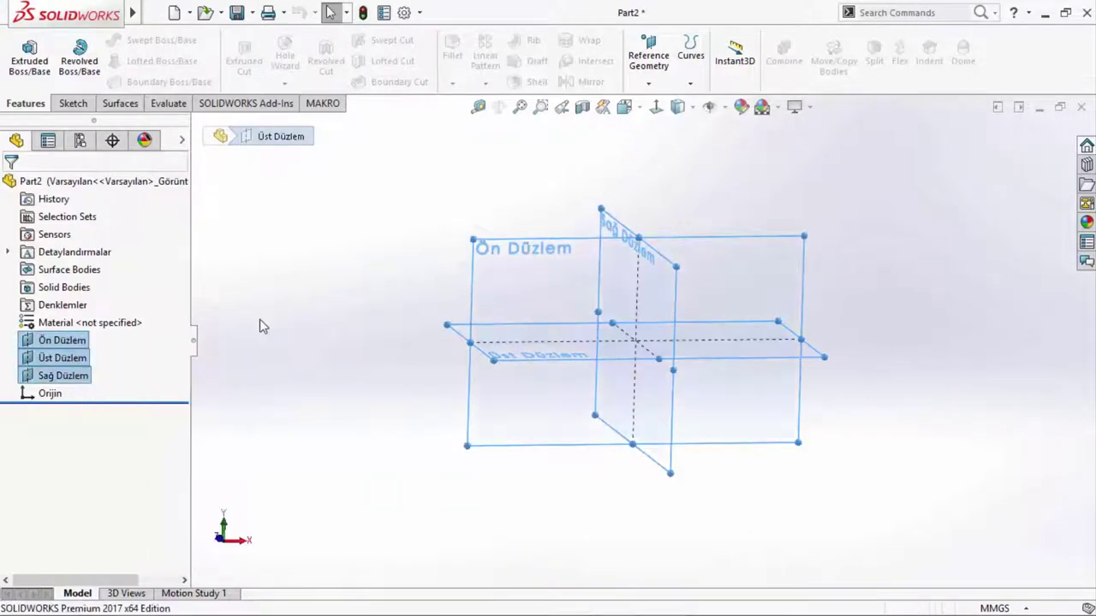
{"action": "left_click", "coordinate": [392, 337]}
{"action": "mouse_move", "coordinate": [391, 337]}
{"action": "middle_mouse_down"}
{"action": "mouse_move", "coordinate": [466, 420]}
{"action": "mouse_move", "coordinate": [494, 471]}
{"action": "middle_mouse_up"}
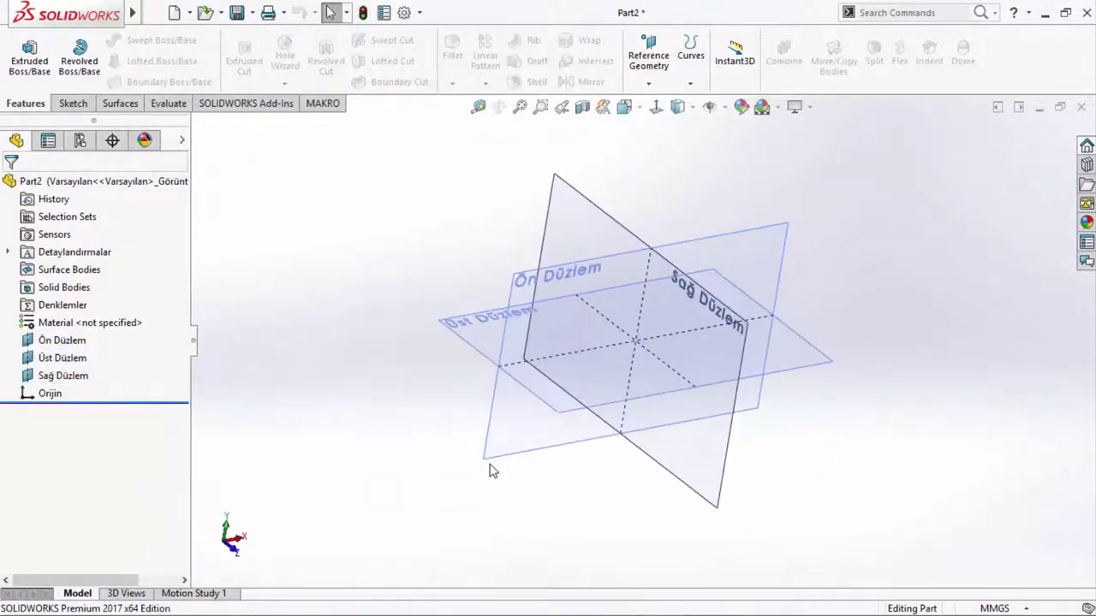
- Create Plane1 offset 134 mm from Üst Düzlem
{"action": "left_click", "coordinate": [655, 71]}
{"action": "left_click", "coordinate": [659, 102]}
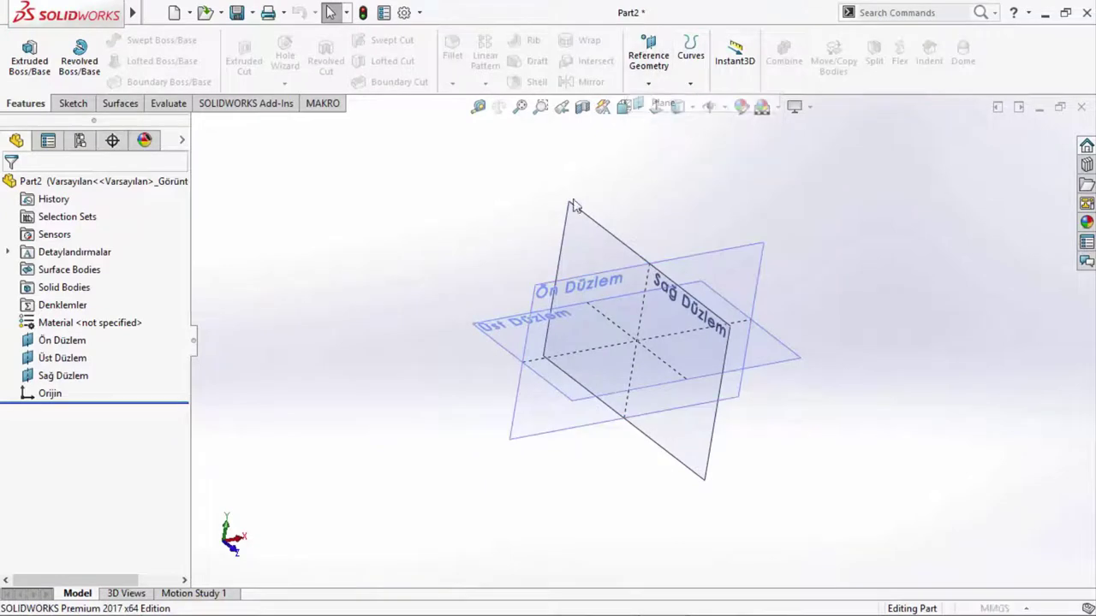
{"action": "left_click", "coordinate": [499, 319]}
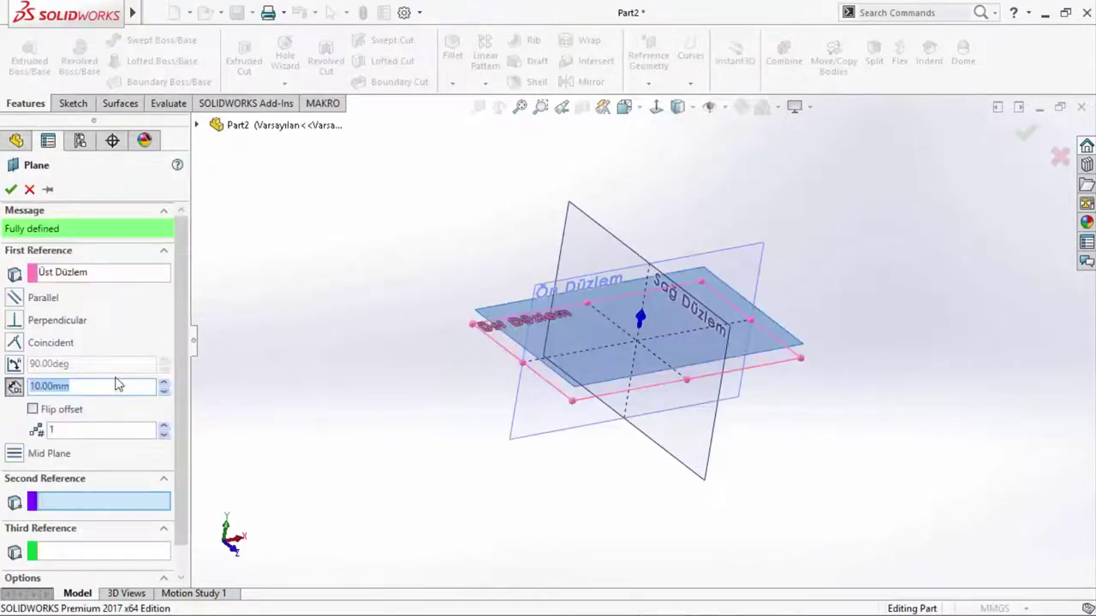
{"action": "type", "text": "4"}
{"action": "key", "text": "Return"}
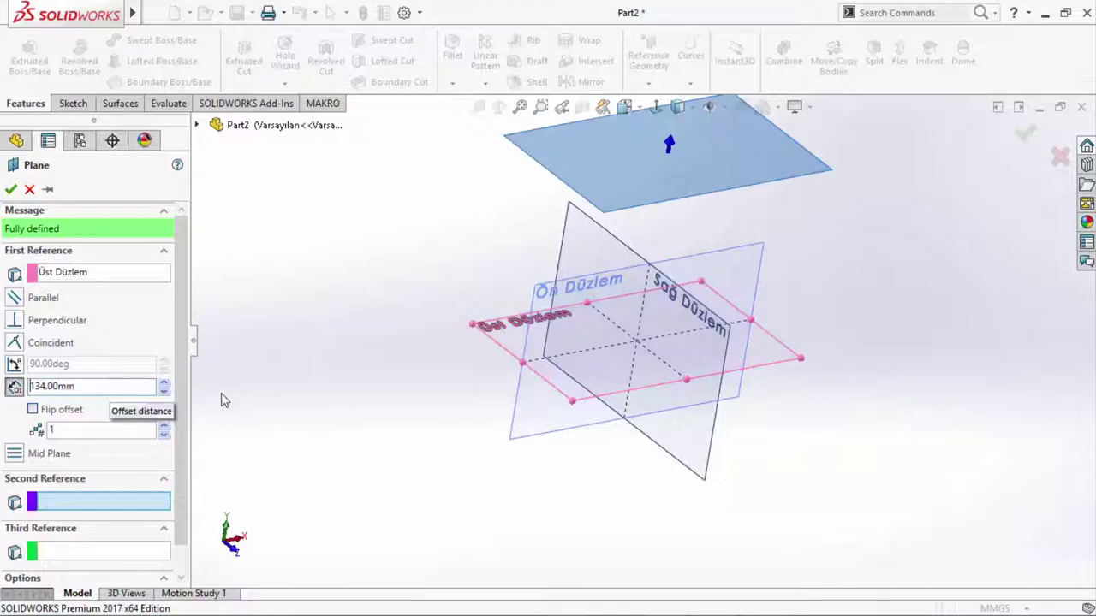
{"action": "left_click", "coordinate": [1025, 137]}
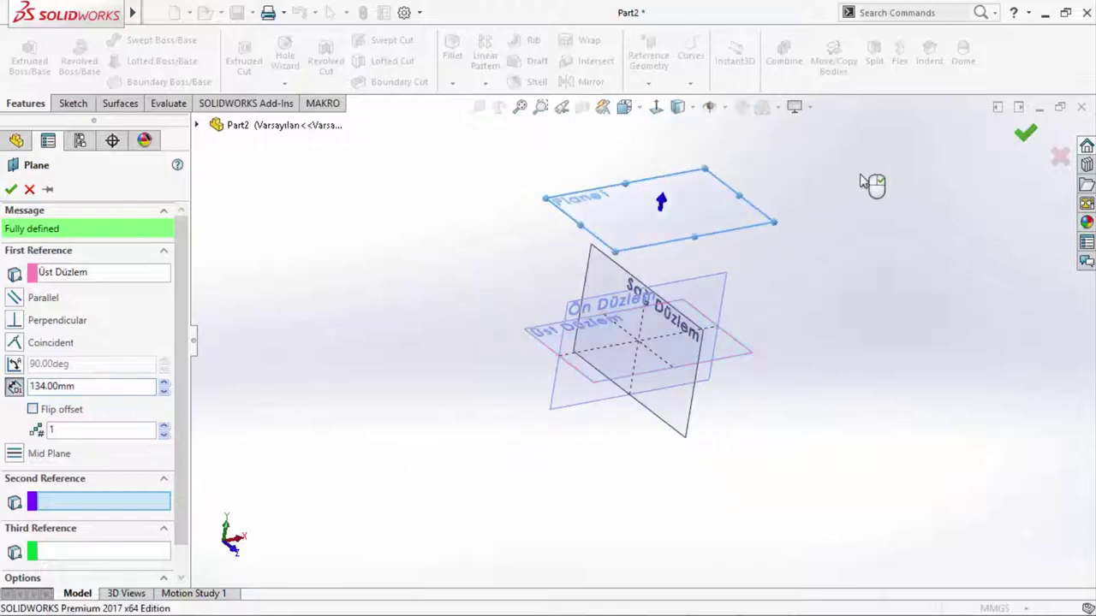
- On Plane1, sketch a circle at the origin, dimension it Ø68 mm, and exit the sketch
{"action": "left_click", "coordinate": [780, 144]}
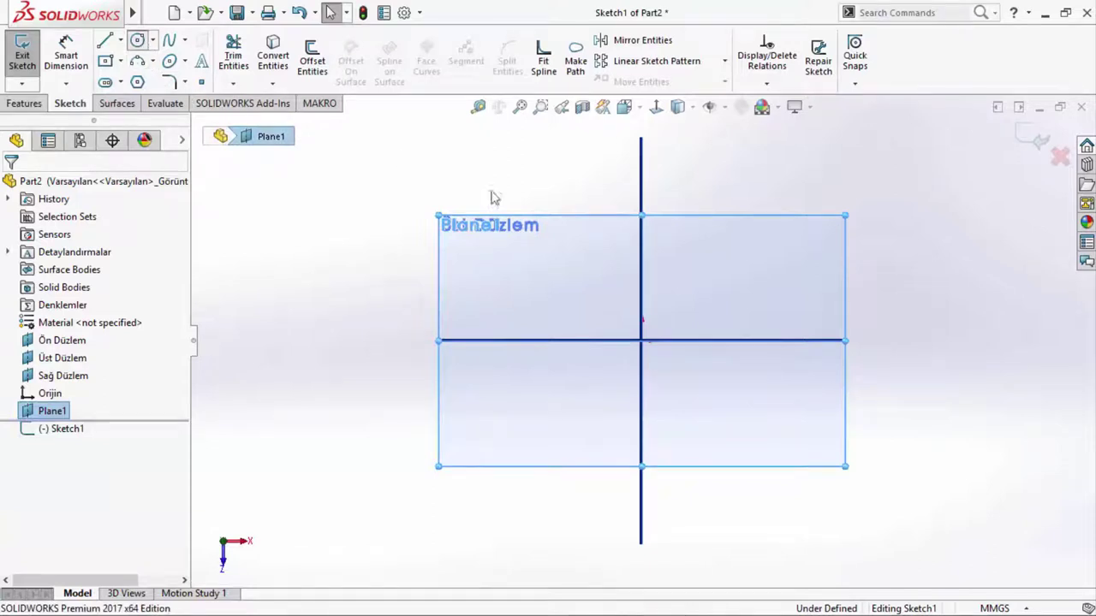
{"action": "left_click", "coordinate": [642, 340]}
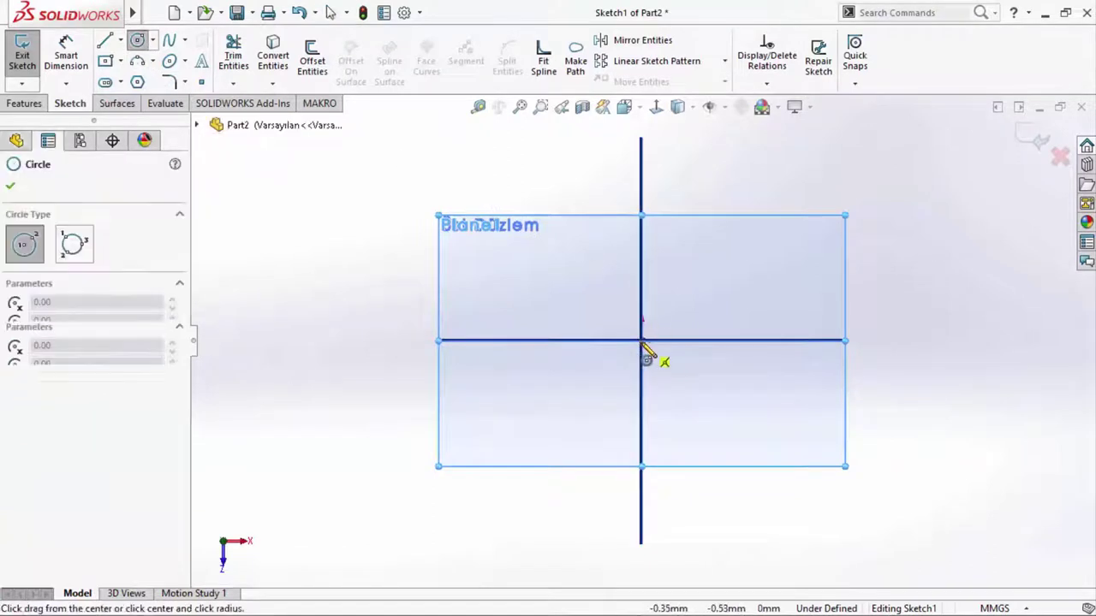
{"action": "left_click", "coordinate": [695, 407]}
{"action": "key", "text": "Escape"}
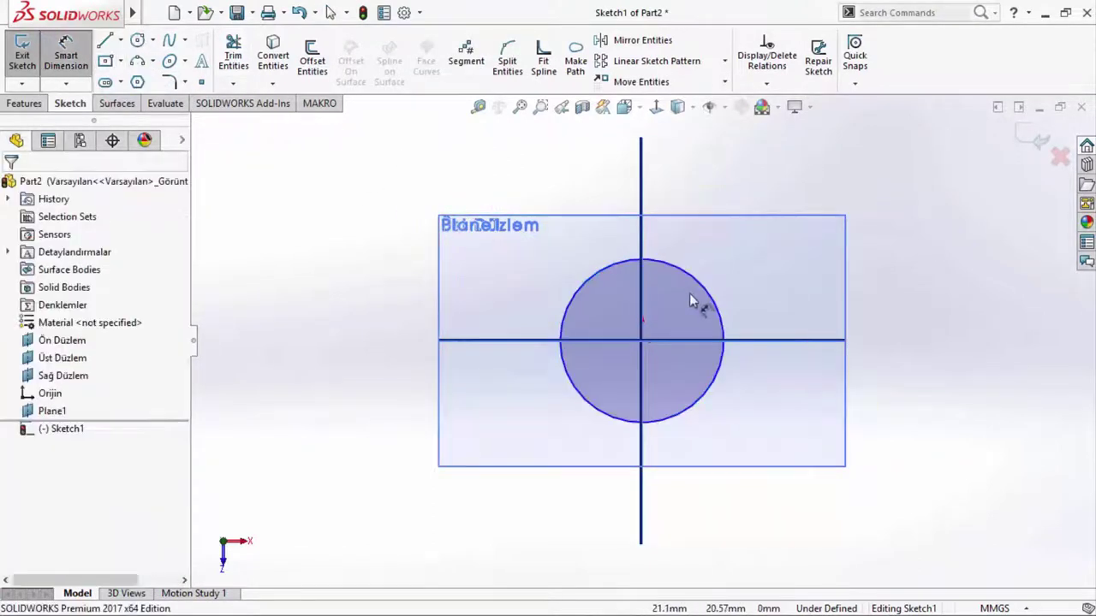
{"action": "left_click", "coordinate": [709, 293]}
{"action": "left_click", "coordinate": [730, 272]}
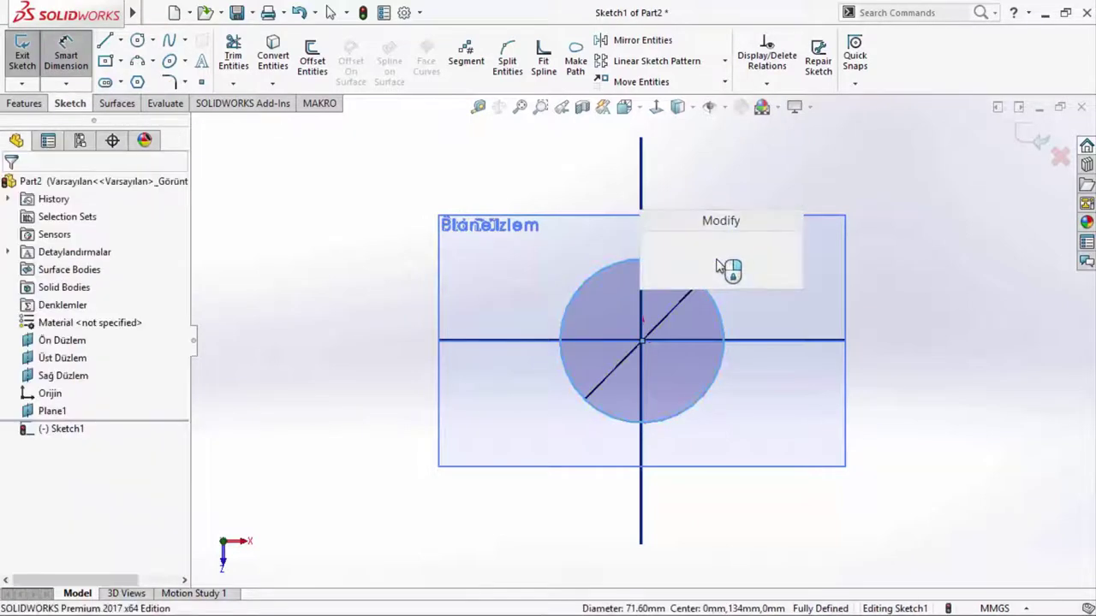
{"action": "type", "text": "68"}
{"action": "key", "text": "Return"}
{"action": "right_click", "coordinate": [912, 202]}
{"action": "left_click", "coordinate": [914, 243]}
{"action": "mouse_move", "coordinate": [914, 243]}
{"action": "middle_mouse_down"}
{"action": "mouse_move", "coordinate": [917, 202]}
{"action": "mouse_move", "coordinate": [841, 213]}
{"action": "mouse_move", "coordinate": [864, 204]}
{"action": "mouse_move", "coordinate": [866, 215]}
{"action": "mouse_move", "coordinate": [787, 240]}
{"action": "mouse_move", "coordinate": [784, 200]}
{"action": "mouse_move", "coordinate": [689, 209]}
{"action": "mouse_move", "coordinate": [702, 215]}
{"action": "mouse_move", "coordinate": [693, 228]}
{"action": "middle_mouse_up"}
{"action": "key", "text": "ctrl+b"}
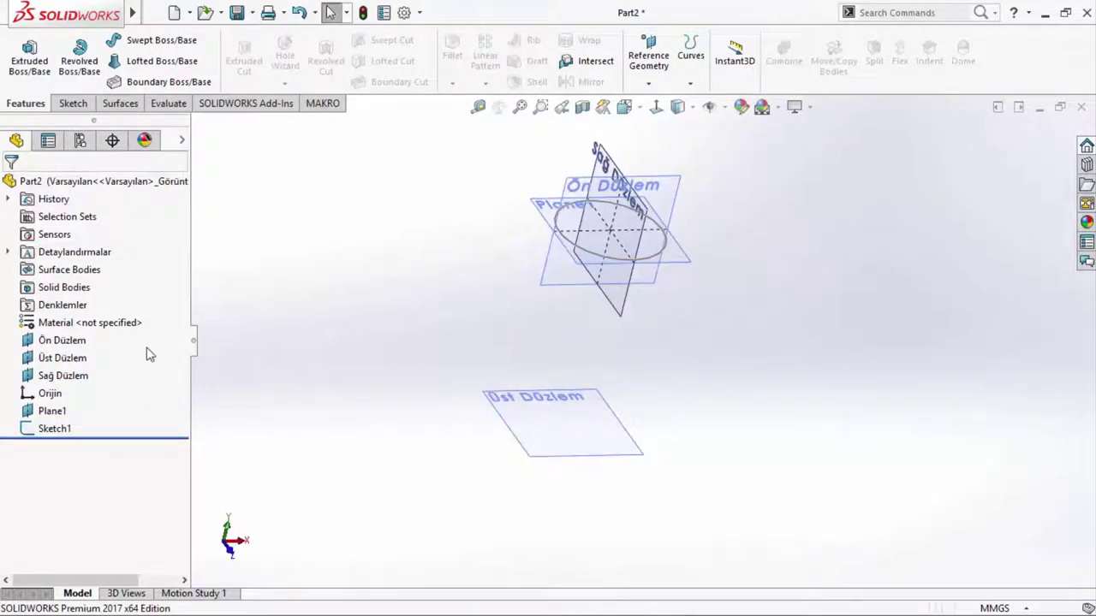
- Hide the three default planes
{"action": "left_click", "coordinate": [76, 343]}
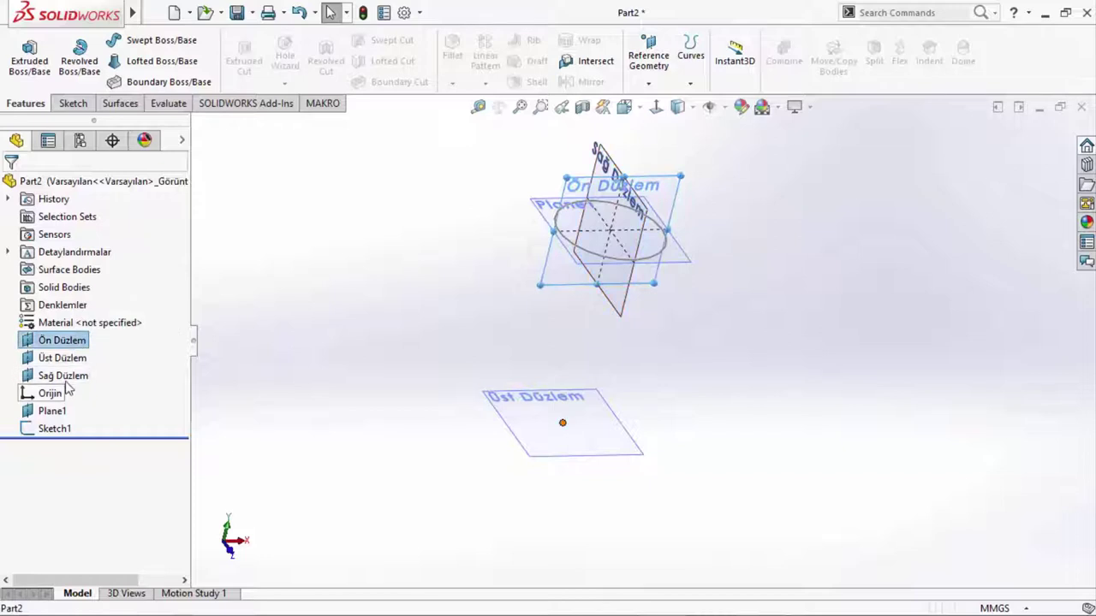
{"action": "left_click", "coordinate": [69, 376], "text": "shift"}
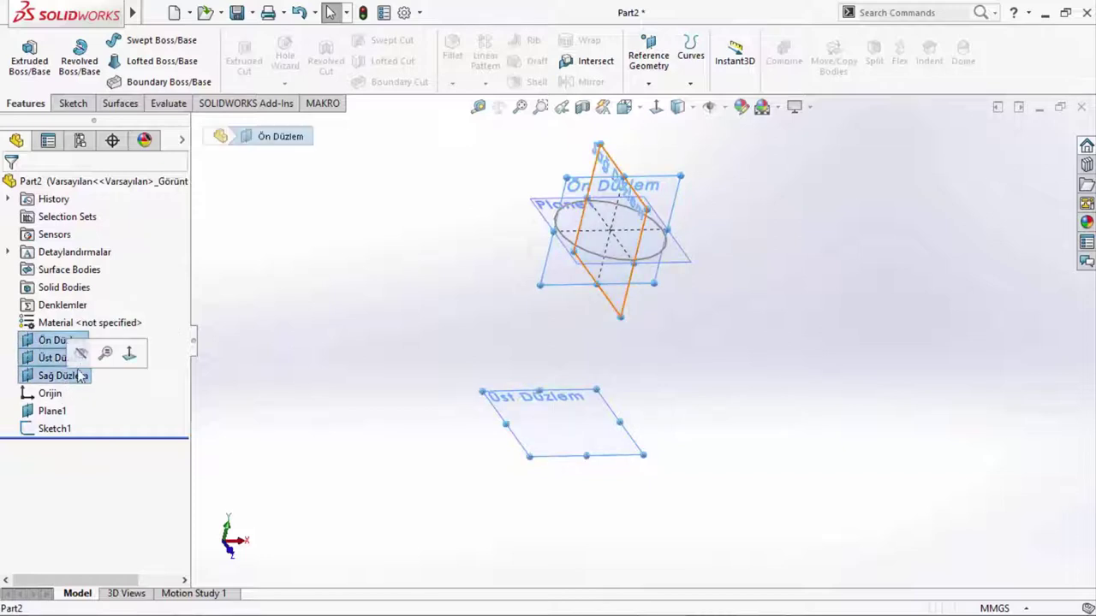
{"action": "left_click", "coordinate": [81, 354]}
- Create Plane2 offset 67 mm from Üst Düzlem, then show Üst Düzlem again
{"action": "left_click", "coordinate": [82, 358]}
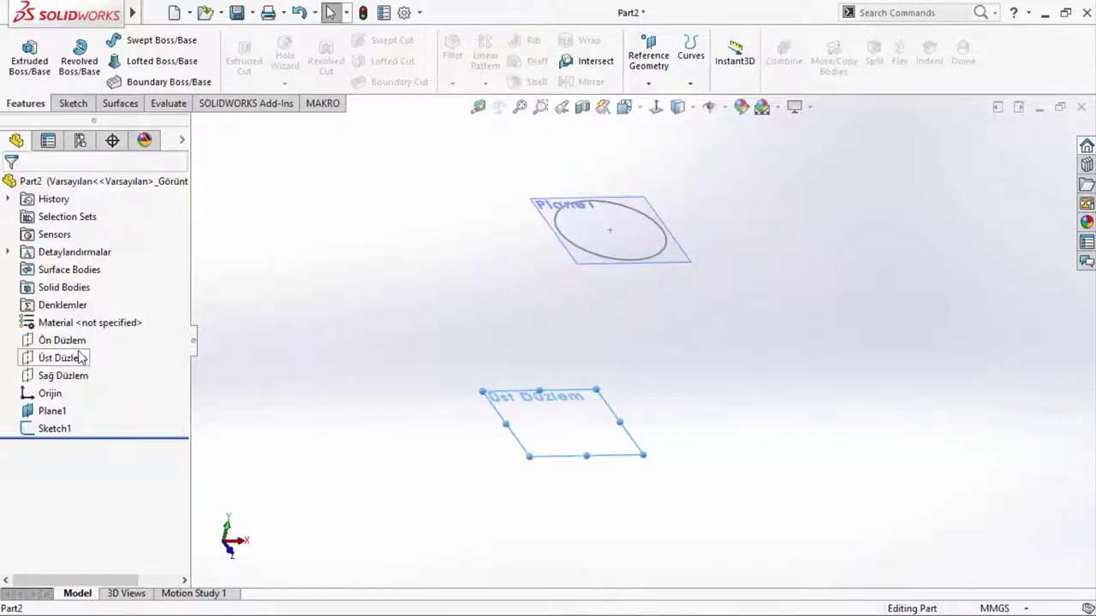
{"action": "left_click", "coordinate": [648, 83]}
{"action": "left_click", "coordinate": [661, 104]}
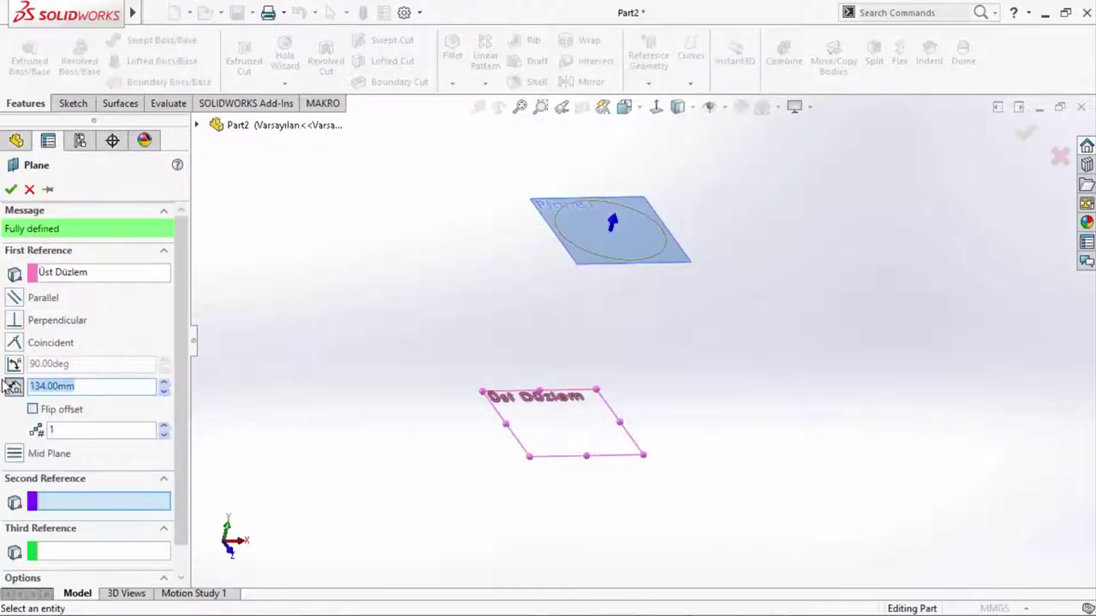
{"action": "type", "text": "67"}
{"action": "key", "text": "Return"}
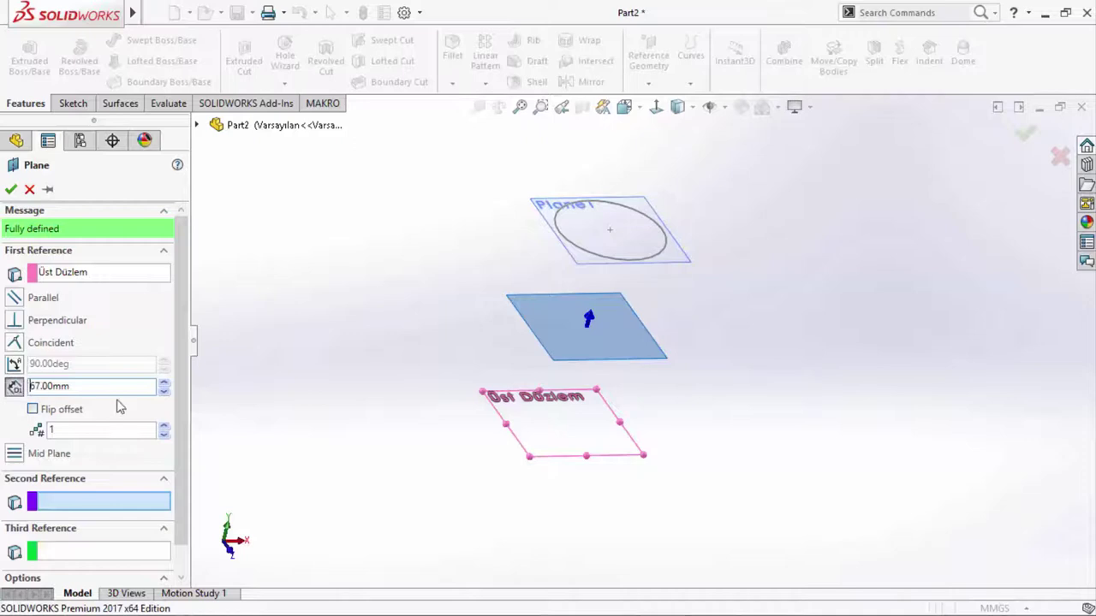
{"action": "left_click", "coordinate": [76, 276]}
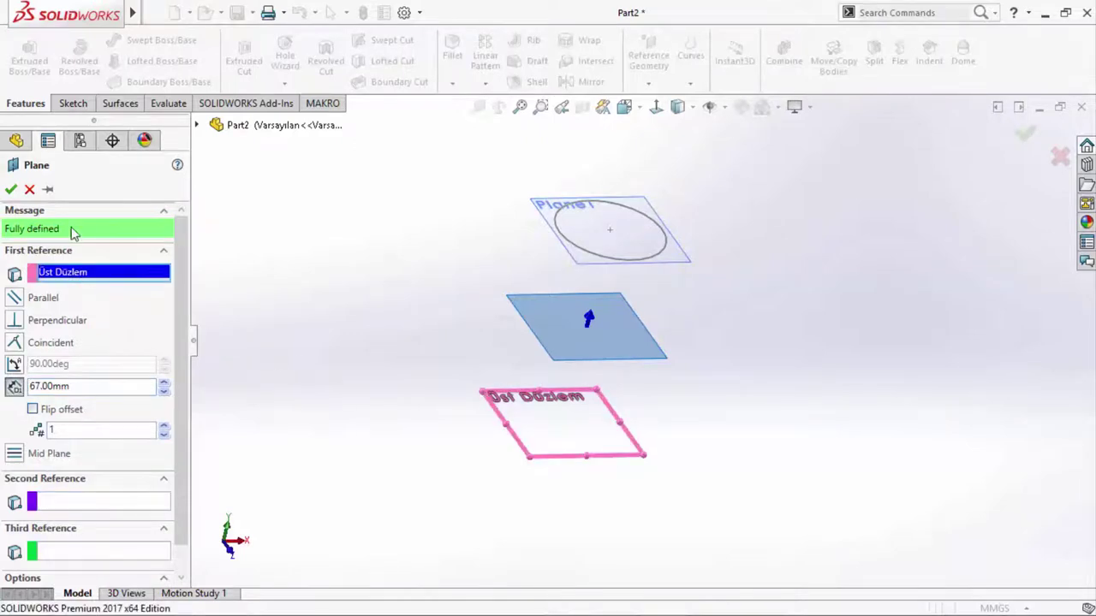
{"action": "left_click", "coordinate": [11, 190]}
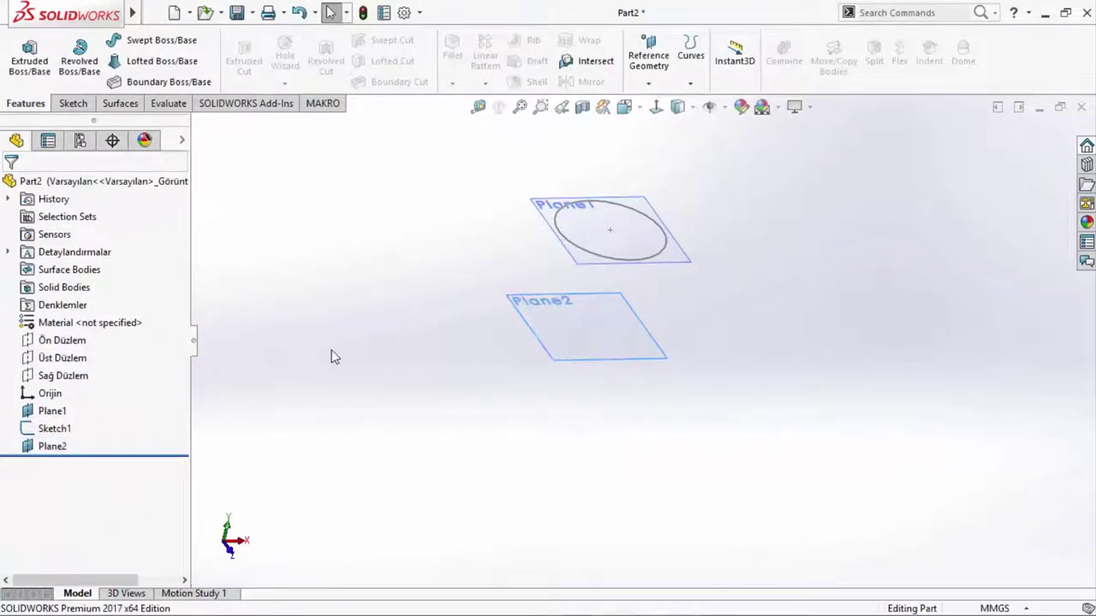
{"action": "left_click", "coordinate": [63, 358]}
- Start a sketch on Plane2 and draw an ellipse centred on the origin
{"action": "left_click", "coordinate": [115, 339]}
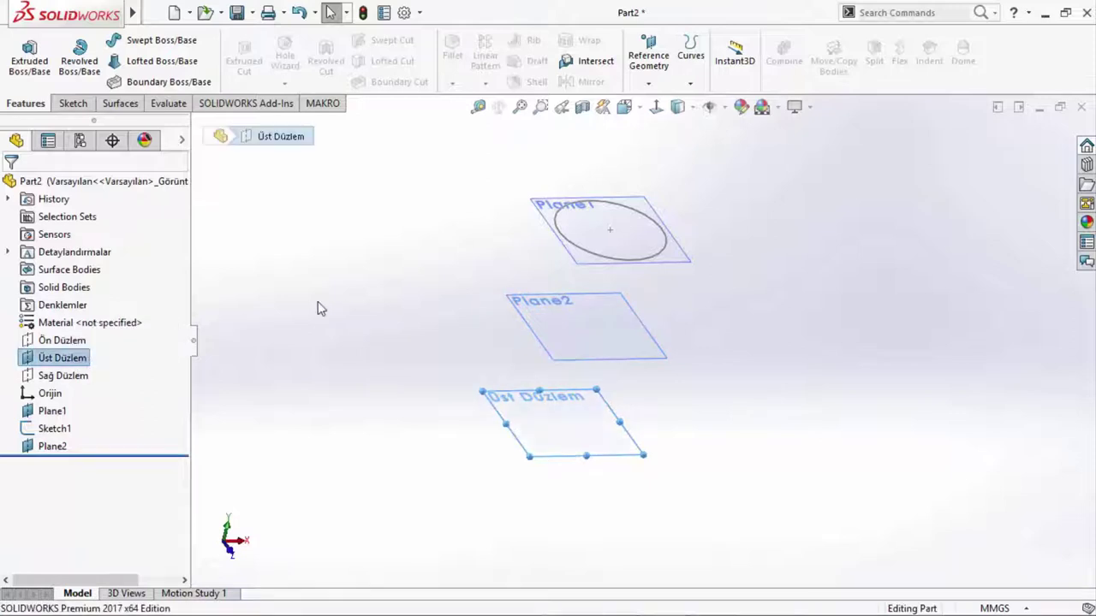
{"action": "left_click", "coordinate": [618, 317]}
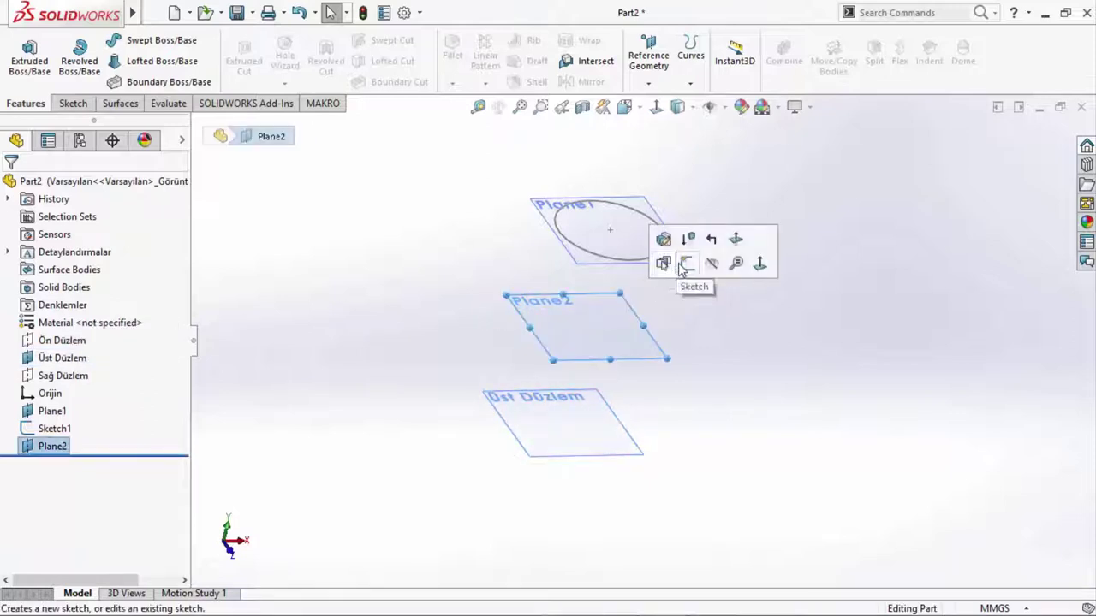
{"action": "left_click", "coordinate": [685, 264]}
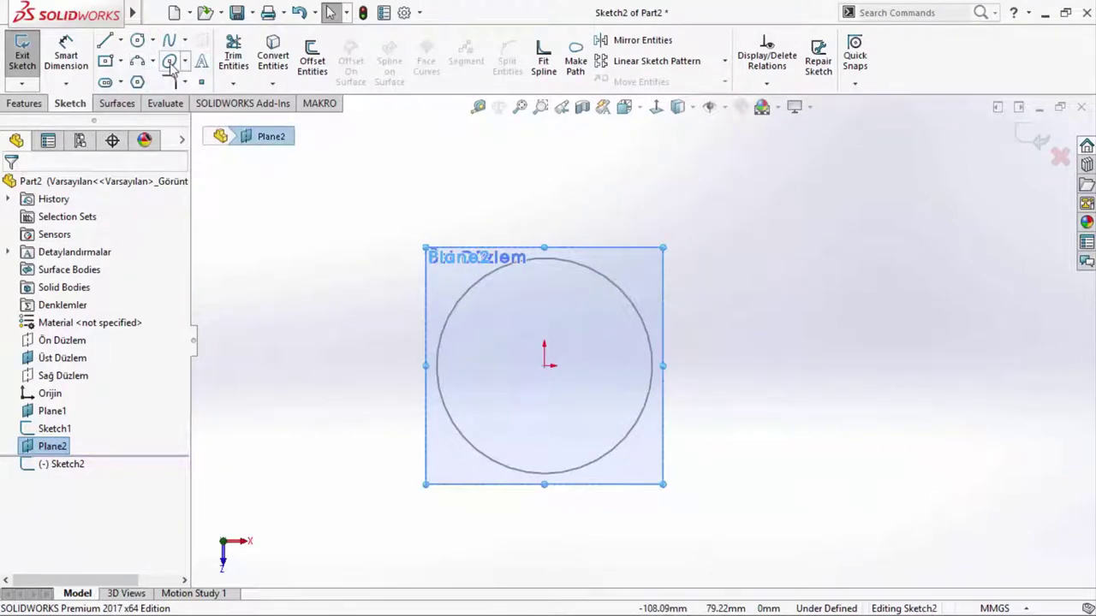
{"action": "left_click", "coordinate": [170, 64]}
{"action": "left_click", "coordinate": [545, 367]}
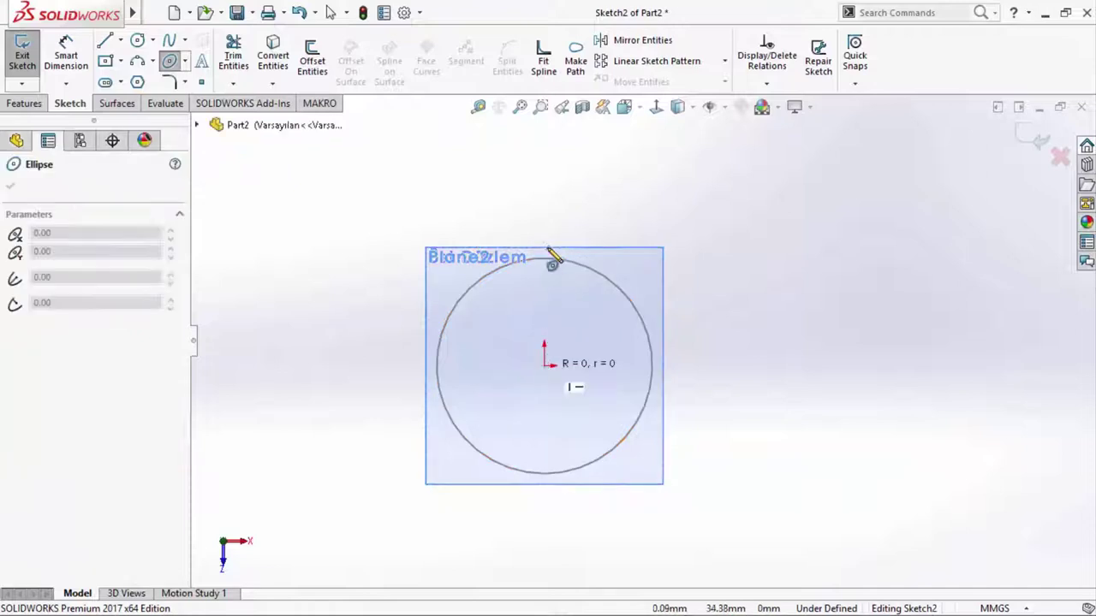
{"action": "left_click", "coordinate": [554, 253]}
{"action": "left_click", "coordinate": [720, 351]}
{"action": "right_click", "coordinate": [692, 228]}
{"action": "left_click", "coordinate": [697, 226]}
- Make the ellipse's end points horizontal and dimension its height to 73 mm
{"action": "left_click", "coordinate": [718, 368]}
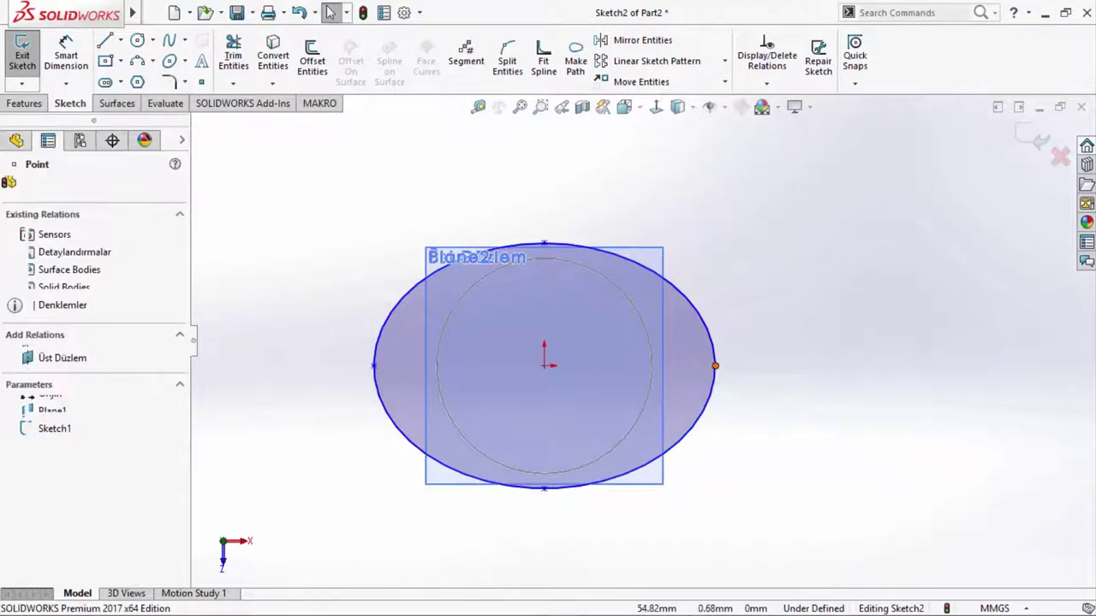
{"action": "left_click", "coordinate": [375, 368], "text": "ctrl"}
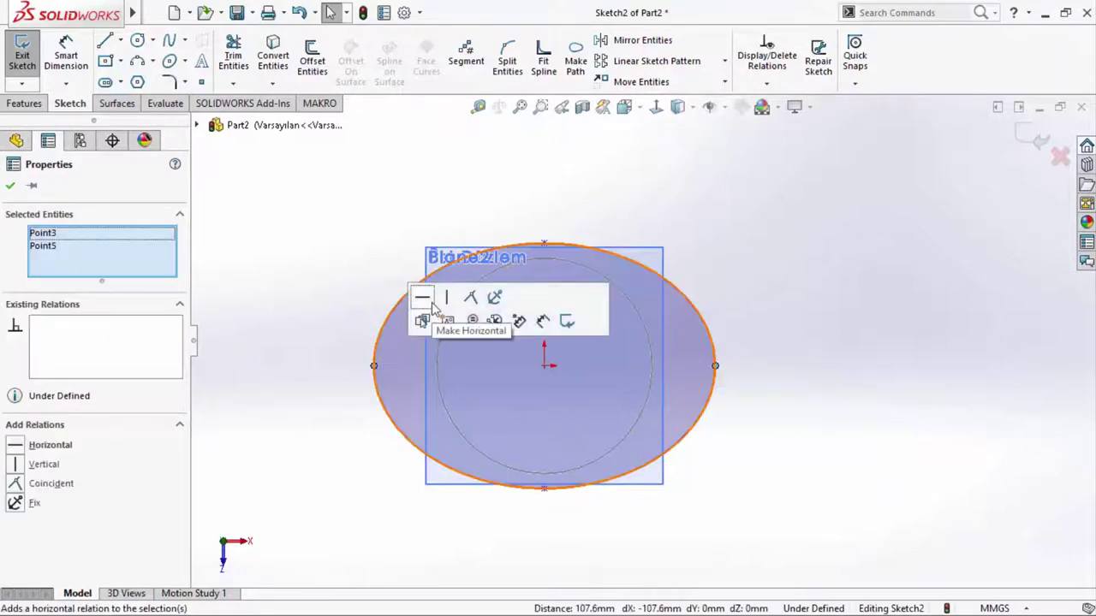
{"action": "left_click", "coordinate": [673, 247]}
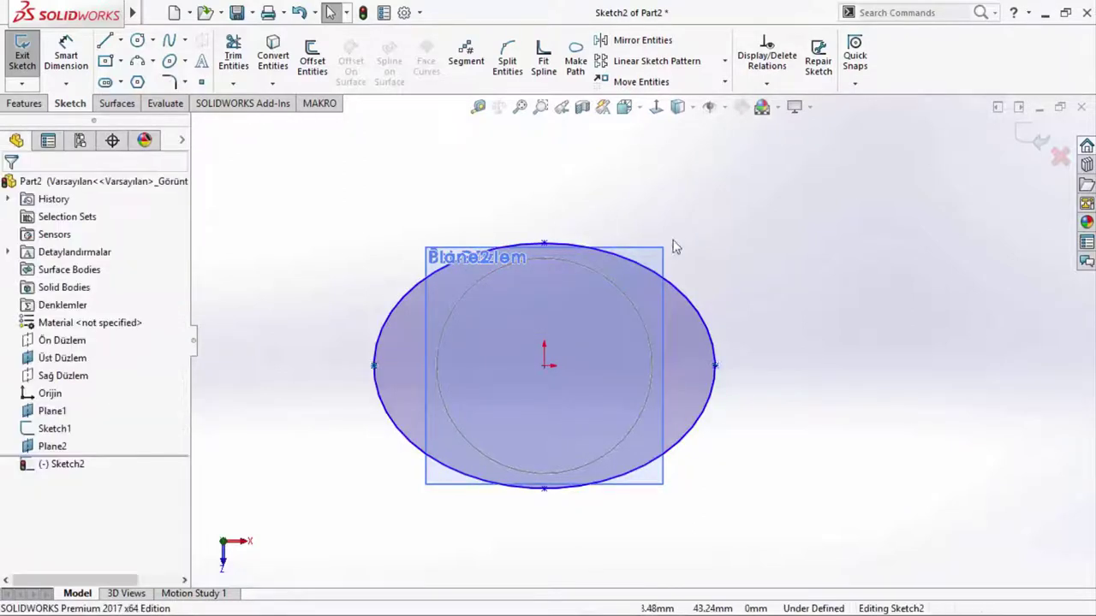
{"action": "left_click", "coordinate": [66, 56]}
{"action": "left_click", "coordinate": [545, 244]}
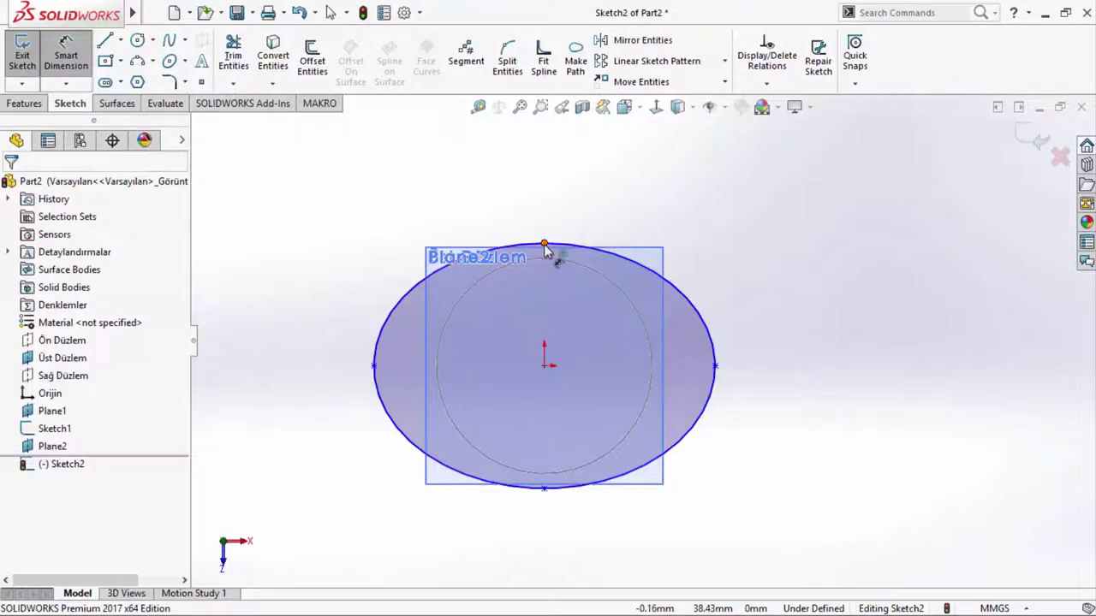
{"action": "left_click", "coordinate": [544, 488]}
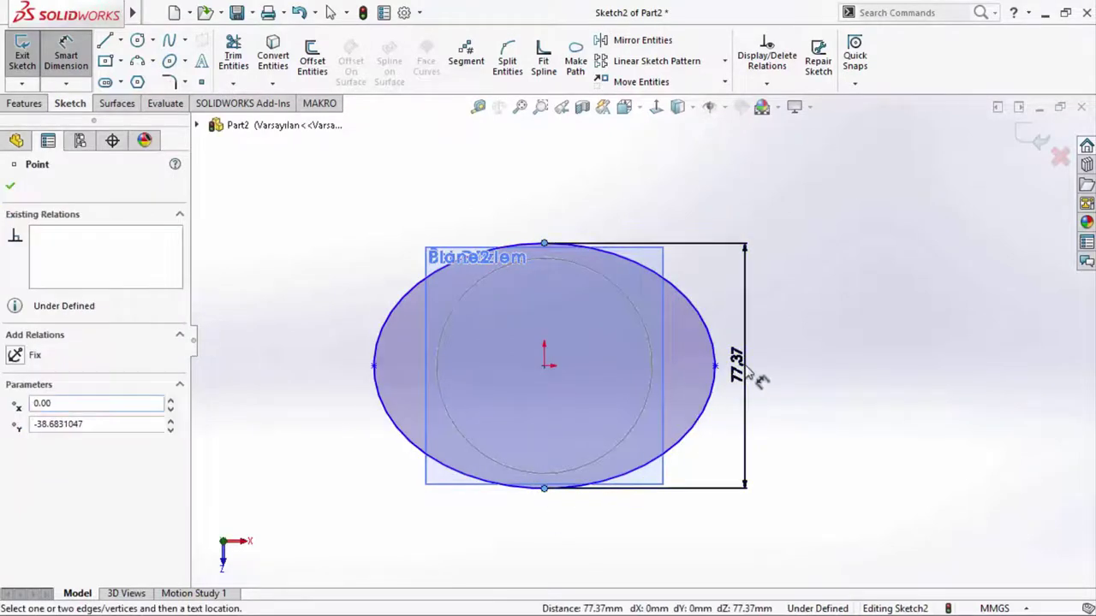
{"action": "left_click", "coordinate": [744, 373]}
{"action": "key", "text": "Return"}
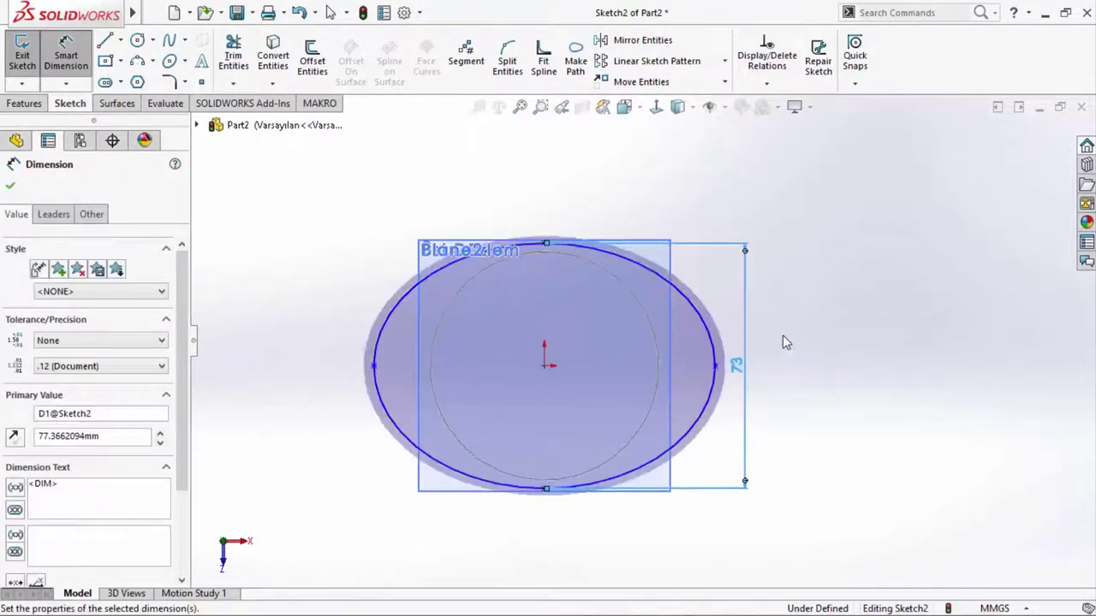
- Dimension the ellipse width to 82 mm
{"action": "left_click", "coordinate": [717, 365]}
{"action": "left_click", "coordinate": [374, 368]}
{"action": "left_click", "coordinate": [522, 211]}
{"action": "type", "text": "82"}
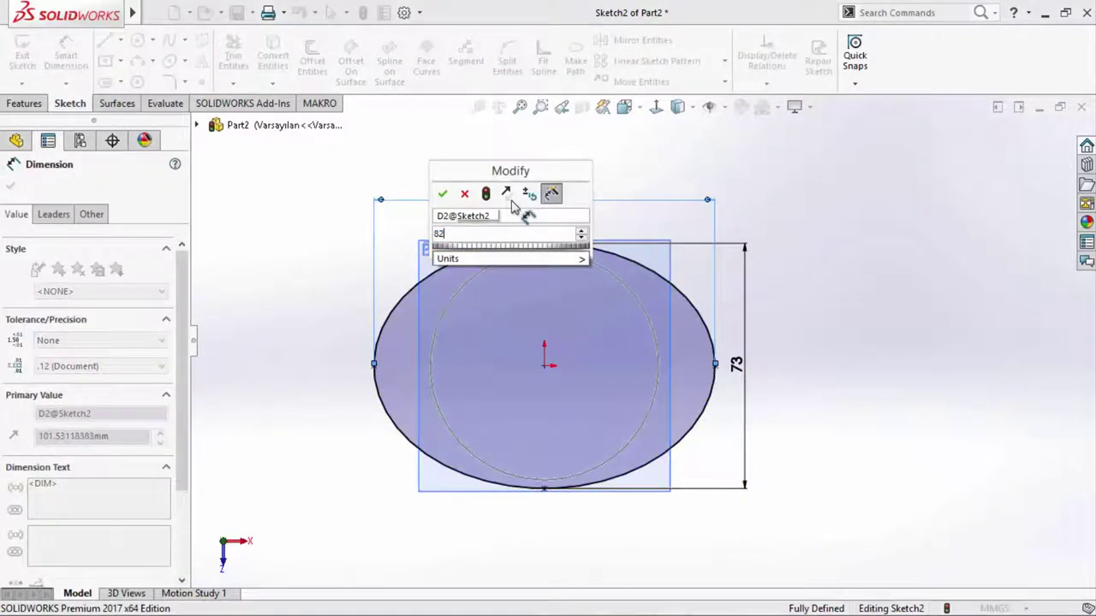
{"action": "key", "text": "Return"}
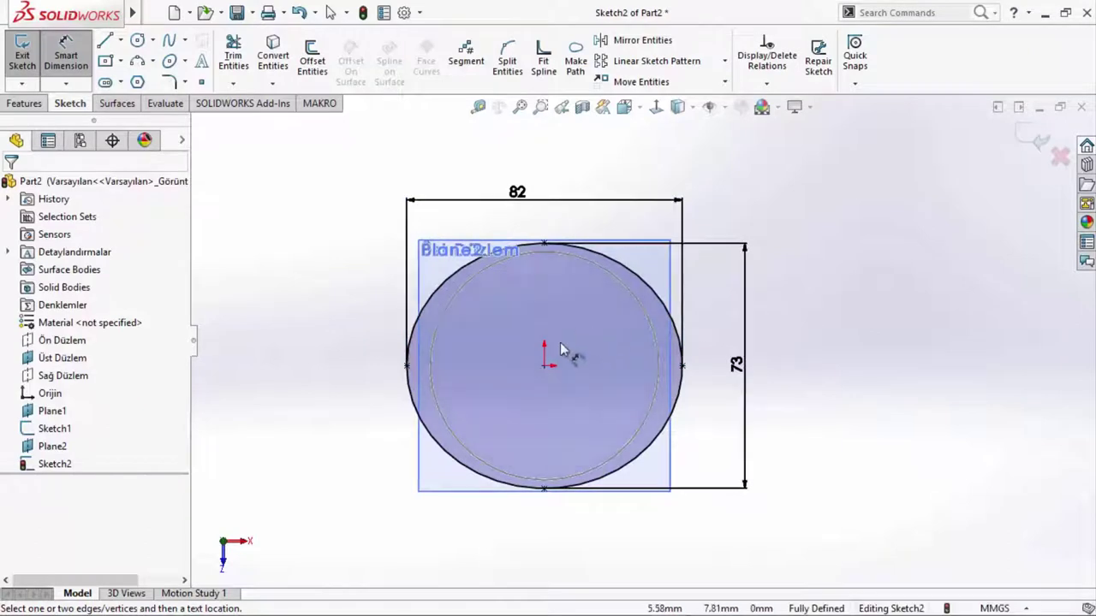
- Exit the sketch and orbit to view both profiles and the three planes
{"action": "scroll", "coordinate": [559, 343], "scroll_direction": "down", "scroll_amount": 1}
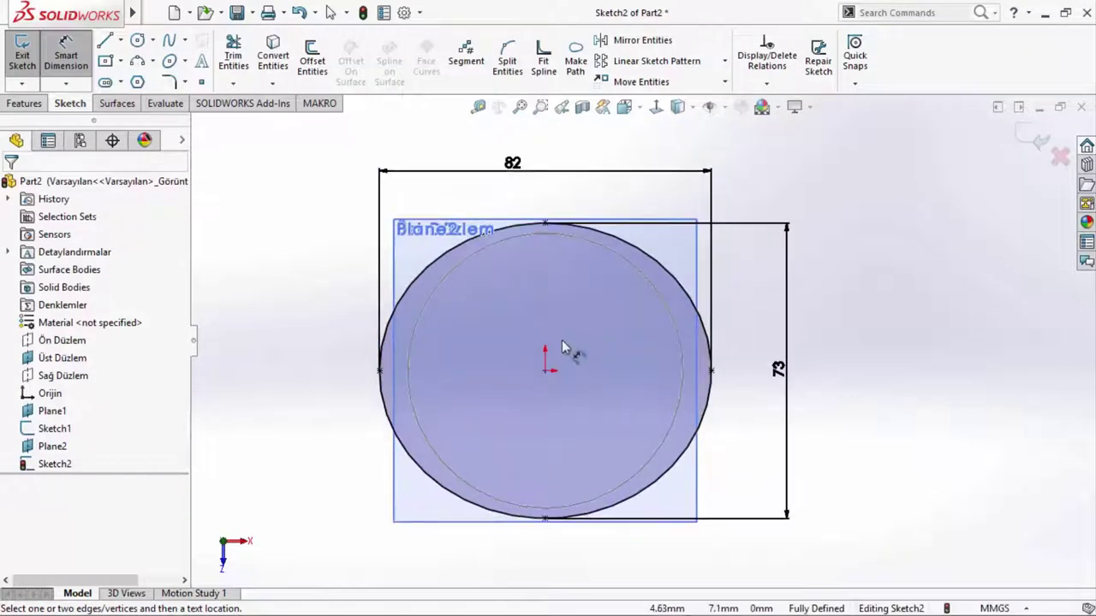
{"action": "left_click", "coordinate": [1023, 137]}
{"action": "mouse_move", "coordinate": [631, 396]}
{"action": "middle_mouse_down"}
{"action": "mouse_move", "coordinate": [630, 220]}
{"action": "mouse_move", "coordinate": [656, 282]}
{"action": "middle_mouse_up"}
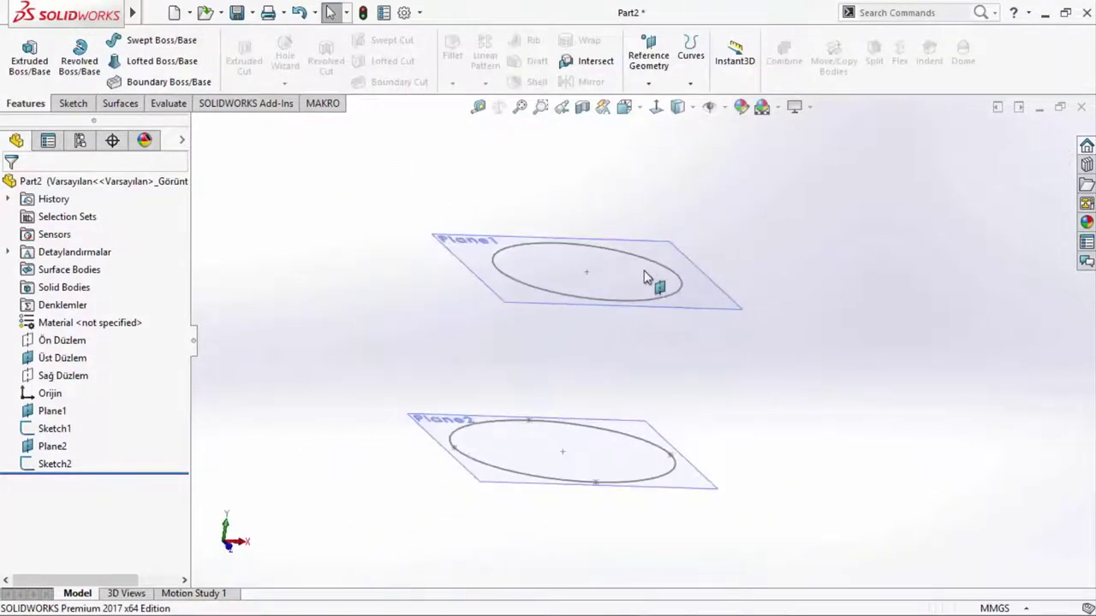
{"action": "scroll", "coordinate": [648, 285], "scroll_direction": "up", "scroll_amount": 3}
{"action": "mouse_move", "coordinate": [690, 489]}
{"action": "middle_mouse_down"}
{"action": "mouse_move", "coordinate": [555, 452]}
{"action": "mouse_move", "coordinate": [672, 493]}
{"action": "middle_mouse_up"}
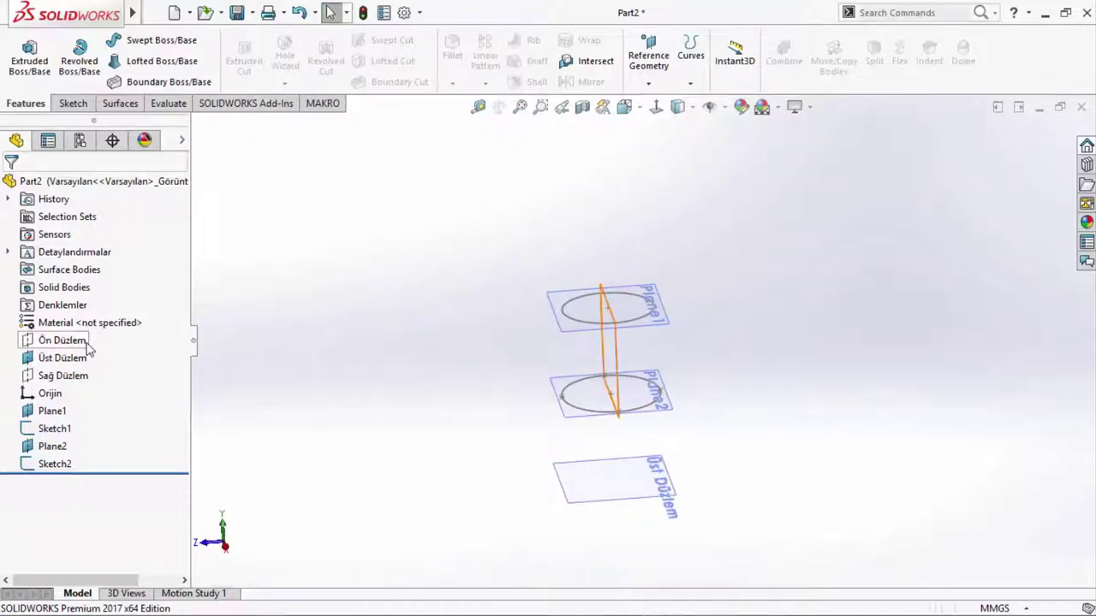
- Start a sketch on Sağ Düzlem, view it normal-to, and draw a first three-point arc
{"action": "left_click", "coordinate": [85, 377]}
{"action": "left_click", "coordinate": [103, 357]}
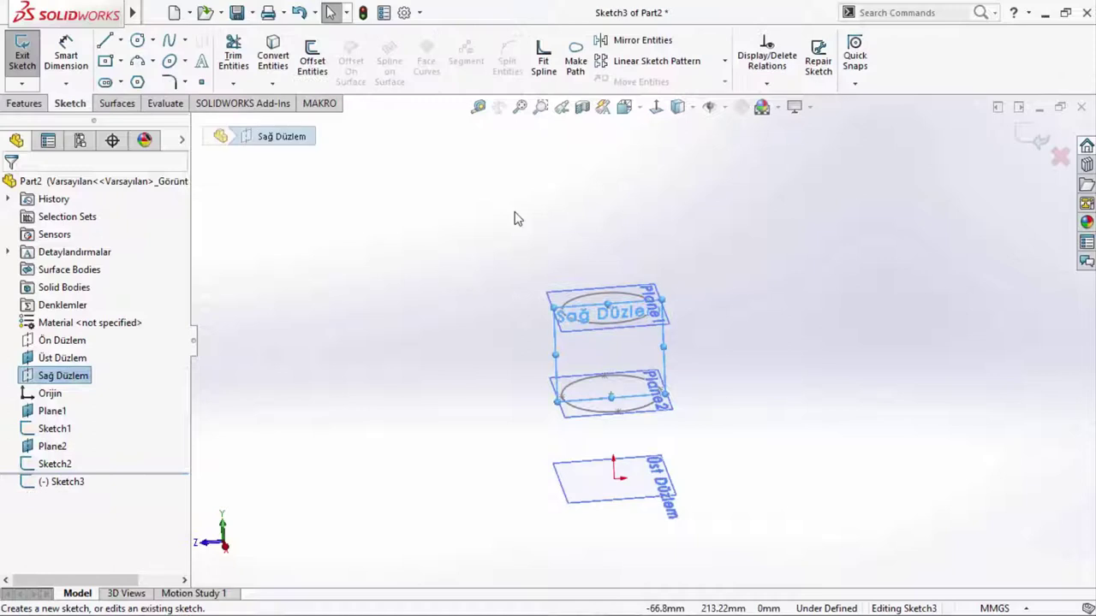
{"action": "left_click", "coordinate": [654, 109]}
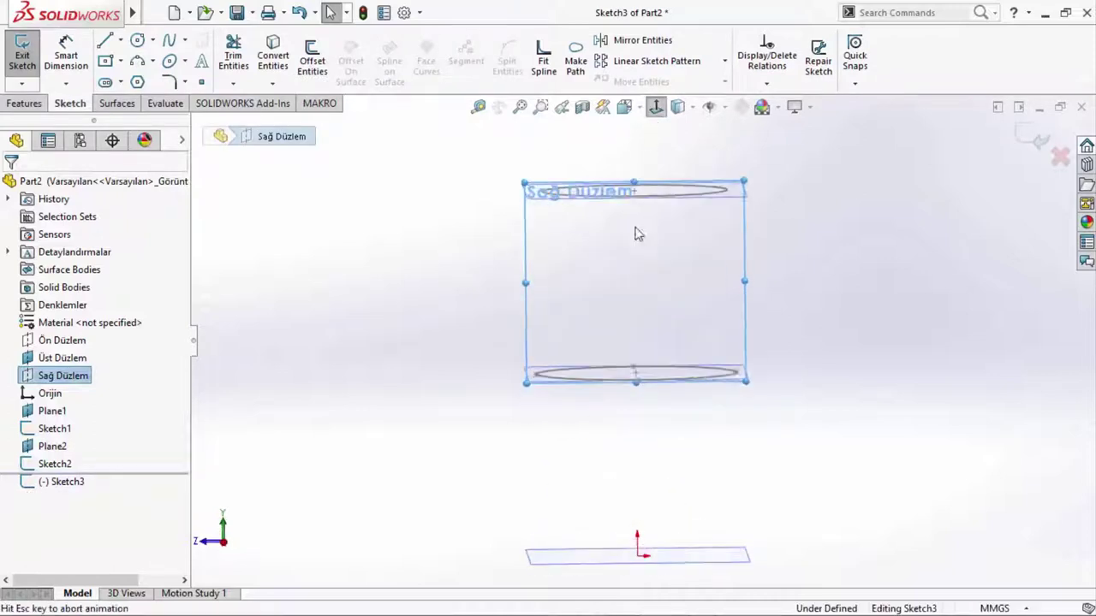
{"action": "left_click", "coordinate": [140, 63]}
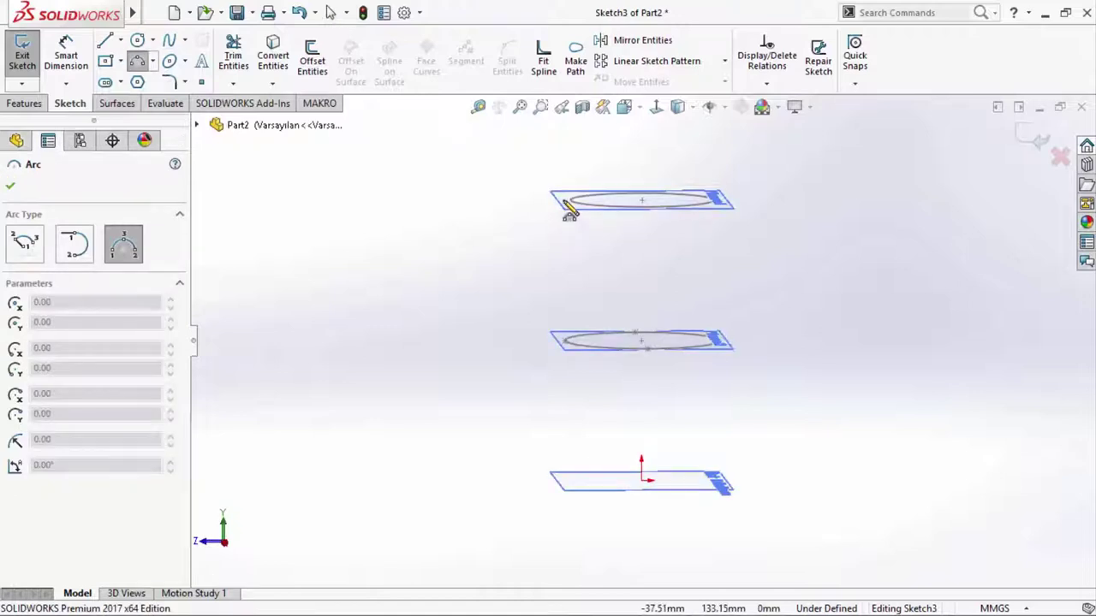
{"action": "left_click", "coordinate": [565, 205]}
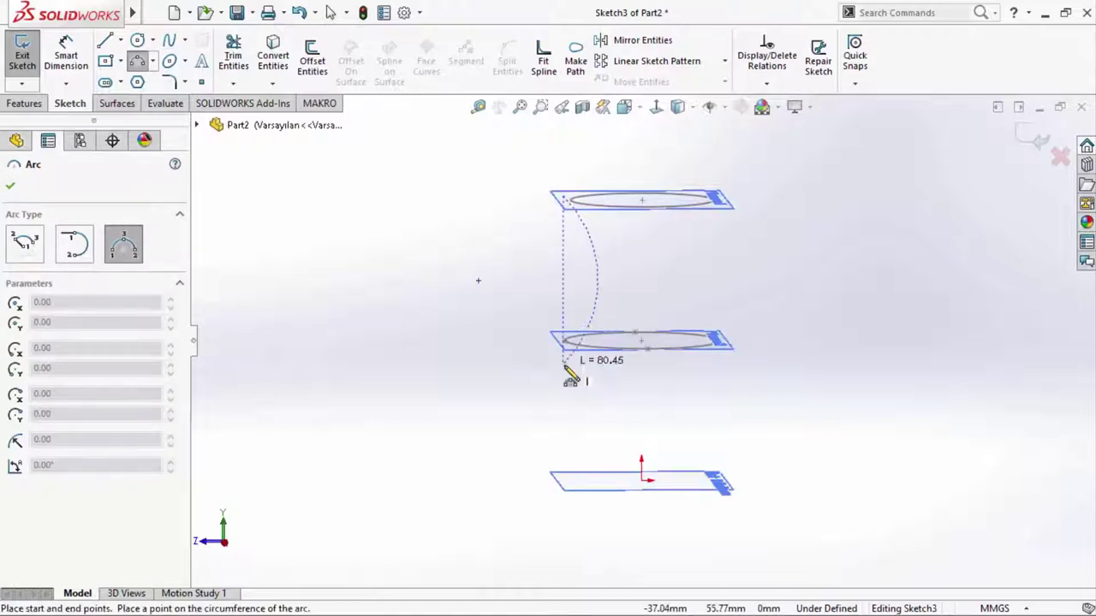
{"action": "left_click", "coordinate": [569, 479]}
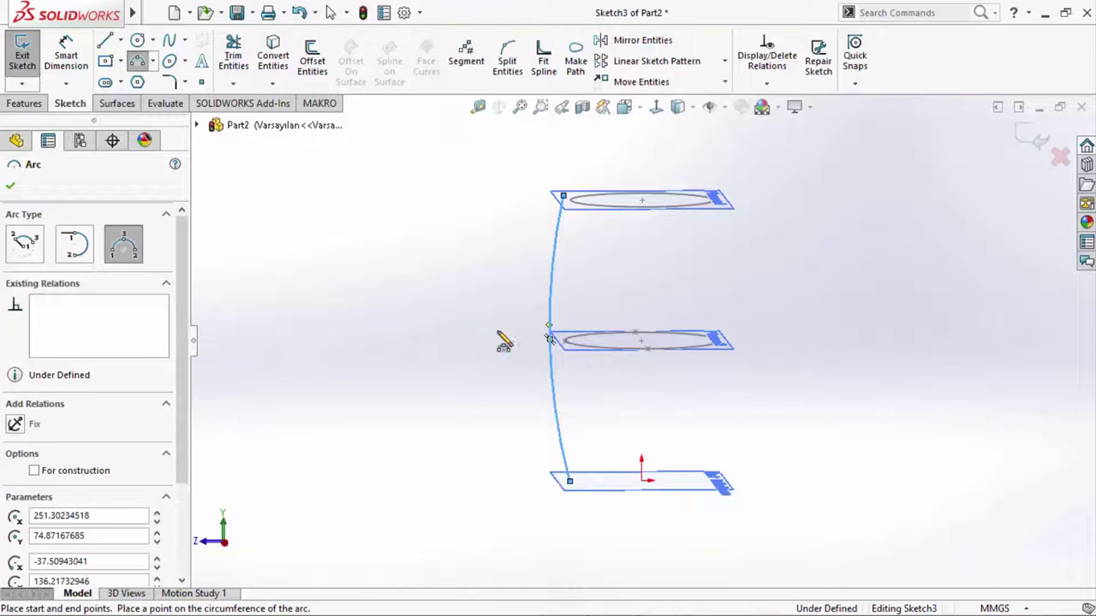
{"action": "left_click", "coordinate": [502, 342]}
{"action": "key", "text": "Escape"}
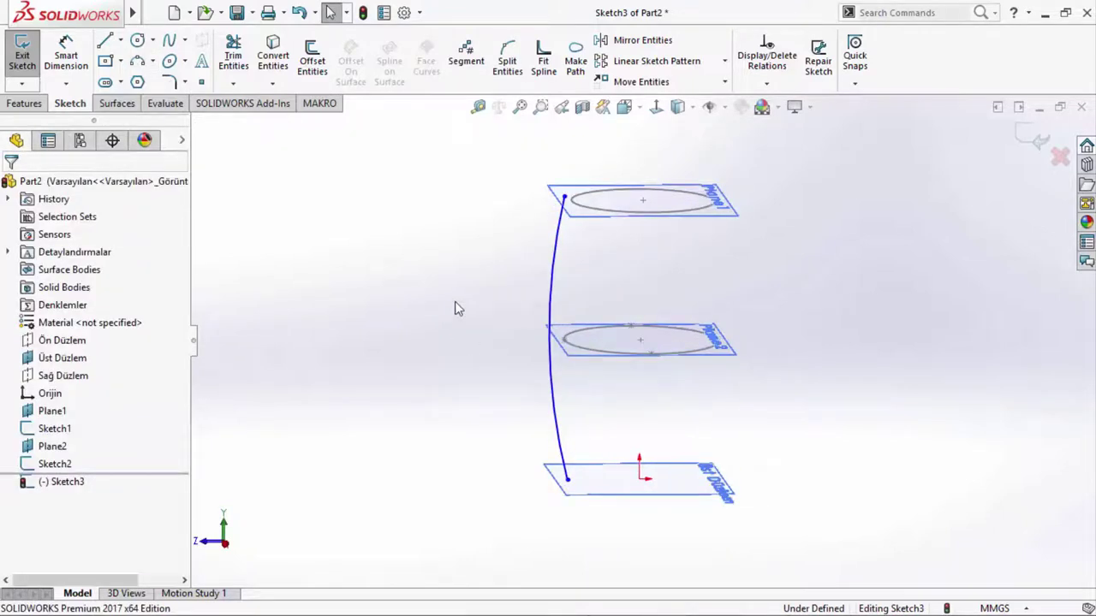
- Replace the misplaced arc with one from the top ellipse to Üst Düzlem through the middle ellipse
{"action": "left_click", "coordinate": [553, 276]}
{"action": "key", "text": "Delete"}
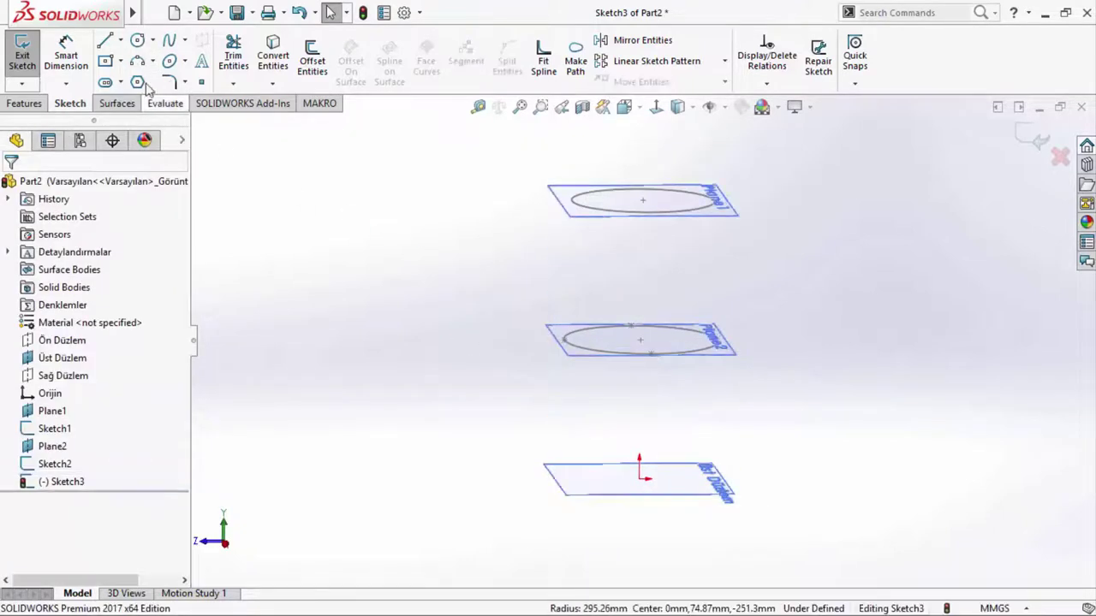
{"action": "left_click", "coordinate": [138, 62]}
{"action": "left_click", "coordinate": [564, 197]}
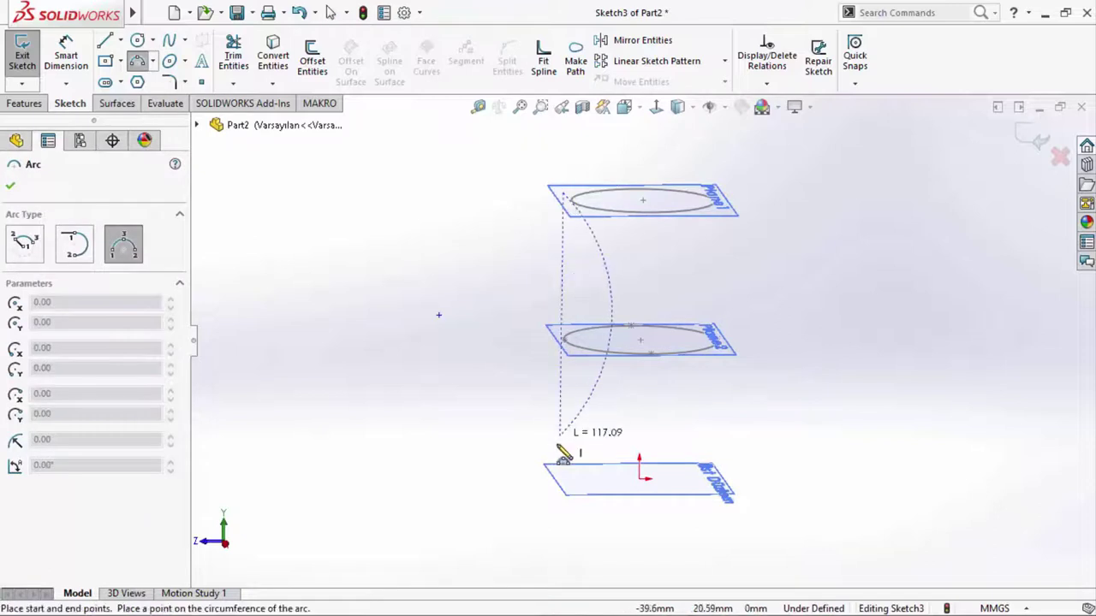
{"action": "left_click", "coordinate": [573, 491]}
{"action": "left_click", "coordinate": [547, 341]}
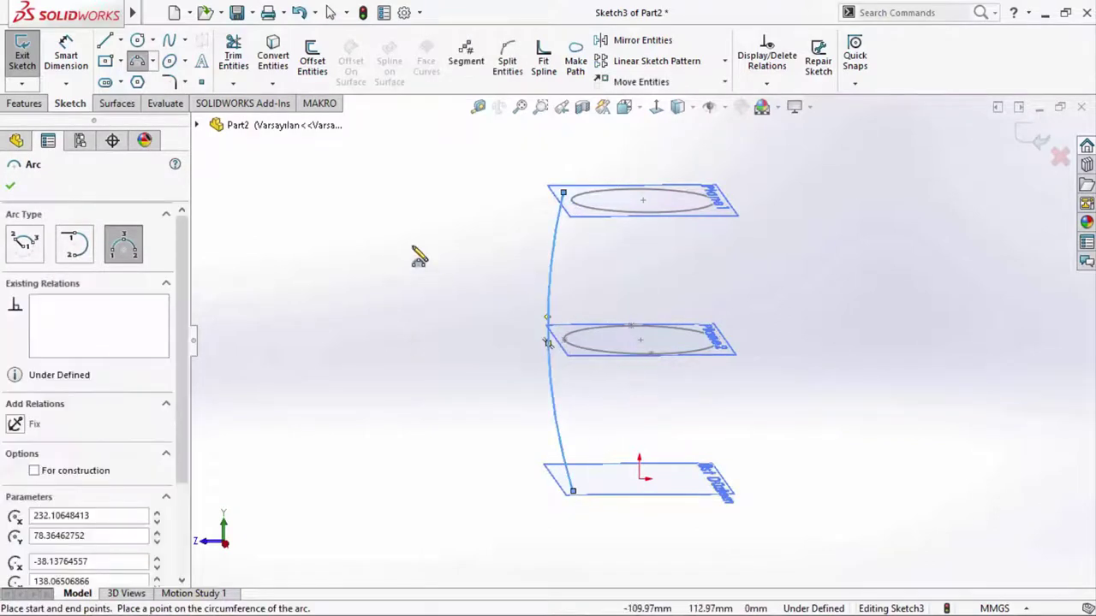
{"action": "key", "text": "Escape"}
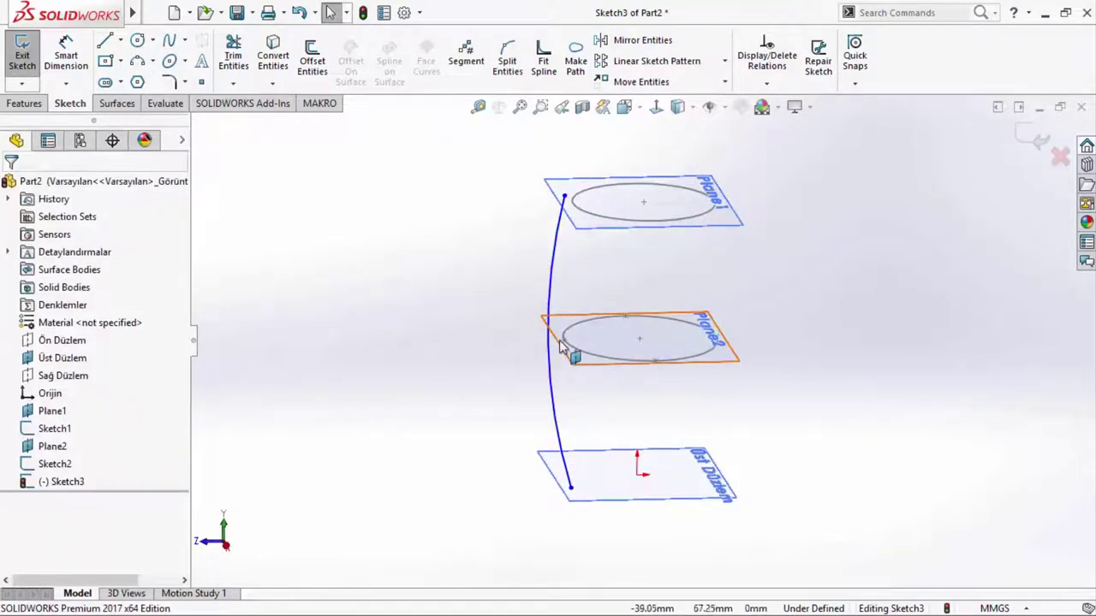
{"action": "left_click", "coordinate": [565, 340]}
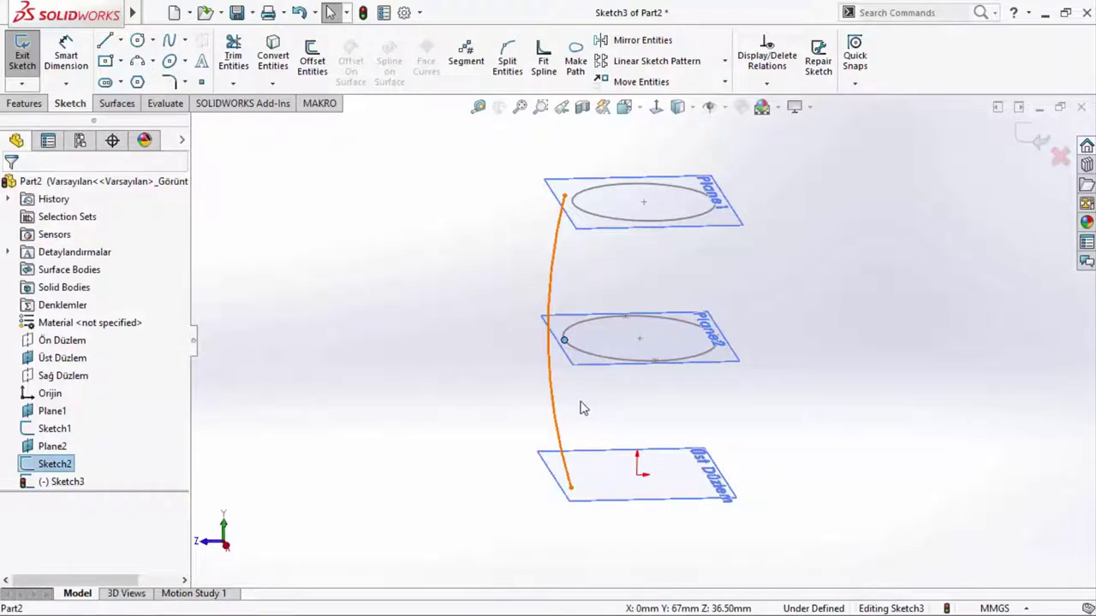
- Pierce the arc's top endpoint onto the Plane1 ellipse
{"action": "left_click", "coordinate": [548, 363]}
{"action": "left_click", "coordinate": [564, 340], "text": "ctrl"}
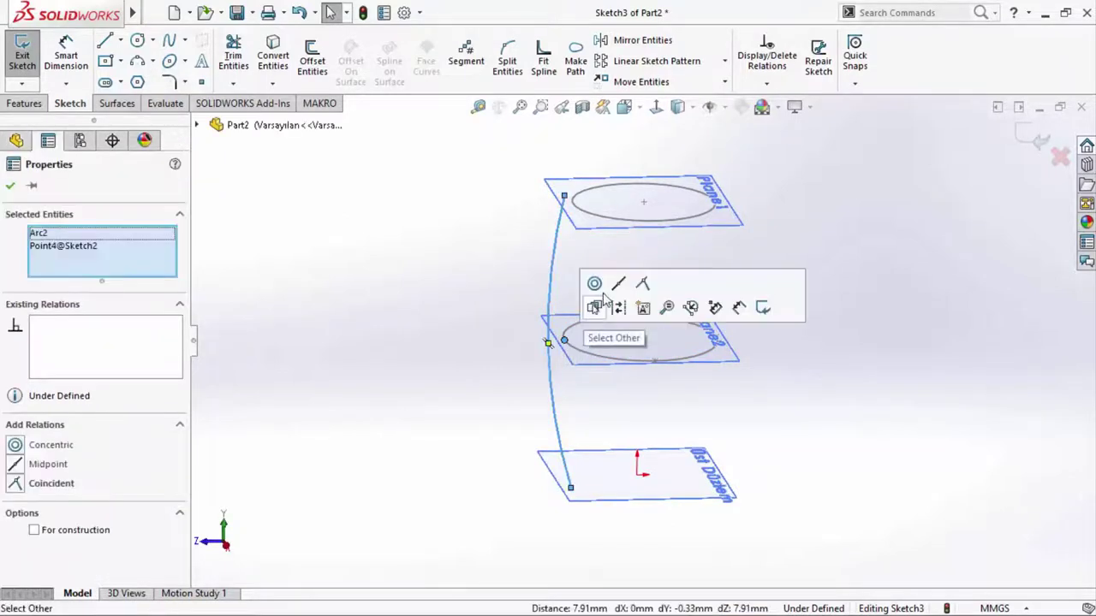
{"action": "left_click", "coordinate": [618, 285]}
{"action": "scroll", "coordinate": [619, 208], "scroll_direction": "down", "scroll_amount": 2}
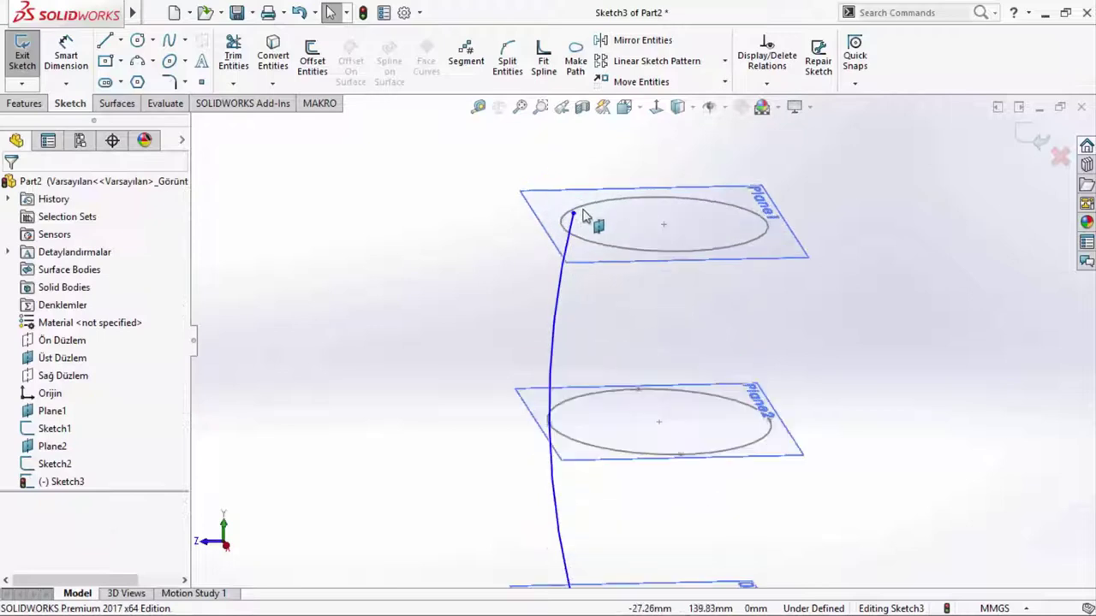
{"action": "left_click", "coordinate": [573, 215]}
{"action": "left_click", "coordinate": [585, 236], "text": "ctrl"}
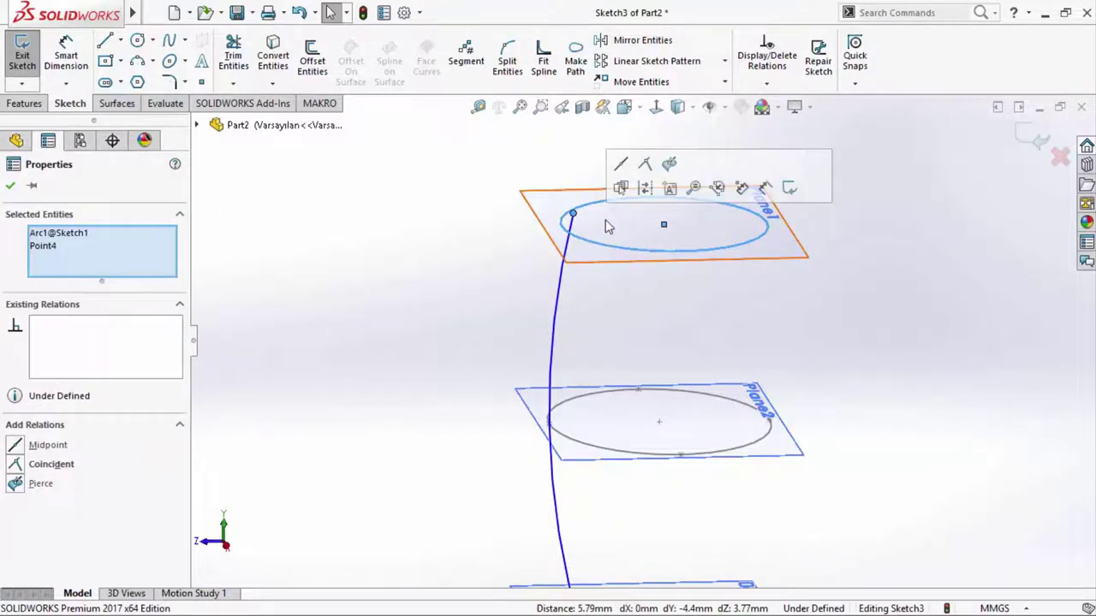
{"action": "left_click", "coordinate": [665, 163]}
{"action": "left_click", "coordinate": [458, 224]}
- Make the arc's bottom endpoint horizontal with the origin
{"action": "scroll", "coordinate": [428, 274], "scroll_direction": "up", "scroll_amount": 2}
{"action": "scroll", "coordinate": [428, 274], "scroll_direction": "up", "scroll_amount": 2}
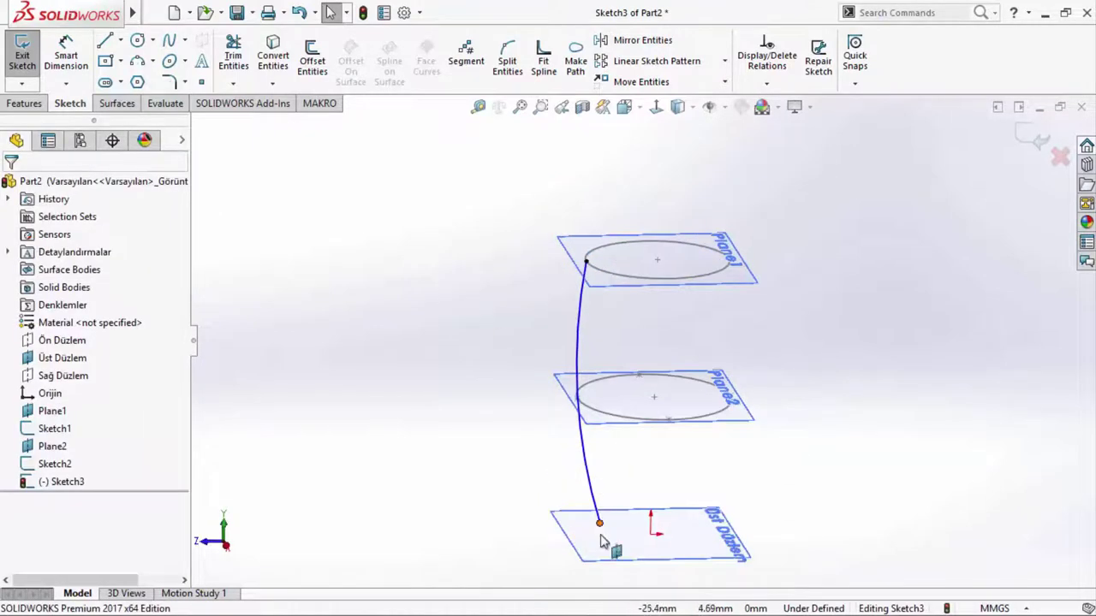
{"action": "left_click", "coordinate": [652, 539]}
{"action": "key", "text": "Escape"}
{"action": "left_click", "coordinate": [599, 522]}
{"action": "left_click", "coordinate": [651, 535], "text": "ctrl"}
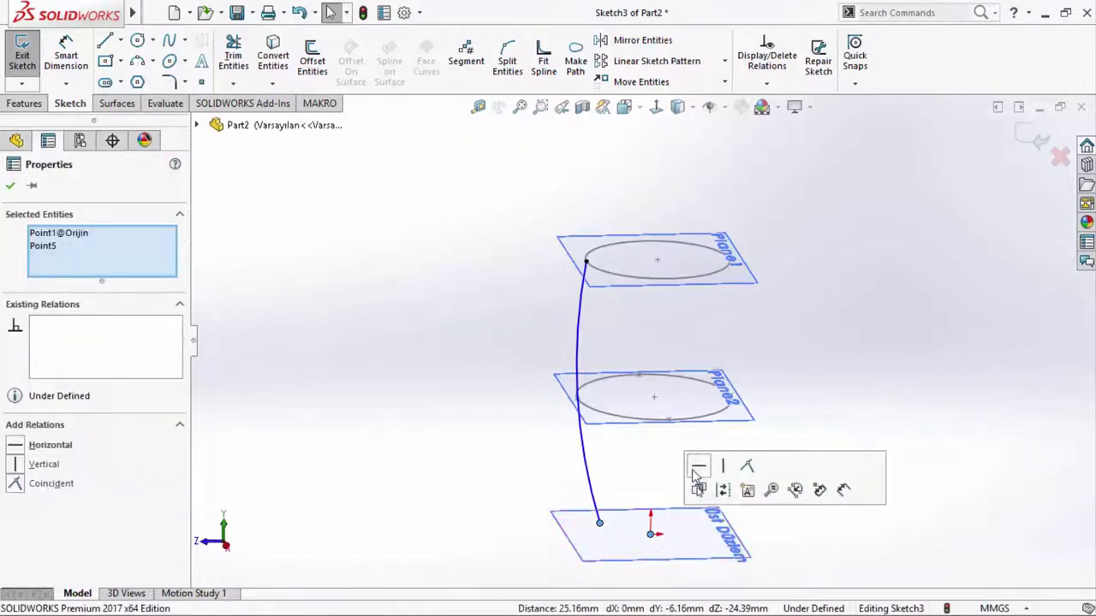
{"action": "left_click", "coordinate": [702, 464]}
{"action": "left_click", "coordinate": [203, 245]}
- Dimension the arc radius to R1498 and check it against the reference drawing
{"action": "left_click", "coordinate": [72, 63]}
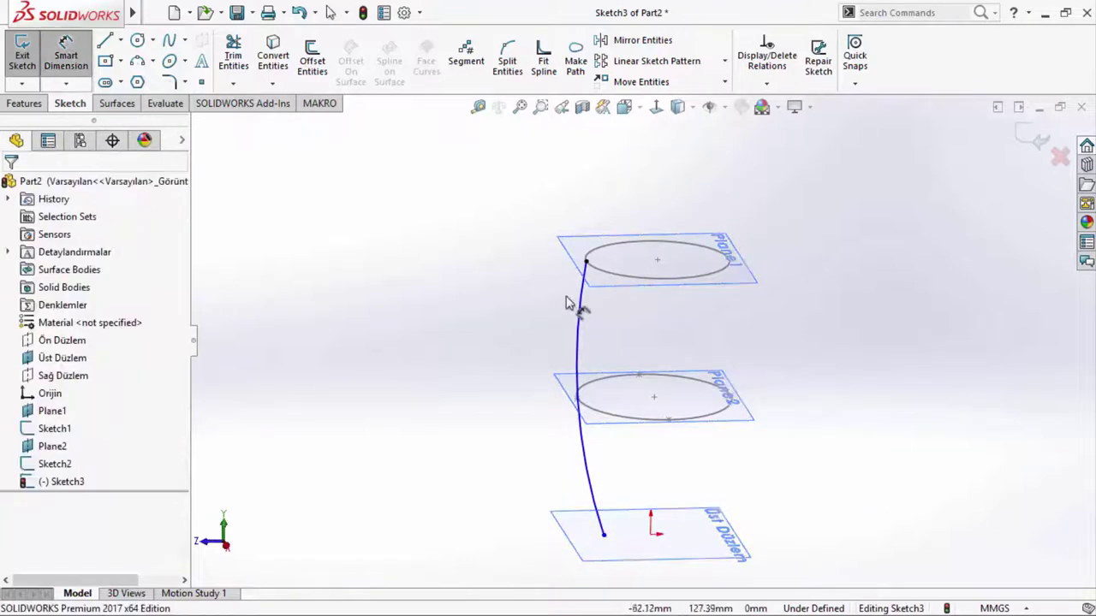
{"action": "left_click", "coordinate": [577, 326]}
{"action": "left_click", "coordinate": [552, 330]}
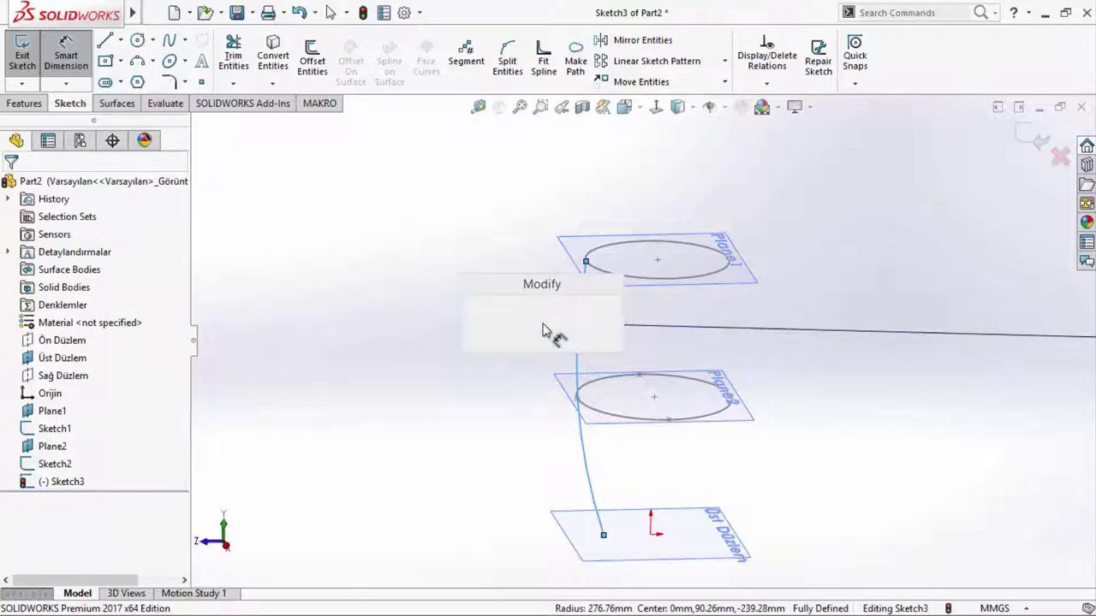
{"action": "type", "text": "1498"}
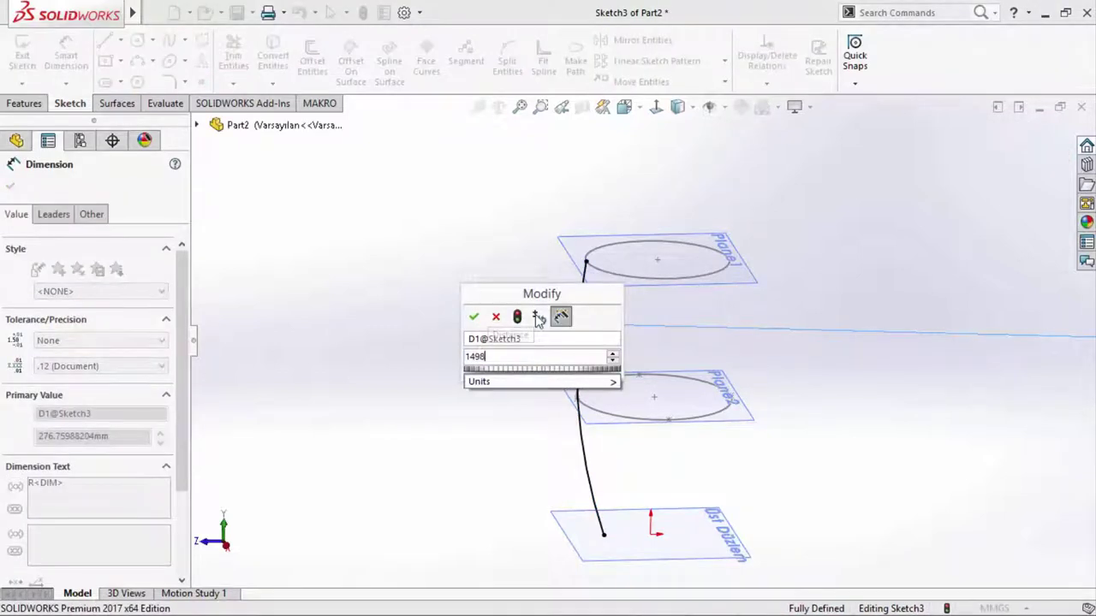
{"action": "key", "text": "Return"}
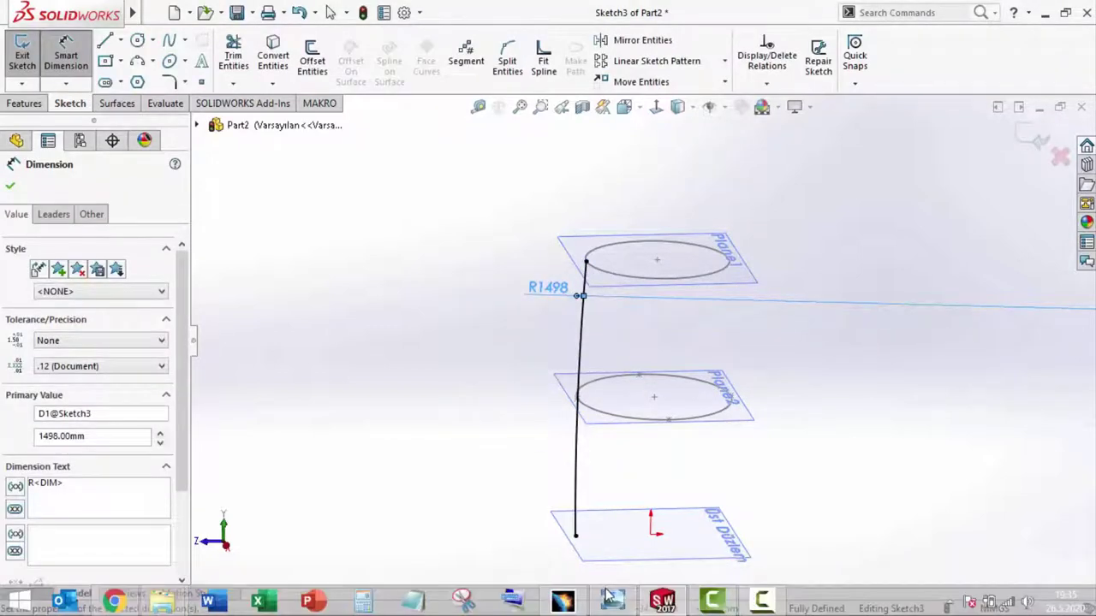
{"action": "left_click", "coordinate": [610, 598]}
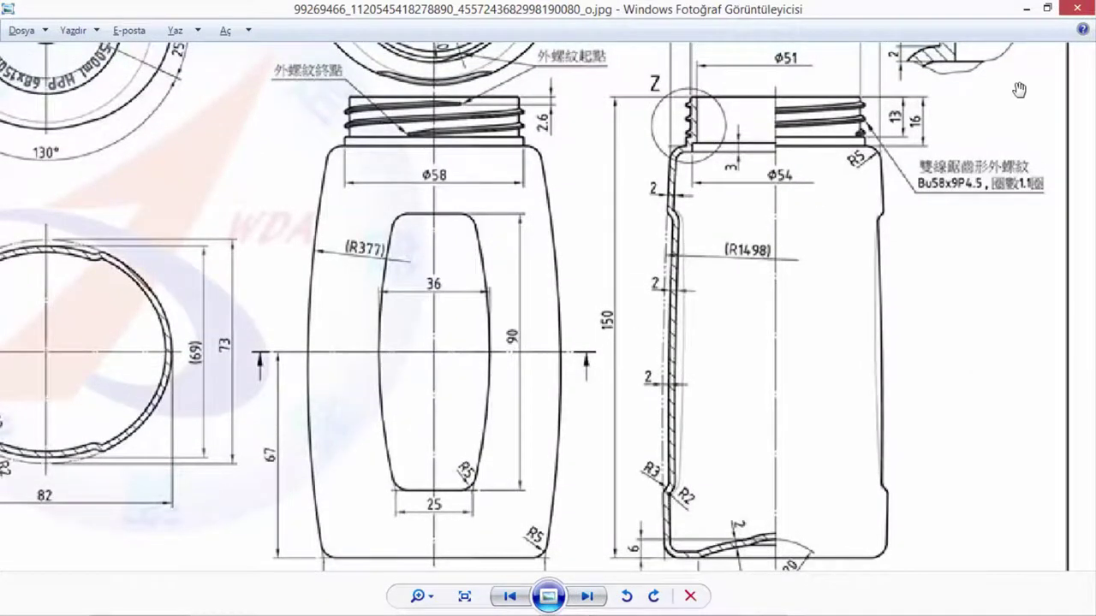
{"action": "left_click", "coordinate": [1024, 9]}
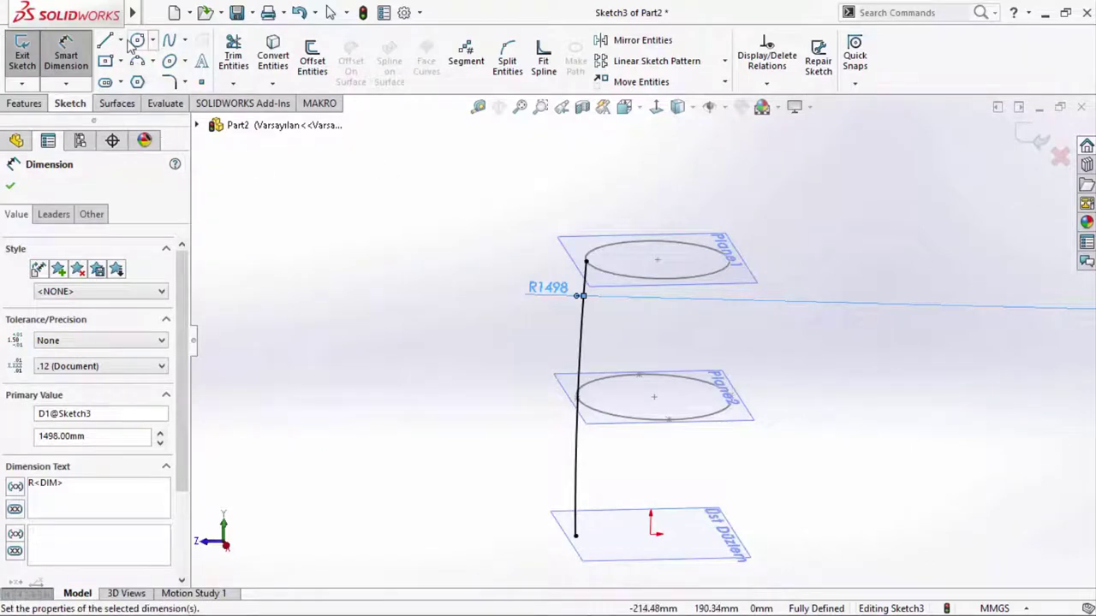
- Draw a vertical centreline from the origin to the Plane2 ellipse centre
{"action": "left_click", "coordinate": [120, 40]}
{"action": "left_click", "coordinate": [141, 81]}
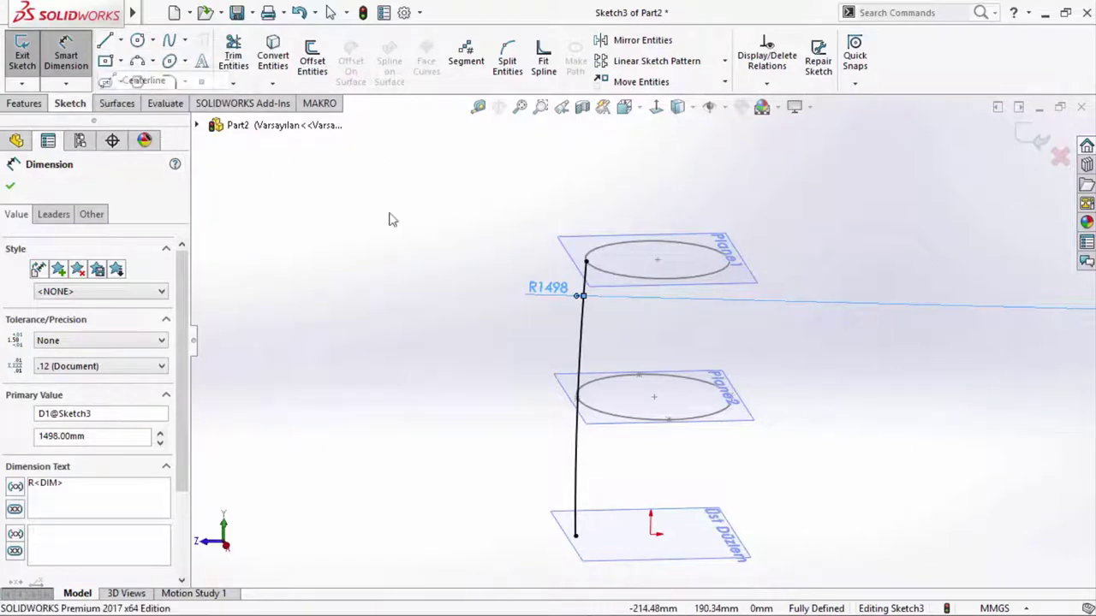
{"action": "left_click", "coordinate": [651, 534]}
{"action": "left_click", "coordinate": [654, 398]}
{"action": "right_click", "coordinate": [832, 277]}
{"action": "left_click", "coordinate": [835, 275]}
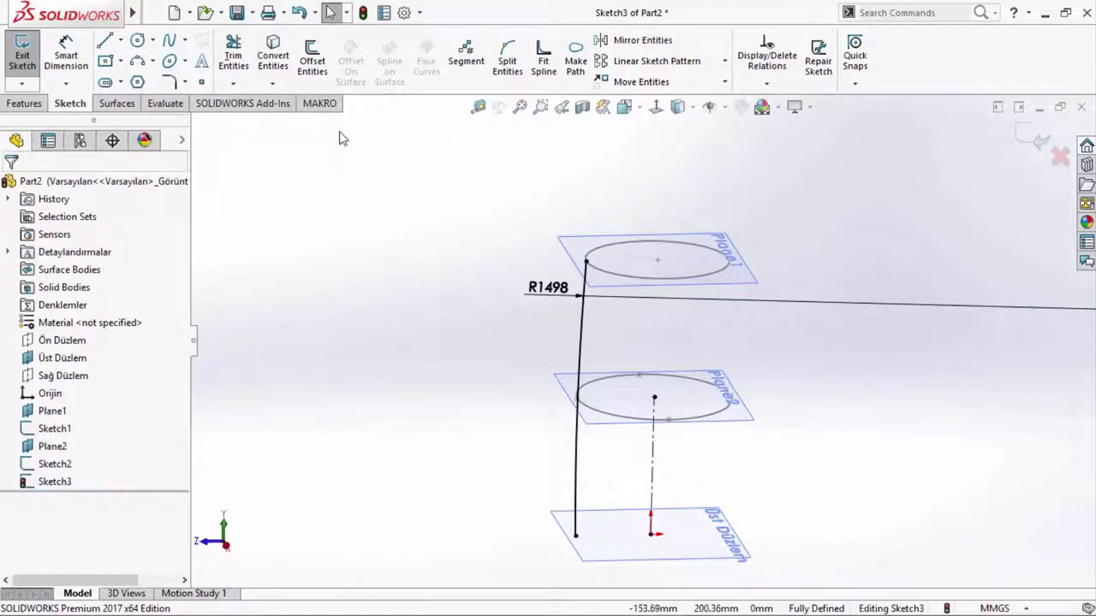
- Mirror the arc across the centreline and exit the sketch
{"action": "left_click", "coordinate": [642, 40]}
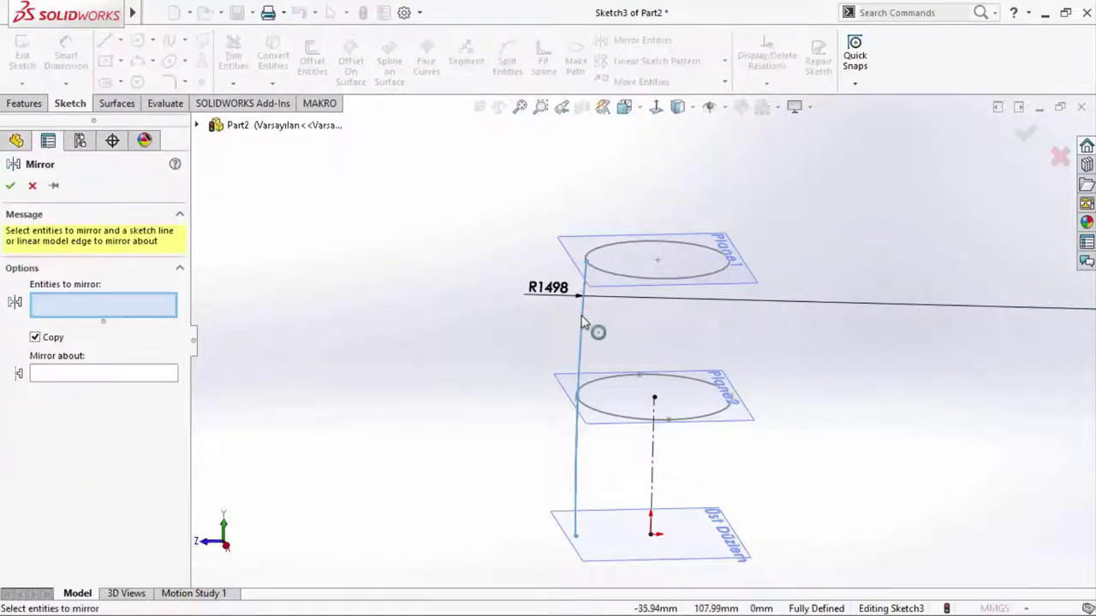
{"action": "left_click", "coordinate": [583, 330]}
{"action": "left_click", "coordinate": [130, 375]}
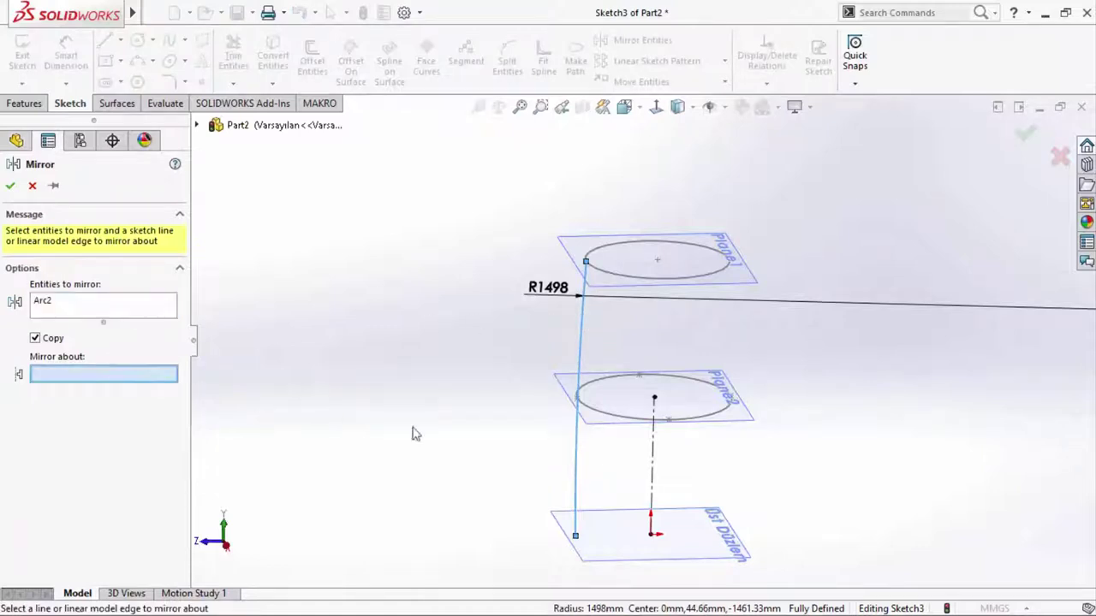
{"action": "left_click", "coordinate": [653, 454]}
{"action": "right_click", "coordinate": [657, 452]}
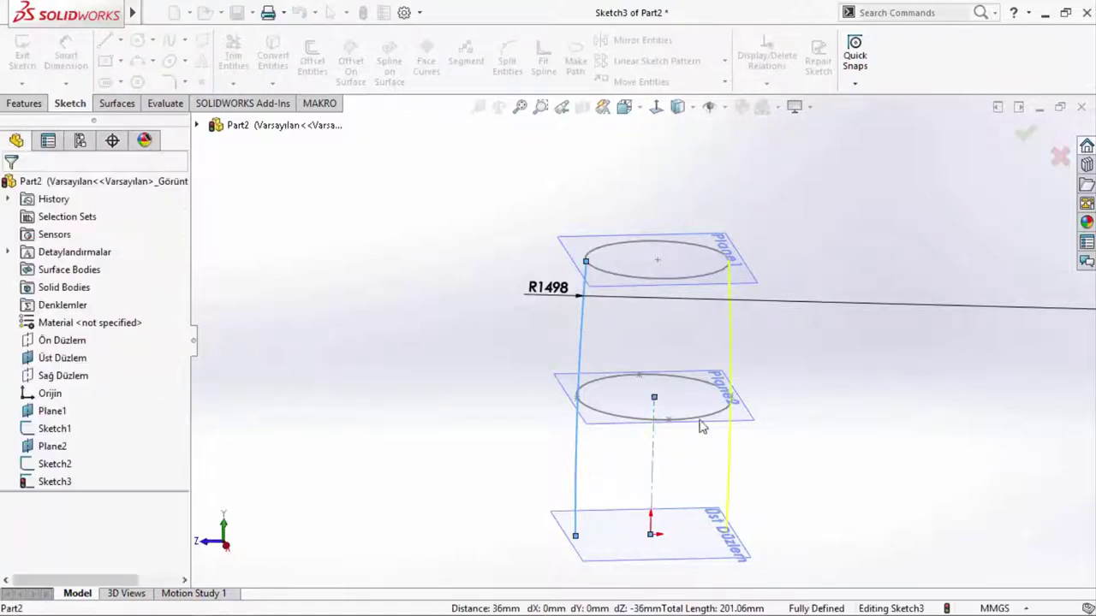
{"action": "left_click", "coordinate": [1031, 135]}
- Begin a new sketch on Sağ Düzlem
{"action": "mouse_move", "coordinate": [638, 329]}
{"action": "middle_mouse_down"}
{"action": "mouse_move", "coordinate": [763, 314]}
{"action": "mouse_move", "coordinate": [722, 354]}
{"action": "middle_mouse_up"}
{"action": "left_click", "coordinate": [47, 341]}
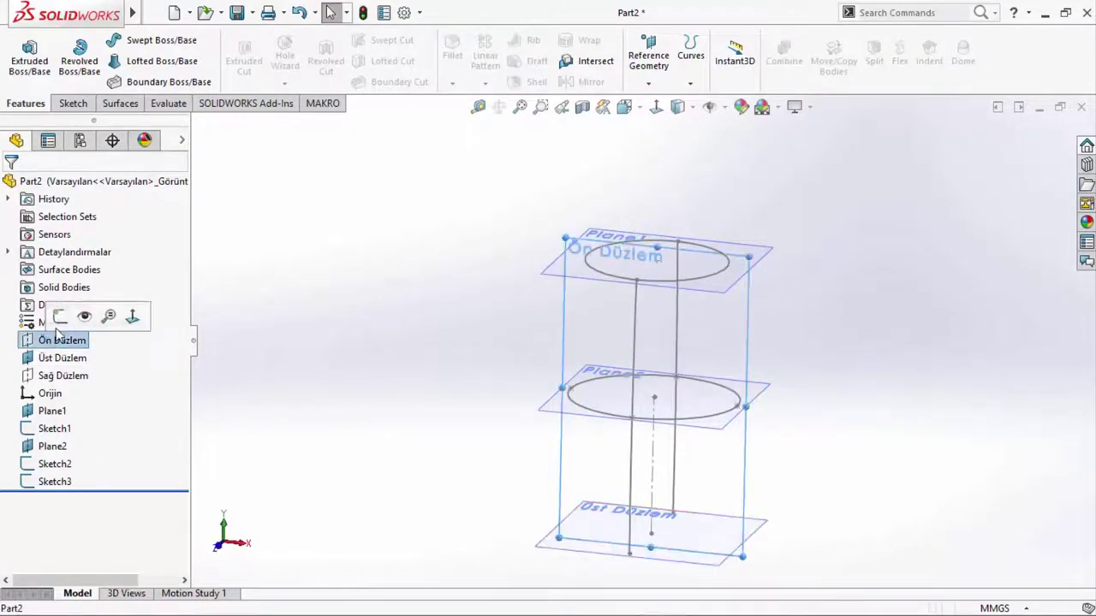
{"action": "left_click", "coordinate": [455, 338]}
{"action": "mouse_move", "coordinate": [773, 479]}
{"action": "middle_mouse_down"}
{"action": "mouse_move", "coordinate": [745, 479]}
{"action": "mouse_move", "coordinate": [722, 516]}
{"action": "middle_mouse_up"}
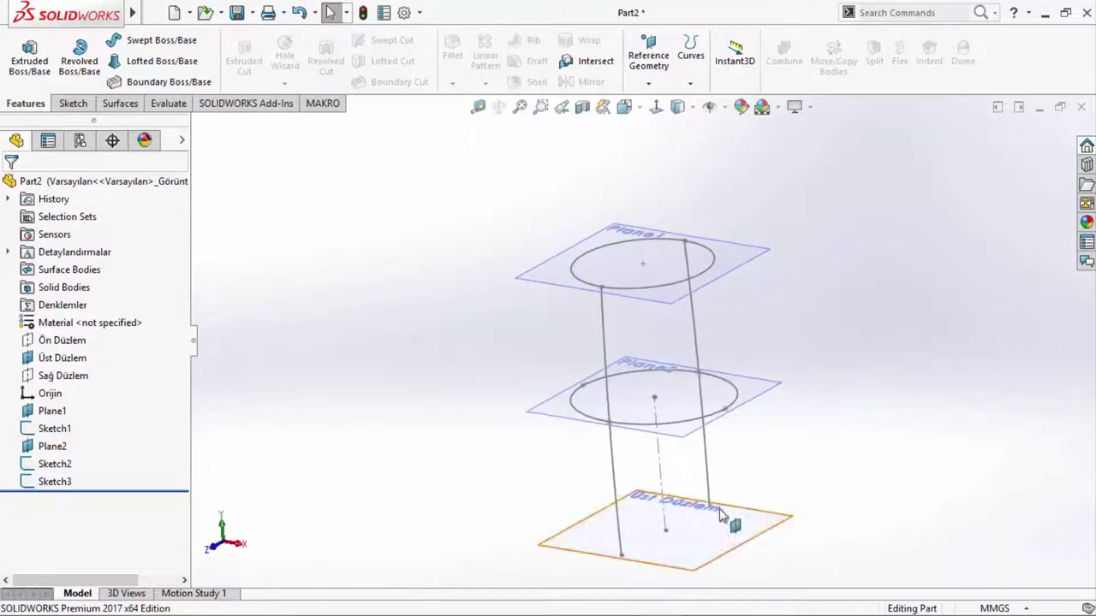
{"action": "left_click", "coordinate": [84, 380]}
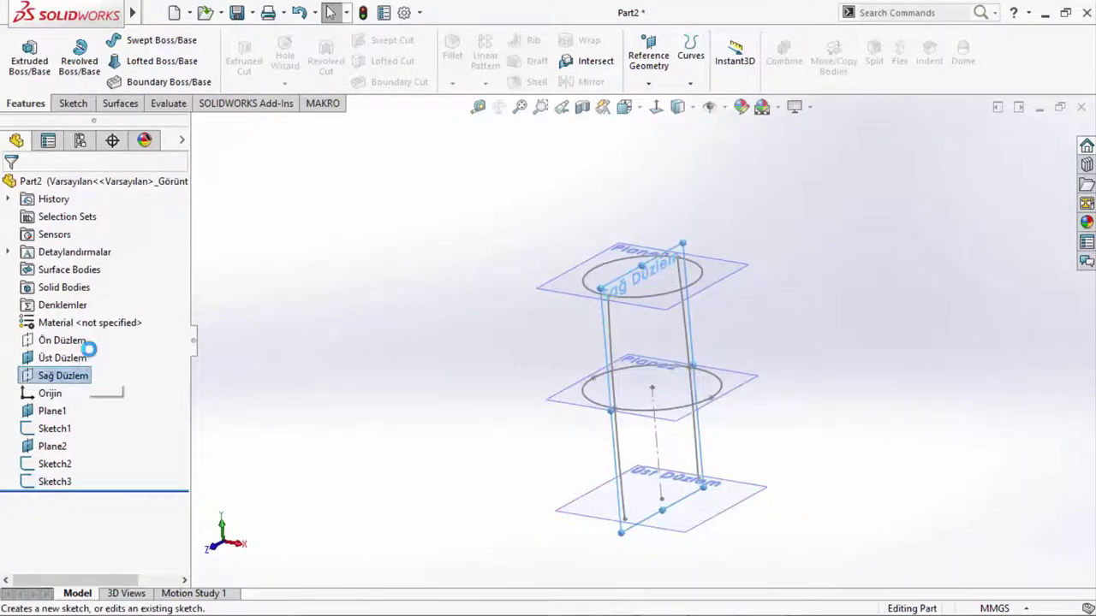
{"action": "left_click", "coordinate": [85, 346]}
- Face the sketch plane and hide the Üst Düzlem, Plane1 and Plane2 reference planes
{"action": "left_click", "coordinate": [655, 106]}
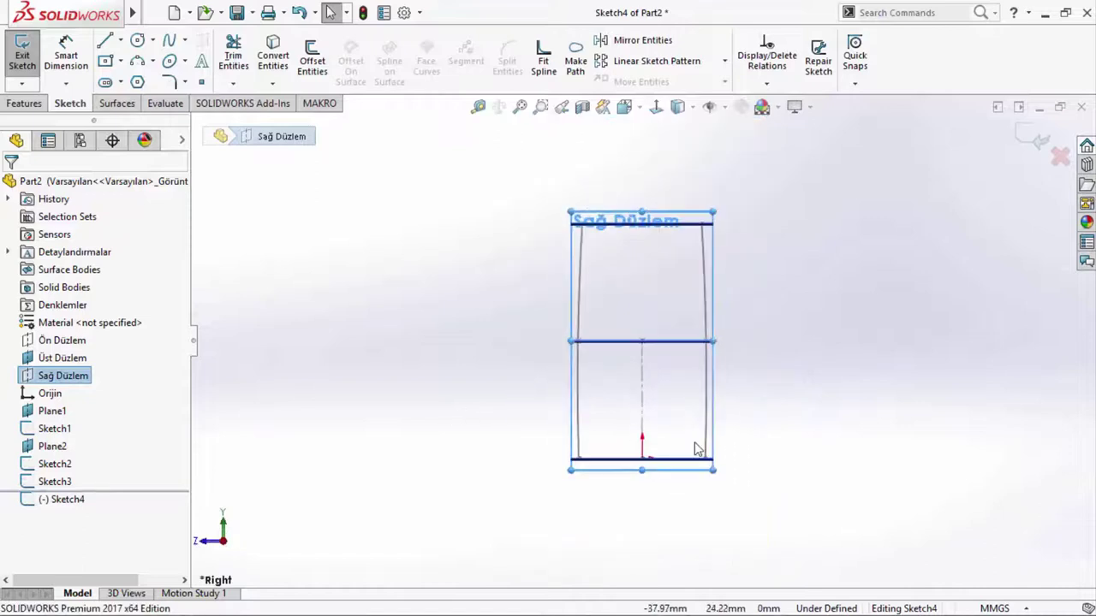
{"action": "scroll", "coordinate": [704, 466], "scroll_direction": "down", "scroll_amount": 2}
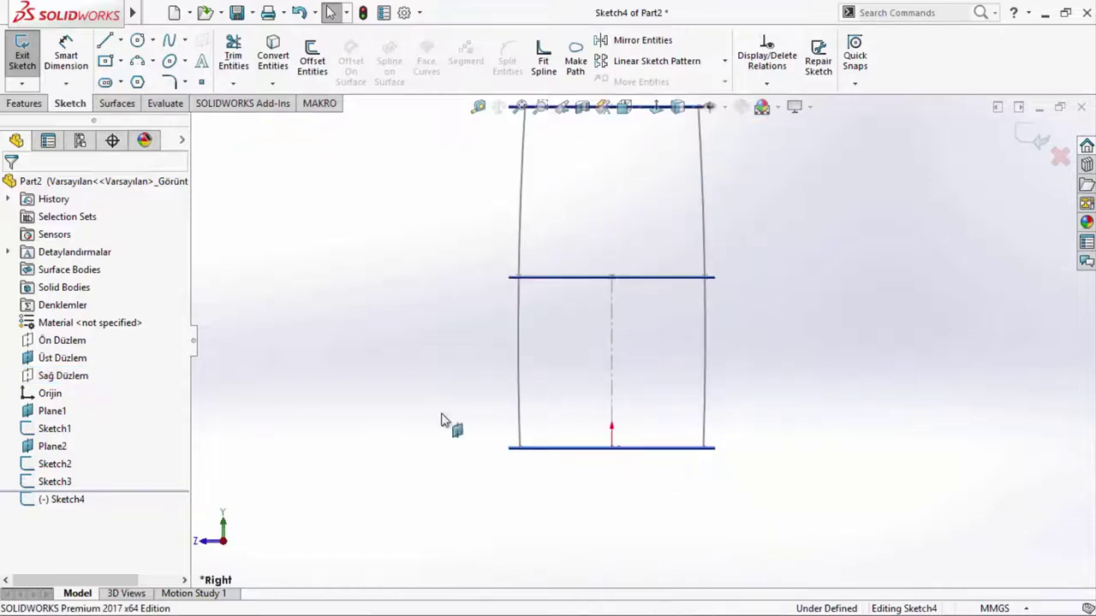
{"action": "left_click", "coordinate": [61, 359]}
{"action": "left_click", "coordinate": [54, 413], "text": "ctrl"}
{"action": "left_click", "coordinate": [51, 445], "text": "ctrl"}
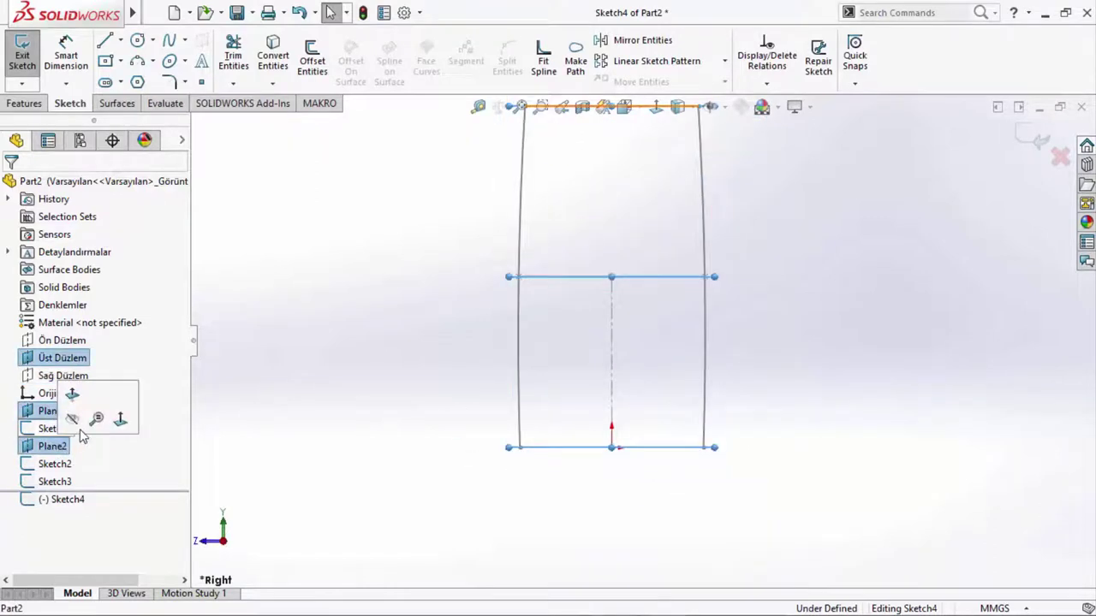
{"action": "left_click", "coordinate": [86, 425]}
{"action": "scroll", "coordinate": [707, 430], "scroll_direction": "down", "scroll_amount": 3}
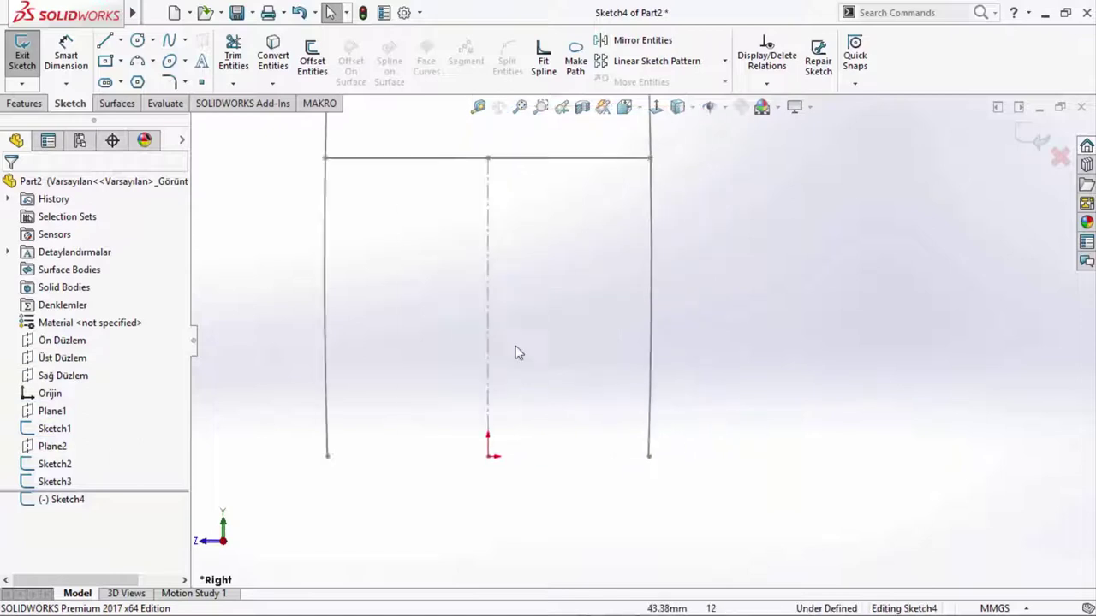
- Sketch a short base line and two three-point arcs, aligning the arc centre vertically with the origin
{"action": "left_click", "coordinate": [105, 41]}
{"action": "scroll", "coordinate": [296, 422], "scroll_direction": "down", "scroll_amount": 1}
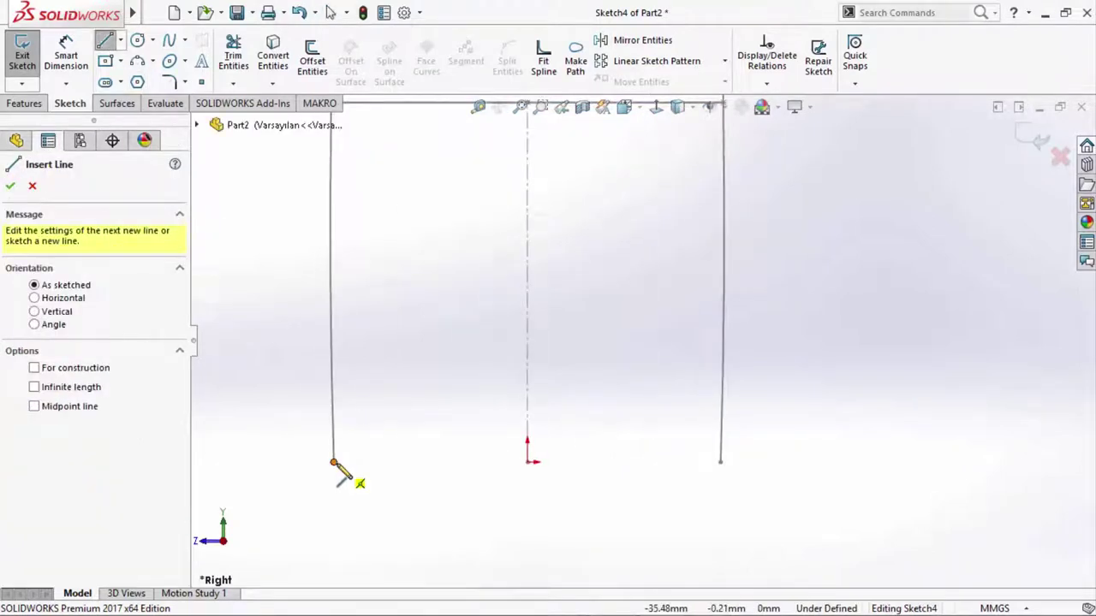
{"action": "left_click_drag", "start_coordinate": [333, 462], "coordinate": [389, 462]}
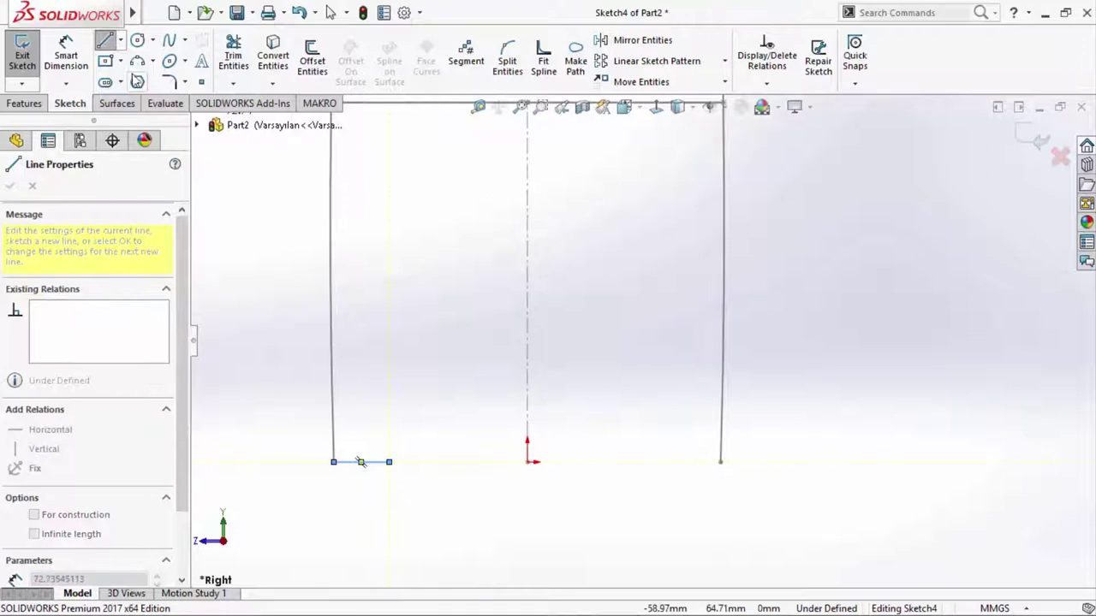
{"action": "left_click", "coordinate": [136, 62]}
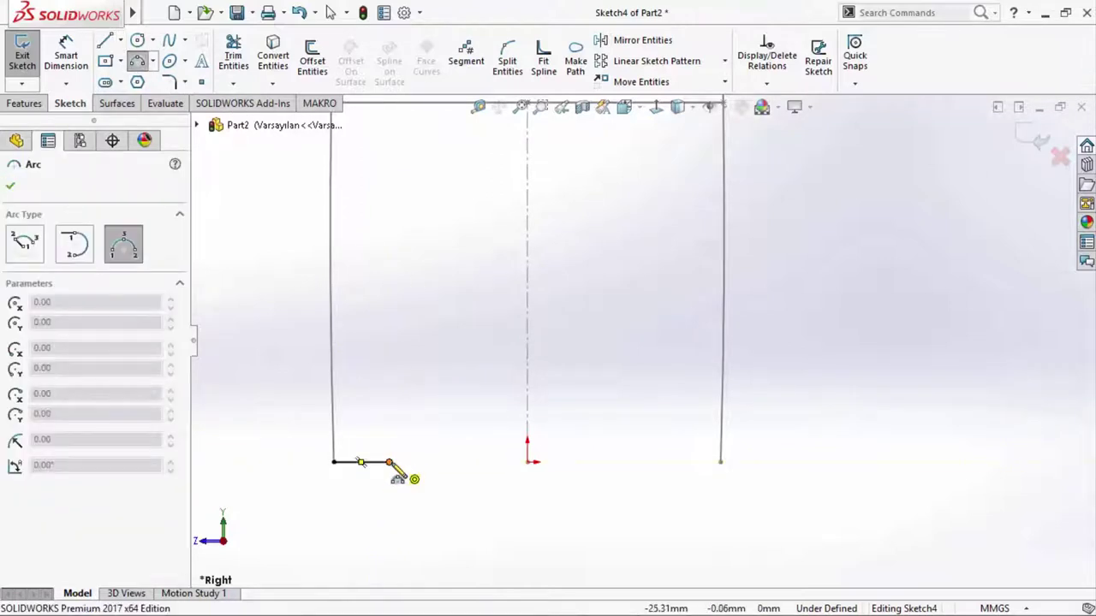
{"action": "left_click", "coordinate": [391, 463]}
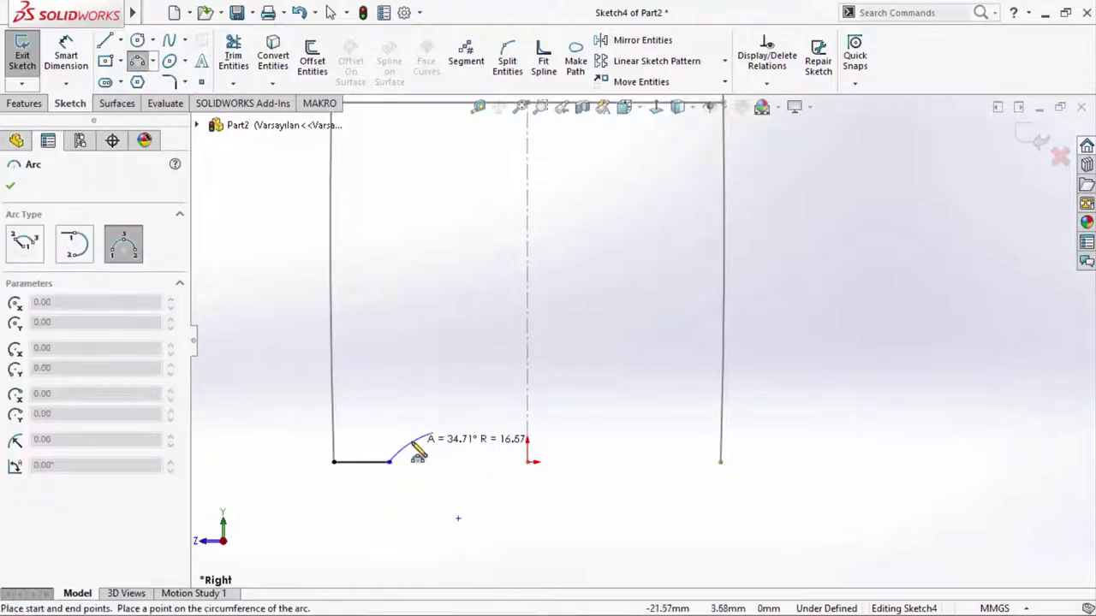
{"action": "left_click", "coordinate": [440, 439]}
{"action": "left_click", "coordinate": [434, 433]}
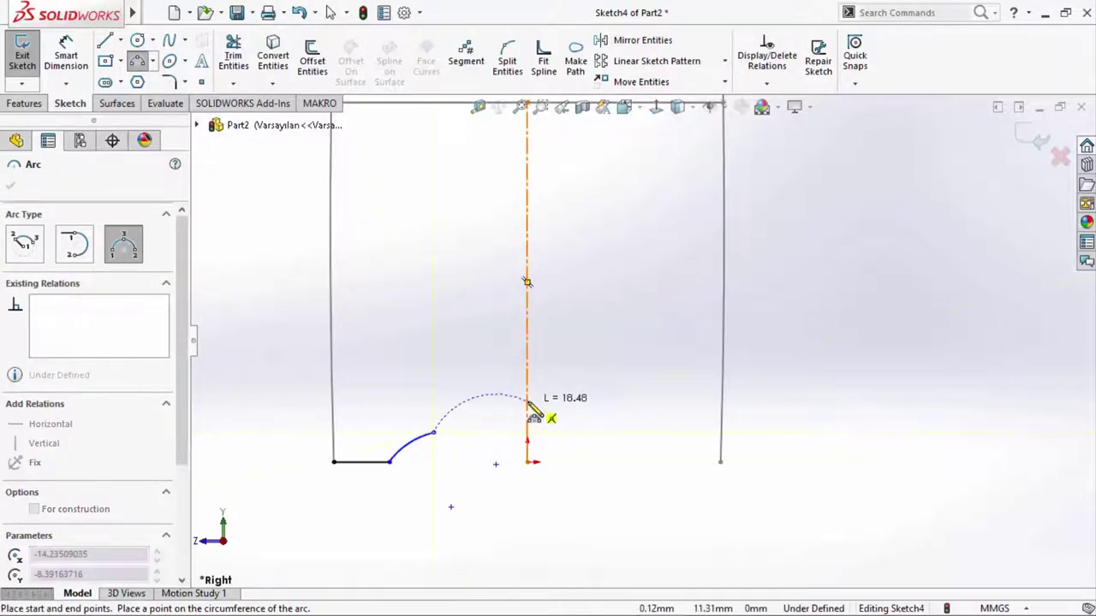
{"action": "left_click", "coordinate": [497, 414]}
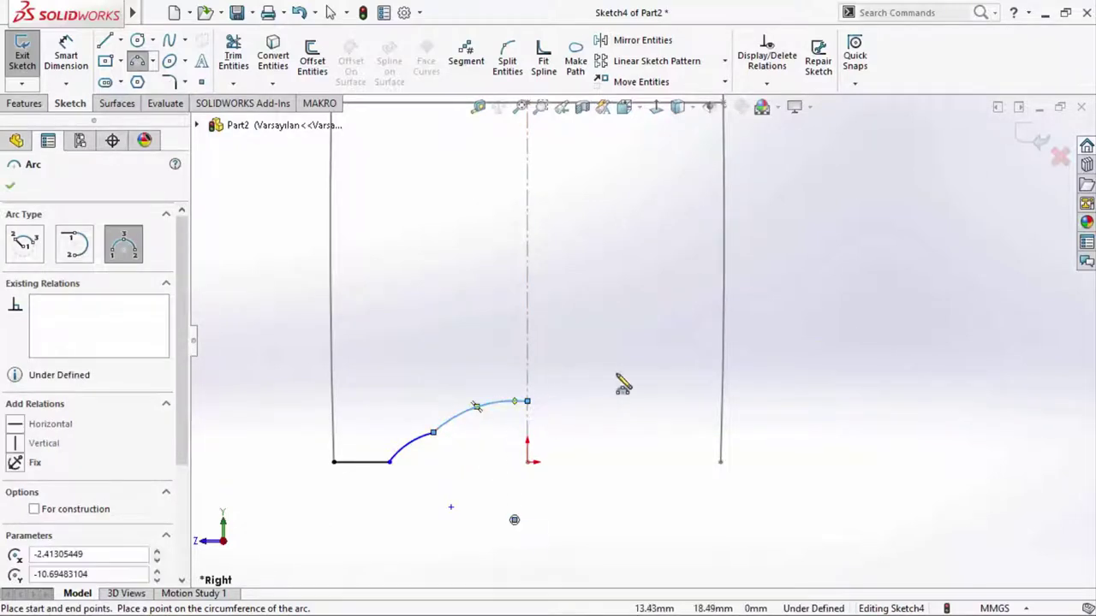
{"action": "right_click", "coordinate": [613, 377]}
{"action": "left_click", "coordinate": [638, 372]}
{"action": "left_click", "coordinate": [514, 520]}
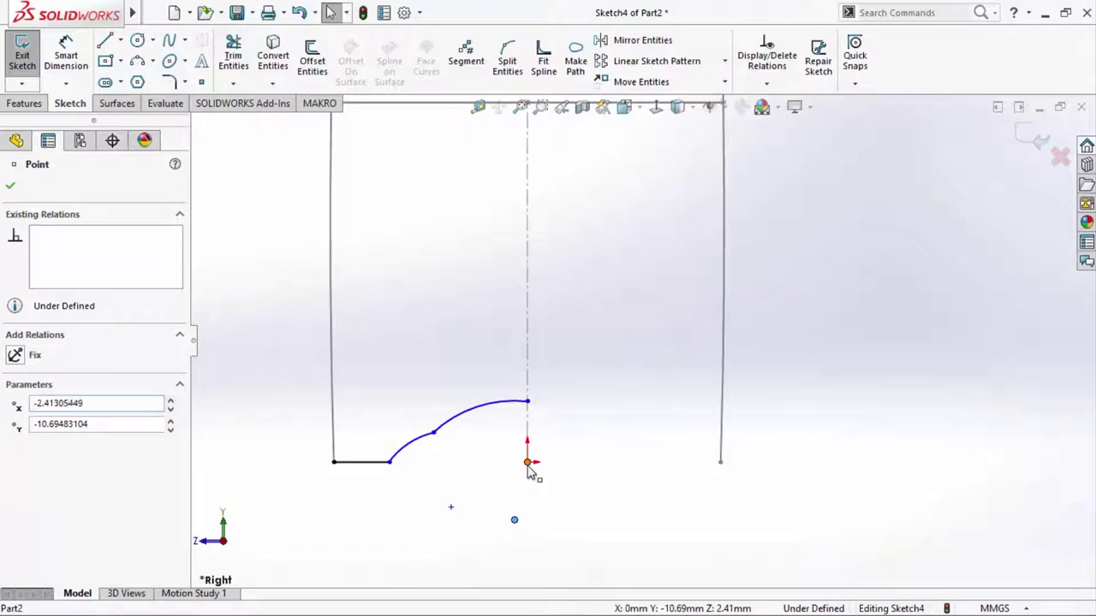
{"action": "left_click", "coordinate": [527, 461], "text": "ctrl"}
{"action": "left_click", "coordinate": [602, 395]}
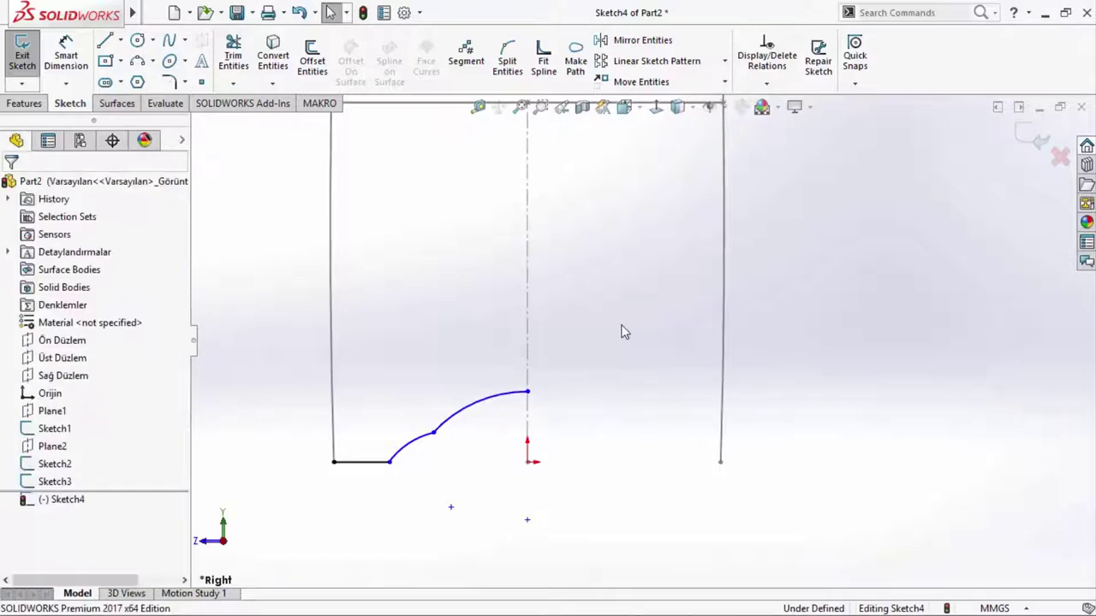
- Dimension the arc's end point 6 mm above the origin
{"action": "left_click", "coordinate": [53, 56]}
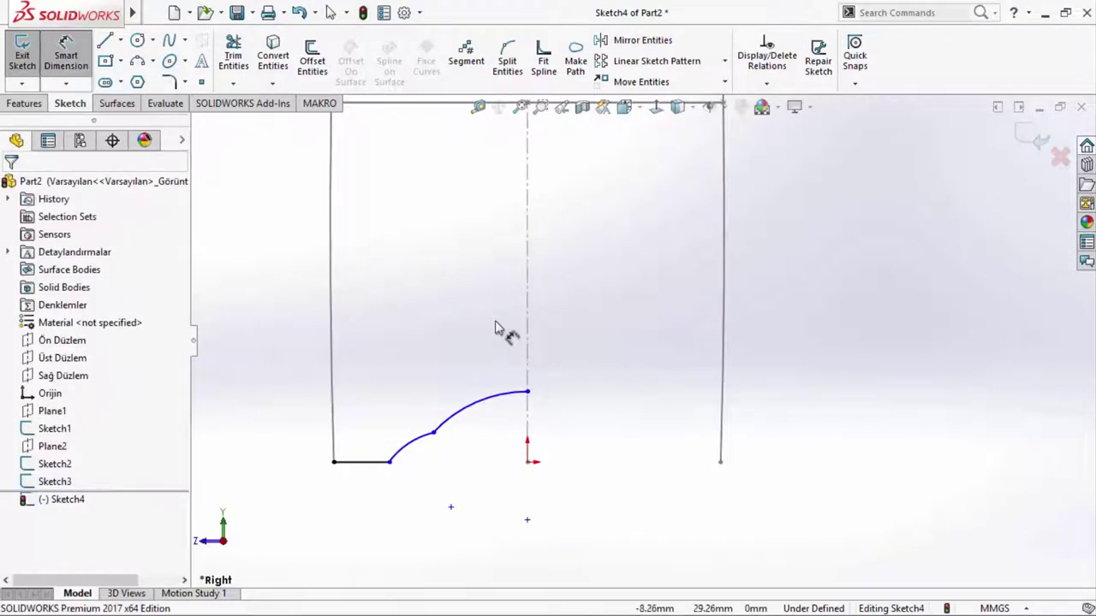
{"action": "left_click", "coordinate": [528, 396]}
{"action": "left_click", "coordinate": [528, 461]}
{"action": "left_click", "coordinate": [570, 440]}
{"action": "type", "text": "6"}
{"action": "key", "text": "Return"}
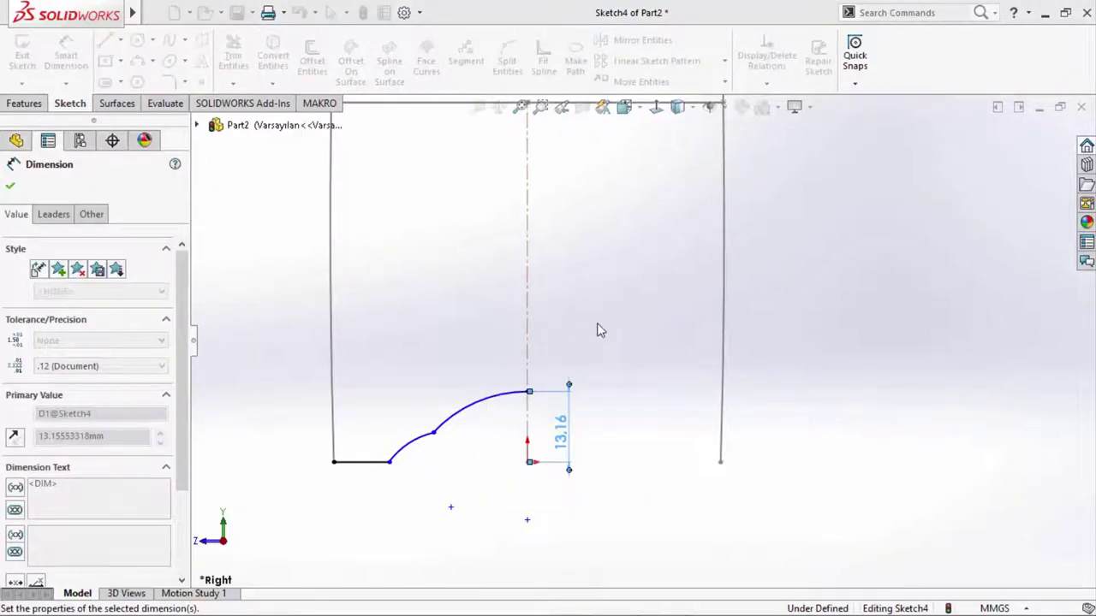
- Discard a stray distance dimension and drag the arc junction point higher
{"action": "left_click", "coordinate": [462, 459]}
{"action": "left_click", "coordinate": [527, 462]}
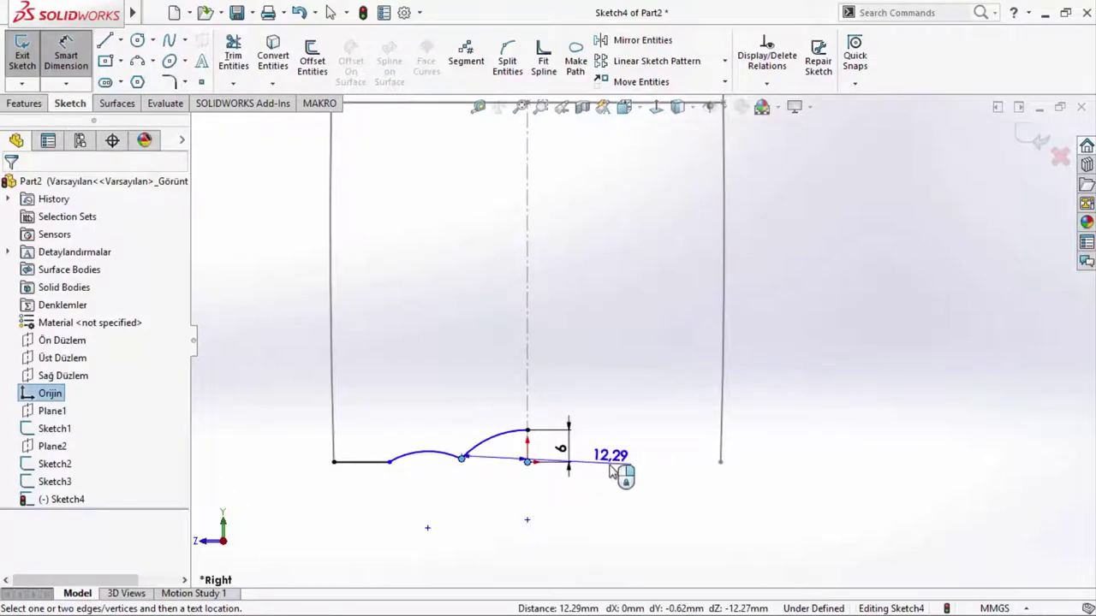
{"action": "left_click", "coordinate": [608, 468]}
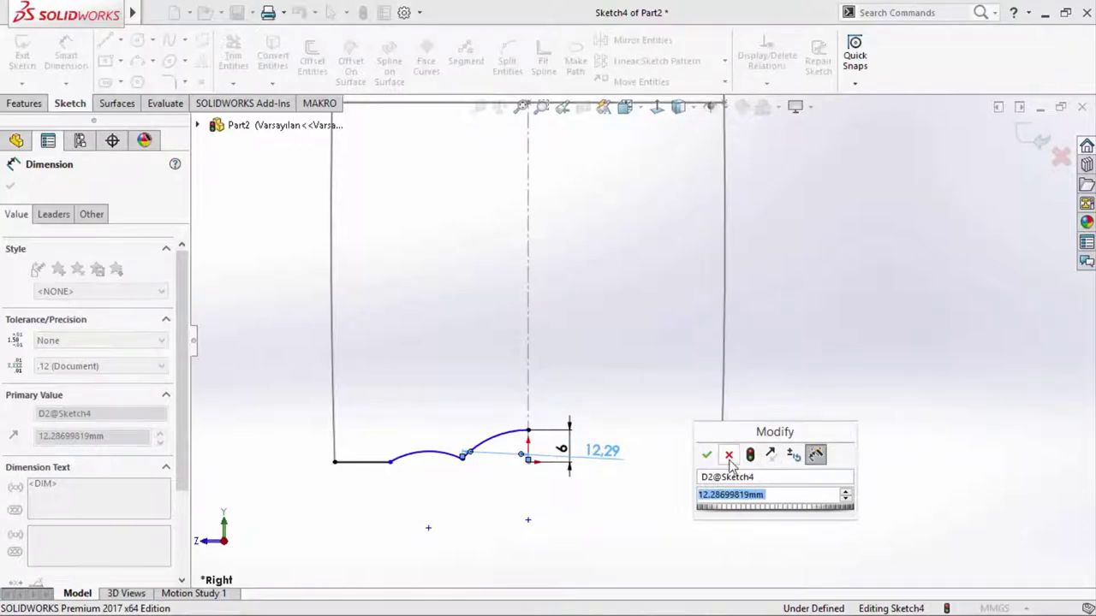
{"action": "left_click", "coordinate": [728, 456]}
{"action": "key", "text": "Escape"}
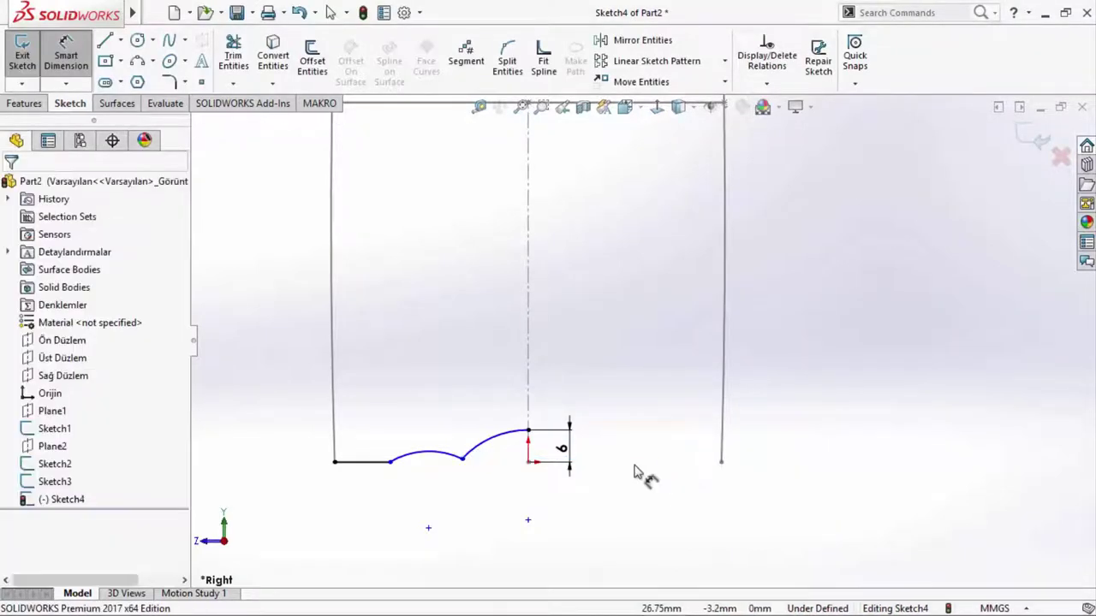
{"action": "scroll", "coordinate": [497, 477], "scroll_direction": "down", "scroll_amount": 2}
{"action": "key", "text": "Escape"}
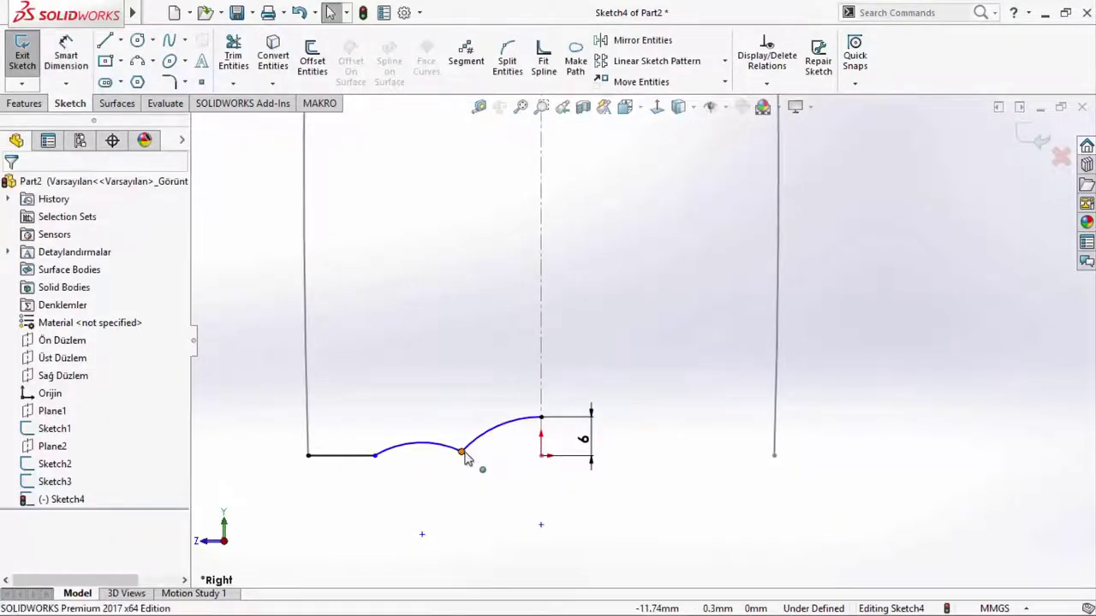
{"action": "left_click_drag", "start_coordinate": [461, 452], "coordinate": [464, 430]}
{"action": "key", "text": "Escape"}
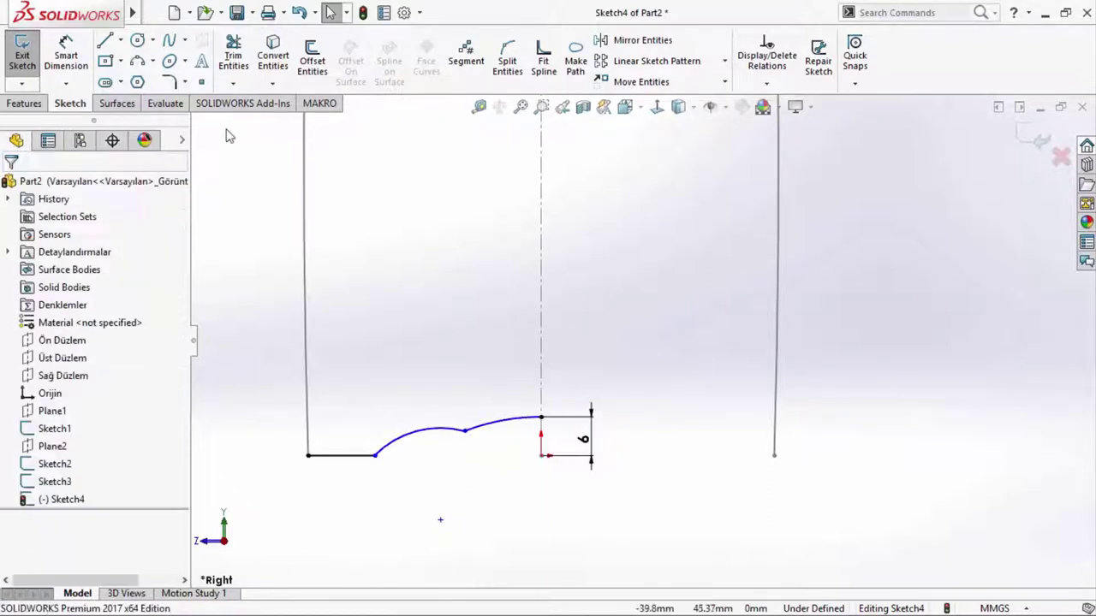
- Dimension the arc junction point 4 mm above the origin
{"action": "left_click", "coordinate": [85, 60]}
{"action": "left_click", "coordinate": [465, 430]}
{"action": "left_click", "coordinate": [541, 454]}
{"action": "left_click", "coordinate": [635, 463]}
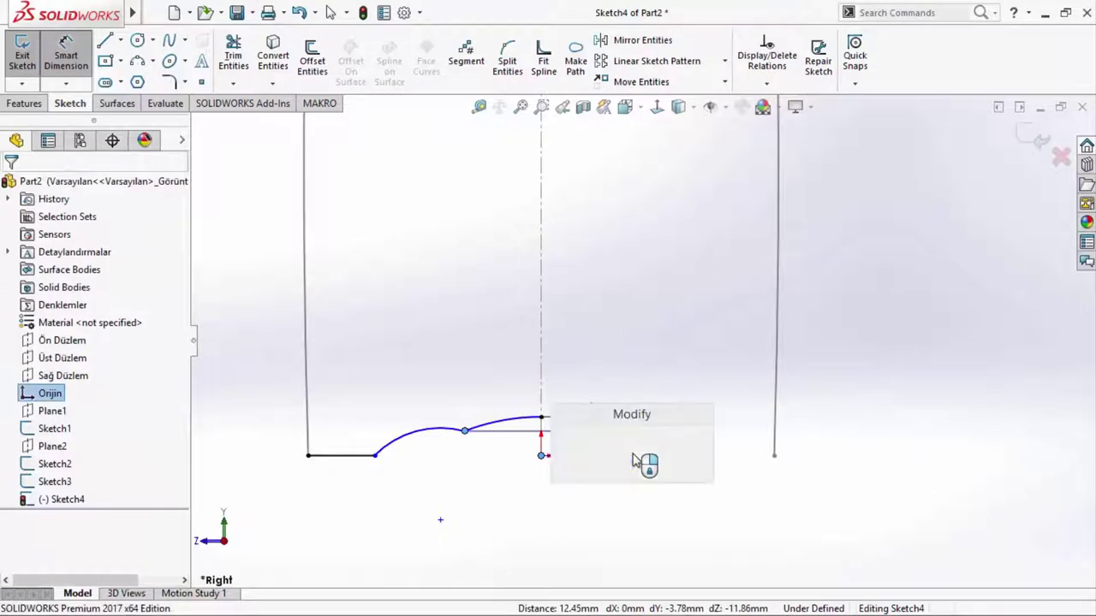
{"action": "type", "text": "4"}
{"action": "key", "text": "Return"}
- Set the inner arc radius to R20 and the outer arc radius to R70
{"action": "left_click", "coordinate": [518, 425]}
{"action": "left_click", "coordinate": [506, 387]}
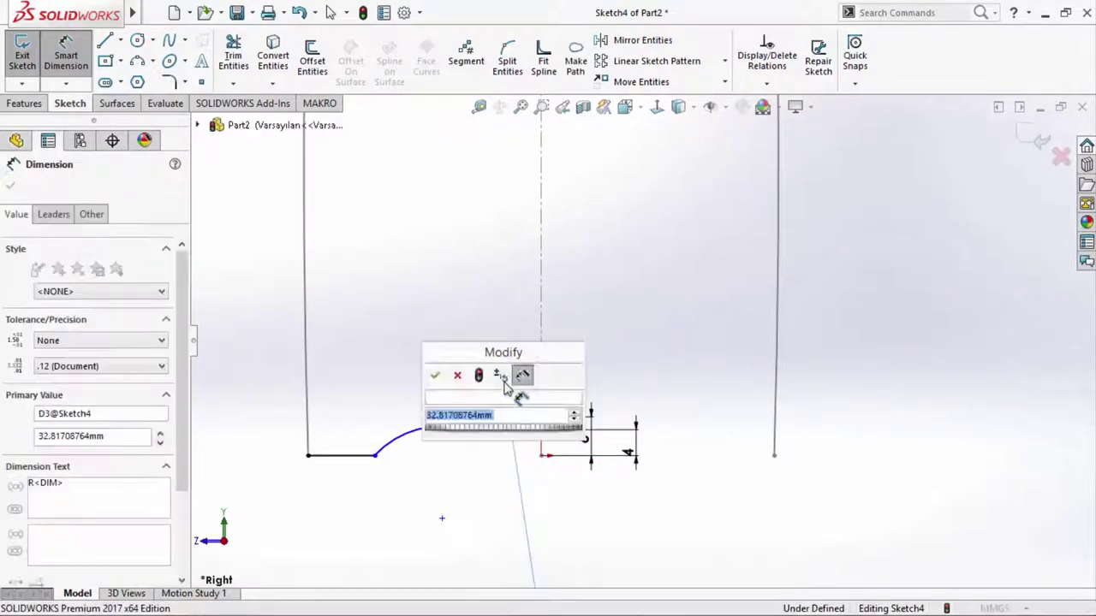
{"action": "type", "text": "20"}
{"action": "key", "text": "Return"}
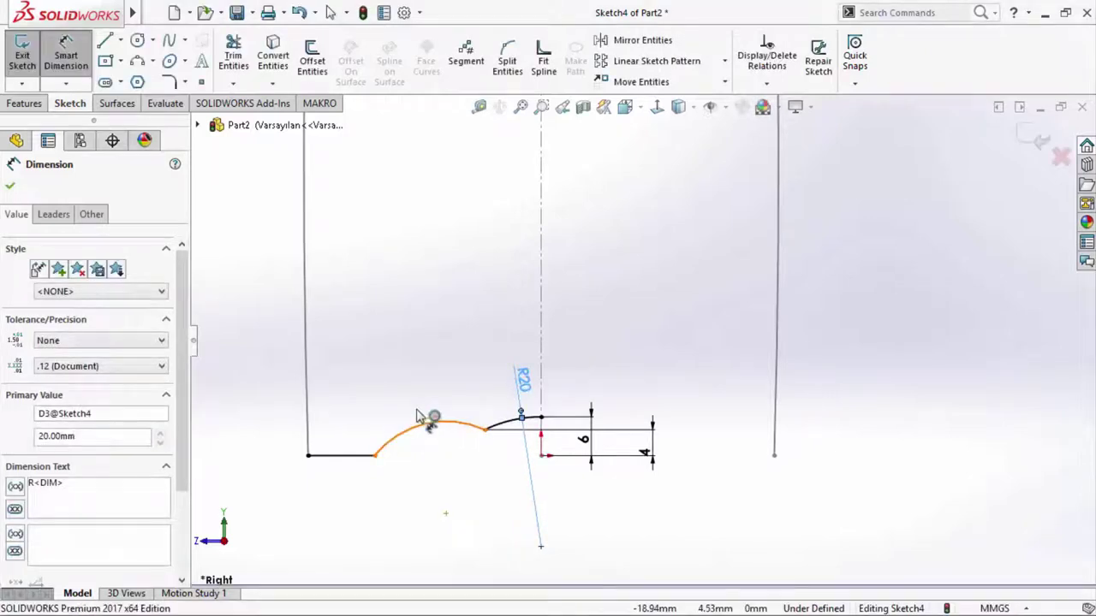
{"action": "left_click", "coordinate": [417, 416]}
{"action": "left_click", "coordinate": [415, 402]}
{"action": "type", "text": "70"}
{"action": "key", "text": "Return"}
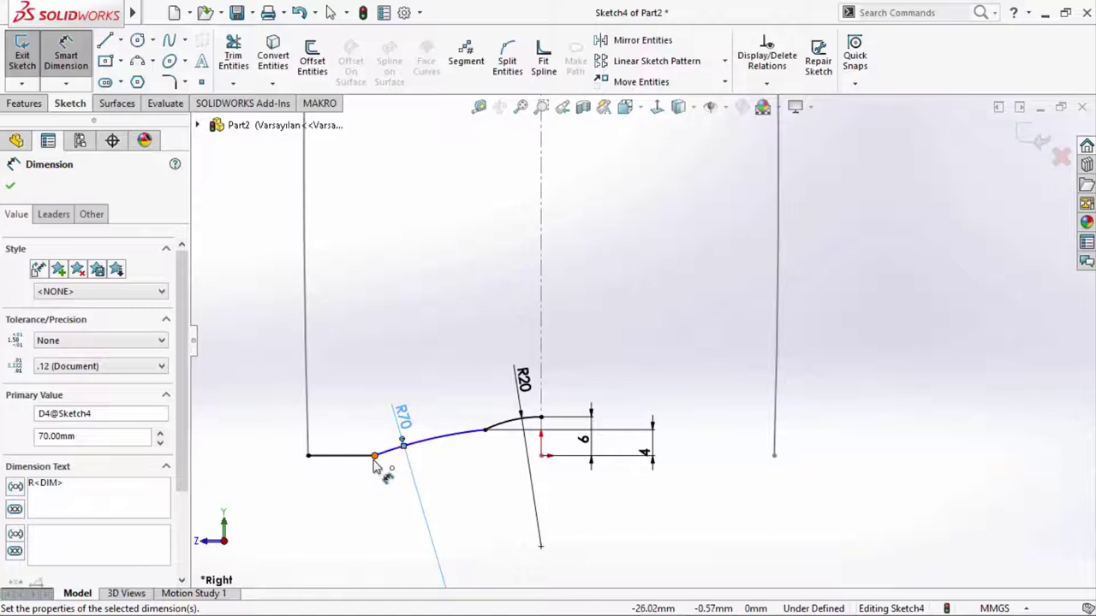
- Dimension the profile's horizontal width from the centreline as 25 mm
{"action": "left_click", "coordinate": [374, 457]}
{"action": "left_click", "coordinate": [537, 462]}
{"action": "left_click", "coordinate": [481, 488]}
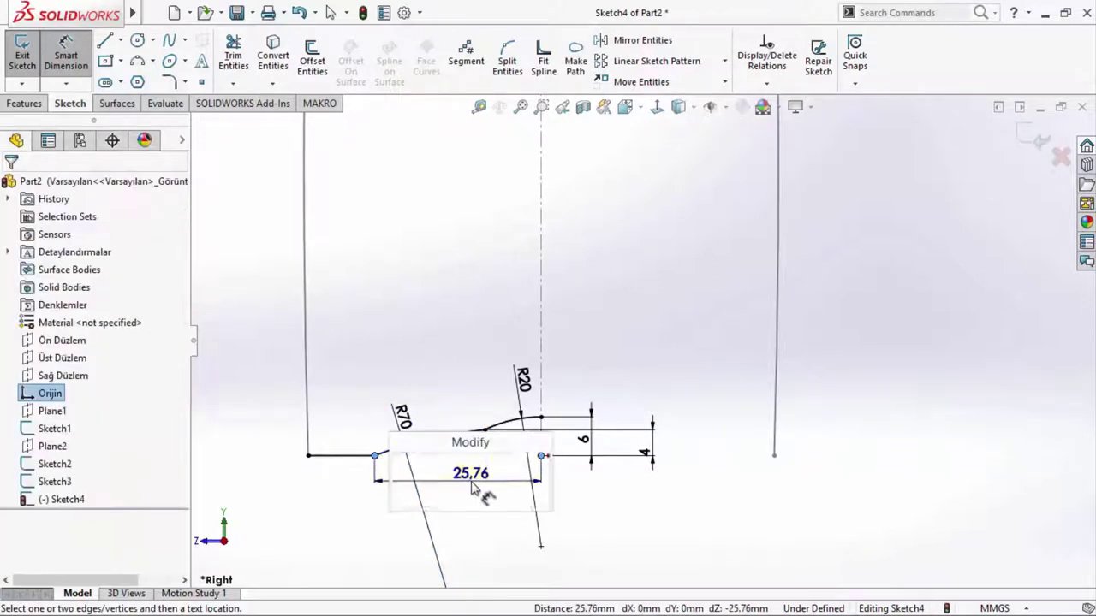
{"action": "type", "text": "25"}
{"action": "key", "text": "Return"}
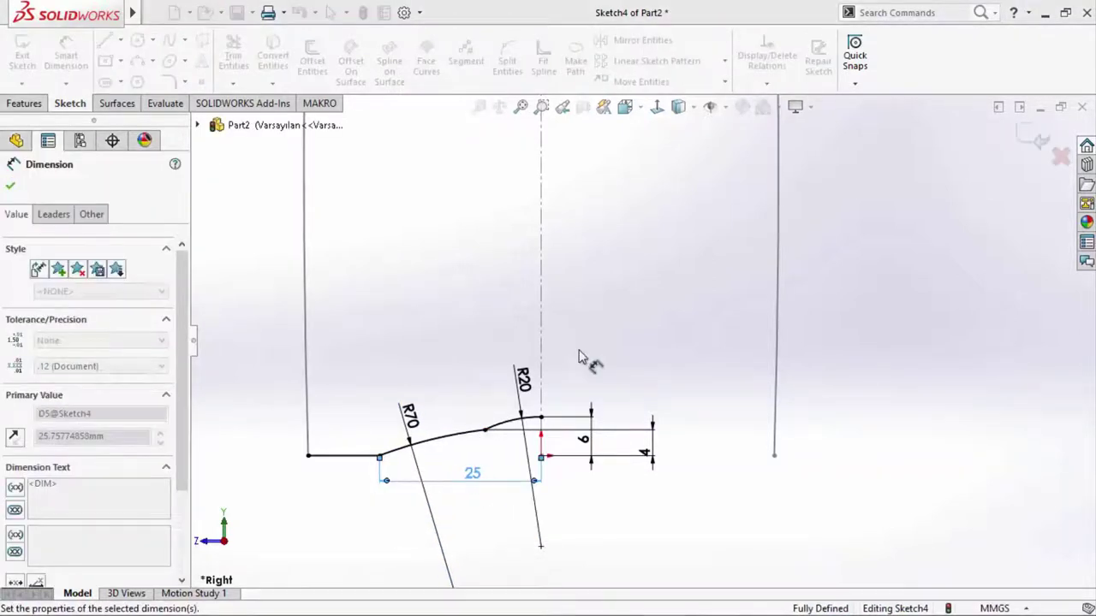
{"action": "right_click", "coordinate": [613, 310]}
{"action": "left_click", "coordinate": [654, 359]}
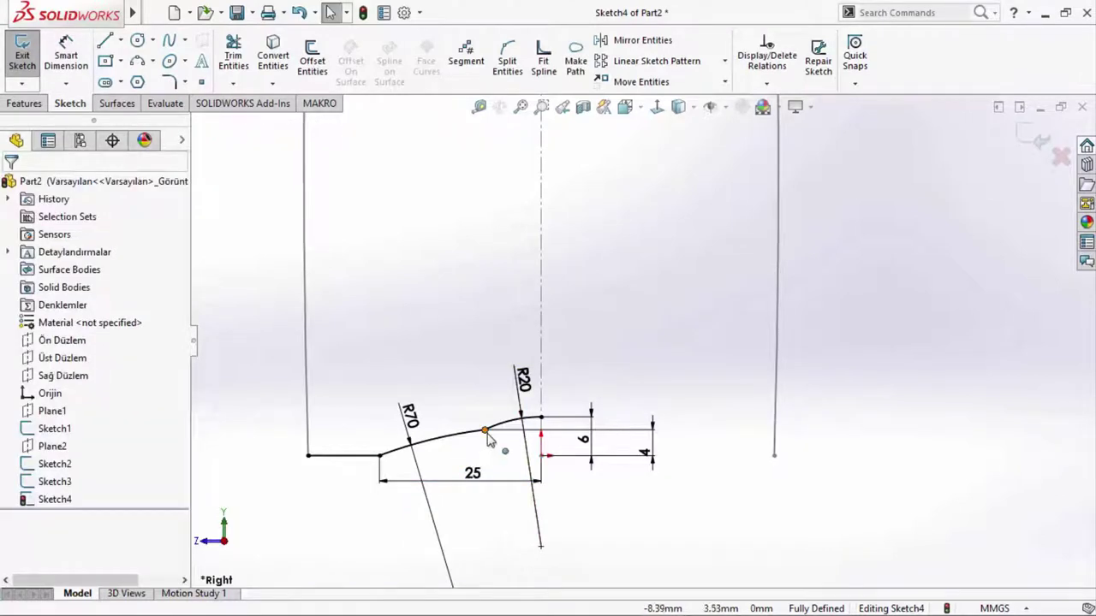
- Round the two profile corners with 3 mm sketch fillets and exit the sketch
{"action": "left_click", "coordinate": [485, 429]}
{"action": "left_click", "coordinate": [379, 455], "text": "ctrl"}
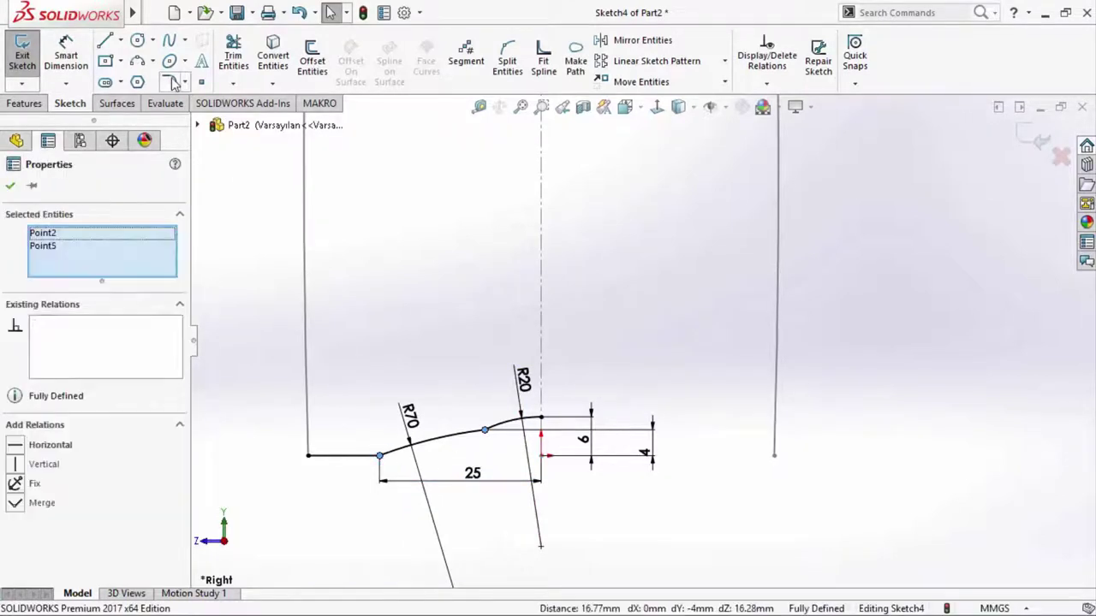
{"action": "left_click", "coordinate": [174, 82]}
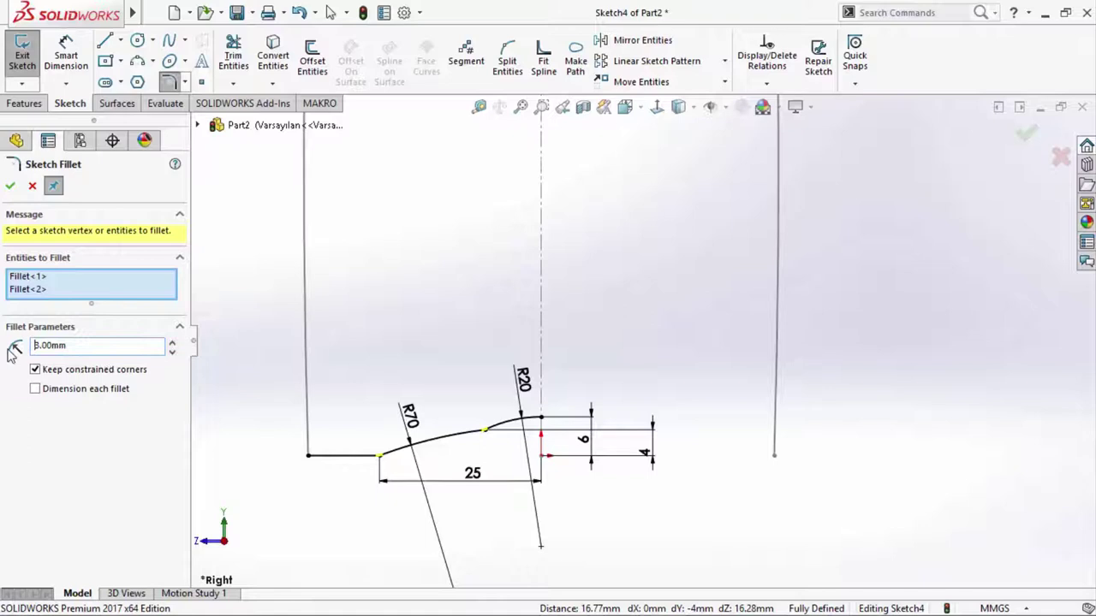
{"action": "key", "text": "Return"}
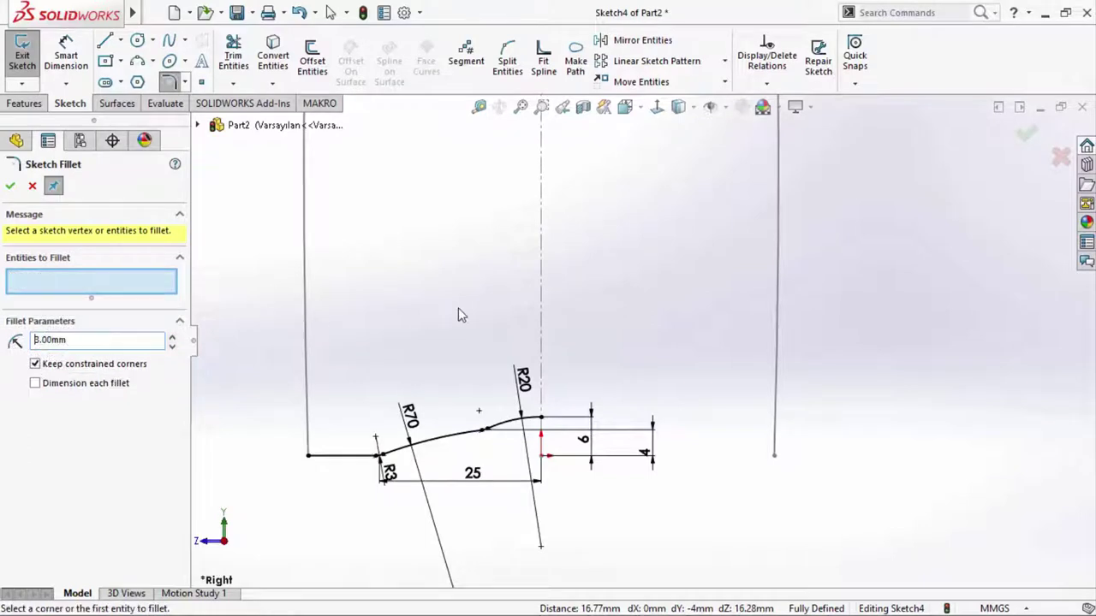
{"action": "scroll", "coordinate": [477, 472], "scroll_direction": "down", "scroll_amount": 2}
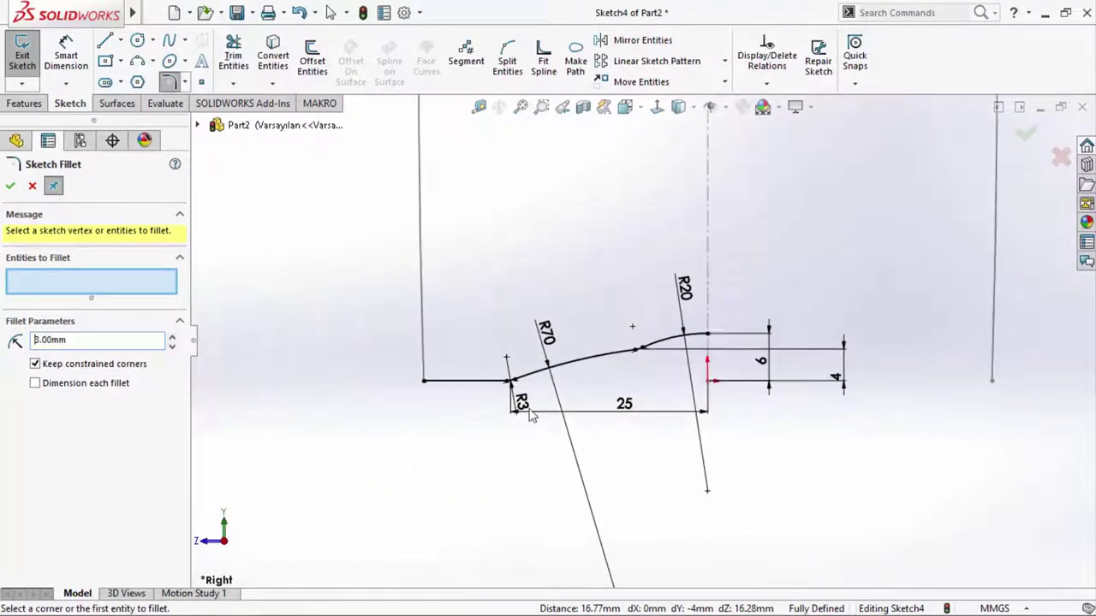
{"action": "left_click", "coordinate": [1022, 137]}
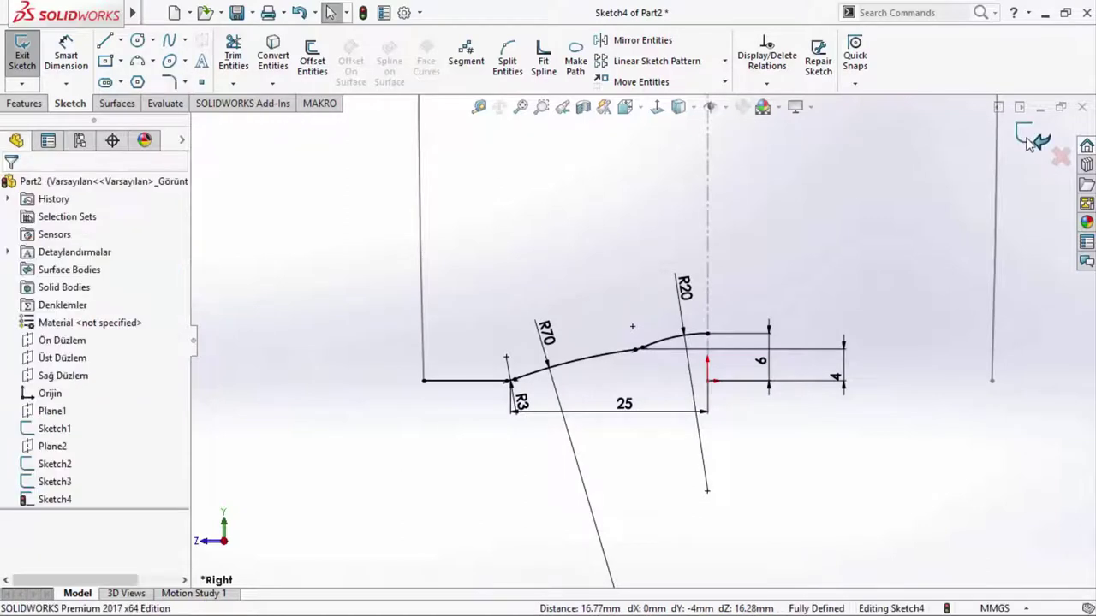
{"action": "left_click", "coordinate": [1028, 140]}
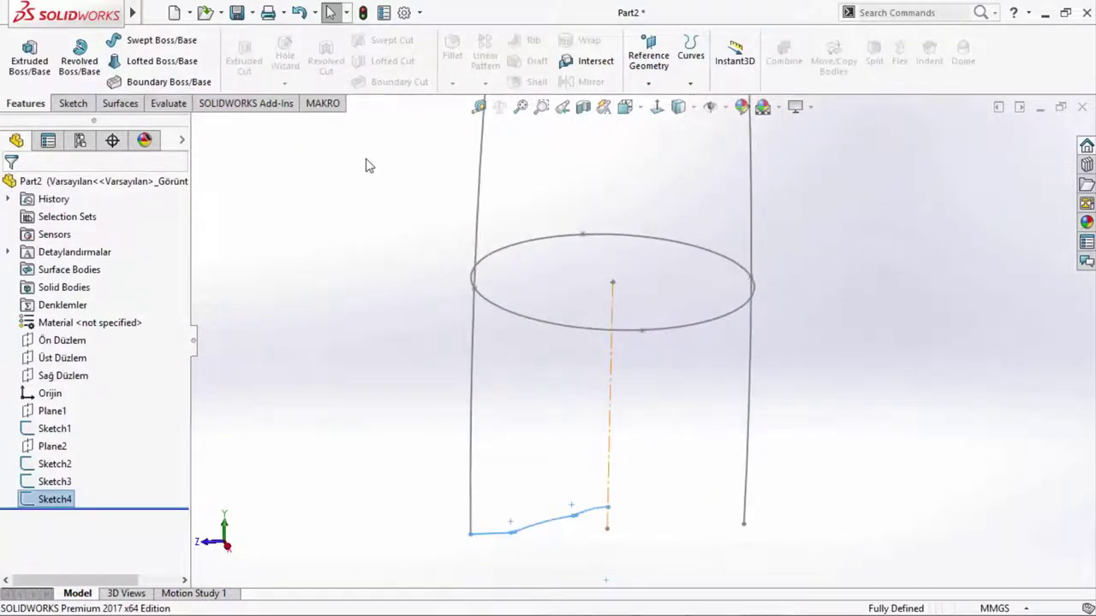
- Create a 360° Revolved Surface of the base profile about the centreline
{"action": "left_click", "coordinate": [122, 104]}
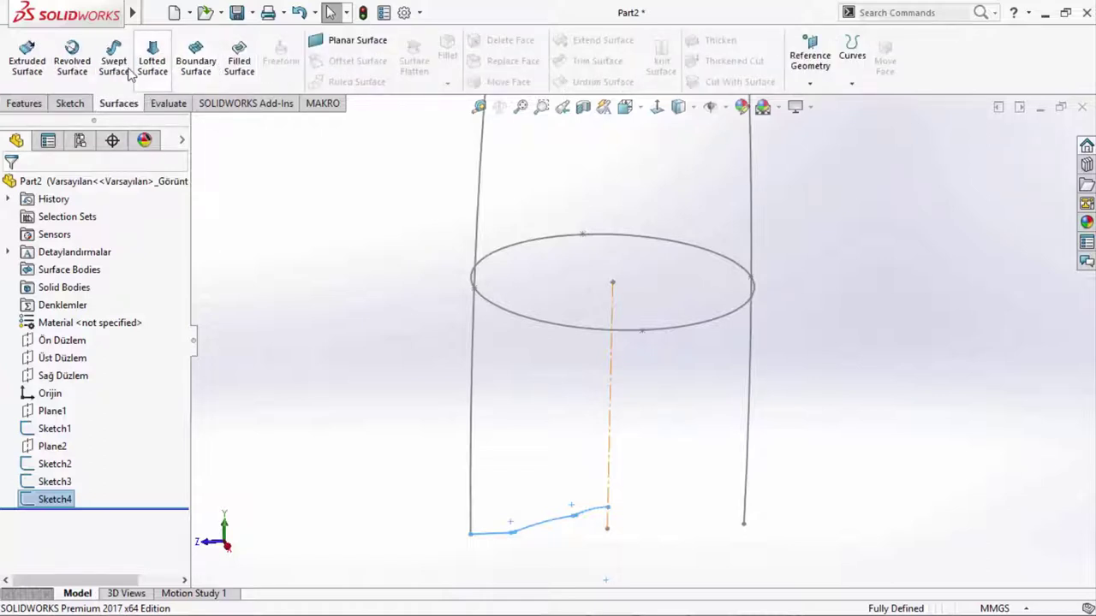
{"action": "left_click", "coordinate": [89, 70]}
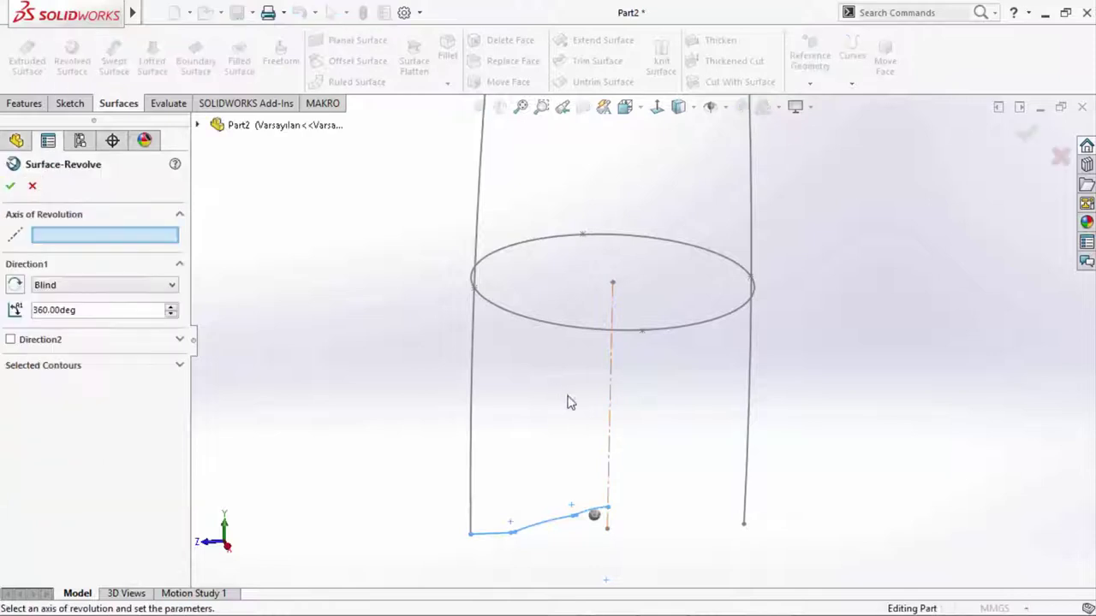
{"action": "left_click", "coordinate": [610, 434]}
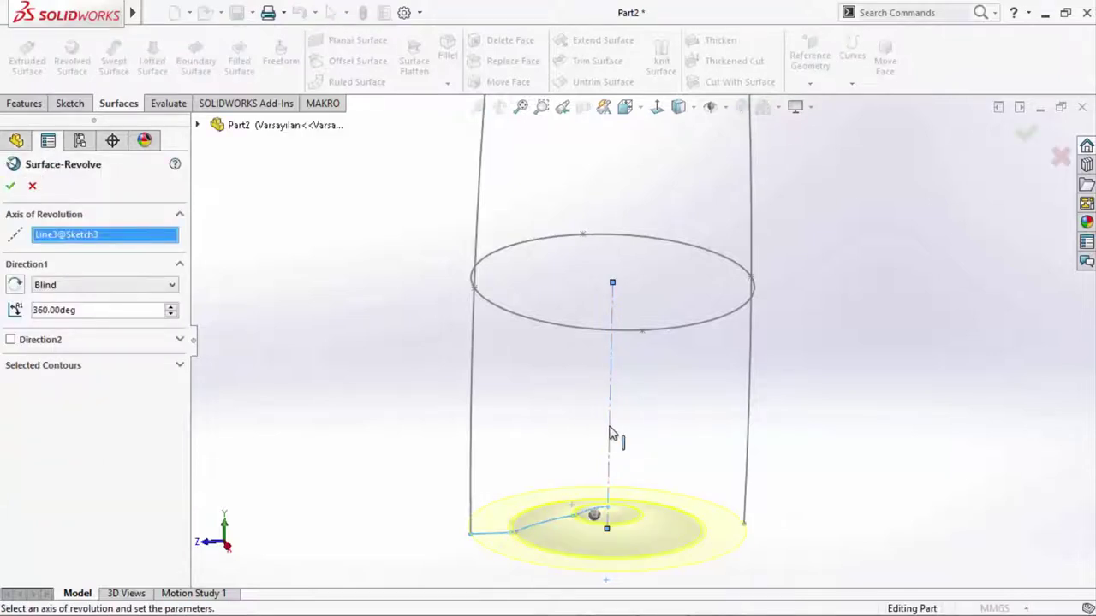
{"action": "mouse_move", "coordinate": [548, 492]}
{"action": "middle_mouse_down"}
{"action": "mouse_move", "coordinate": [700, 508]}
{"action": "mouse_move", "coordinate": [690, 553]}
{"action": "mouse_move", "coordinate": [771, 428]}
{"action": "middle_mouse_up"}
{"action": "left_click", "coordinate": [1022, 135]}
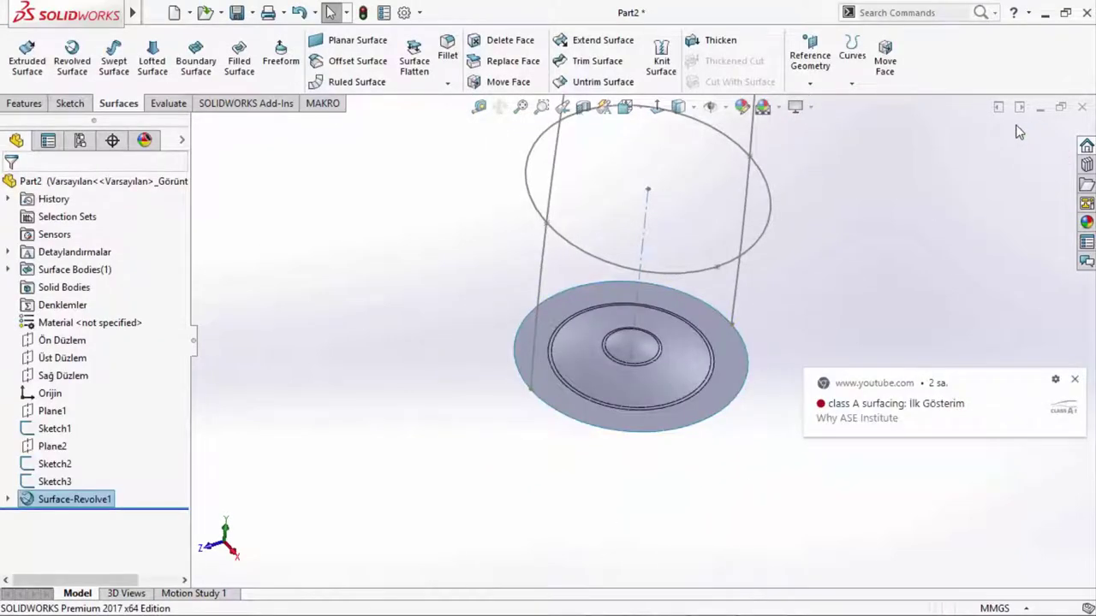
{"action": "left_click", "coordinate": [1075, 380]}
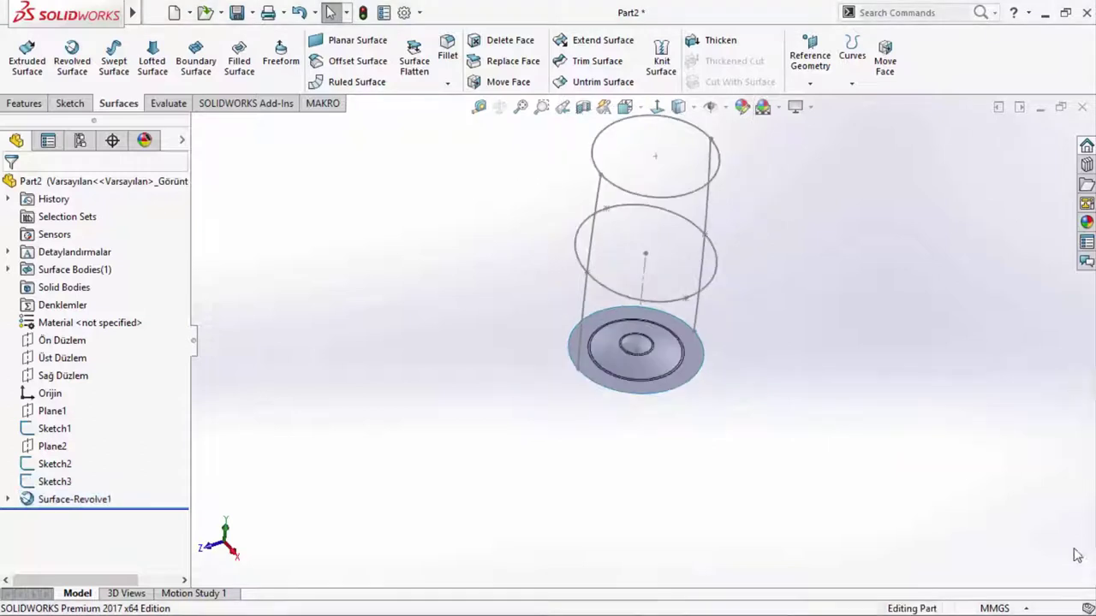
- Start a new sketch on the front plane Ön Düzlem, viewed at a slightly raised angle
{"action": "mouse_move", "coordinate": [741, 357]}
{"action": "middle_mouse_down"}
{"action": "mouse_move", "coordinate": [742, 320]}
{"action": "mouse_move", "coordinate": [788, 352]}
{"action": "mouse_move", "coordinate": [733, 383]}
{"action": "mouse_move", "coordinate": [408, 210]}
{"action": "middle_mouse_up"}
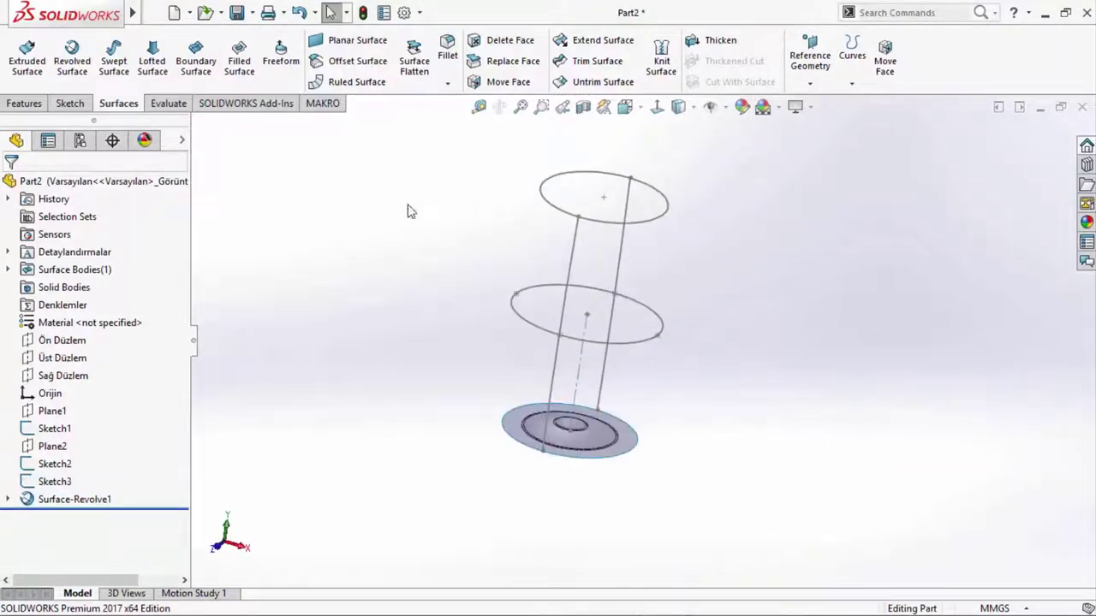
{"action": "left_click", "coordinate": [69, 343]}
{"action": "left_click", "coordinate": [88, 316]}
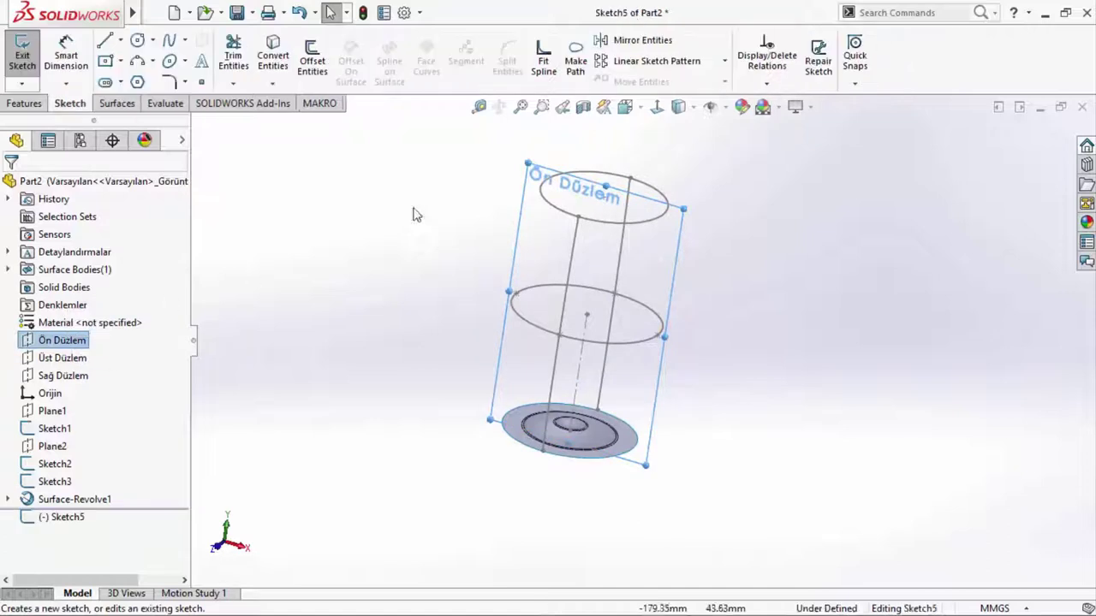
{"action": "left_click", "coordinate": [659, 113]}
{"action": "left_click", "coordinate": [578, 274]}
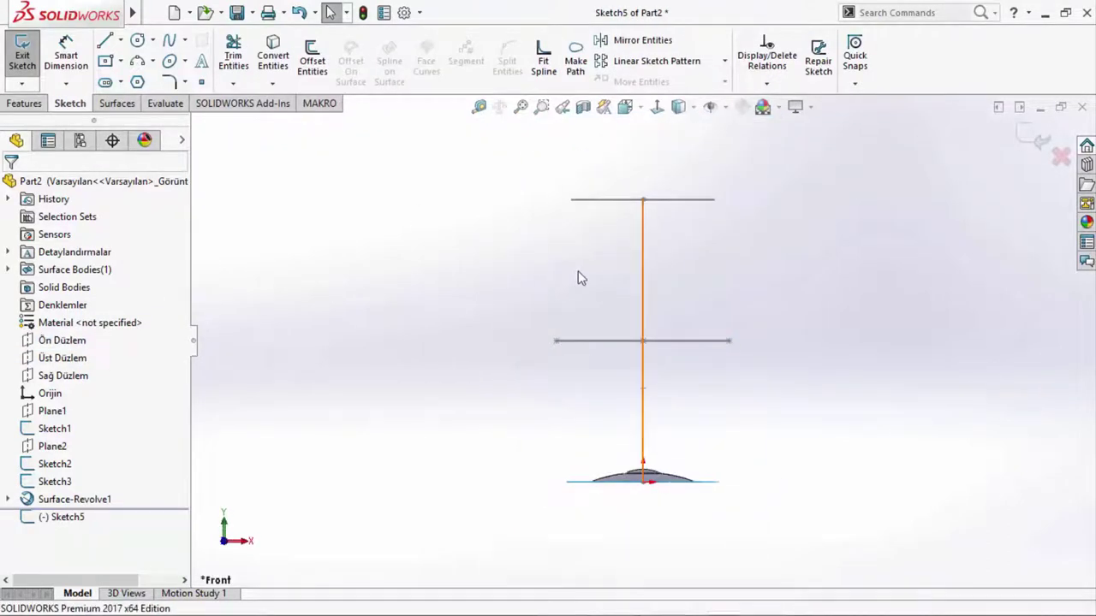
{"action": "middle_click_drag", "start_coordinate": [575, 272], "coordinate": [364, 206]}
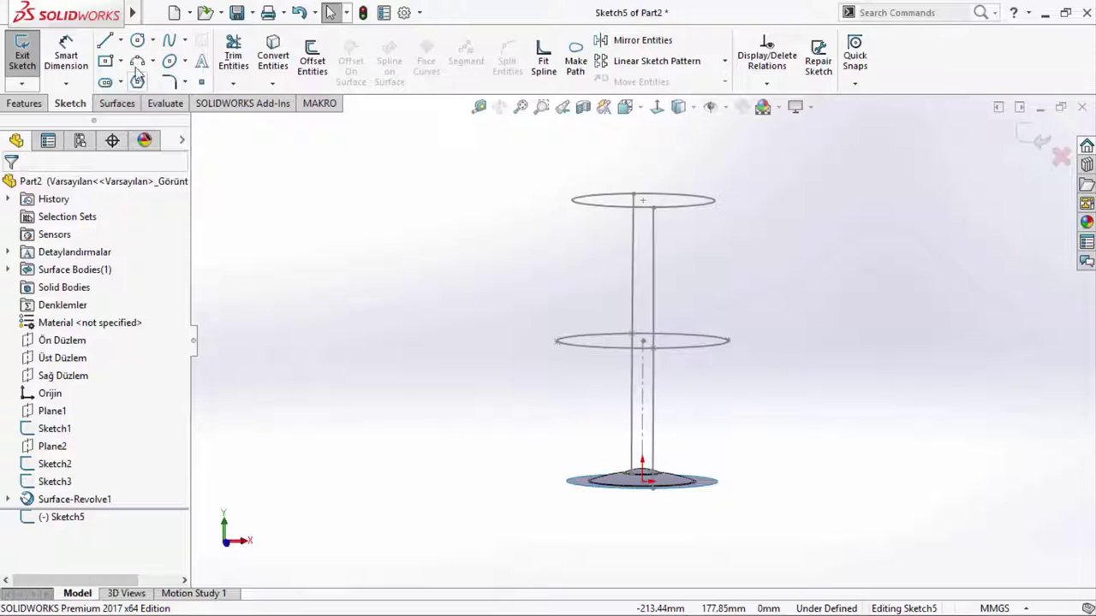
- Draw a three-point side arc from the top circle down to the base disc, bulging outward
{"action": "right_click_drag", "start_coordinate": [484, 210], "coordinate": [557, 211]}
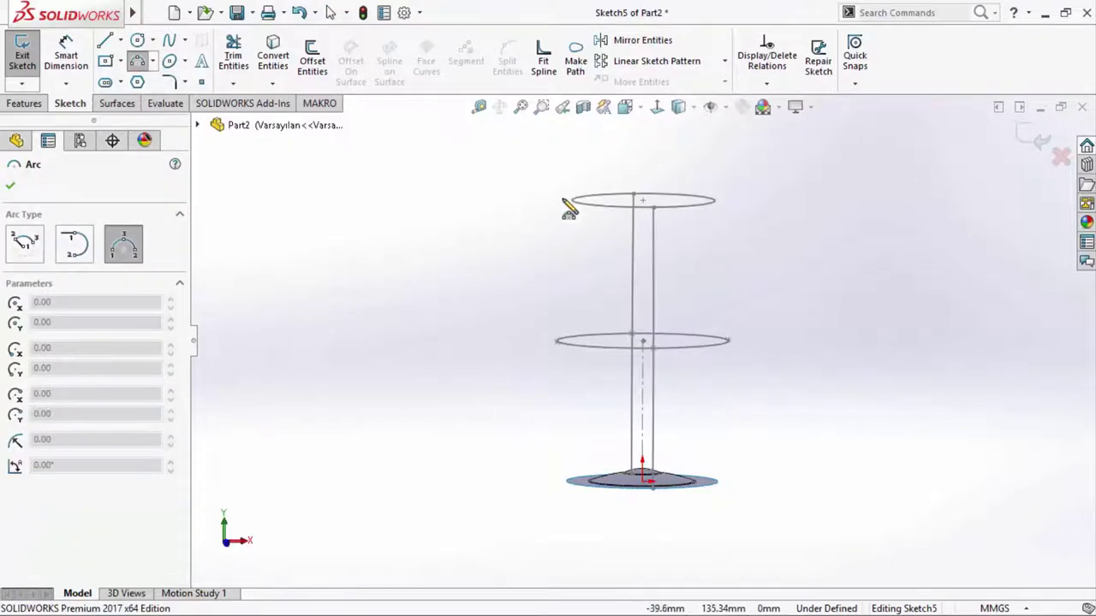
{"action": "left_click", "coordinate": [562, 200]}
{"action": "left_click", "coordinate": [561, 480]}
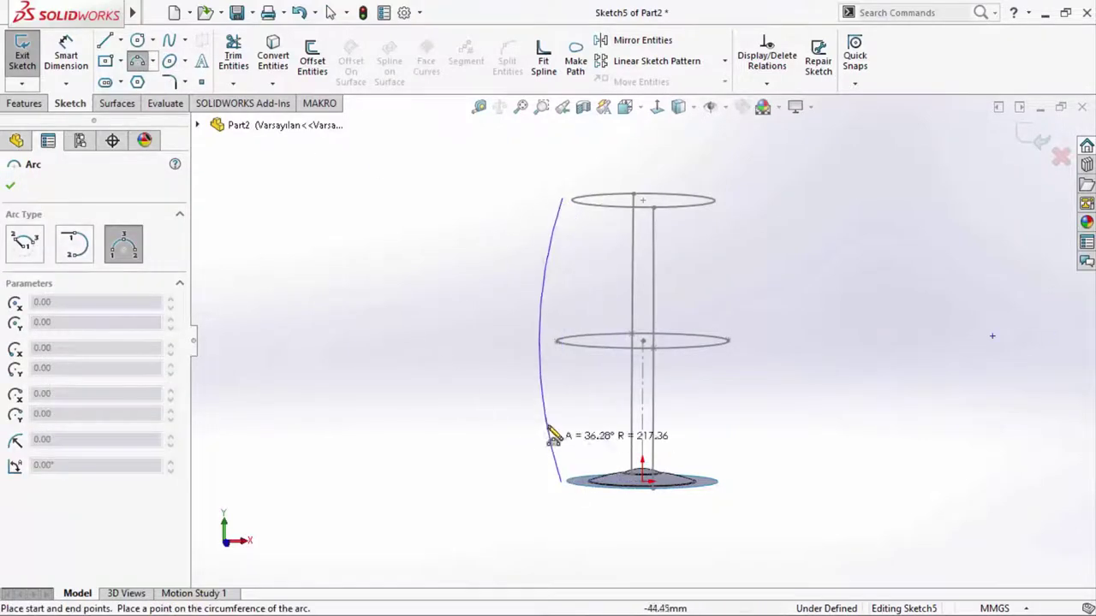
{"action": "left_click", "coordinate": [548, 362]}
{"action": "key", "text": "Escape"}
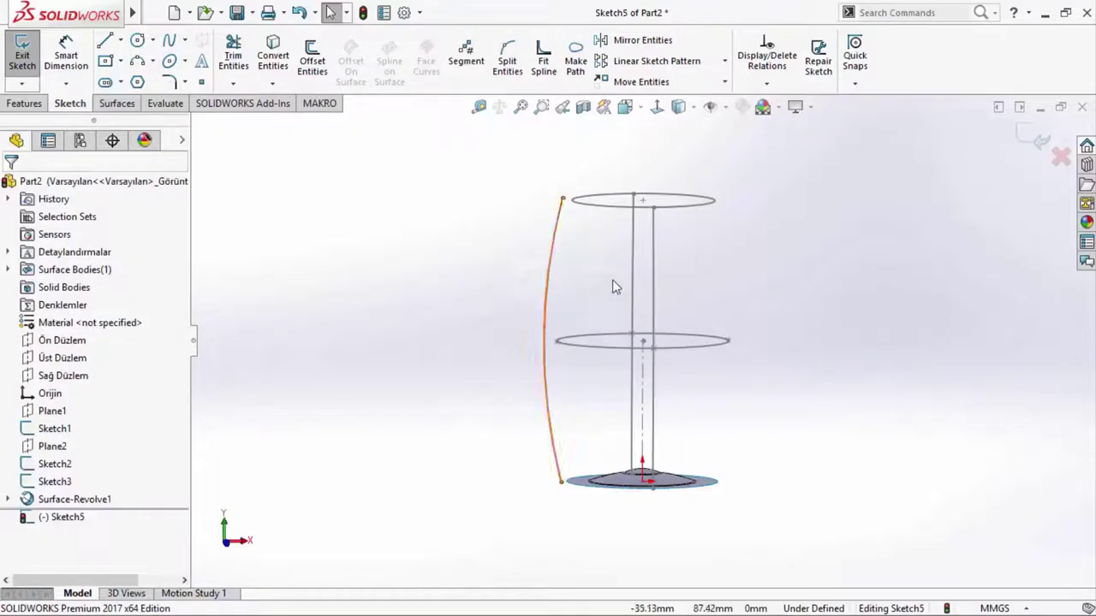
- Make the arc's top end pierce the top circle and the arc coincident with the middle circle
{"action": "left_click", "coordinate": [588, 209]}
{"action": "left_click", "coordinate": [562, 201]}
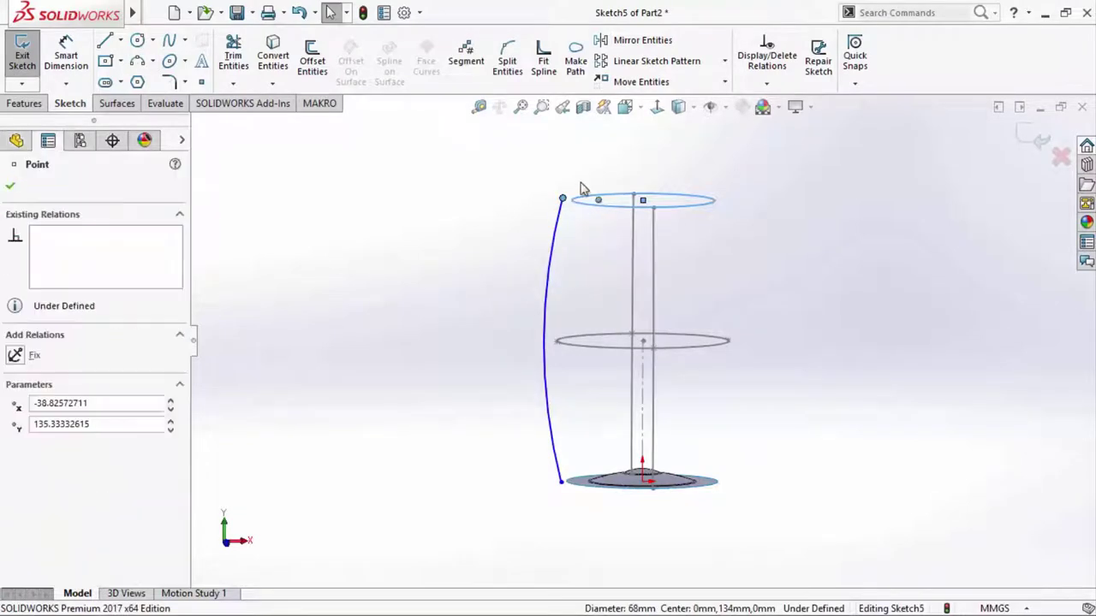
{"action": "left_click", "coordinate": [559, 216], "text": "ctrl"}
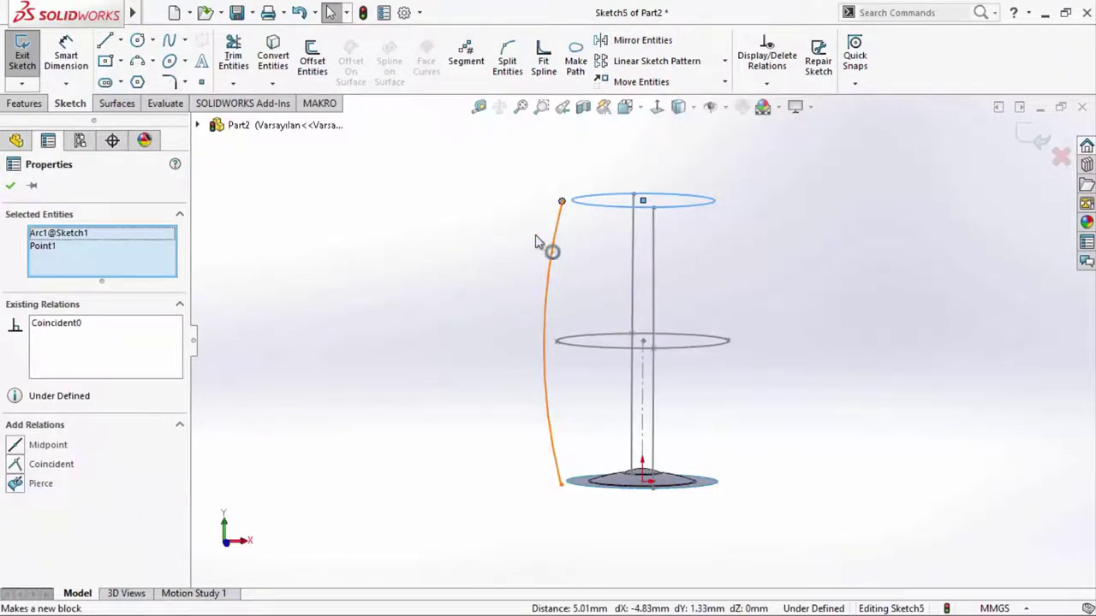
{"action": "left_click", "coordinate": [19, 485]}
{"action": "key", "text": "Escape"}
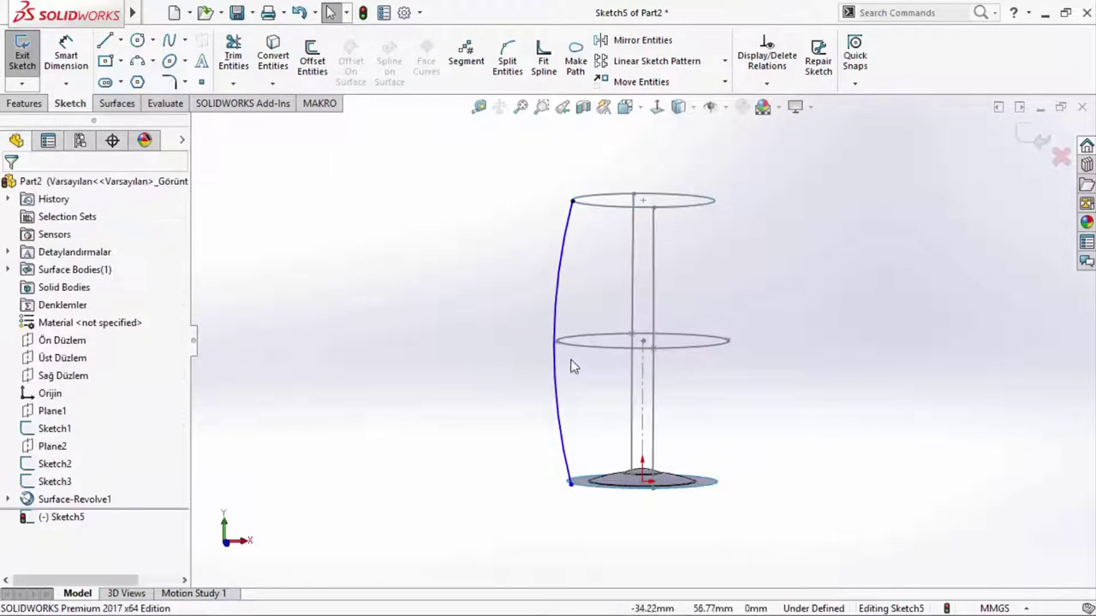
{"action": "left_click", "coordinate": [556, 348]}
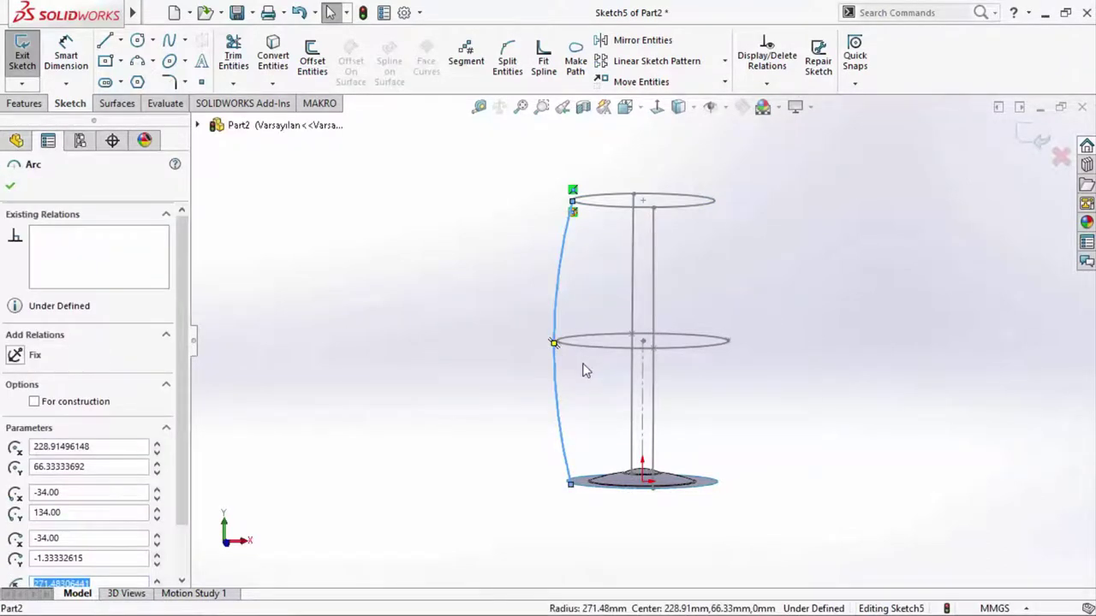
{"action": "scroll", "coordinate": [567, 359], "scroll_direction": "down", "scroll_amount": 3}
{"action": "left_click", "coordinate": [555, 326], "text": "ctrl"}
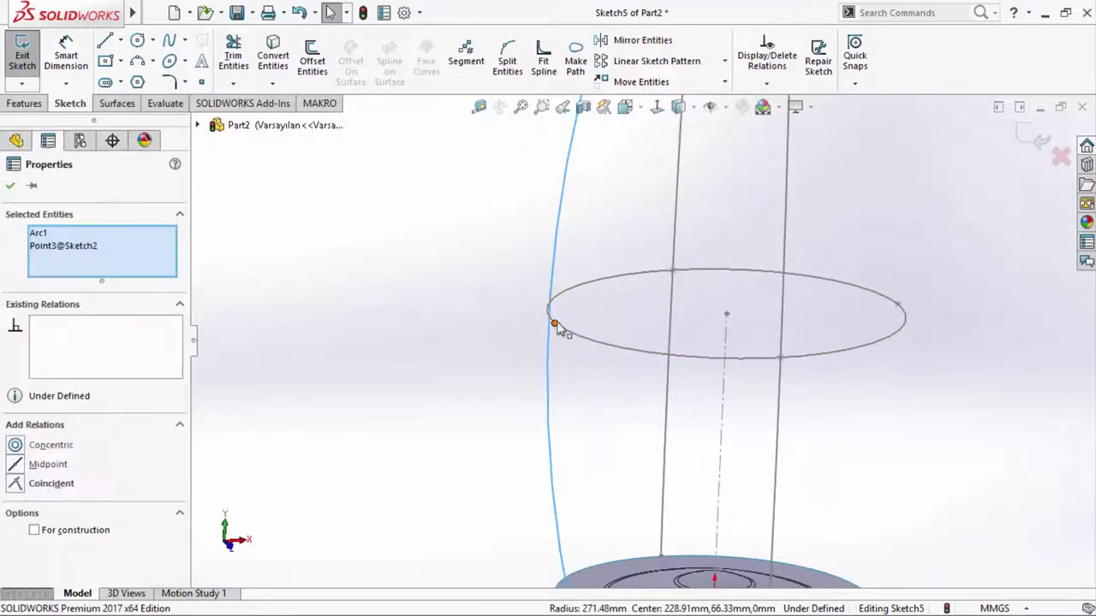
{"action": "left_click", "coordinate": [649, 257]}
{"action": "scroll", "coordinate": [645, 519], "scroll_direction": "down", "scroll_amount": 2}
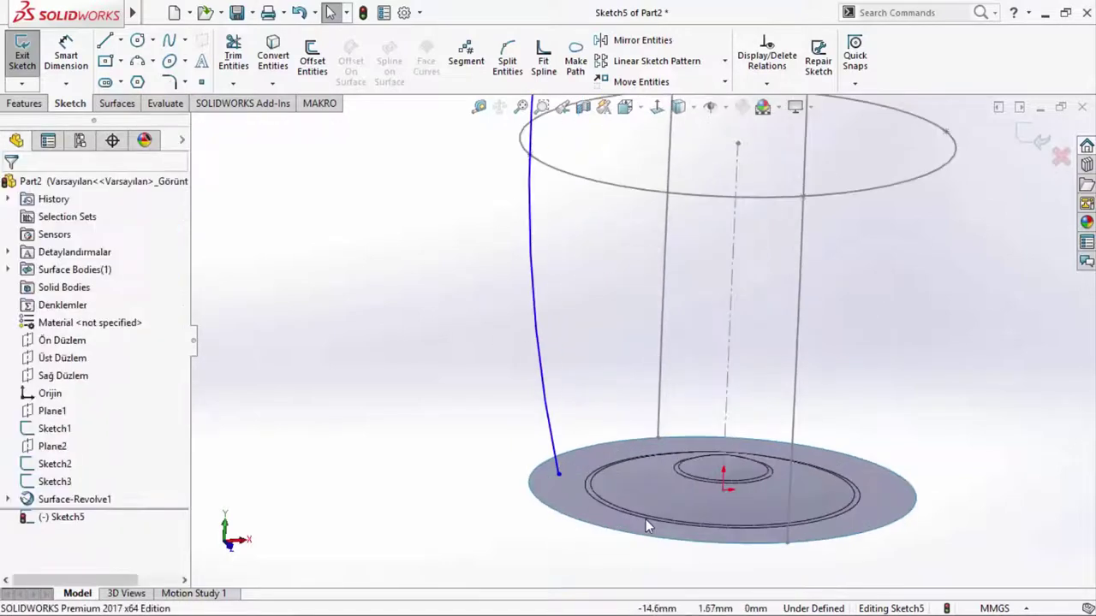
- Make the arc's bottom end pierce the base disc edge
{"action": "left_click", "coordinate": [557, 474]}
{"action": "left_click", "coordinate": [564, 522], "text": "ctrl"}
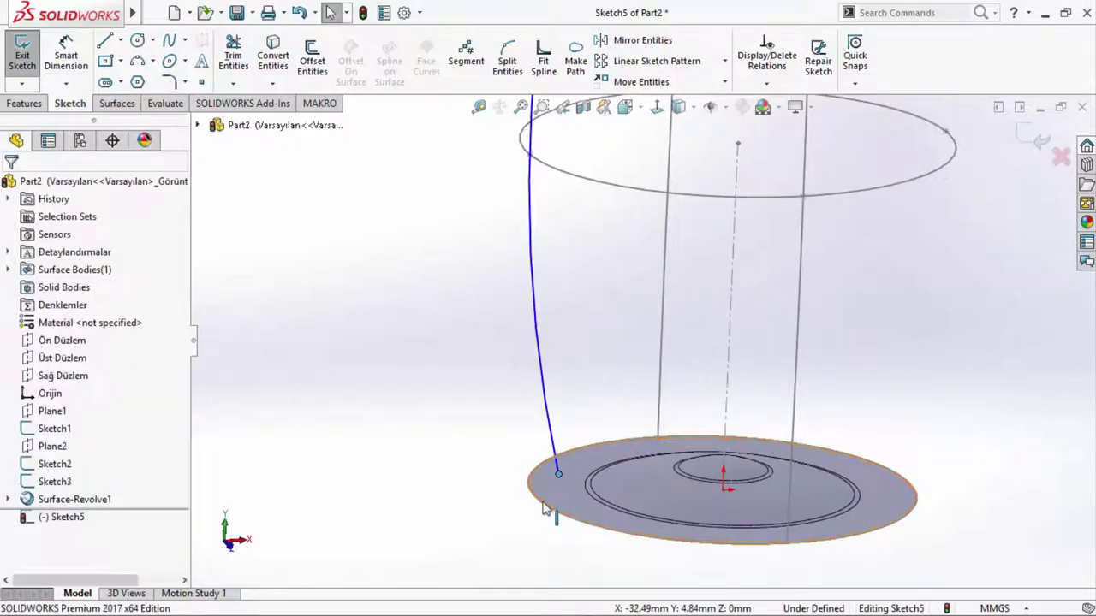
{"action": "left_click", "coordinate": [637, 430]}
{"action": "left_click", "coordinate": [622, 404]}
{"action": "scroll", "coordinate": [414, 453], "scroll_direction": "up", "scroll_amount": 3}
{"action": "scroll", "coordinate": [599, 299], "scroll_direction": "up", "scroll_amount": 2}
{"action": "scroll", "coordinate": [785, 160], "scroll_direction": "down", "scroll_amount": 2}
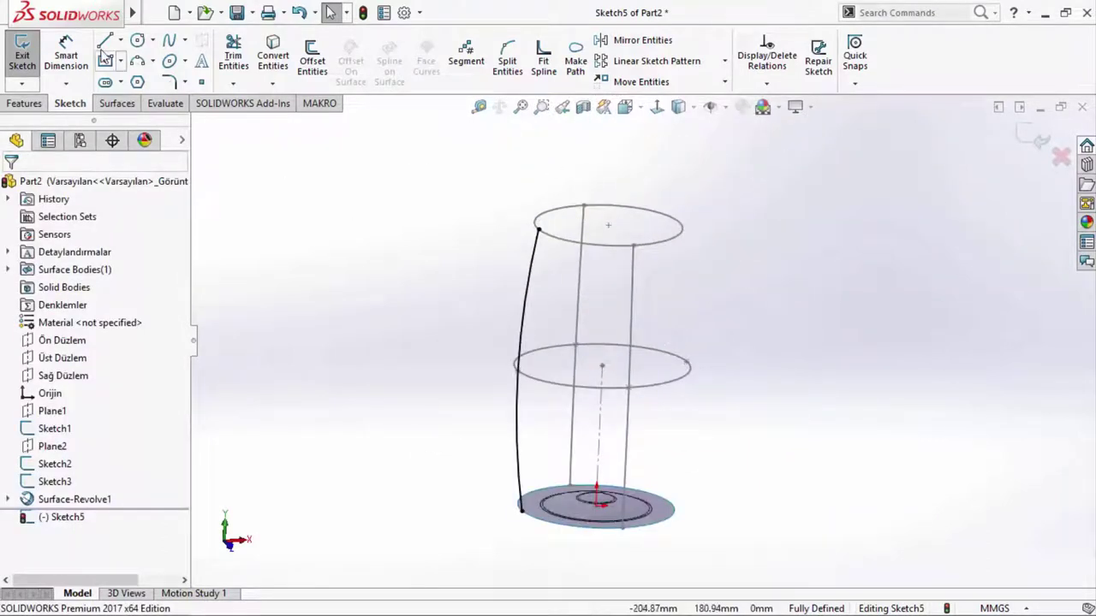
- Draw a vertical centerline from the disc centre to the middle circle's centre
{"action": "left_click", "coordinate": [121, 40]}
{"action": "left_click", "coordinate": [141, 77]}
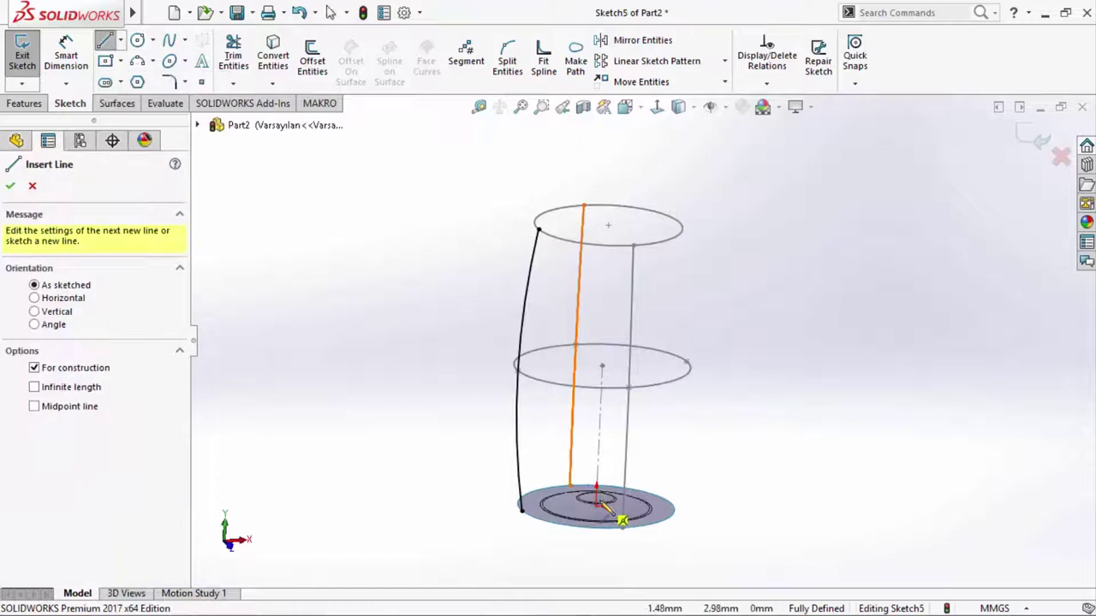
{"action": "left_click", "coordinate": [599, 505]}
{"action": "left_click", "coordinate": [602, 366]}
{"action": "right_click", "coordinate": [744, 245]}
{"action": "left_click", "coordinate": [781, 247]}
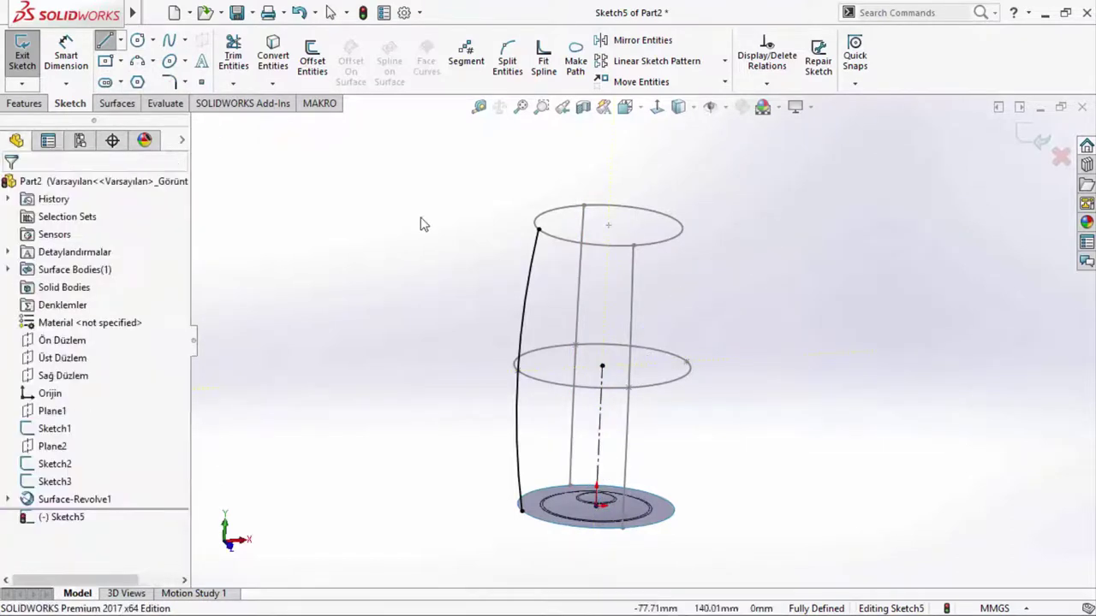
- Mirror the side arc about the centerline and close the sketch
{"action": "left_click", "coordinate": [638, 40]}
{"action": "left_click", "coordinate": [524, 299]}
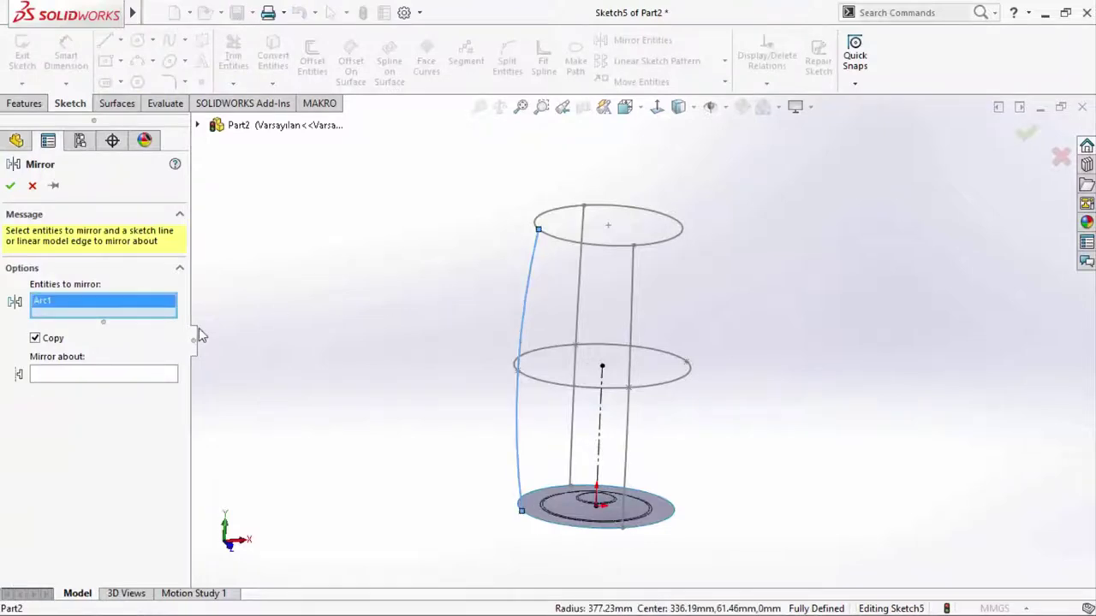
{"action": "left_click", "coordinate": [167, 379]}
{"action": "left_click", "coordinate": [599, 436]}
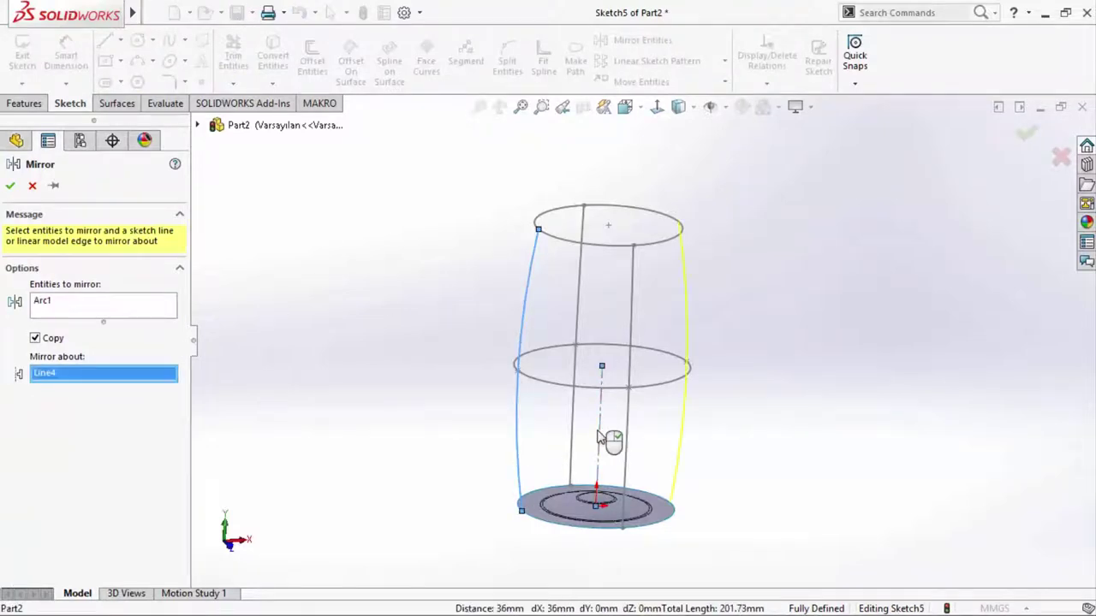
{"action": "key", "text": "Return"}
{"action": "middle_click_drag", "start_coordinate": [819, 298], "coordinate": [840, 298]}
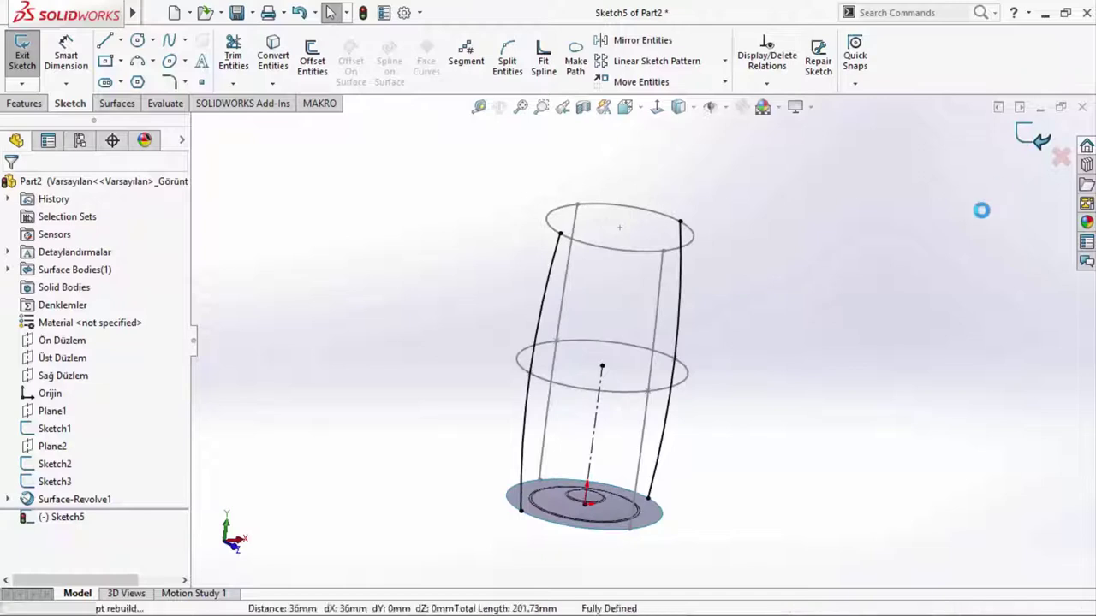
{"action": "left_click", "coordinate": [1039, 138]}
{"action": "mouse_move", "coordinate": [844, 359]}
{"action": "middle_mouse_down"}
{"action": "mouse_move", "coordinate": [664, 353]}
{"action": "mouse_move", "coordinate": [654, 289]}
{"action": "middle_mouse_up"}
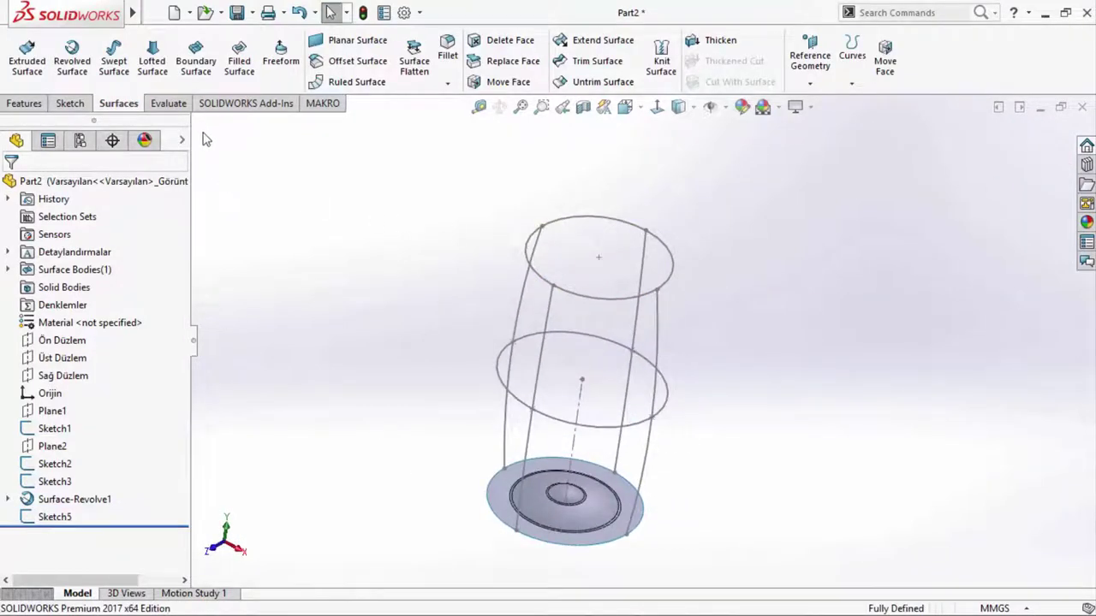
- Start a Lofted Surface through the base disc edge, middle circle and top circle profiles
{"action": "left_click", "coordinate": [148, 76]}
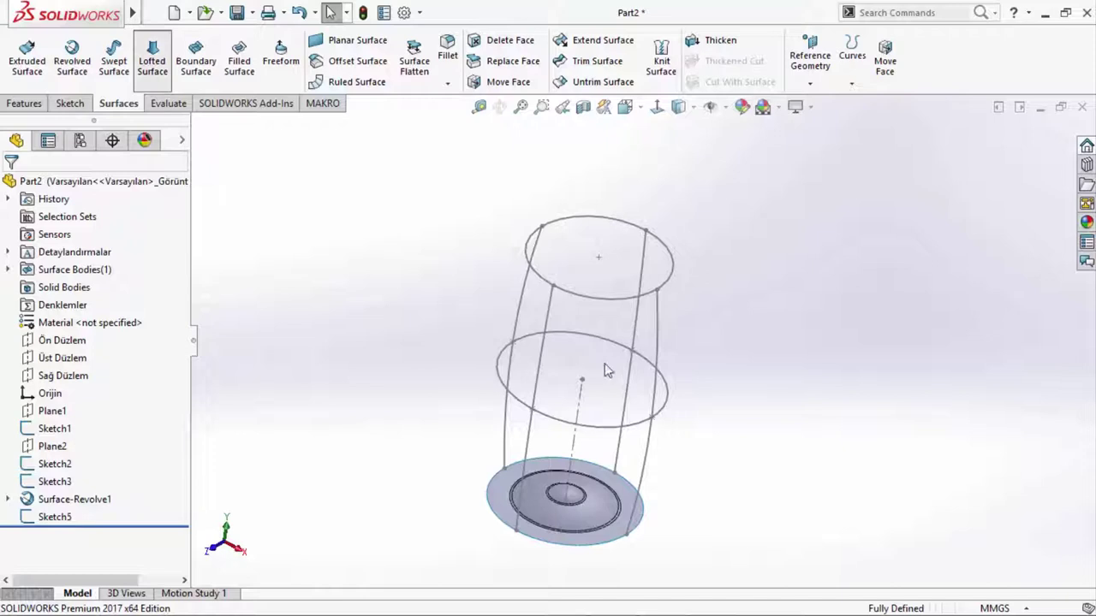
{"action": "left_click", "coordinate": [602, 550]}
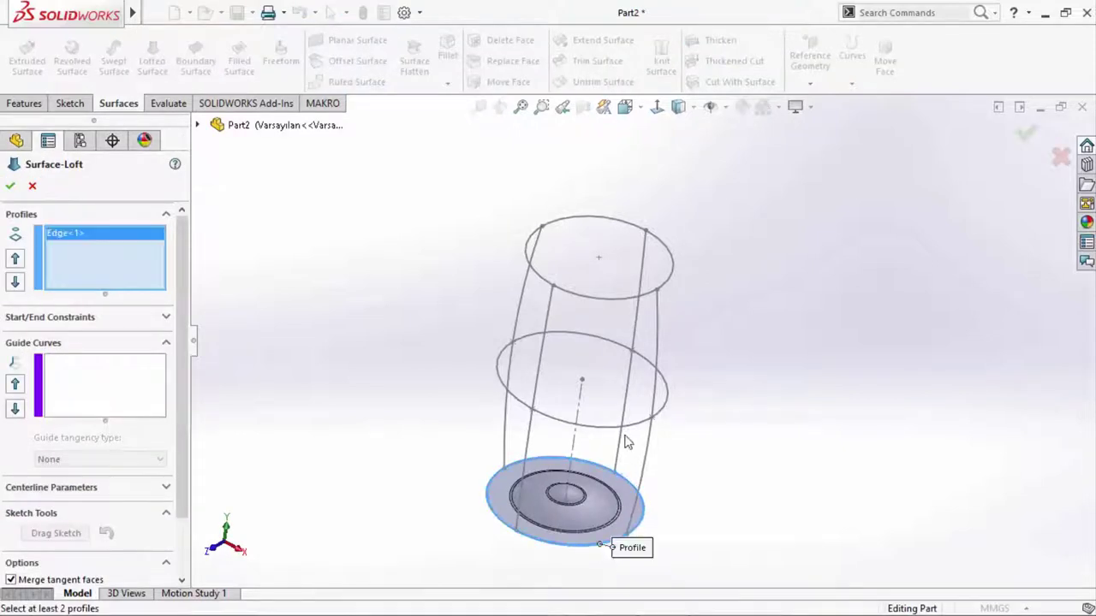
{"action": "left_click", "coordinate": [627, 427]}
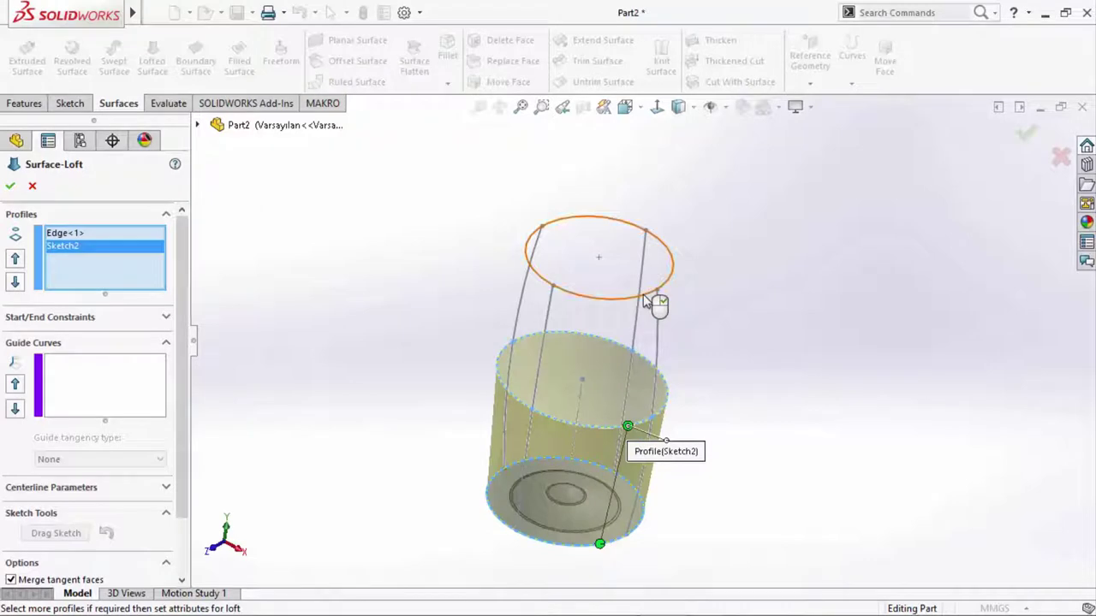
{"action": "left_click", "coordinate": [646, 300]}
- Add the four side arcs as guide curves and accept the barrel-shaped loft
{"action": "left_click", "coordinate": [80, 364]}
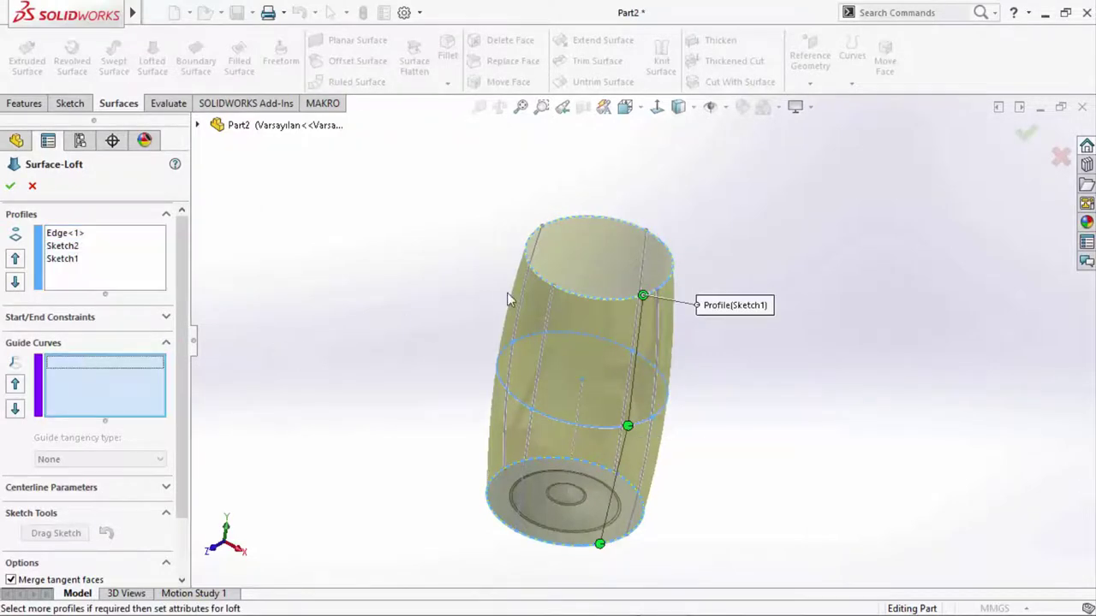
{"action": "left_click", "coordinate": [527, 296]}
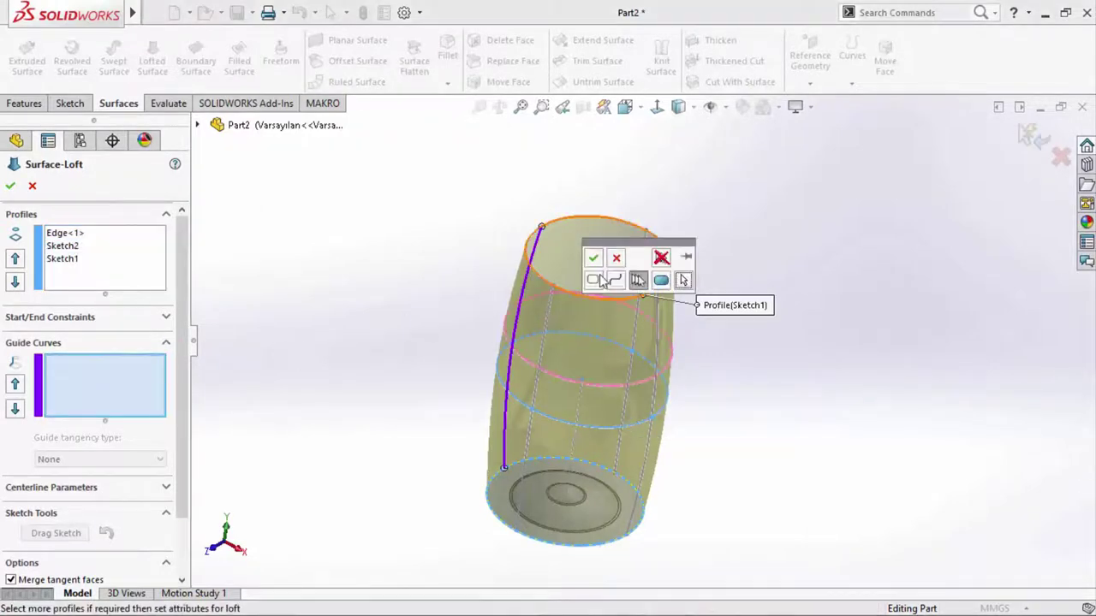
{"action": "left_click", "coordinate": [594, 260]}
{"action": "left_click", "coordinate": [545, 328]}
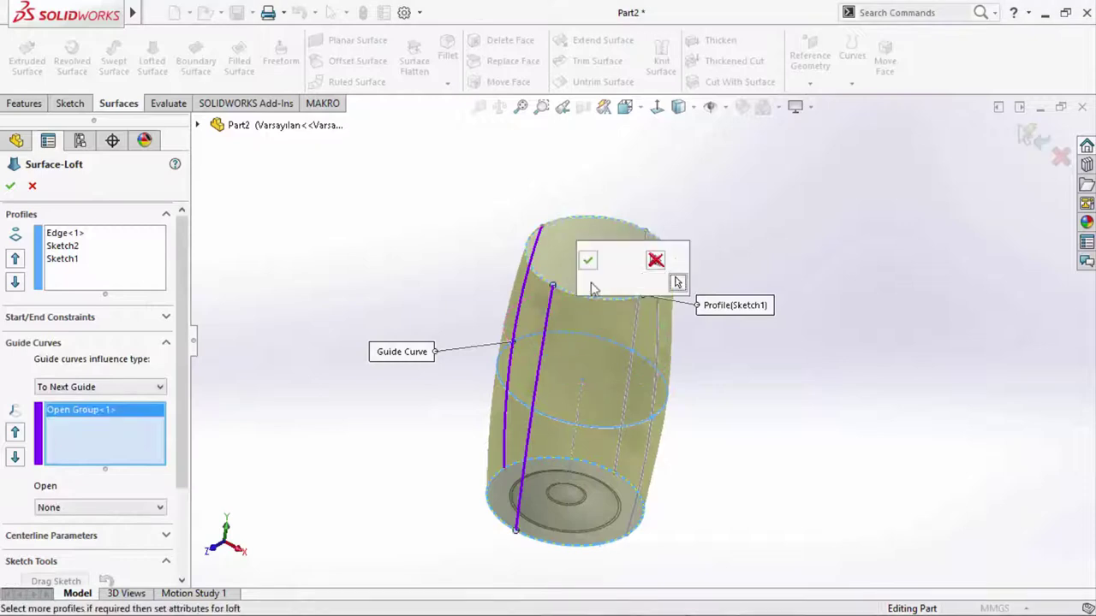
{"action": "left_click", "coordinate": [590, 261]}
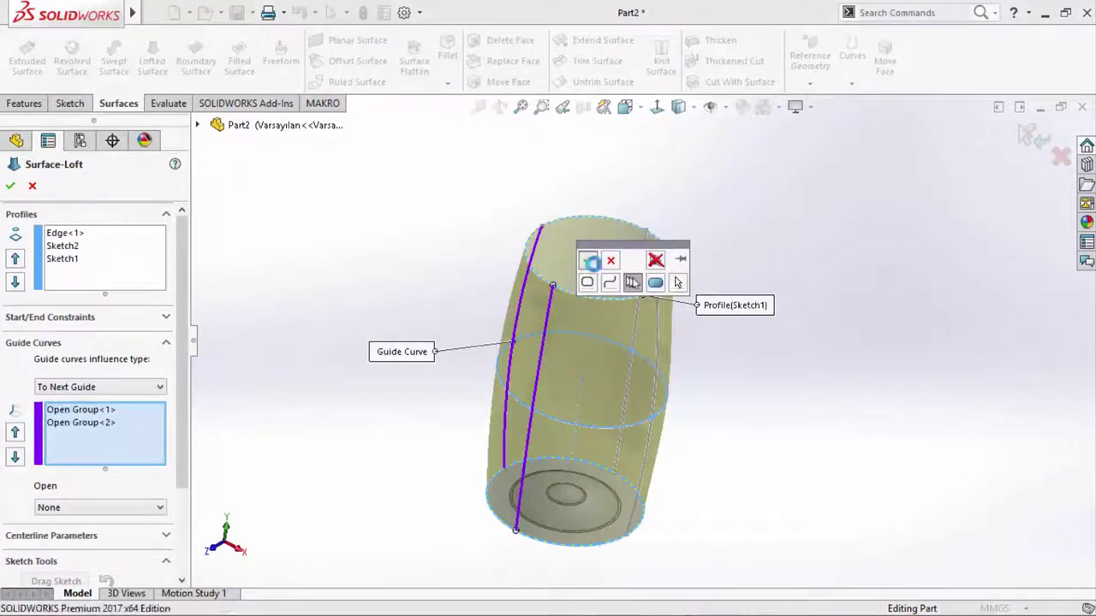
{"action": "left_click", "coordinate": [654, 331]}
{"action": "left_click", "coordinate": [697, 285]}
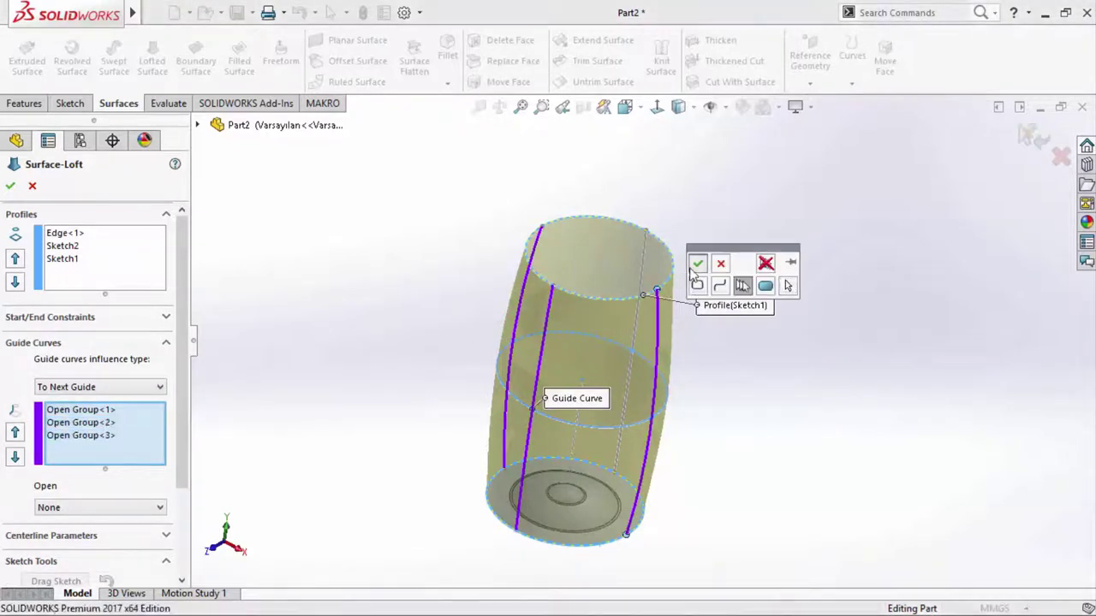
{"action": "left_click", "coordinate": [646, 273]}
{"action": "left_click", "coordinate": [684, 199]}
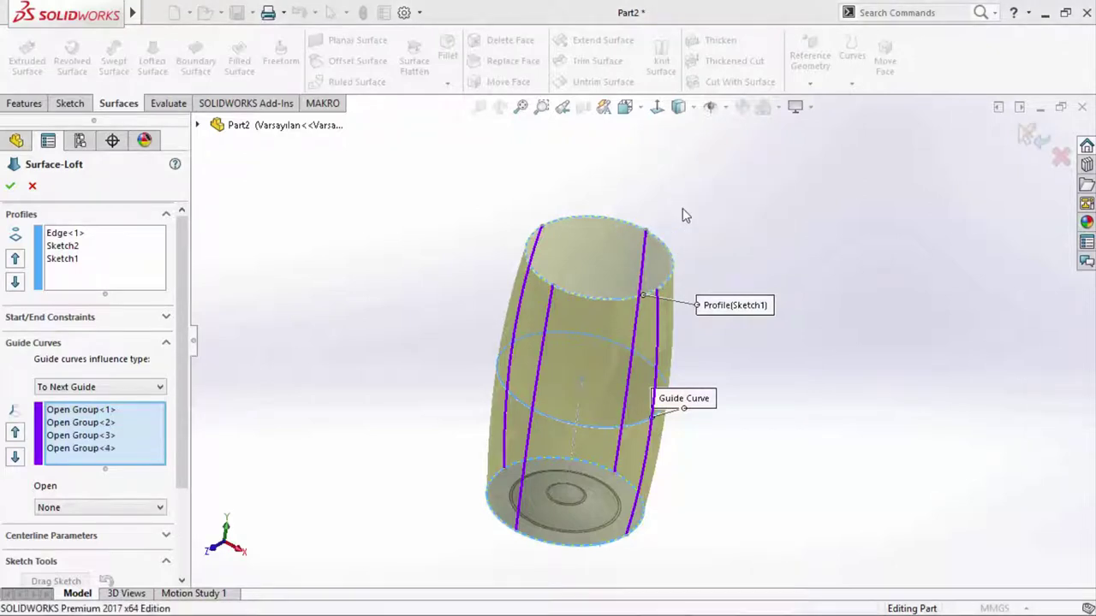
{"action": "left_click", "coordinate": [1027, 134]}
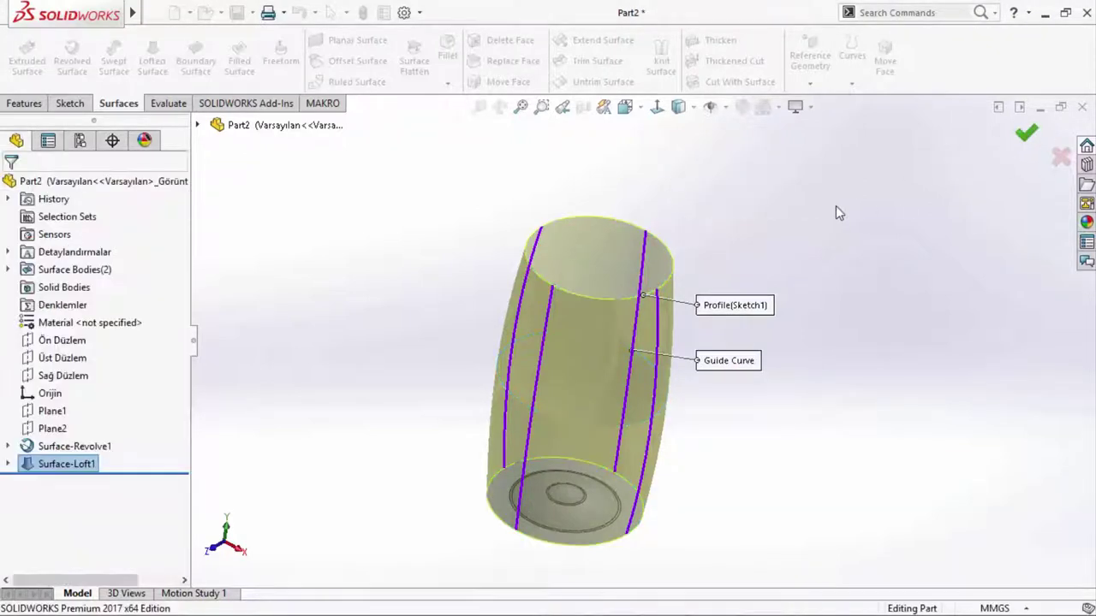
{"action": "middle_click_drag", "start_coordinate": [824, 228], "coordinate": [707, 196]}
{"action": "mouse_move", "coordinate": [732, 82]}
{"action": "middle_mouse_down"}
{"action": "mouse_move", "coordinate": [696, 283]}
{"action": "mouse_move", "coordinate": [753, 334]}
{"action": "mouse_move", "coordinate": [693, 282]}
{"action": "mouse_move", "coordinate": [715, 282]}
{"action": "middle_mouse_up"}
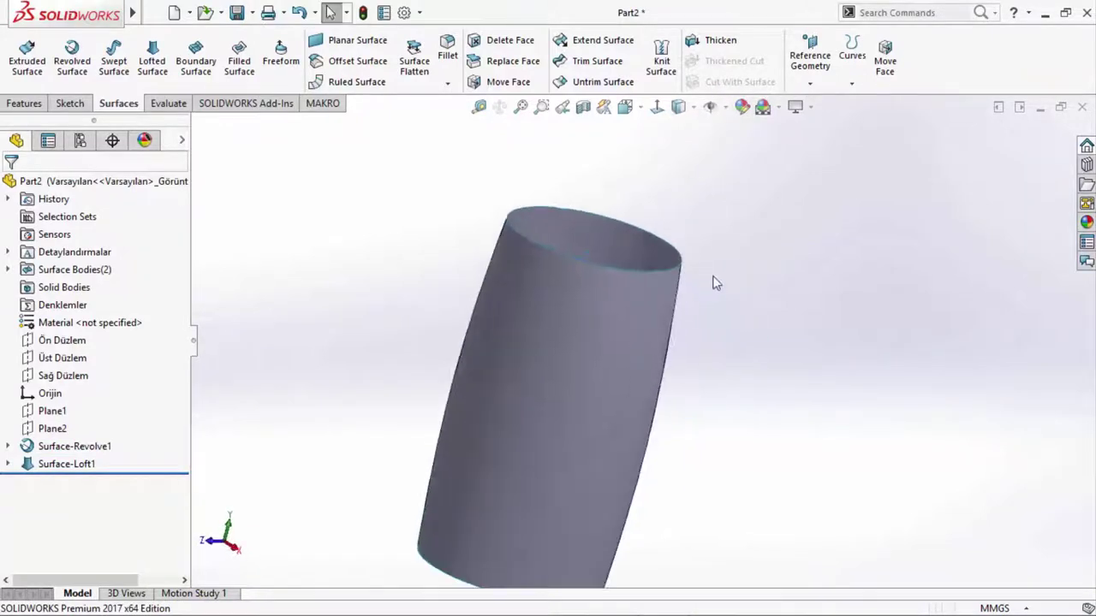
{"action": "left_click", "coordinate": [361, 44]}
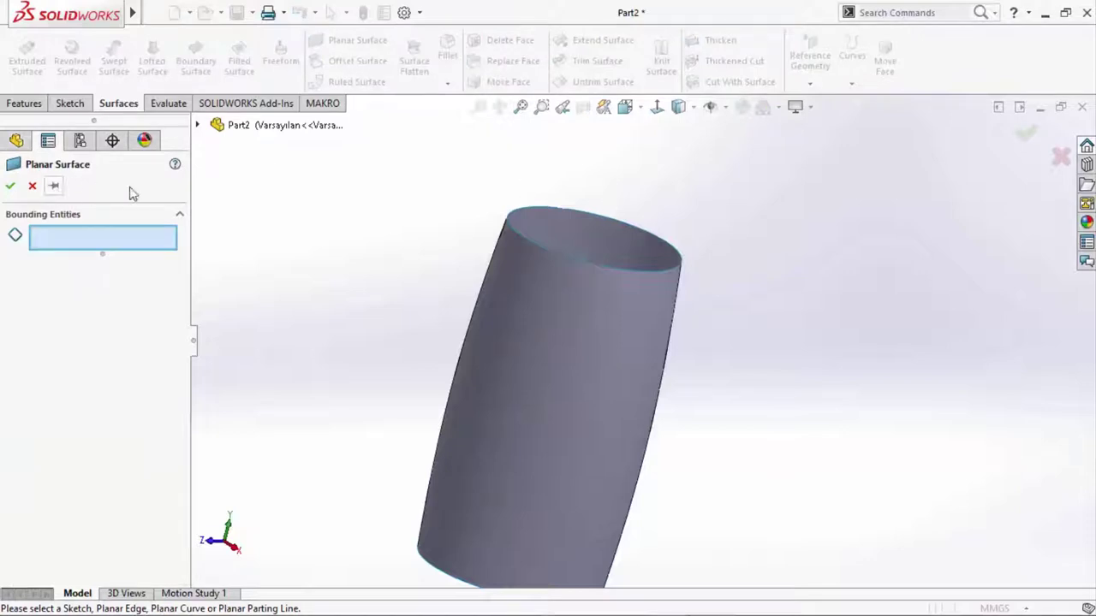
{"action": "left_click", "coordinate": [554, 209]}
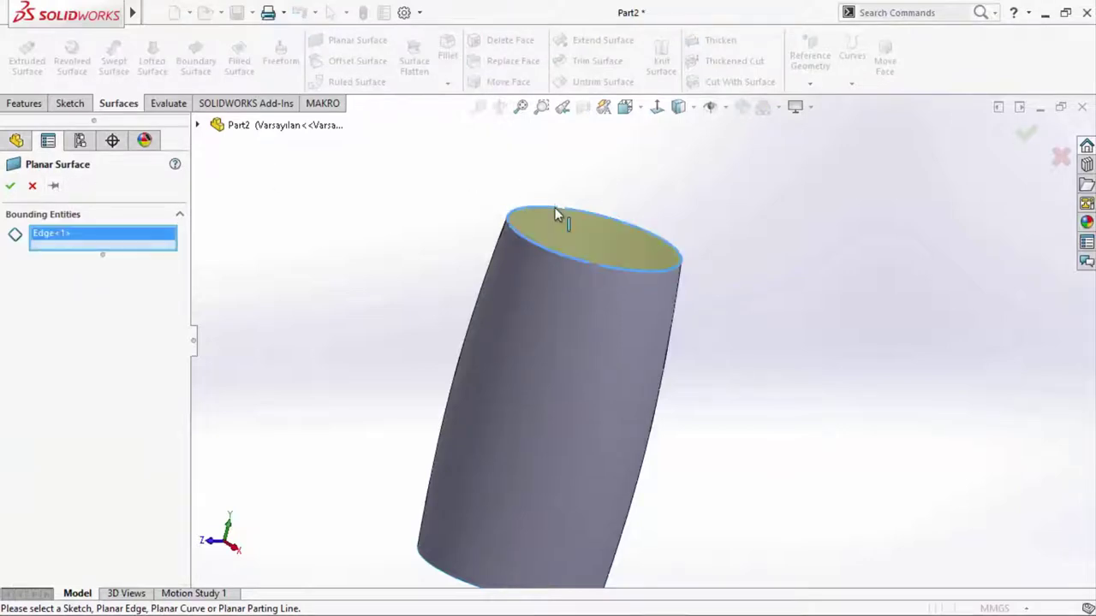
{"action": "right_click", "coordinate": [567, 215]}
{"action": "mouse_move", "coordinate": [717, 264]}
{"action": "middle_mouse_down"}
{"action": "mouse_move", "coordinate": [801, 340]}
{"action": "mouse_move", "coordinate": [702, 330]}
{"action": "middle_mouse_up"}
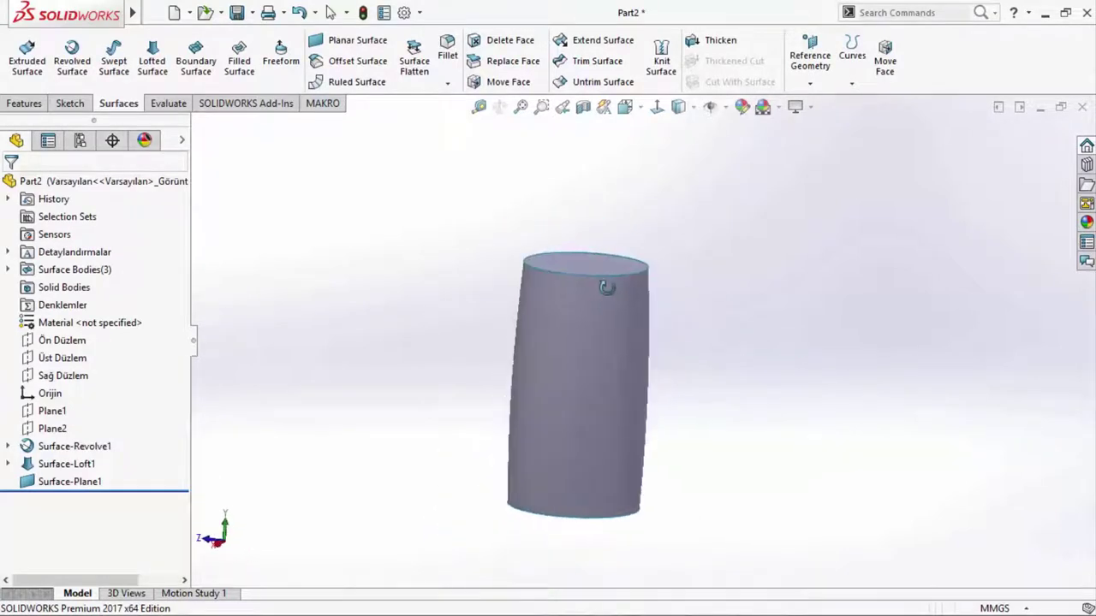
{"action": "left_click", "coordinate": [605, 278]}
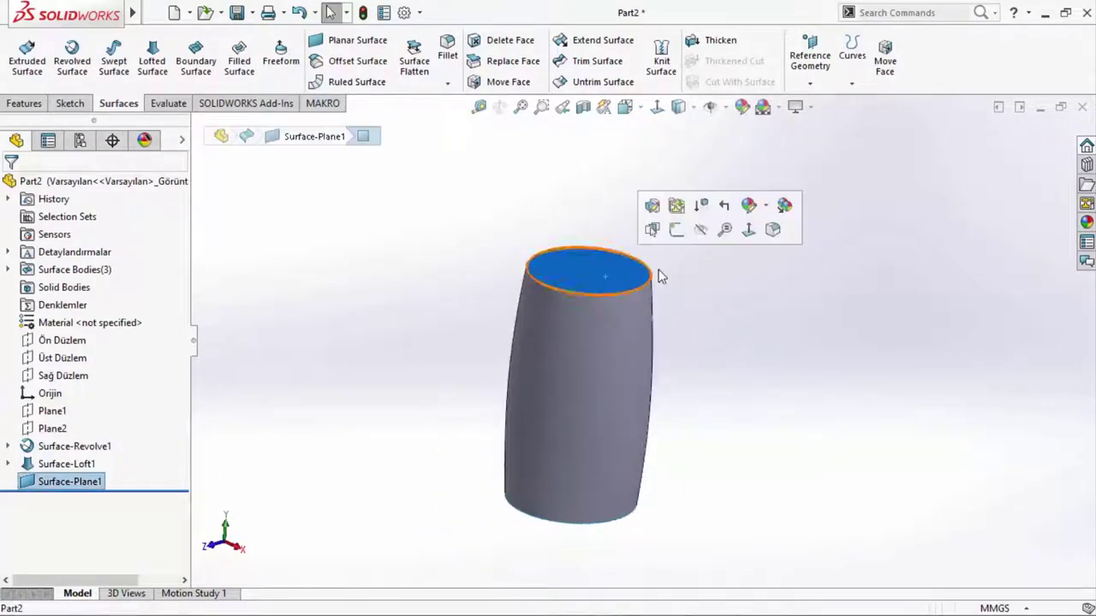
{"action": "left_click", "coordinate": [698, 242]}
{"action": "mouse_move", "coordinate": [697, 237]}
{"action": "middle_mouse_down"}
{"action": "mouse_move", "coordinate": [733, 357]}
{"action": "mouse_move", "coordinate": [459, 304]}
{"action": "middle_mouse_up"}
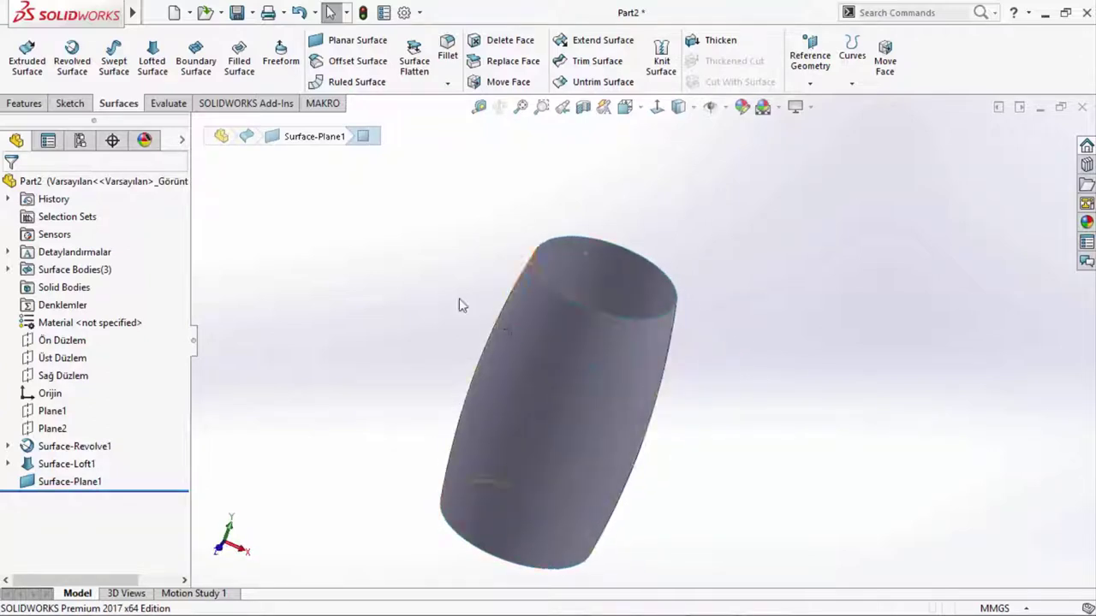
- Offset only the jar's curved side face by 2 mm to create Surface-Offset1
{"action": "left_click", "coordinate": [376, 67]}
{"action": "left_click", "coordinate": [570, 343]}
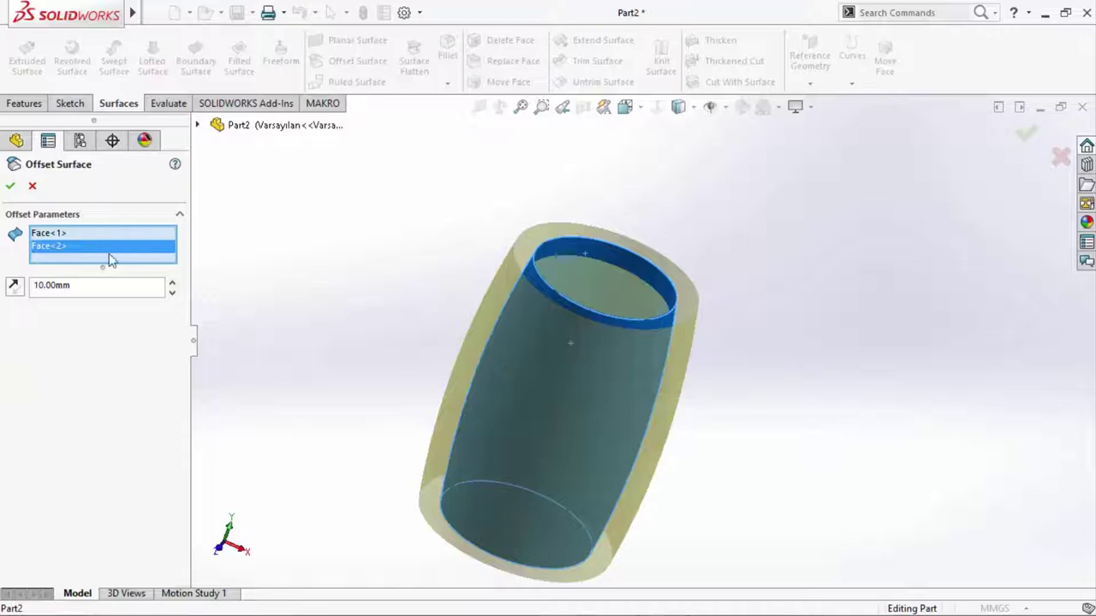
{"action": "right_click", "coordinate": [110, 260]}
{"action": "left_click", "coordinate": [136, 252]}
{"action": "left_click", "coordinate": [523, 356]}
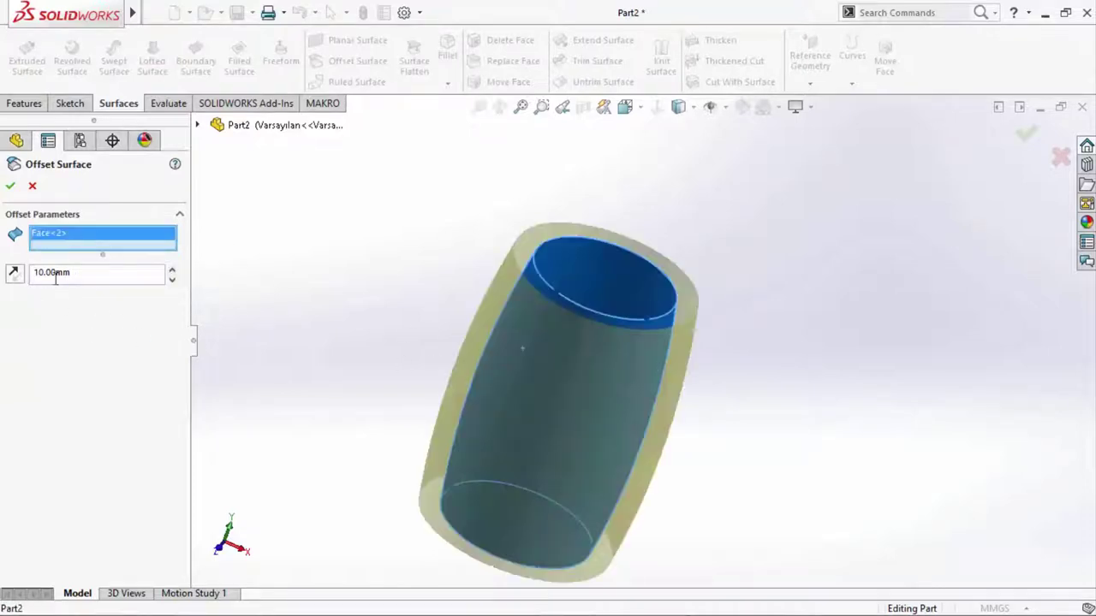
{"action": "type", "text": "2"}
{"action": "left_click", "coordinate": [14, 274]}
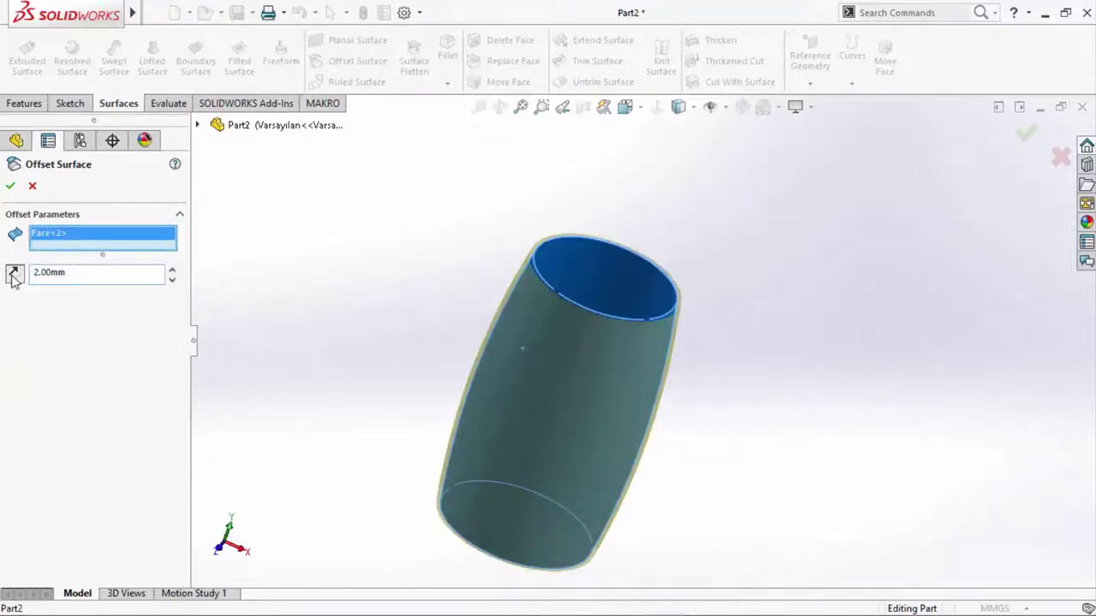
{"action": "left_click", "coordinate": [8, 187]}
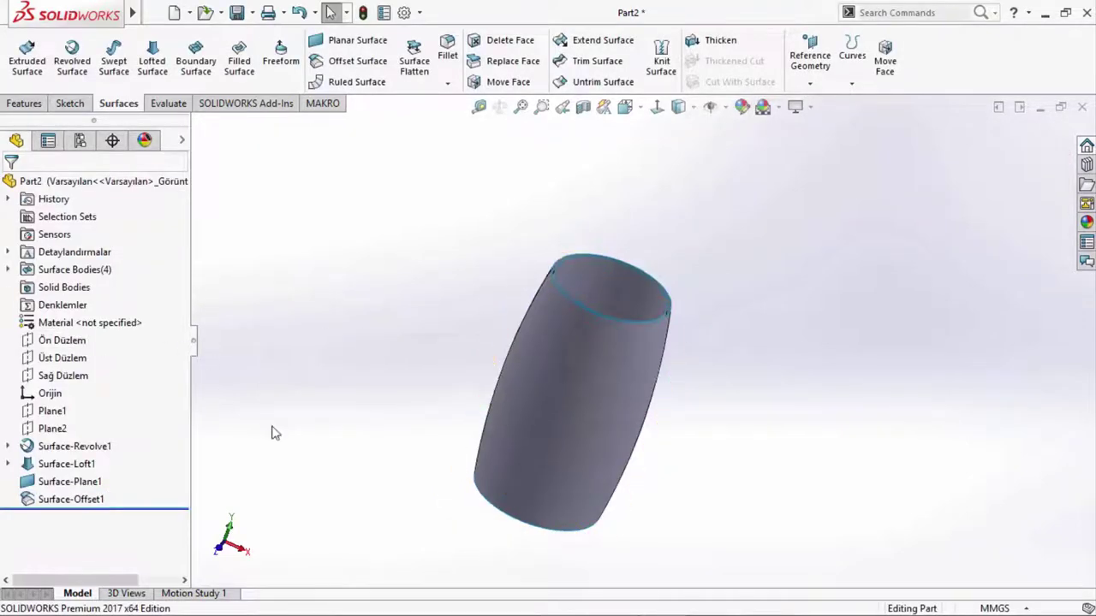
{"action": "left_click", "coordinate": [613, 601]}
{"action": "scroll", "coordinate": [506, 361], "scroll_direction": "down", "scroll_amount": 1}
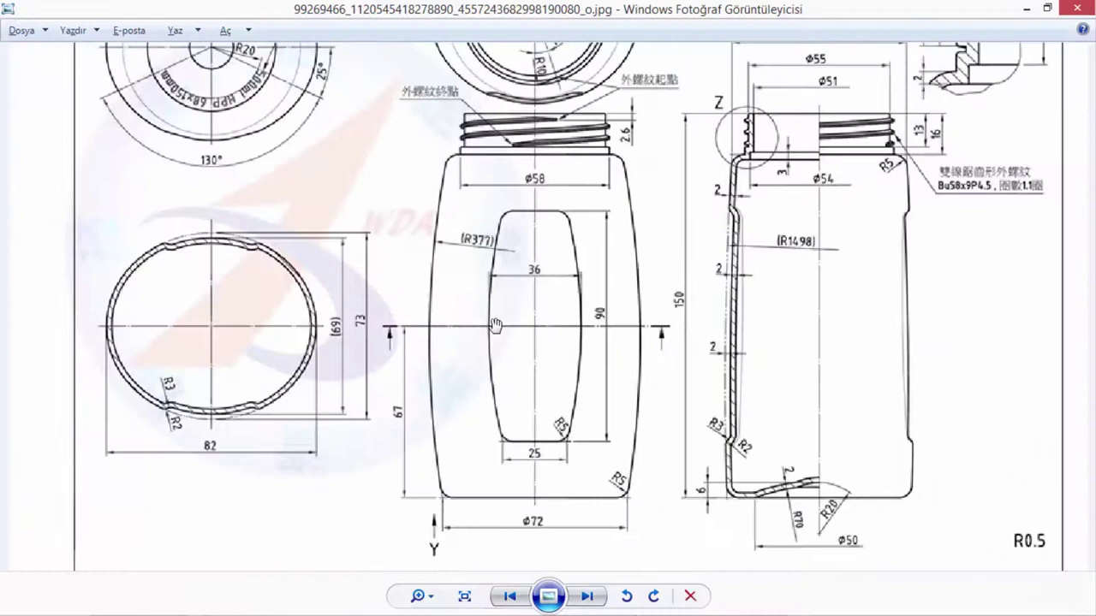
{"action": "scroll", "coordinate": [492, 325], "scroll_direction": "down", "scroll_amount": 1}
{"action": "scroll", "coordinate": [599, 317], "scroll_direction": "down", "scroll_amount": 1}
{"action": "scroll", "coordinate": [557, 377], "scroll_direction": "up", "scroll_amount": 1}
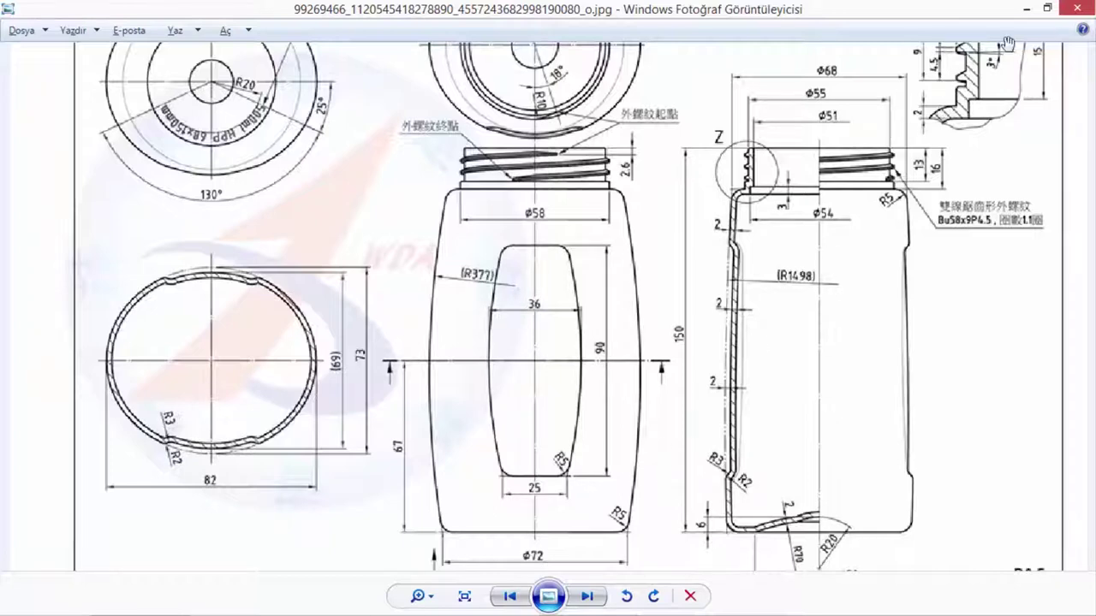
{"action": "left_click", "coordinate": [1025, 10]}
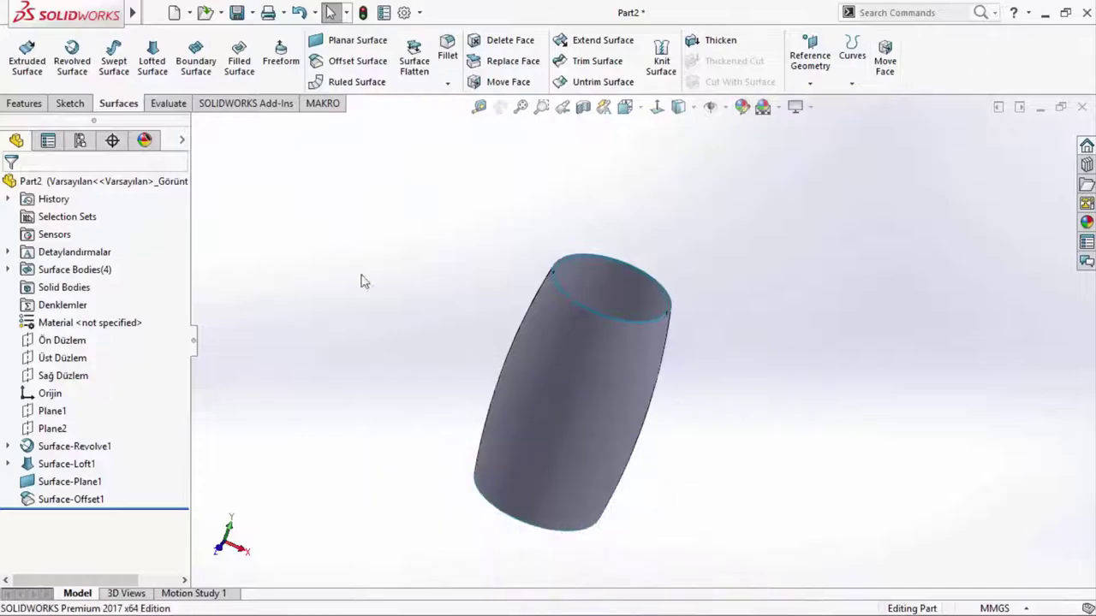
- Start a sketch on the Ön Düzlem front plane, viewed normal to it, with Plane2 shown
{"action": "left_click", "coordinate": [73, 344]}
{"action": "mouse_move", "coordinate": [432, 338]}
{"action": "middle_mouse_down"}
{"action": "mouse_move", "coordinate": [458, 373]}
{"action": "mouse_move", "coordinate": [370, 387]}
{"action": "middle_mouse_up"}
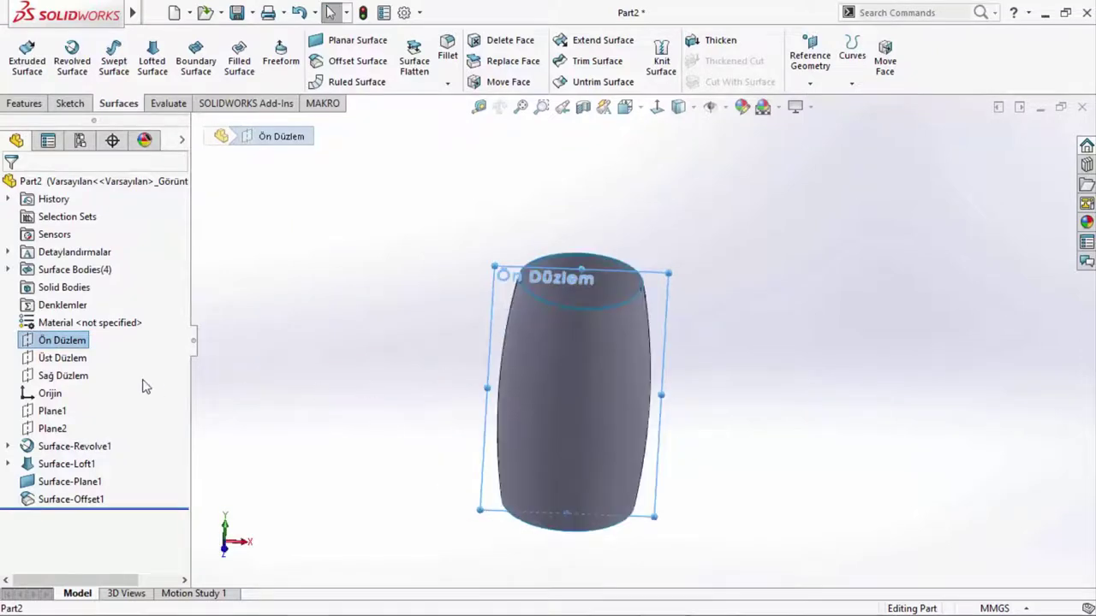
{"action": "right_click", "coordinate": [74, 343]}
{"action": "left_click", "coordinate": [115, 366]}
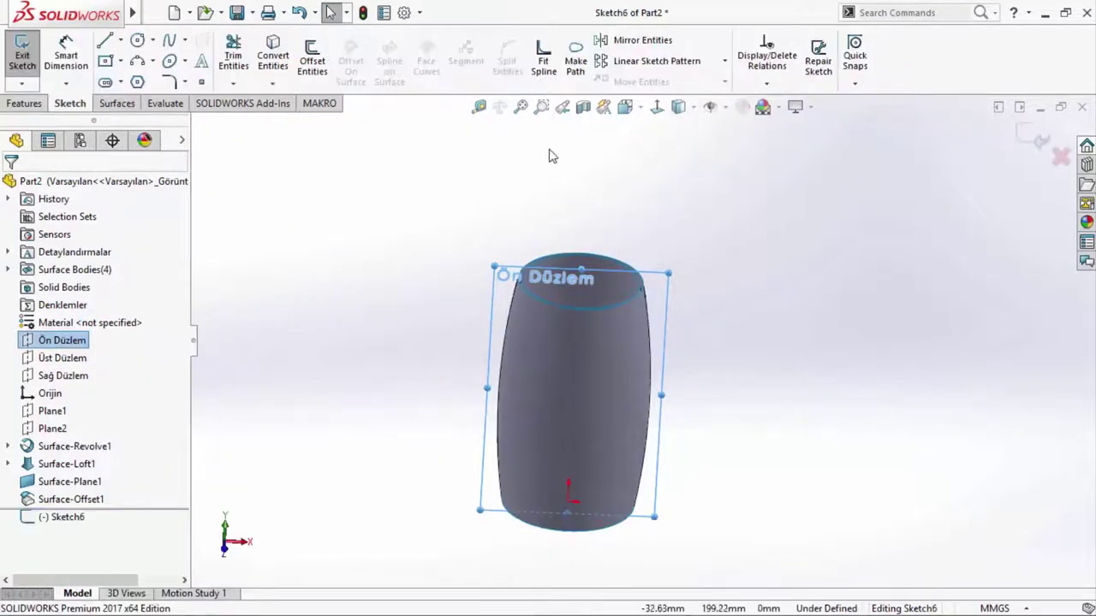
{"action": "left_click", "coordinate": [657, 107]}
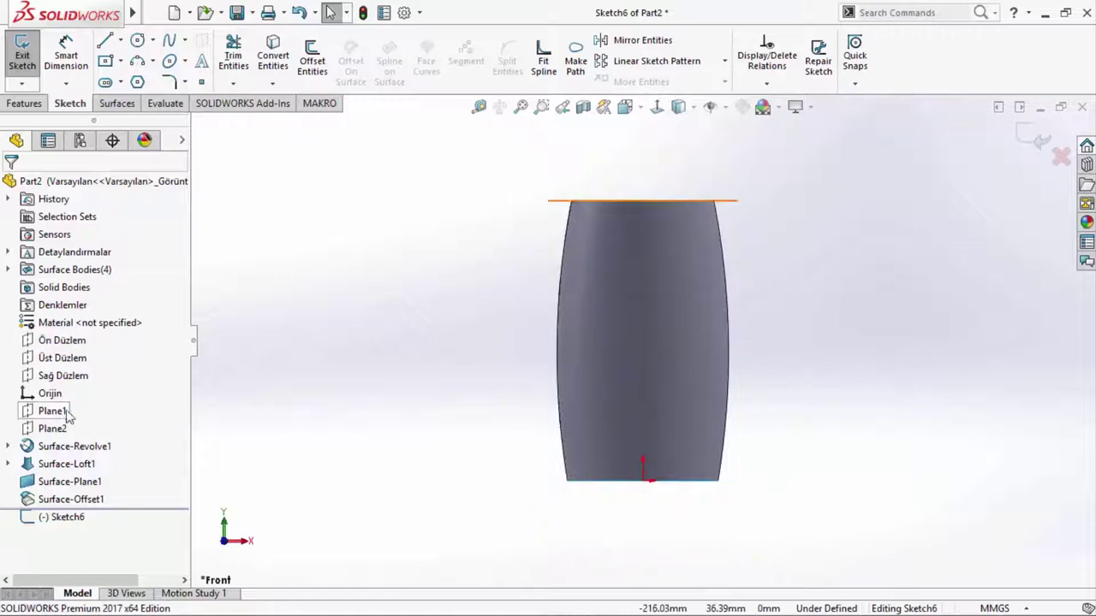
{"action": "left_click", "coordinate": [60, 427]}
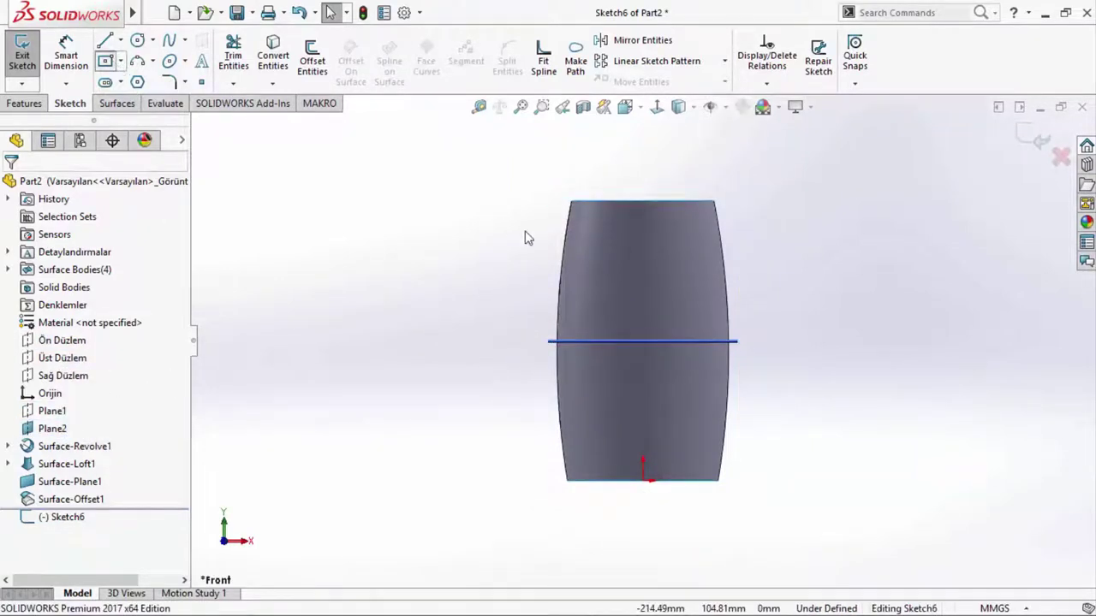
- Draw a centre rectangle on the jar and make its centre coincident with Plane2
{"action": "key", "text": "r"}
{"action": "left_click", "coordinate": [644, 362]}
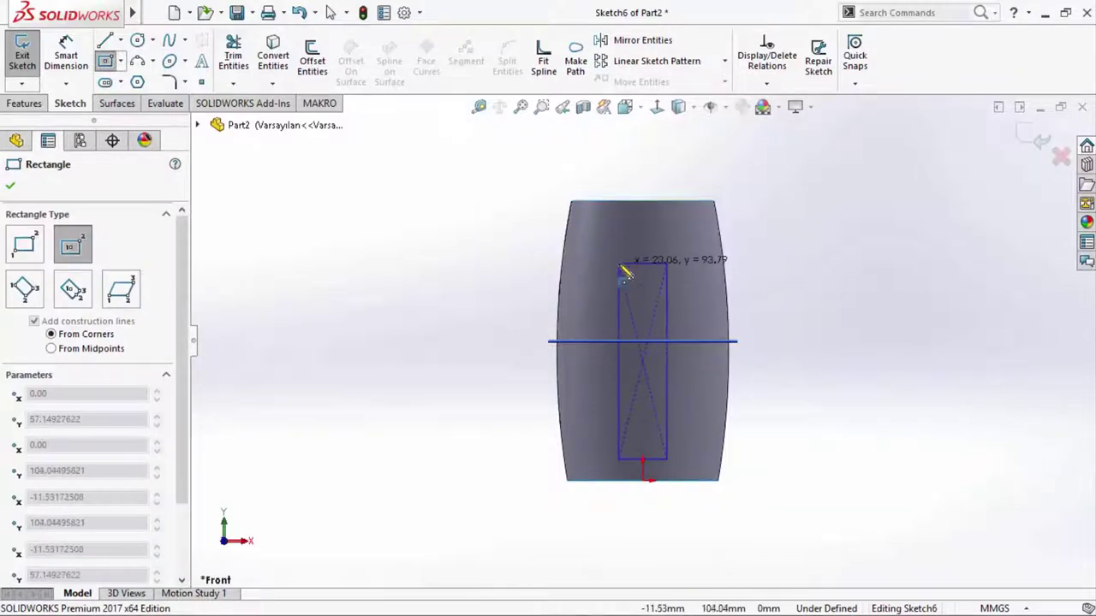
{"action": "left_click", "coordinate": [620, 265]}
{"action": "key", "text": "Escape"}
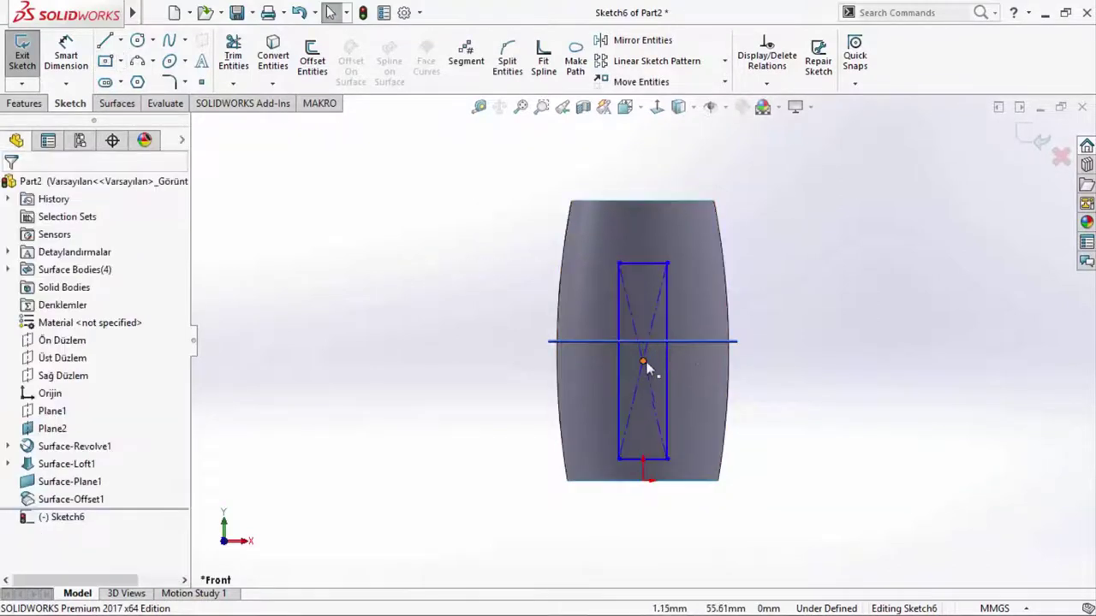
{"action": "left_click", "coordinate": [644, 362]}
{"action": "left_click", "coordinate": [686, 342], "text": "ctrl"}
{"action": "left_click", "coordinate": [736, 271]}
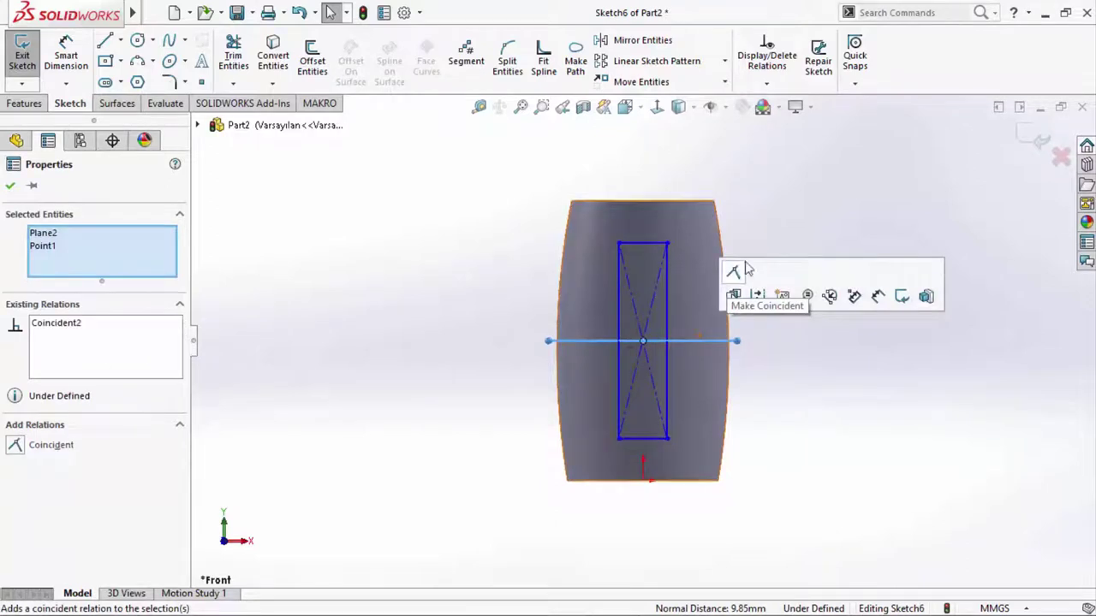
{"action": "key", "text": "Escape"}
- Dimension the rectangle 25 mm wide and 90 mm tall
{"action": "left_click", "coordinate": [83, 62]}
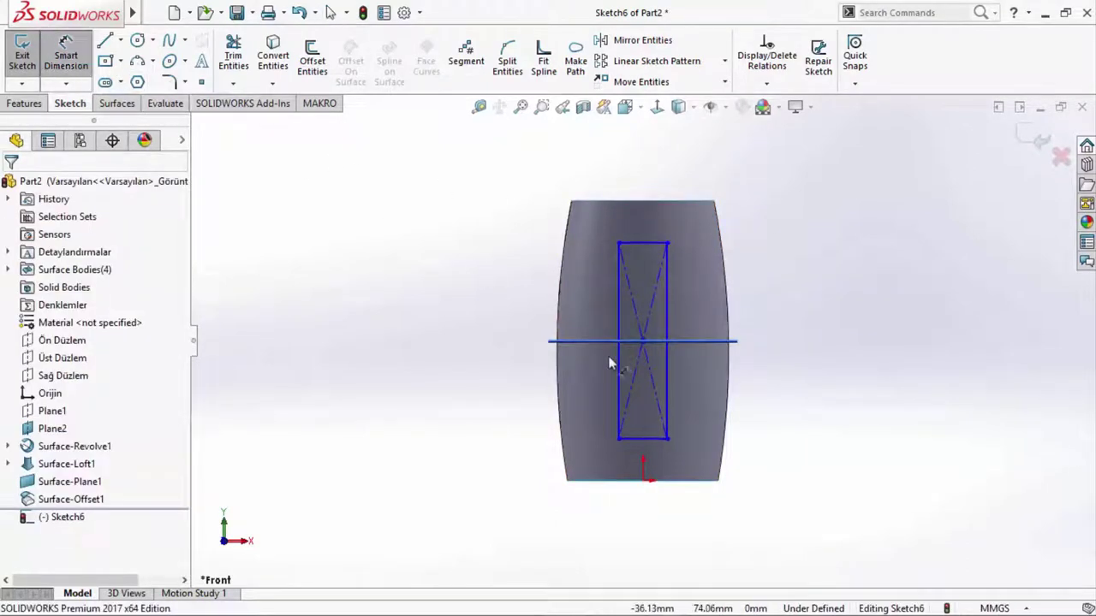
{"action": "left_click", "coordinate": [643, 440]}
{"action": "left_click", "coordinate": [594, 465]}
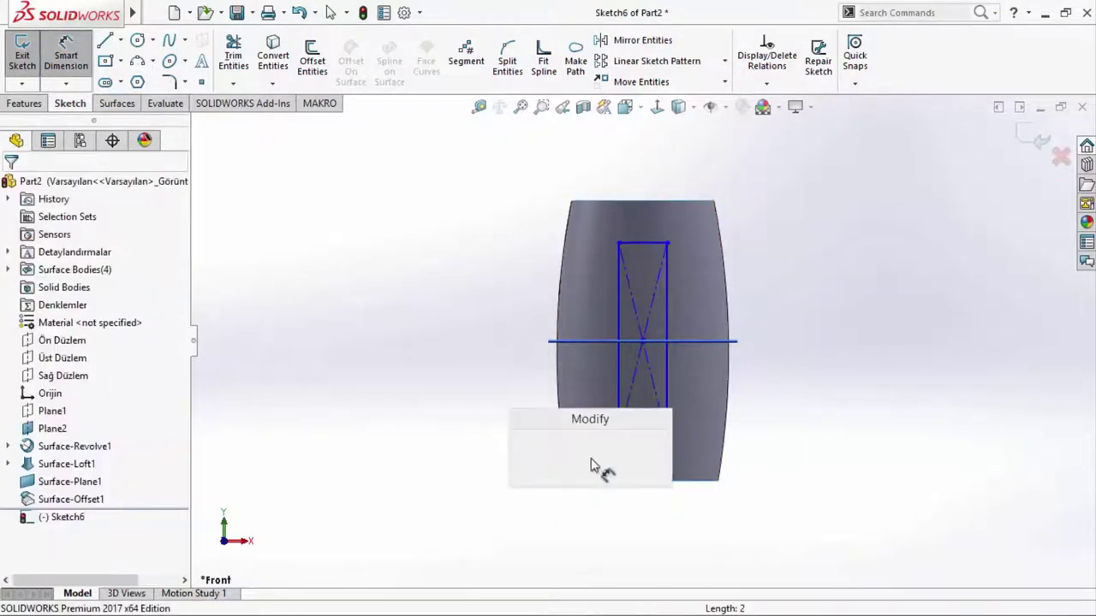
{"action": "type", "text": "25"}
{"action": "key", "text": "Return"}
{"action": "left_click", "coordinate": [617, 320]}
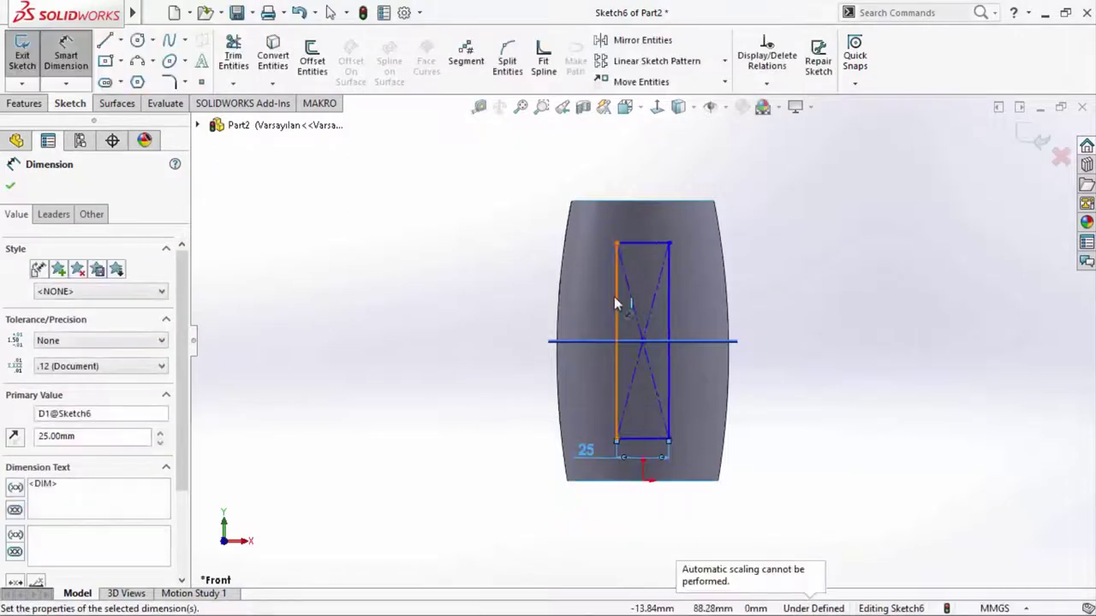
{"action": "left_click", "coordinate": [589, 315]}
{"action": "type", "text": "90"}
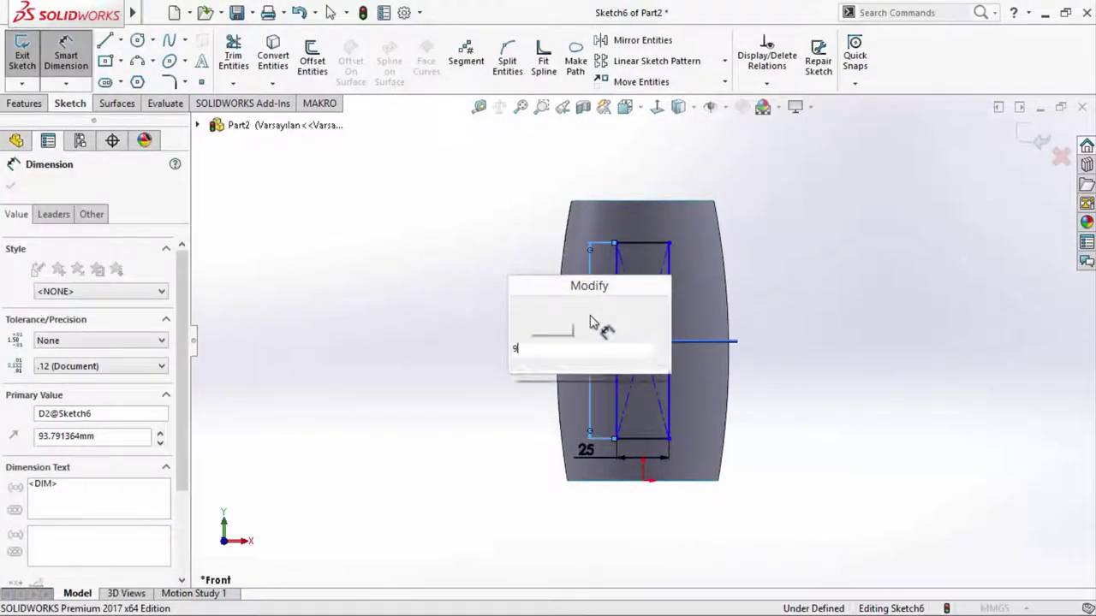
{"action": "key", "text": "Return"}
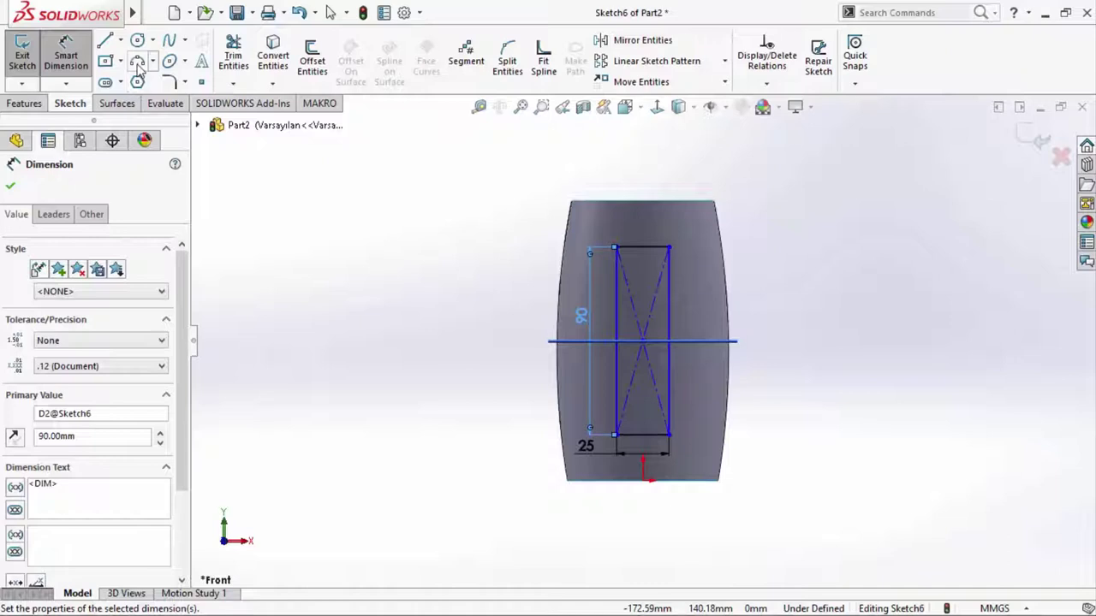
{"action": "left_click", "coordinate": [137, 65]}
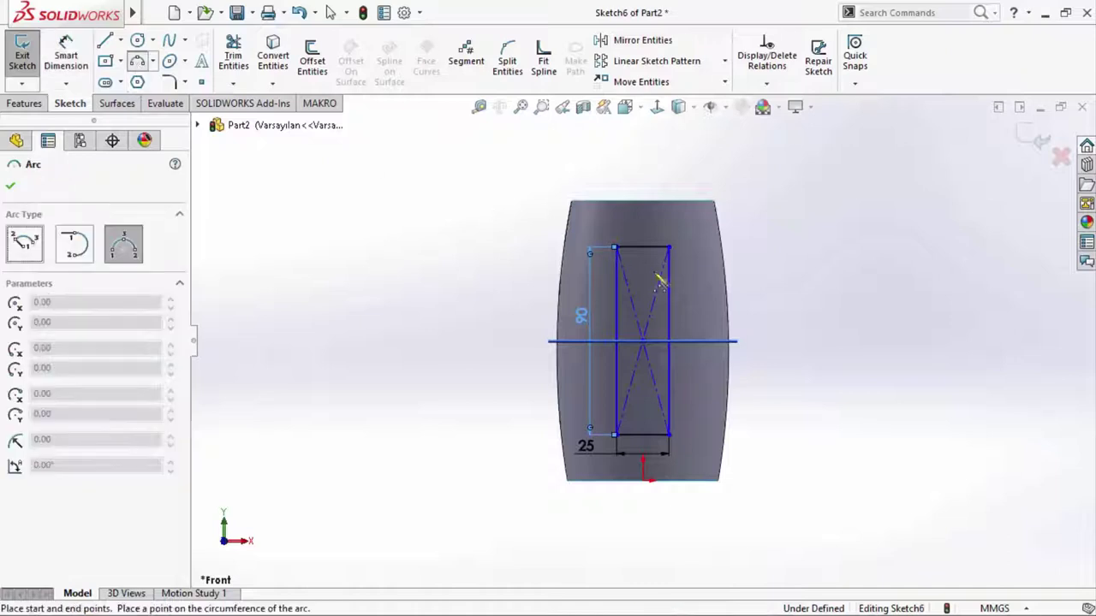
- Draw a three-point arc on the rectangle's right side, ending at the bottom-right corner and bulging outward
{"action": "left_click", "coordinate": [668, 434]}
{"action": "left_click", "coordinate": [683, 341]}
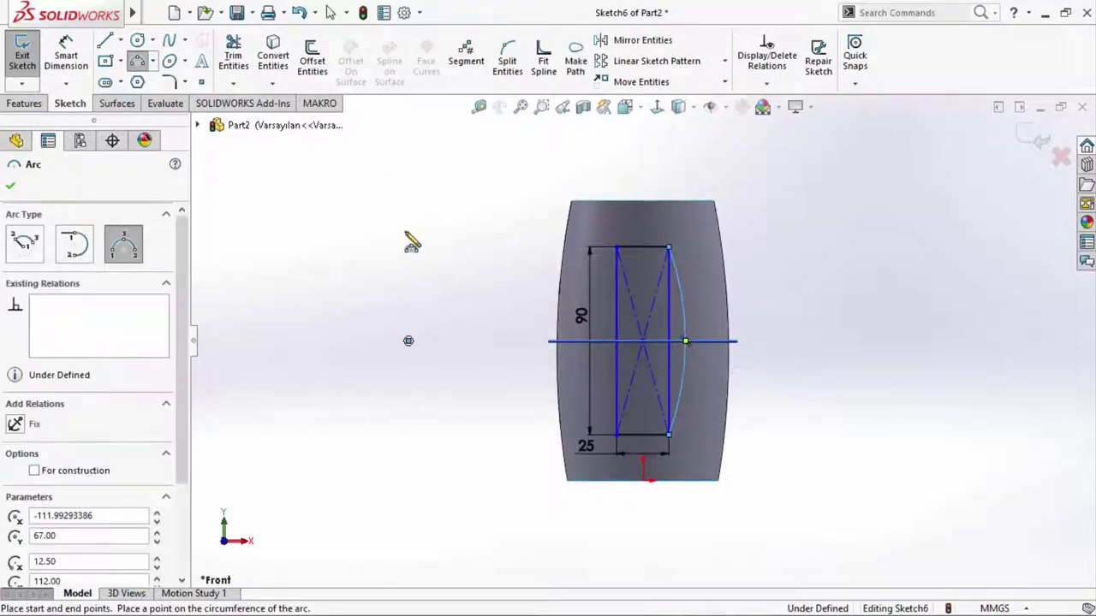
{"action": "key", "text": "Escape"}
{"action": "scroll", "coordinate": [728, 341], "scroll_direction": "up", "scroll_amount": 1}
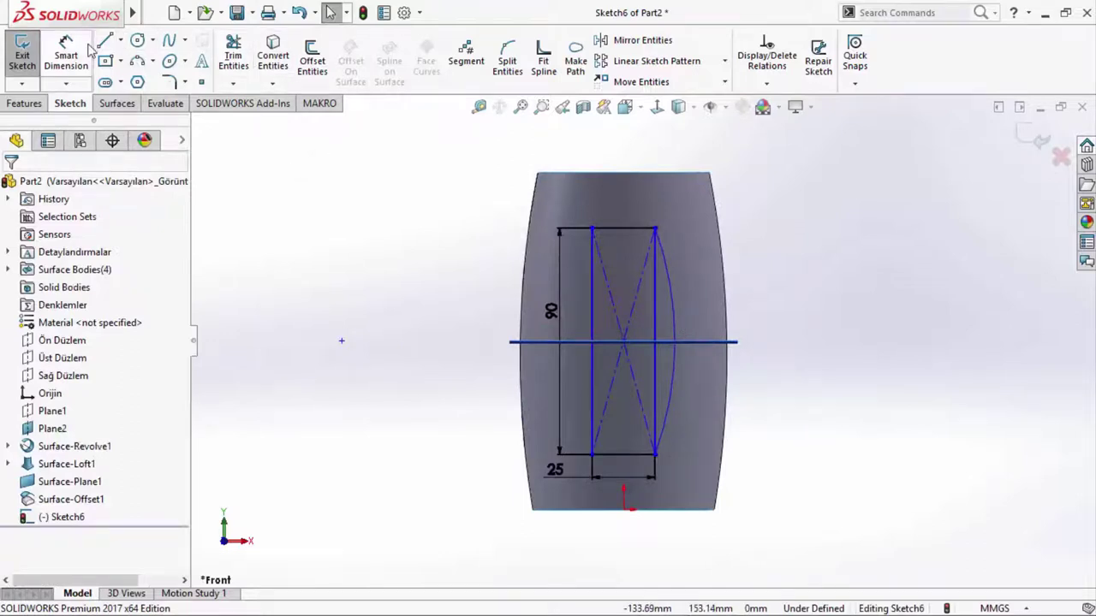
- Dimension the arc 18 mm from the origin
{"action": "left_click", "coordinate": [88, 51]}
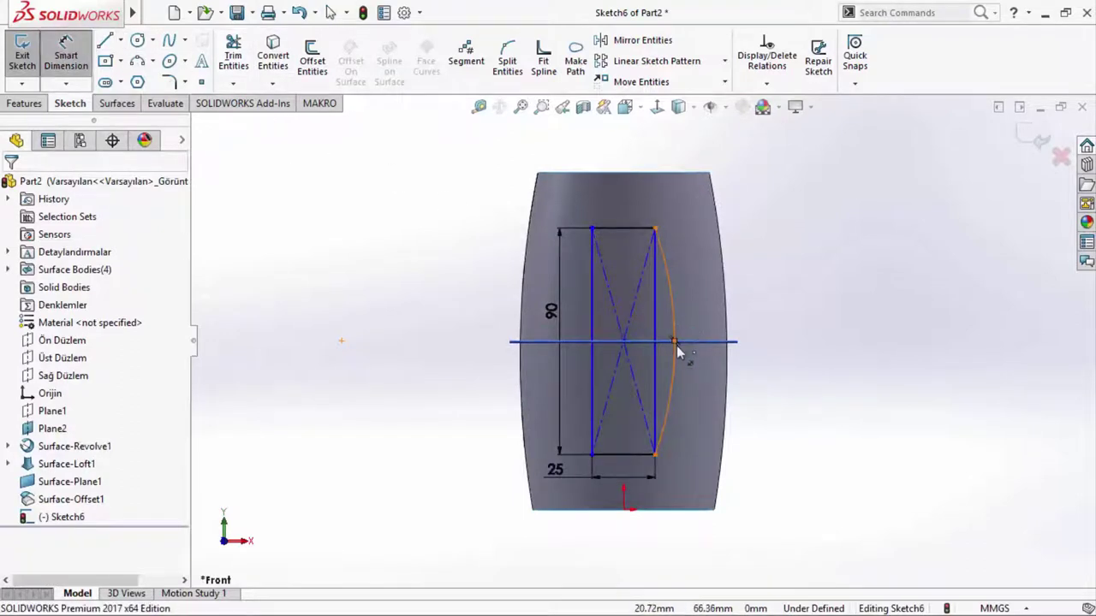
{"action": "left_click", "coordinate": [675, 342]}
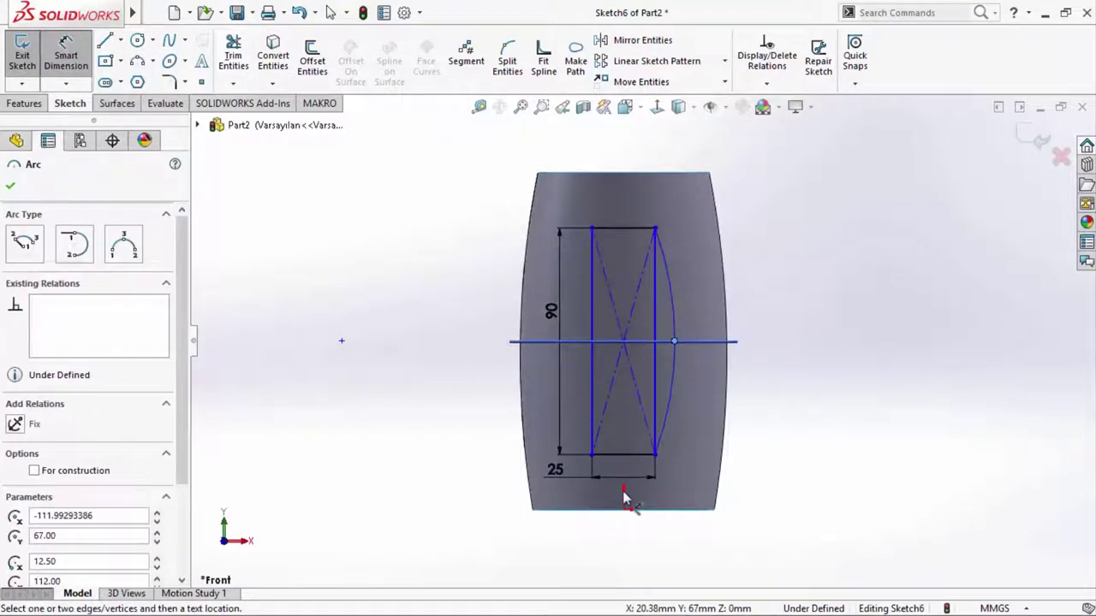
{"action": "left_click", "coordinate": [624, 512]}
{"action": "left_click", "coordinate": [640, 538]}
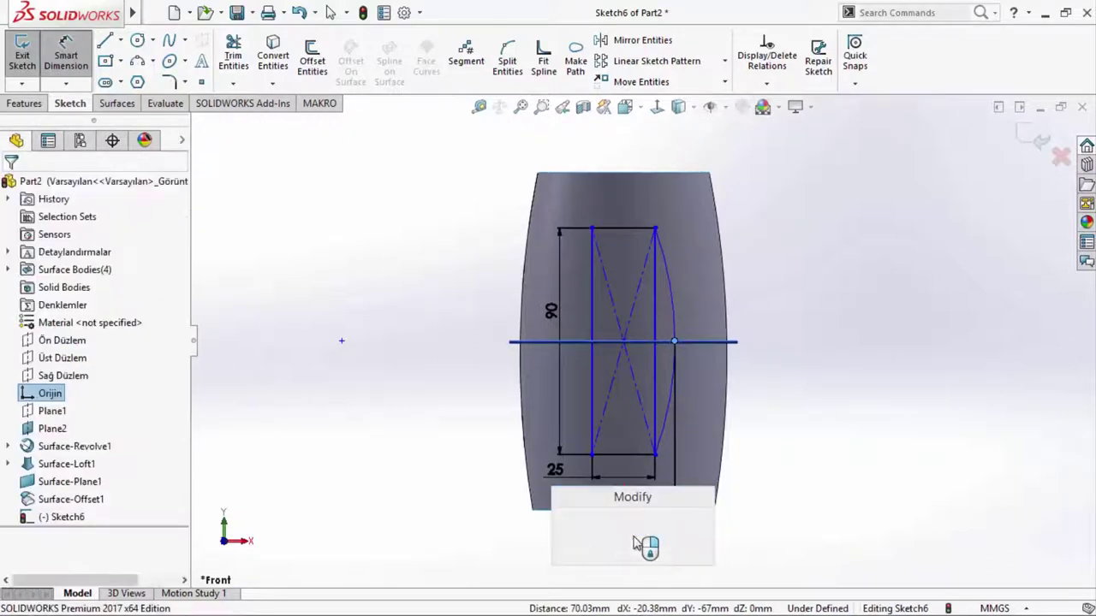
{"action": "type", "text": "18"}
{"action": "key", "text": "Return"}
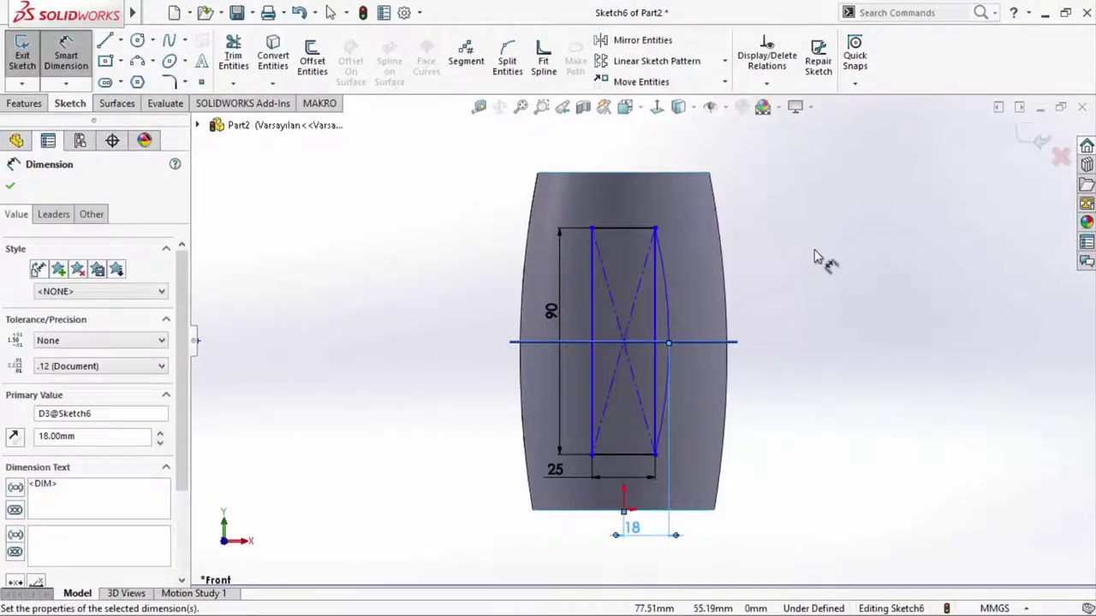
{"action": "right_click", "coordinate": [822, 250]}
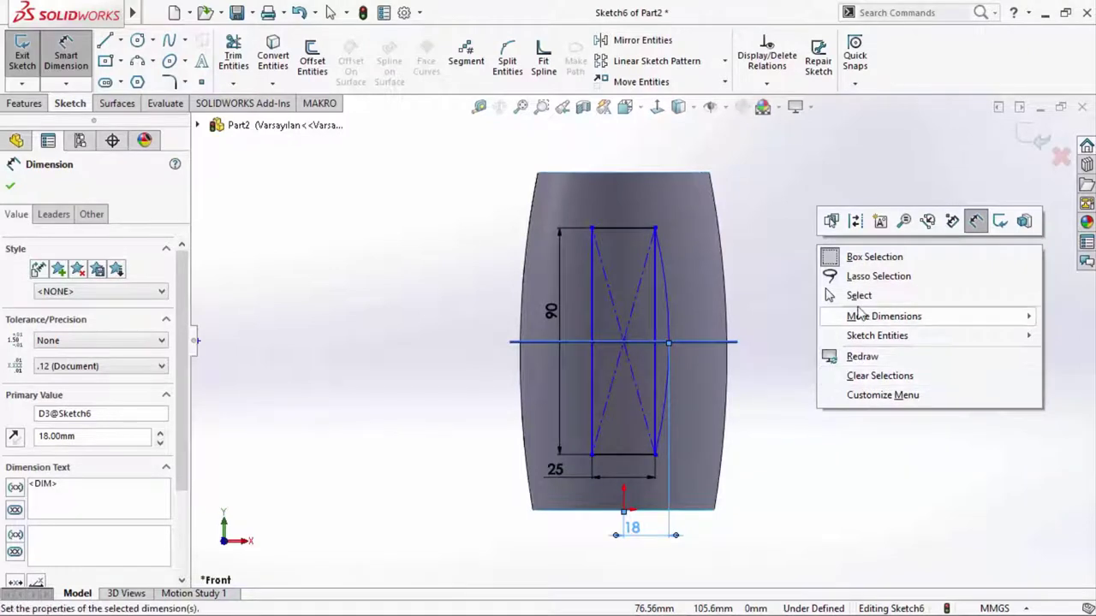
{"action": "left_click", "coordinate": [858, 295]}
- Make the arc's centre point vertical with the origin
{"action": "left_click", "coordinate": [627, 339]}
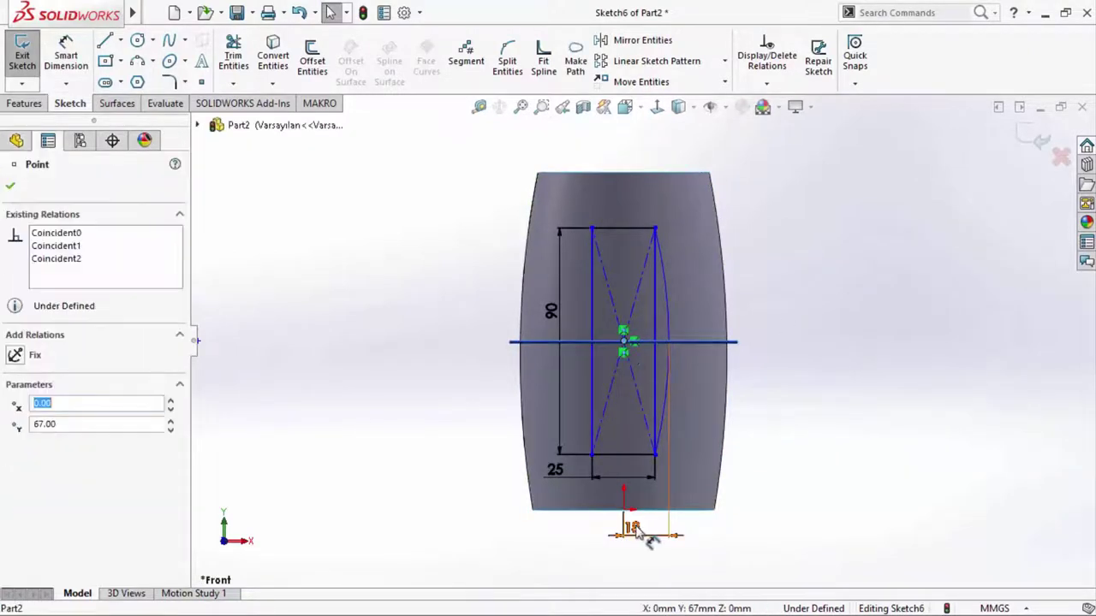
{"action": "left_click", "coordinate": [625, 512], "text": "ctrl"}
{"action": "left_click", "coordinate": [700, 442]}
{"action": "left_click", "coordinate": [837, 304]}
- Turn both vertical sides of the rectangle into construction lines
{"action": "scroll", "coordinate": [677, 270], "scroll_direction": "down", "scroll_amount": 2}
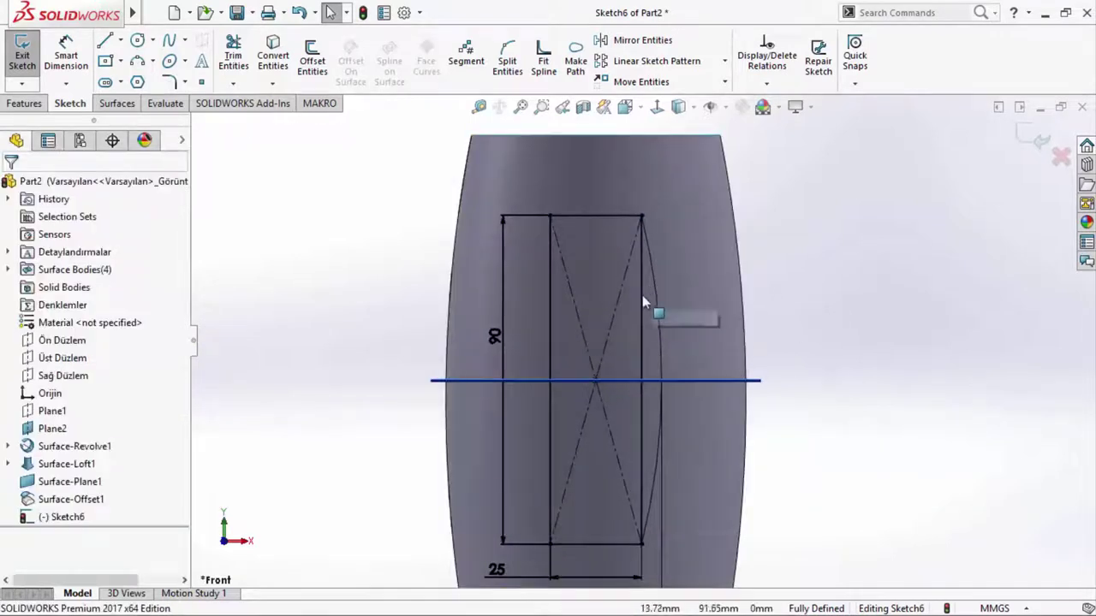
{"action": "left_click", "coordinate": [641, 306]}
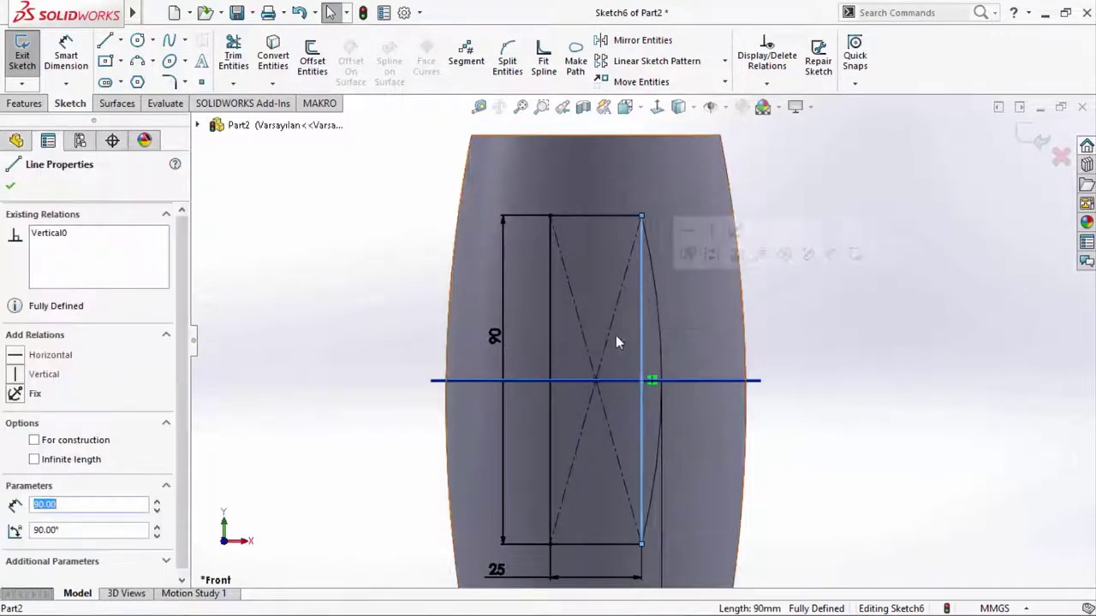
{"action": "left_click", "coordinate": [550, 339], "text": "ctrl"}
{"action": "left_click", "coordinate": [621, 292]}
{"action": "scroll", "coordinate": [804, 320], "scroll_direction": "up", "scroll_amount": 1}
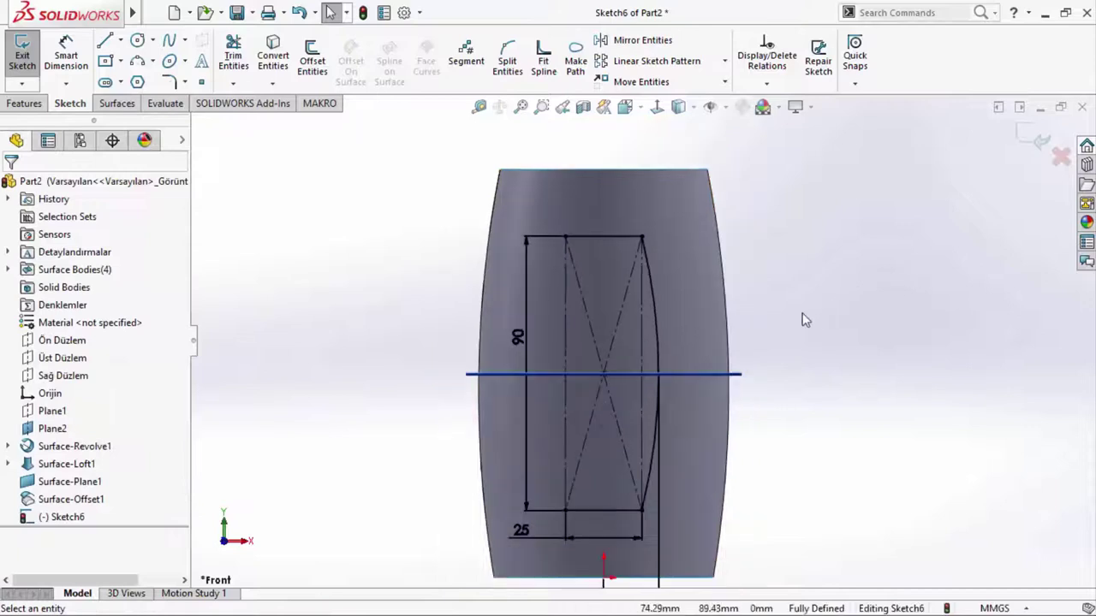
- Draw a vertical centreline up from the rectangle's bottom edge
{"action": "left_click", "coordinate": [121, 41]}
{"action": "left_click", "coordinate": [150, 81]}
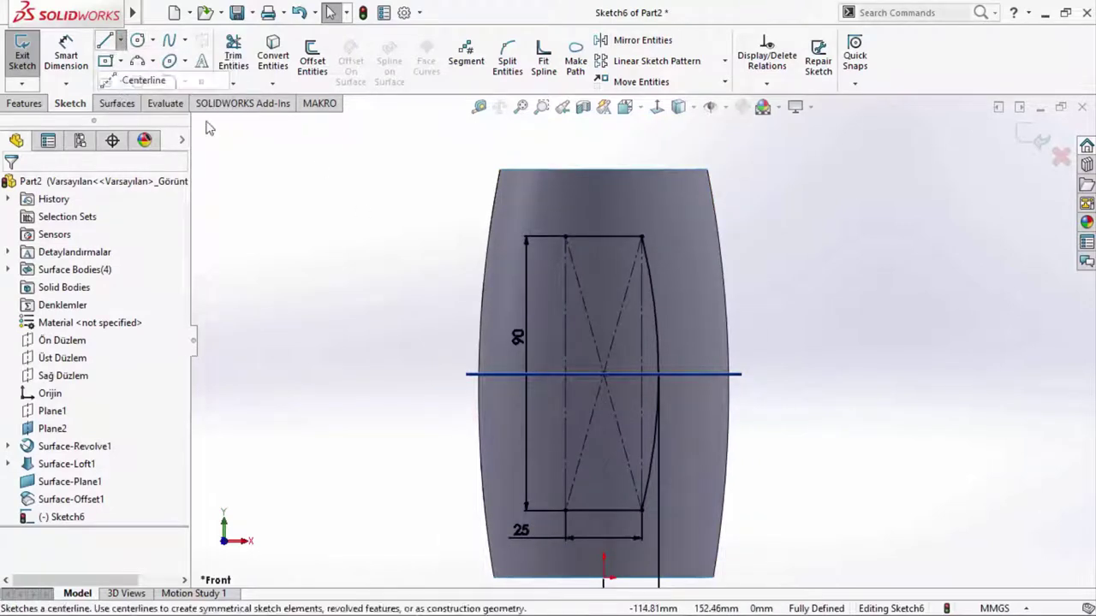
{"action": "left_click", "coordinate": [604, 577]}
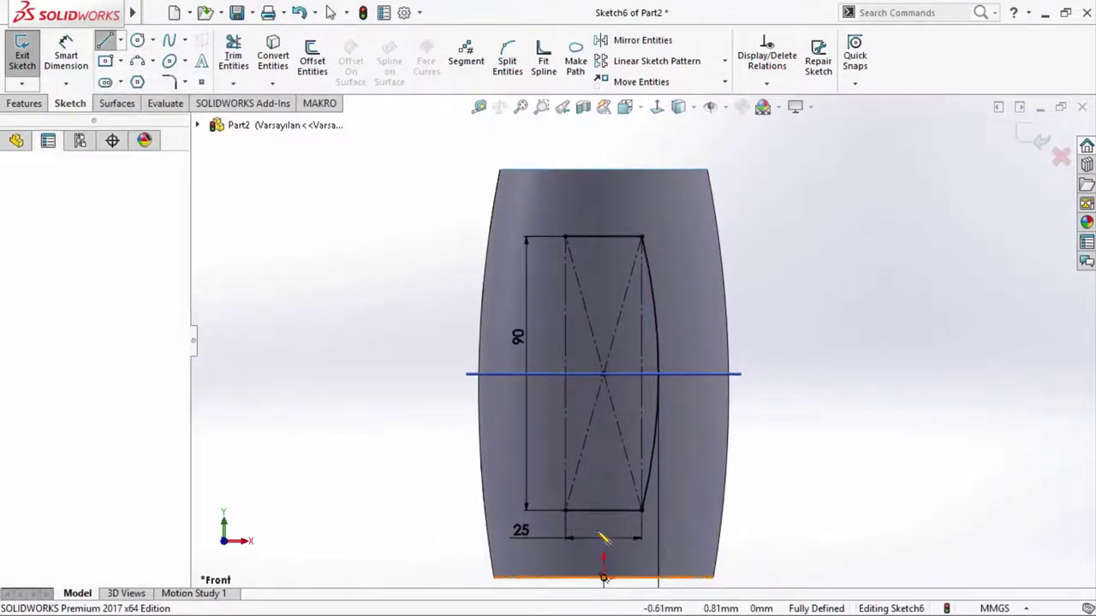
{"action": "right_click", "coordinate": [796, 273]}
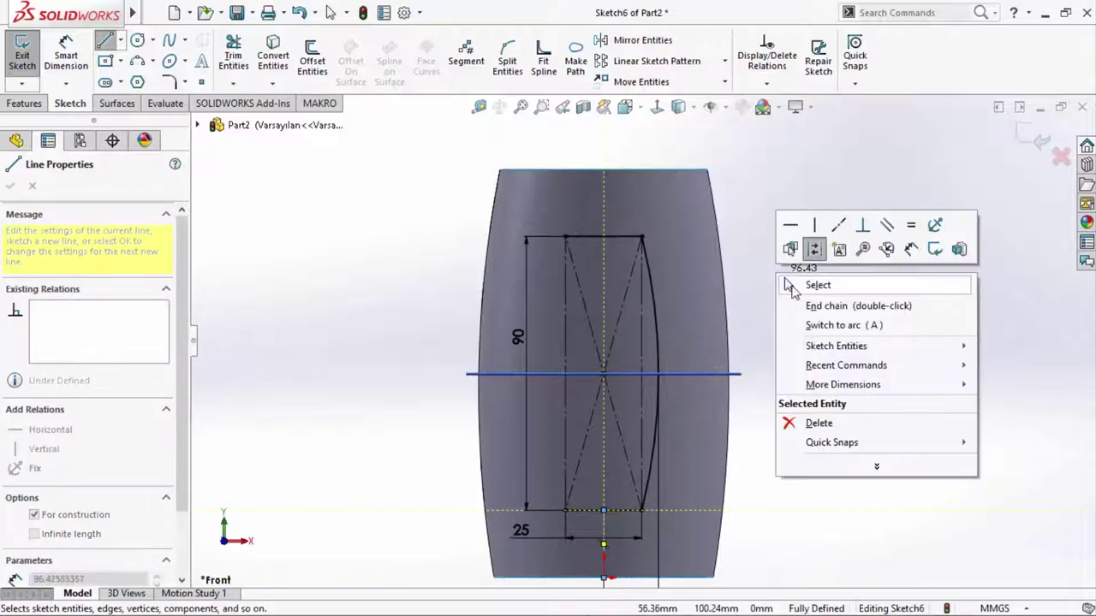
{"action": "left_click", "coordinate": [819, 283]}
- Start Mirror Entities with the right-hand Arc1 as the entity to mirror
{"action": "left_click", "coordinate": [612, 40]}
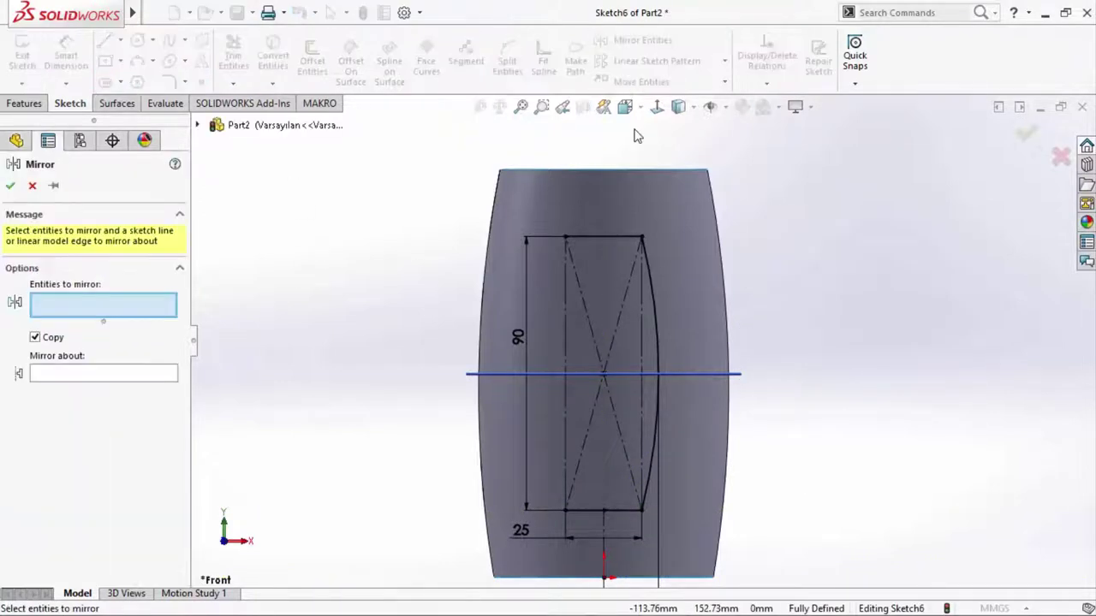
{"action": "left_click", "coordinate": [657, 327]}
{"action": "left_click", "coordinate": [139, 375]}
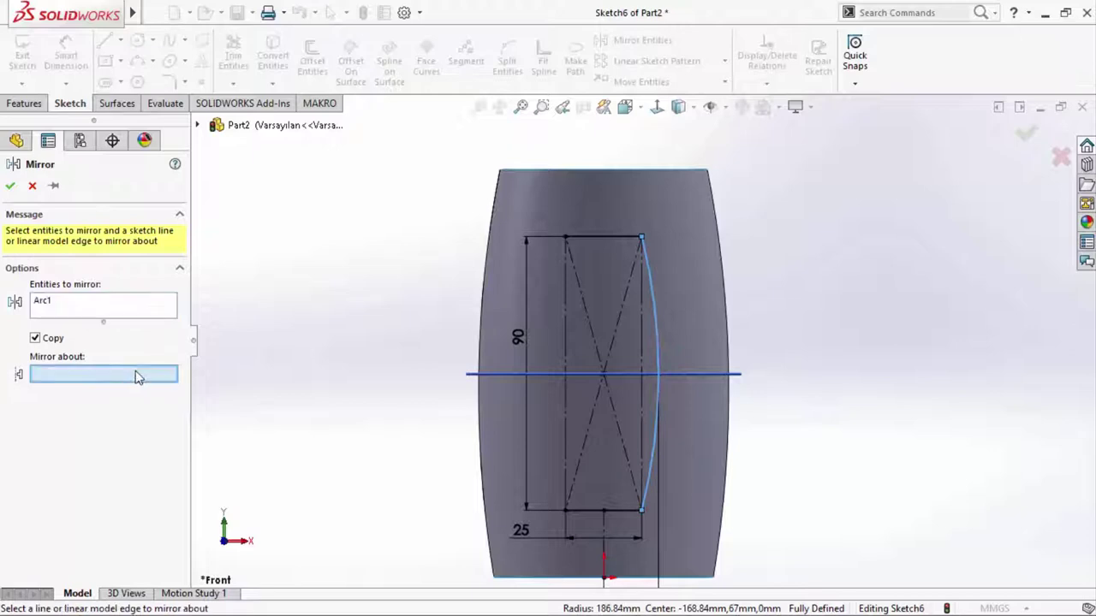
- Mirror Arc1 about the centreline, then round all outline corners with 5 mm sketch fillets
{"action": "left_click", "coordinate": [604, 527]}
{"action": "key", "text": "Return"}
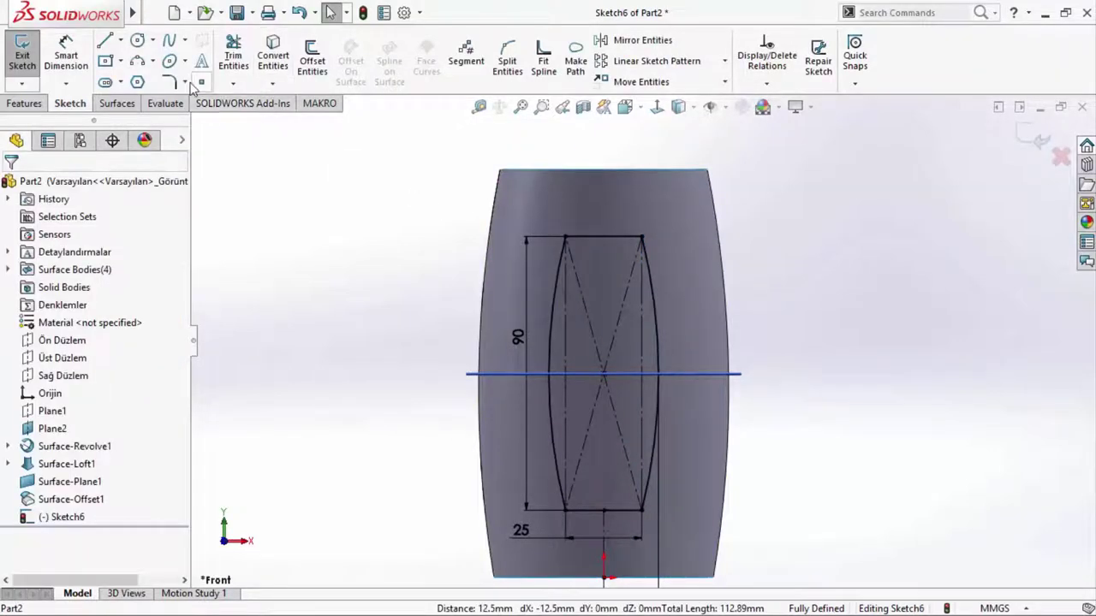
{"action": "left_click", "coordinate": [170, 83]}
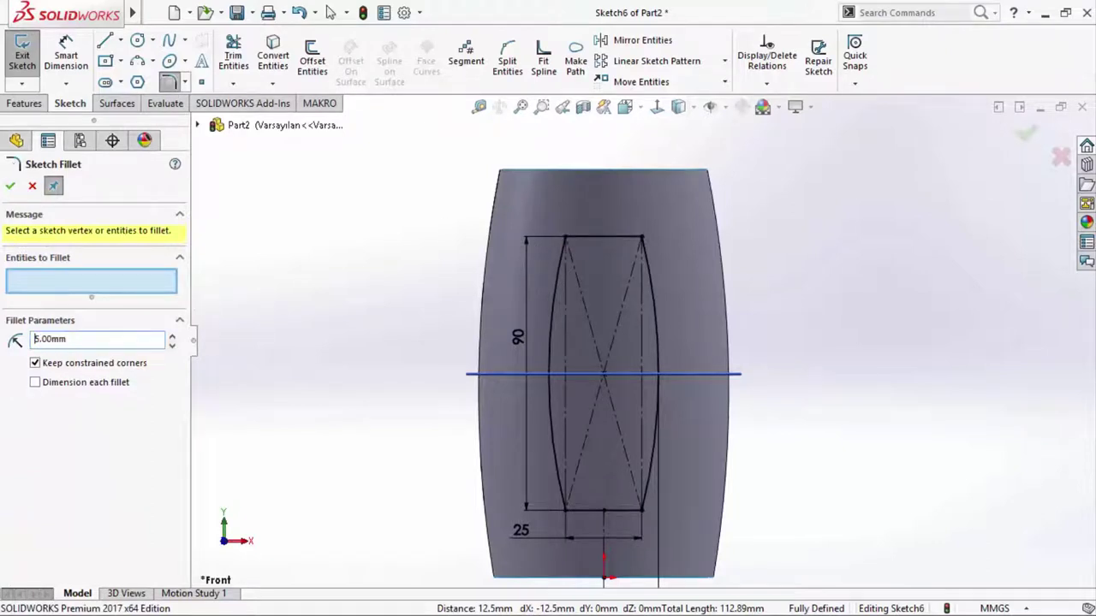
{"action": "left_click_drag", "start_coordinate": [389, 224], "coordinate": [615, 287]}
{"action": "left_click_drag", "start_coordinate": [690, 481], "coordinate": [699, 518]}
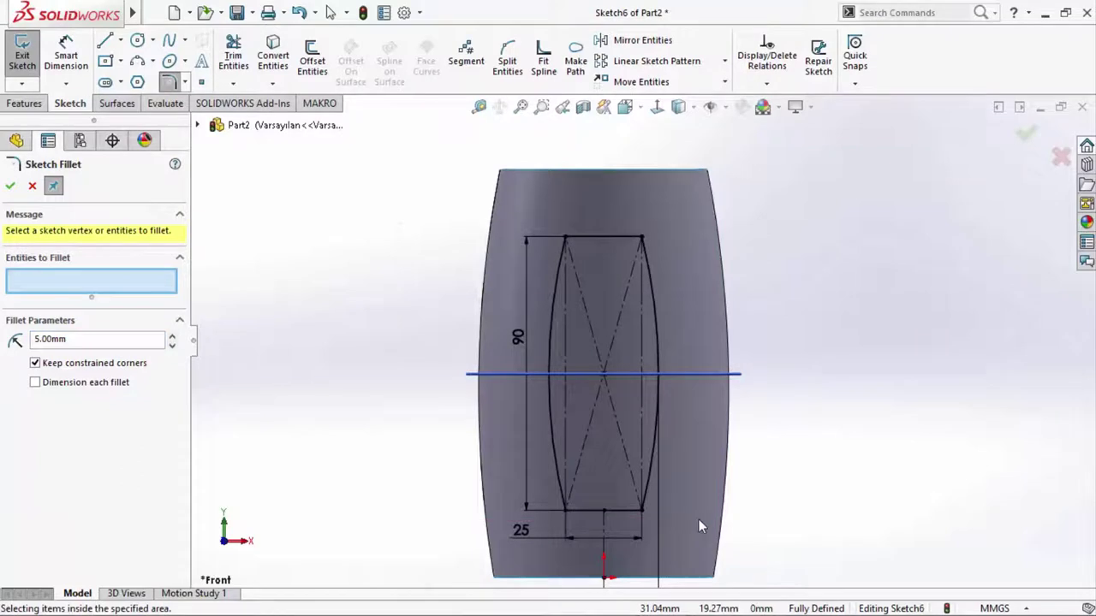
{"action": "left_click", "coordinate": [590, 333]}
{"action": "left_click", "coordinate": [591, 334]}
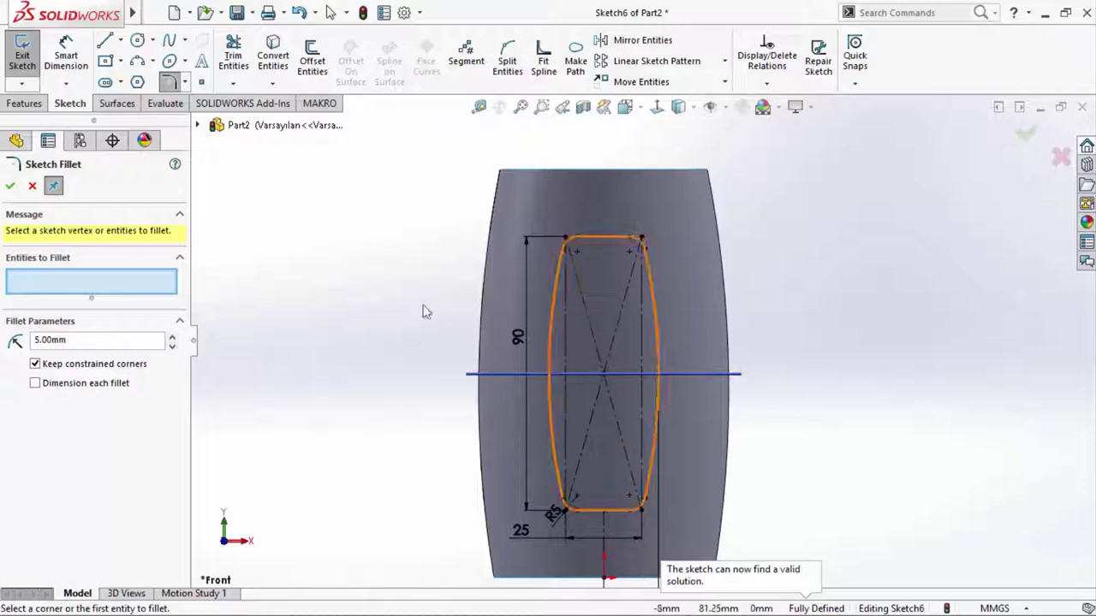
{"action": "left_click", "coordinate": [32, 186]}
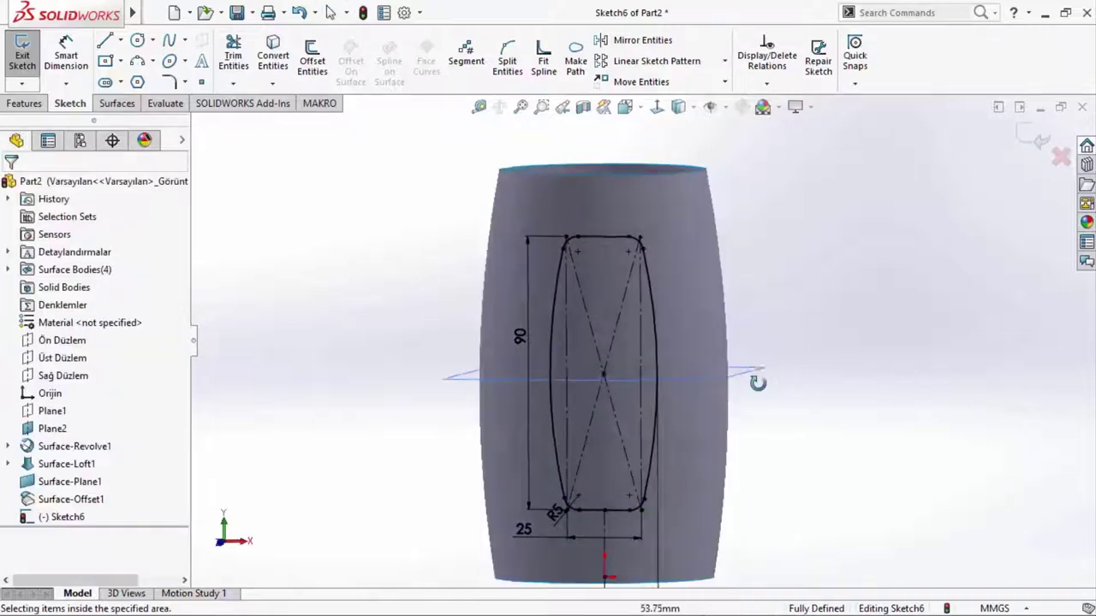
- Exit the label sketch
{"action": "middle_click_drag", "start_coordinate": [783, 370], "coordinate": [948, 165]}
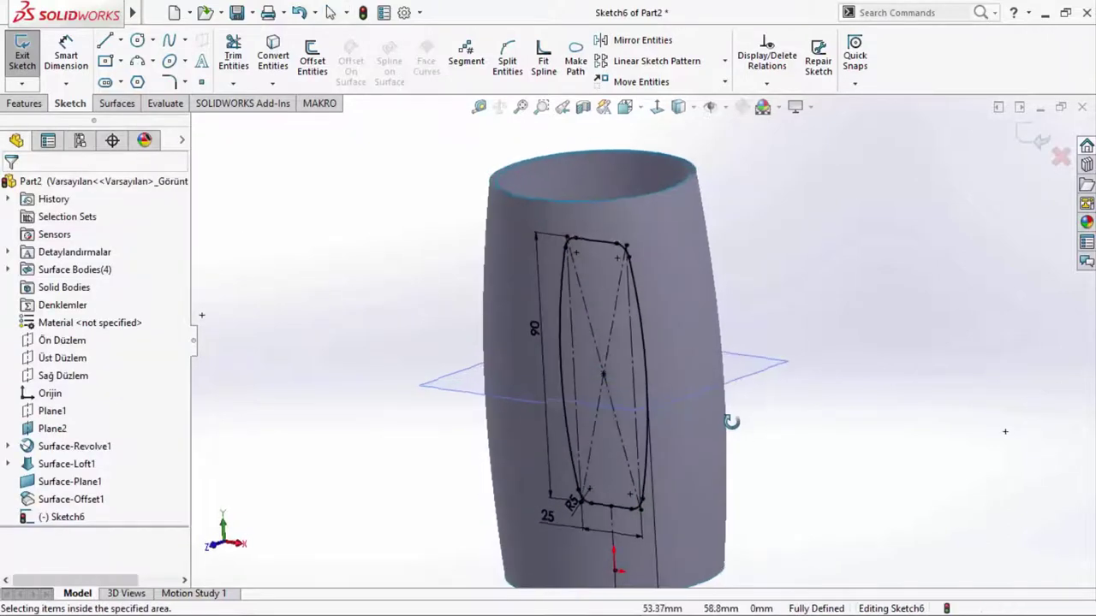
{"action": "left_click", "coordinate": [1019, 130]}
{"action": "mouse_move", "coordinate": [782, 284]}
{"action": "middle_mouse_down"}
{"action": "mouse_move", "coordinate": [770, 384]}
{"action": "mouse_move", "coordinate": [804, 369]}
{"action": "mouse_move", "coordinate": [795, 340]}
{"action": "mouse_move", "coordinate": [654, 340]}
{"action": "middle_mouse_up"}
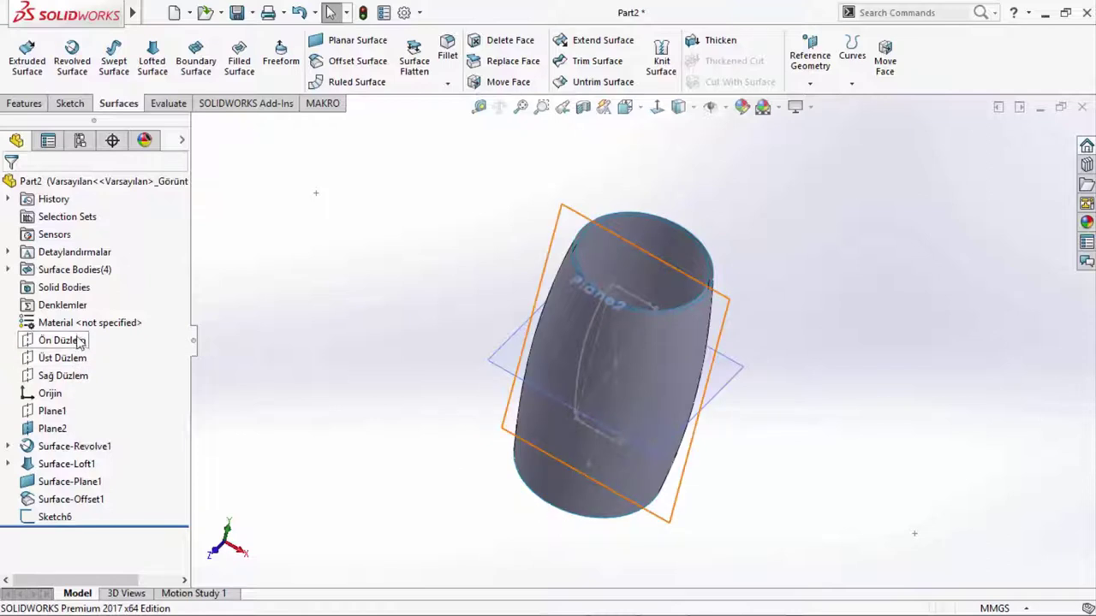
- Standard-trim the offset jar surface with Ön Düzlem, removing the back piece to leave a half shell
{"action": "left_click", "coordinate": [597, 61]}
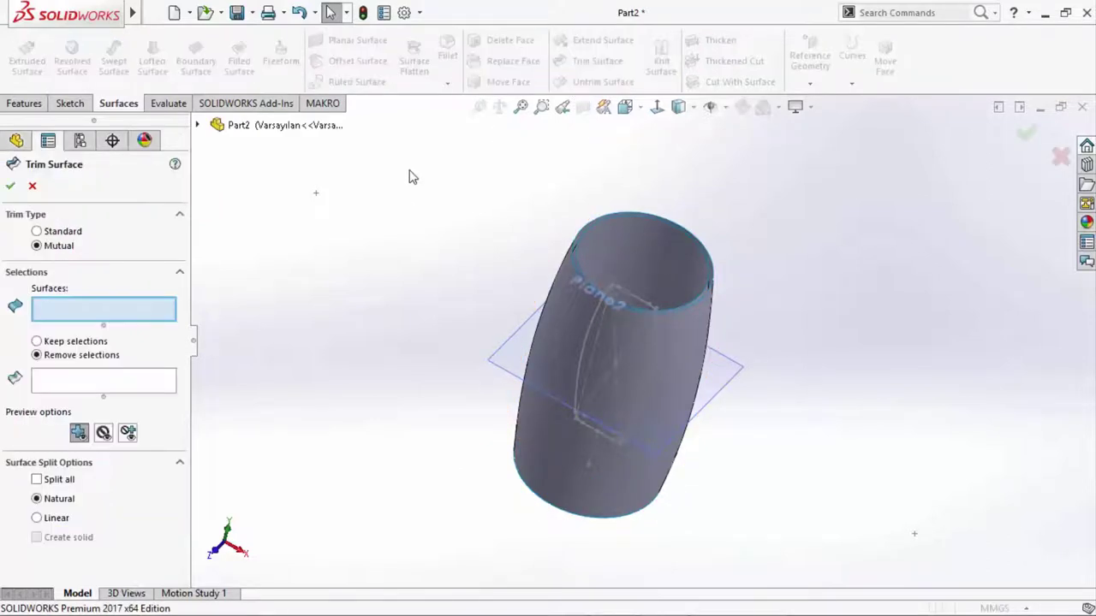
{"action": "left_click", "coordinate": [62, 233]}
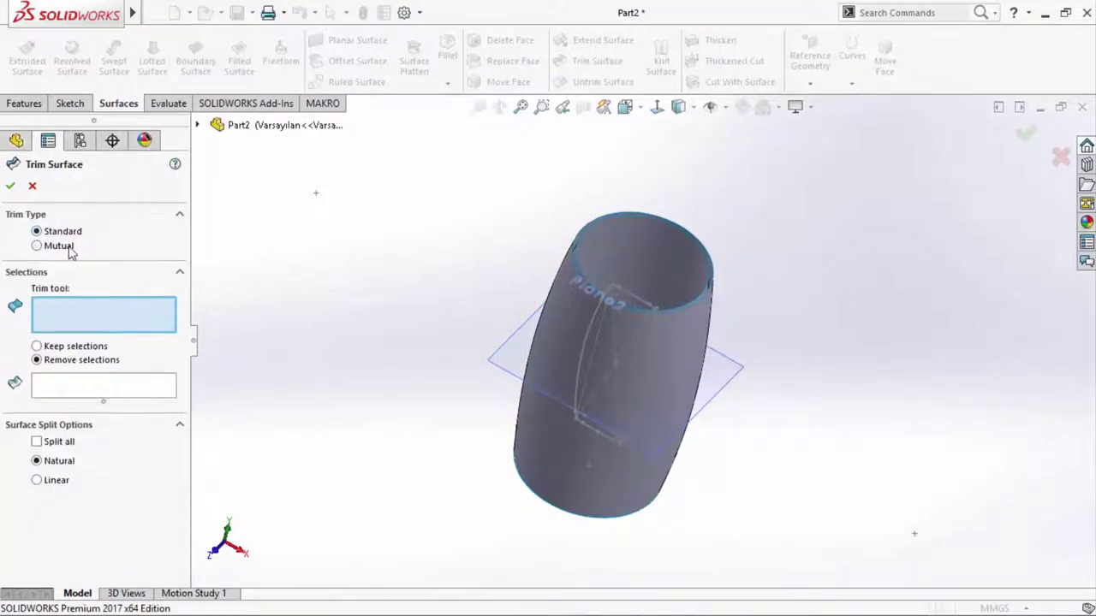
{"action": "left_click", "coordinate": [200, 125]}
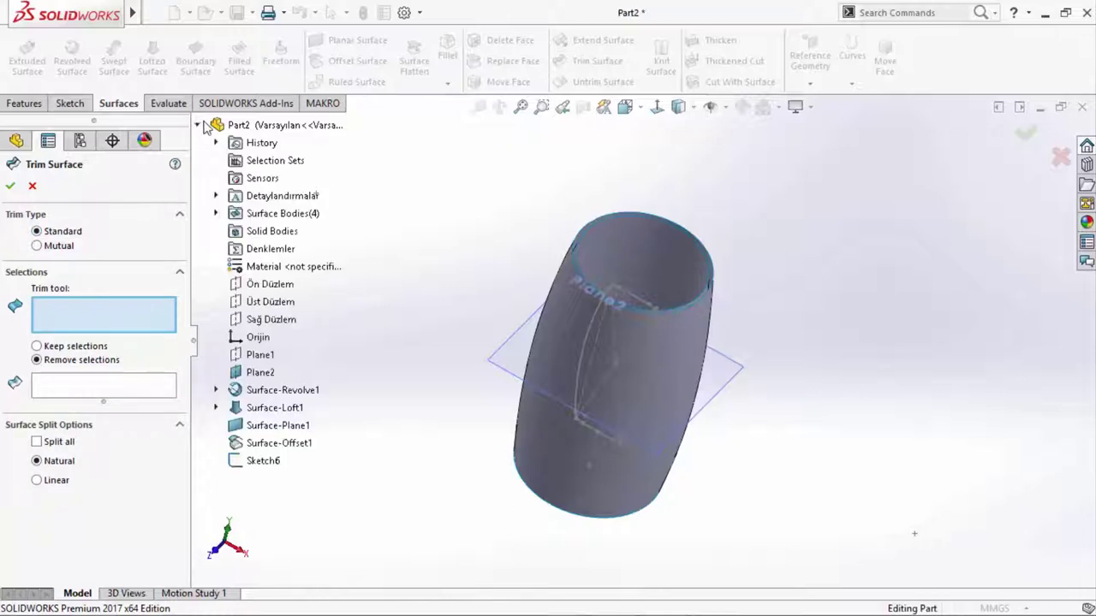
{"action": "left_click", "coordinate": [256, 283]}
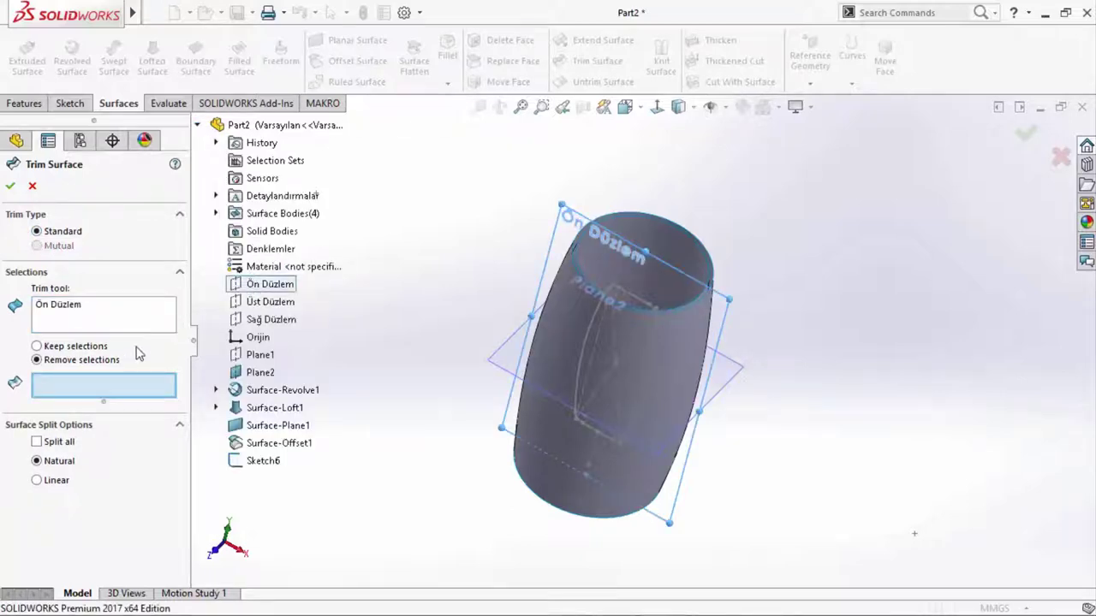
{"action": "left_click", "coordinate": [663, 240]}
{"action": "left_click", "coordinate": [697, 248]}
{"action": "left_click", "coordinate": [700, 252]}
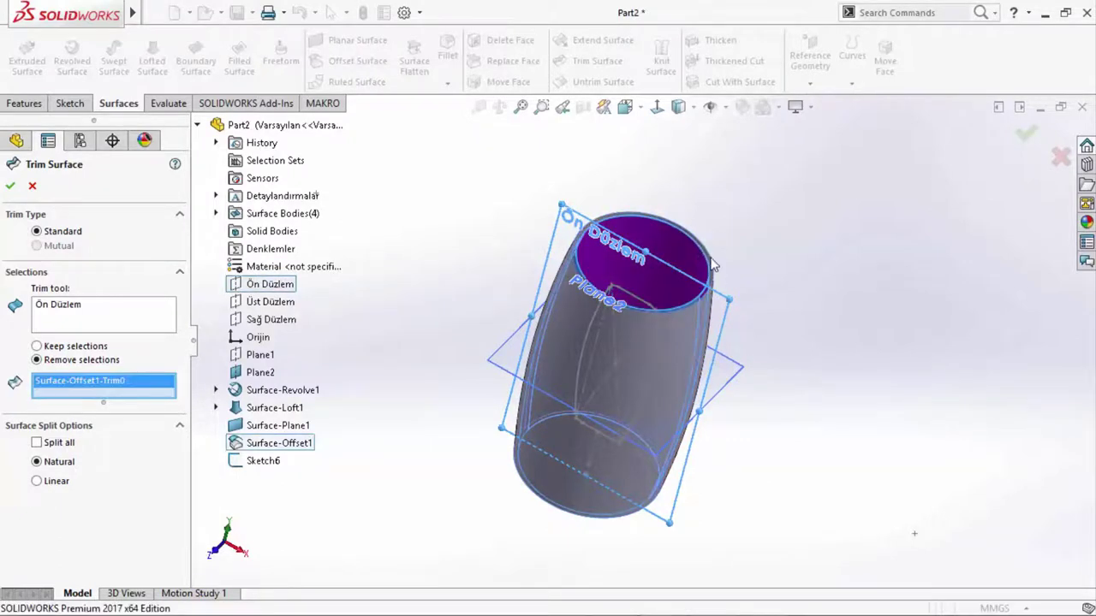
{"action": "left_click", "coordinate": [713, 267]}
{"action": "left_click", "coordinate": [725, 272]}
{"action": "key", "text": "Return"}
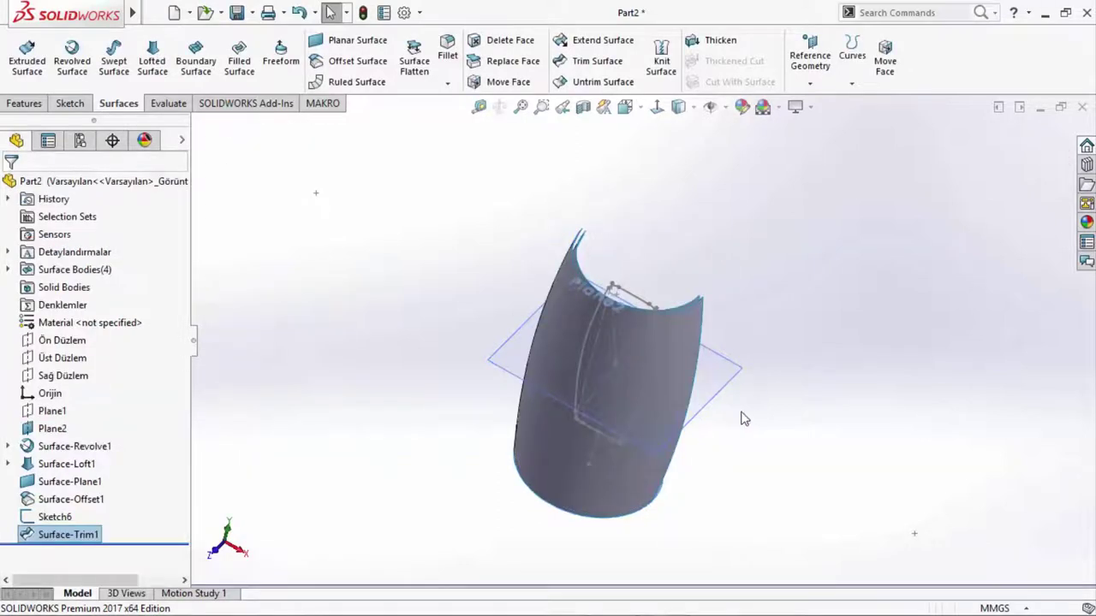
{"action": "left_click", "coordinate": [743, 418]}
{"action": "middle_click_drag", "start_coordinate": [743, 417], "coordinate": [676, 279]}
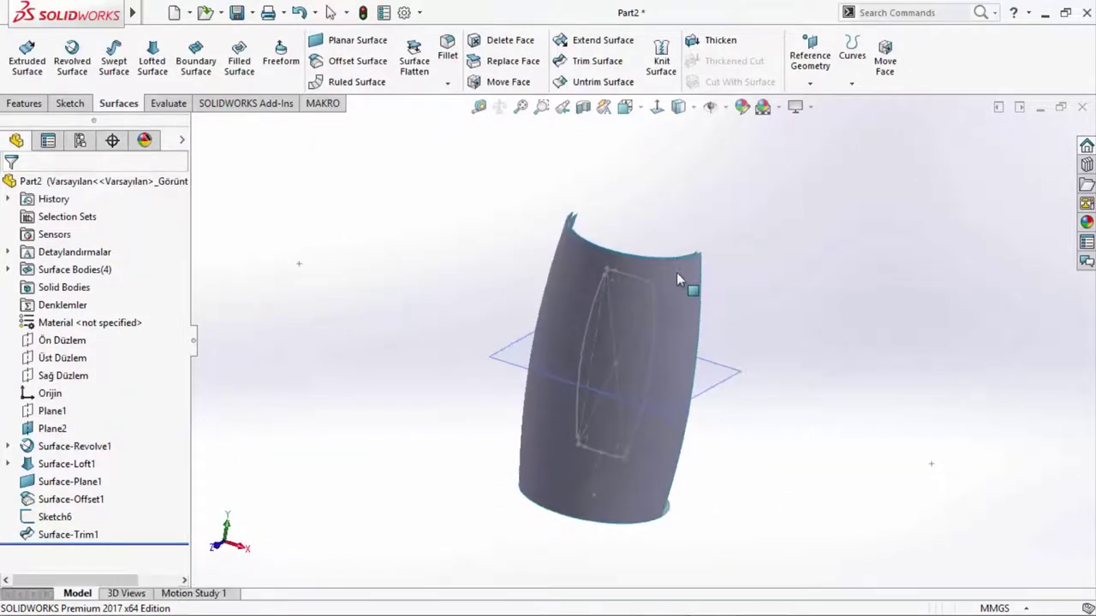
- Extrude the rounded label outline as a surface Up To Surface, stopping at Surface-Trim1
{"action": "scroll", "coordinate": [676, 274], "scroll_direction": "down", "scroll_amount": 3}
{"action": "left_click", "coordinate": [26, 53]}
{"action": "left_click", "coordinate": [593, 300]}
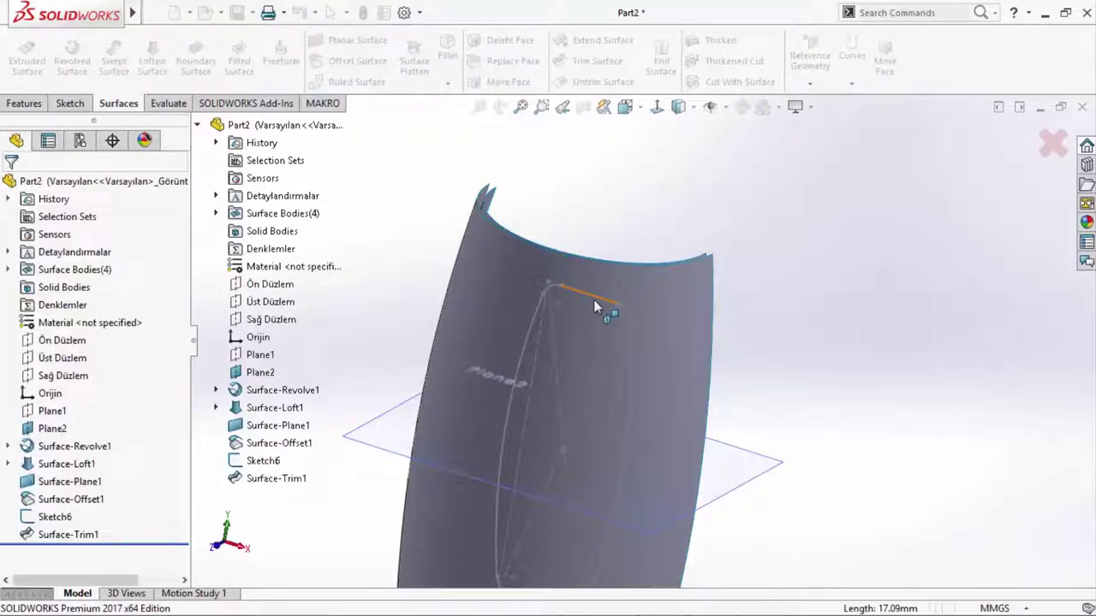
{"action": "left_click", "coordinate": [103, 282]}
{"action": "left_click", "coordinate": [60, 313]}
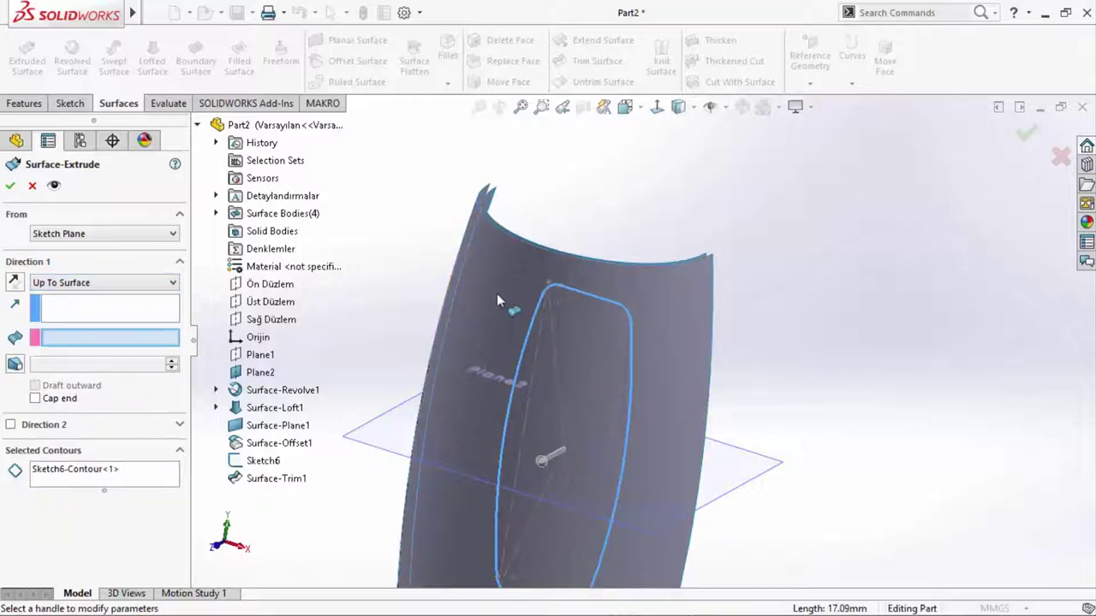
{"action": "left_click", "coordinate": [496, 294]}
{"action": "key", "text": "Return"}
{"action": "mouse_move", "coordinate": [644, 383]}
{"action": "middle_mouse_down"}
{"action": "mouse_move", "coordinate": [586, 276]}
{"action": "mouse_move", "coordinate": [584, 220]}
{"action": "mouse_move", "coordinate": [567, 245]}
{"action": "middle_mouse_up"}
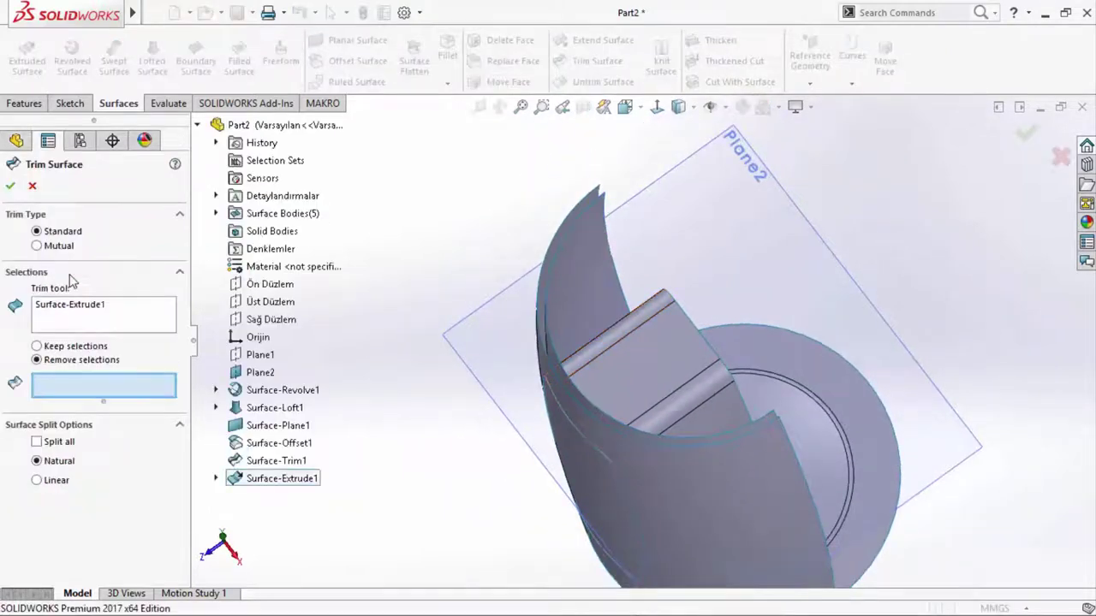
- Mutually trim Surface-Extrude1 and Surface-Trim1, removing the extrusion's centre and the jar pieces inside the label
{"action": "left_click", "coordinate": [58, 246]}
{"action": "right_click", "coordinate": [171, 304]}
{"action": "key", "text": "Escape"}
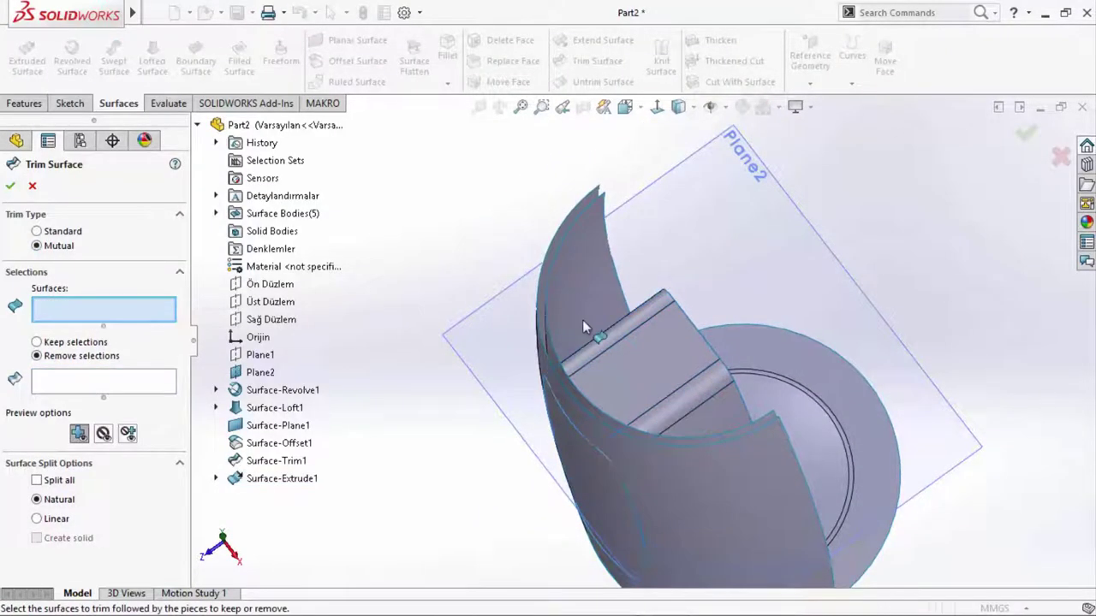
{"action": "left_click", "coordinate": [548, 282]}
{"action": "left_click", "coordinate": [552, 385]}
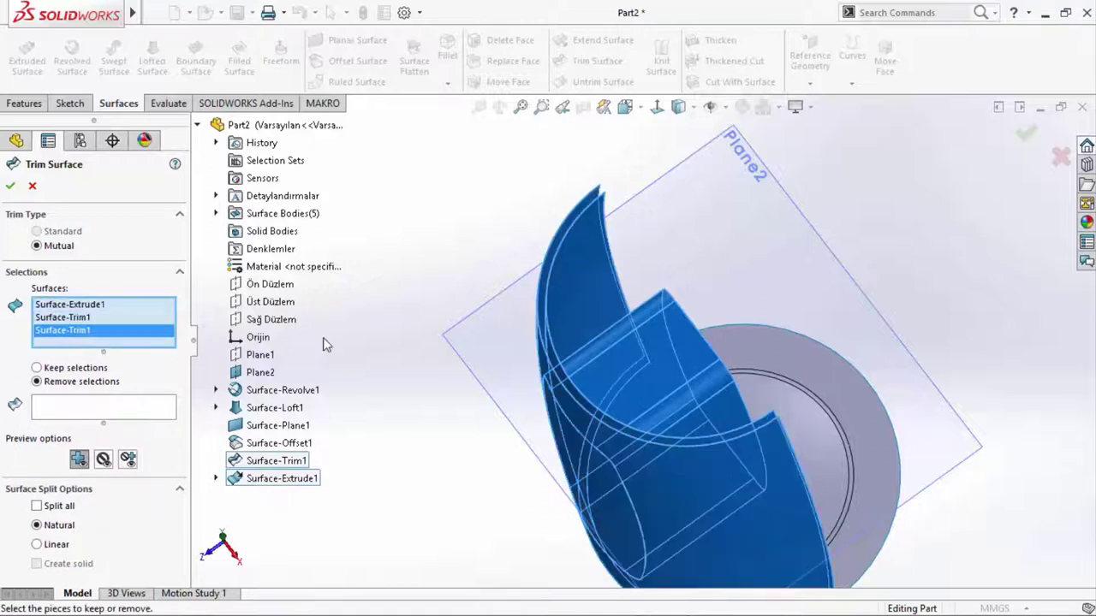
{"action": "left_click", "coordinate": [109, 407]}
{"action": "left_click", "coordinate": [656, 361]}
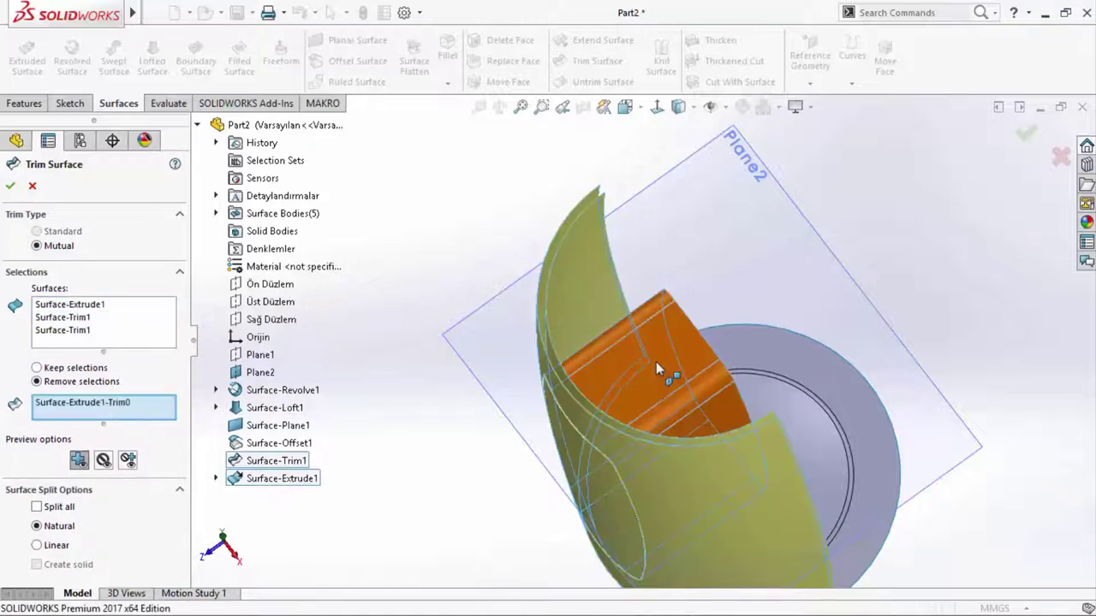
{"action": "left_click", "coordinate": [582, 324]}
{"action": "mouse_move", "coordinate": [360, 442]}
{"action": "middle_mouse_down"}
{"action": "mouse_move", "coordinate": [406, 362]}
{"action": "mouse_move", "coordinate": [470, 385]}
{"action": "mouse_move", "coordinate": [562, 482]}
{"action": "mouse_move", "coordinate": [525, 351]}
{"action": "mouse_move", "coordinate": [537, 346]}
{"action": "middle_mouse_up"}
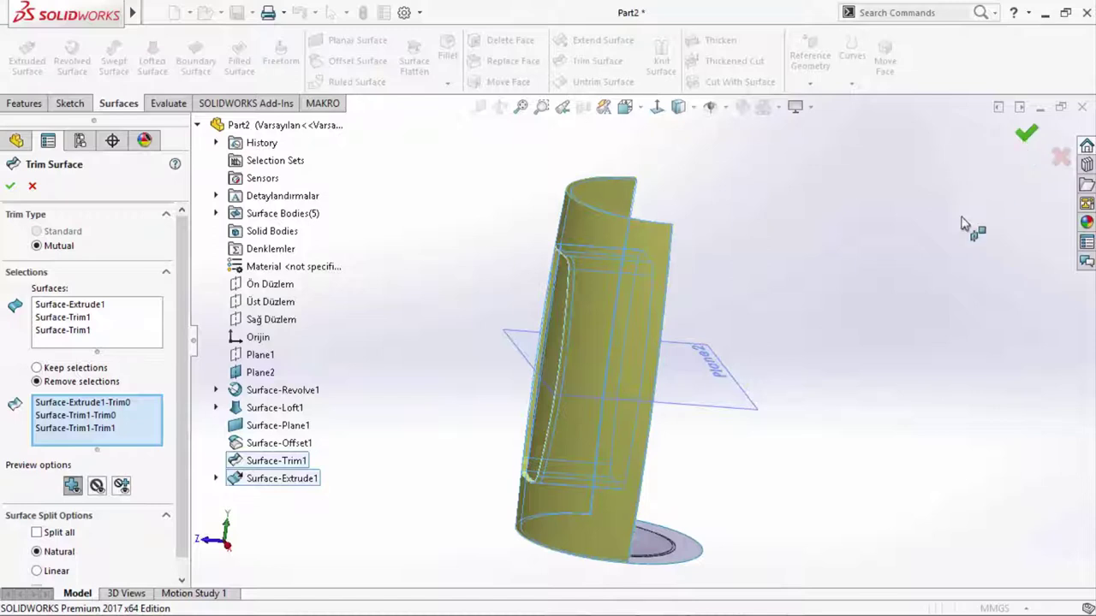
{"action": "right_click", "coordinate": [965, 224]}
{"action": "mouse_move", "coordinate": [716, 314]}
{"action": "middle_mouse_down"}
{"action": "mouse_move", "coordinate": [519, 278]}
{"action": "mouse_move", "coordinate": [745, 294]}
{"action": "mouse_move", "coordinate": [819, 337]}
{"action": "mouse_move", "coordinate": [765, 399]}
{"action": "middle_mouse_up"}
- Hide Plane2
{"action": "left_click", "coordinate": [748, 374]}
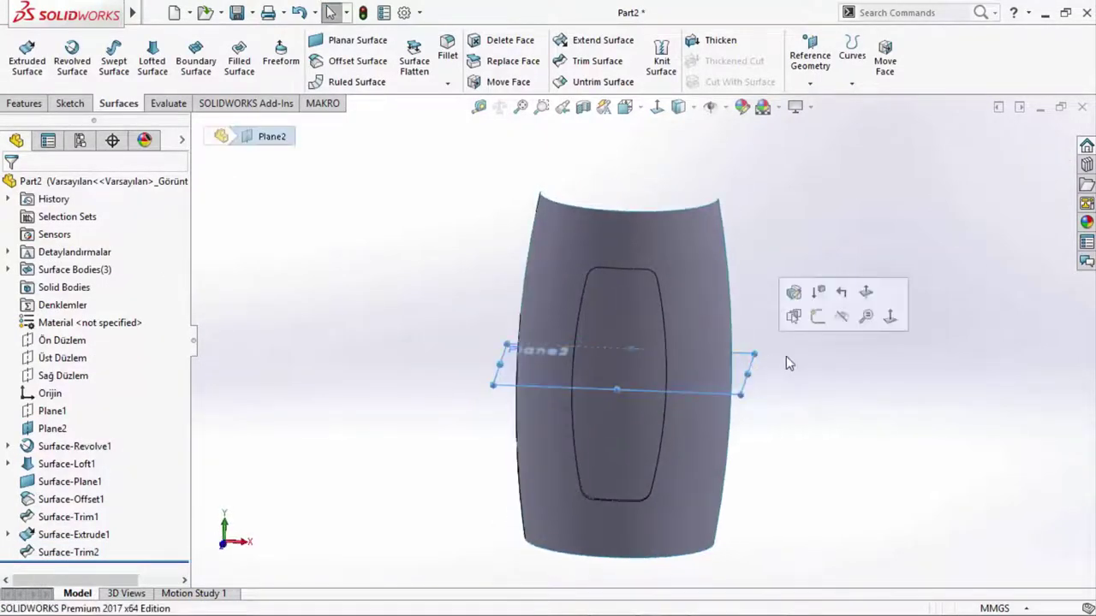
{"action": "left_click", "coordinate": [841, 316]}
{"action": "scroll", "coordinate": [692, 384], "scroll_direction": "down", "scroll_amount": 3}
{"action": "scroll", "coordinate": [625, 242], "scroll_direction": "up", "scroll_amount": 3}
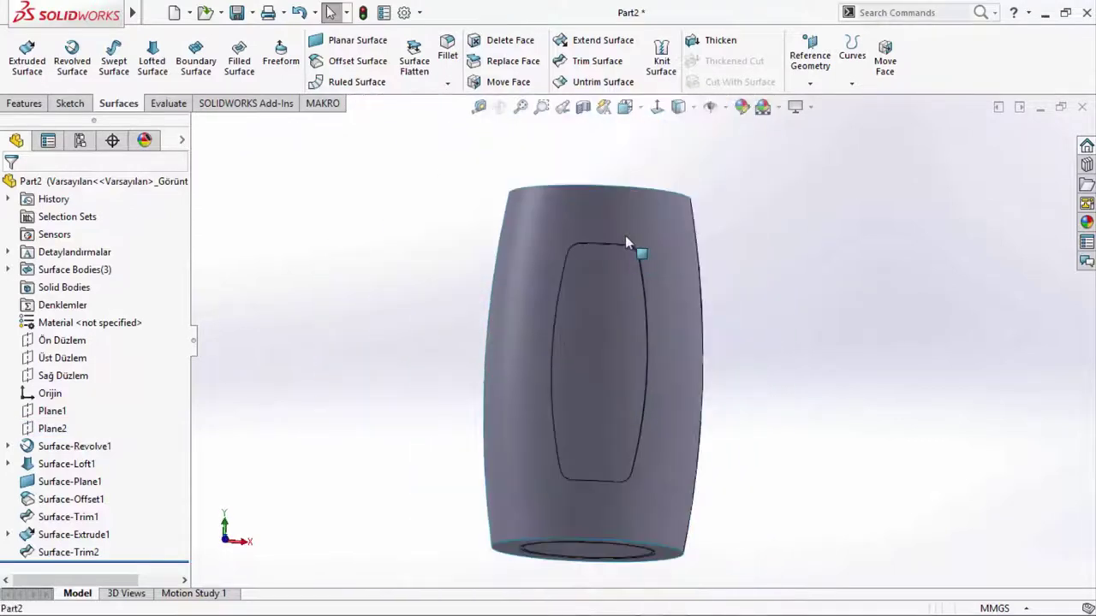
{"action": "scroll", "coordinate": [556, 188], "scroll_direction": "down", "scroll_amount": 3}
- Fillet the label recess's top outer edge with a 3 mm radius
{"action": "key", "text": "ctrl+f"}
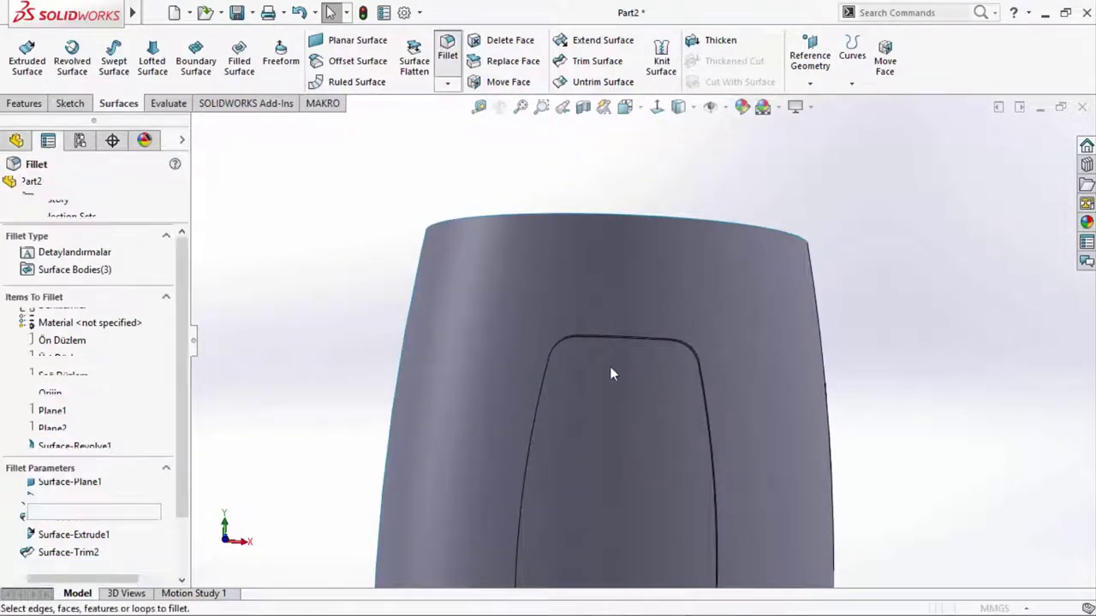
{"action": "scroll", "coordinate": [609, 366], "scroll_direction": "down", "scroll_amount": 3}
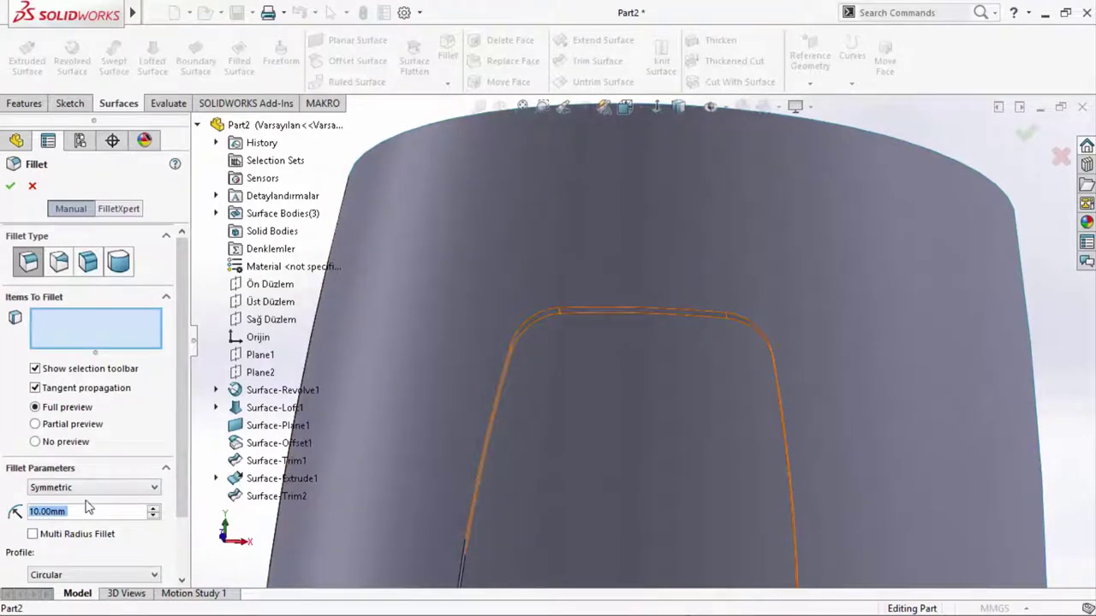
{"action": "type", "text": "3"}
{"action": "key", "text": "Return"}
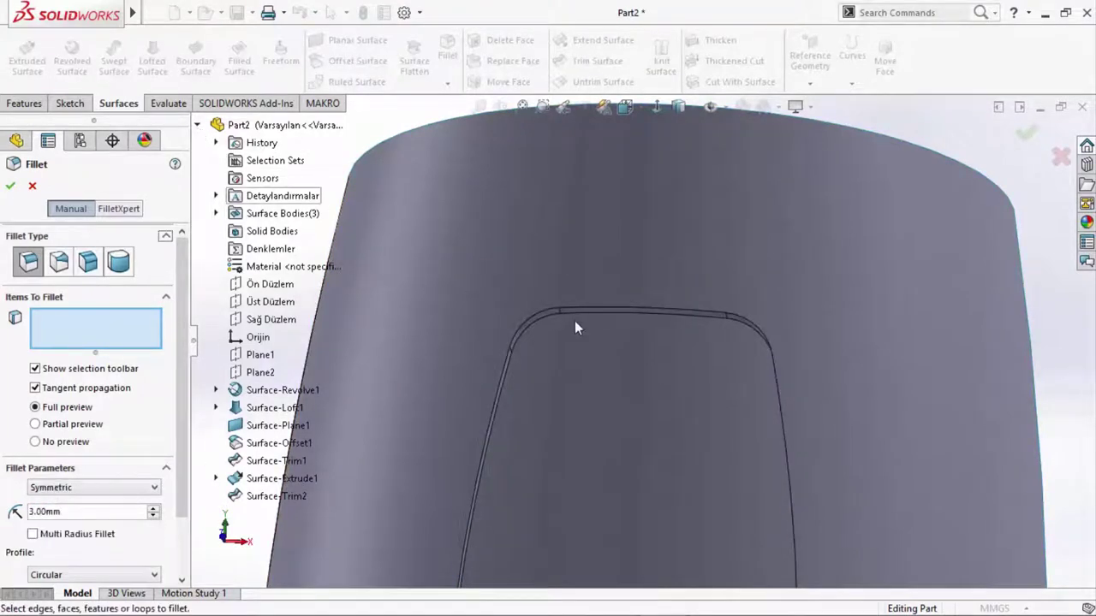
{"action": "left_click", "coordinate": [197, 125]}
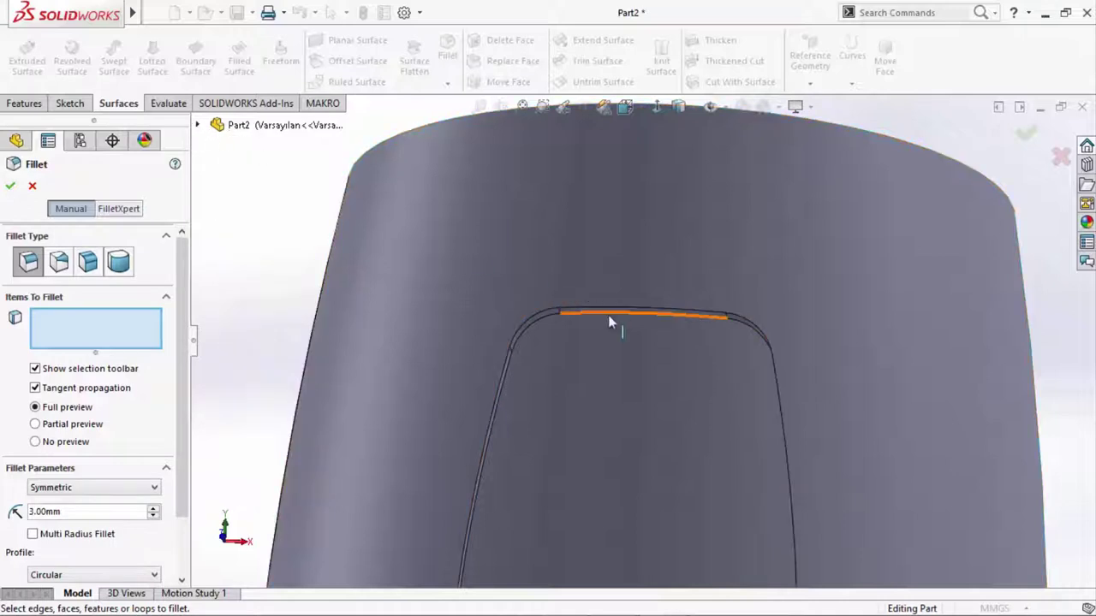
{"action": "left_click", "coordinate": [609, 315]}
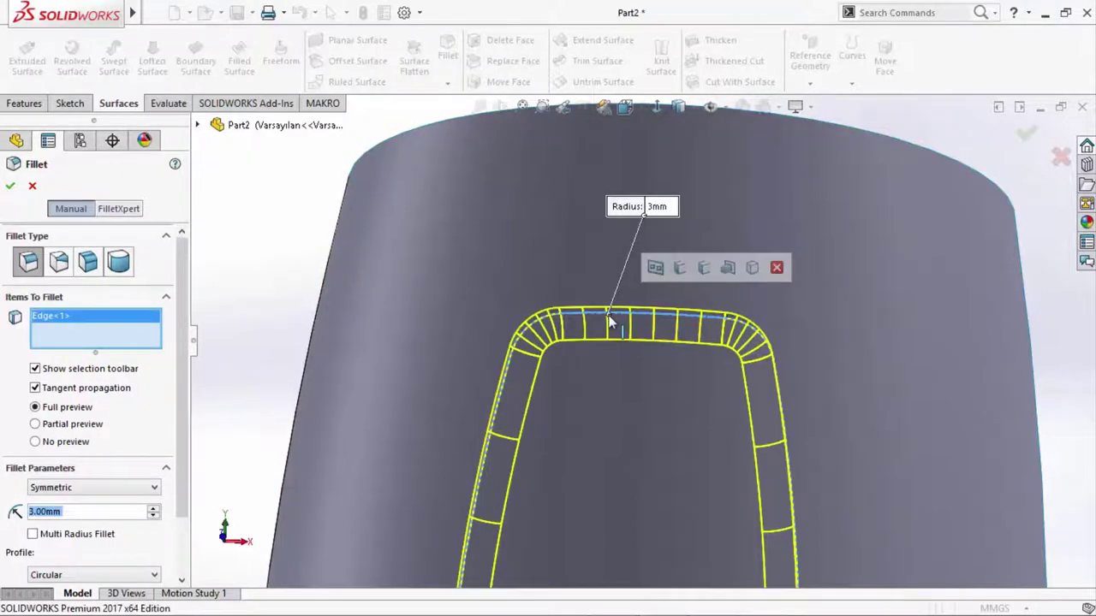
{"action": "middle_click_drag", "start_coordinate": [609, 321], "coordinate": [528, 289]}
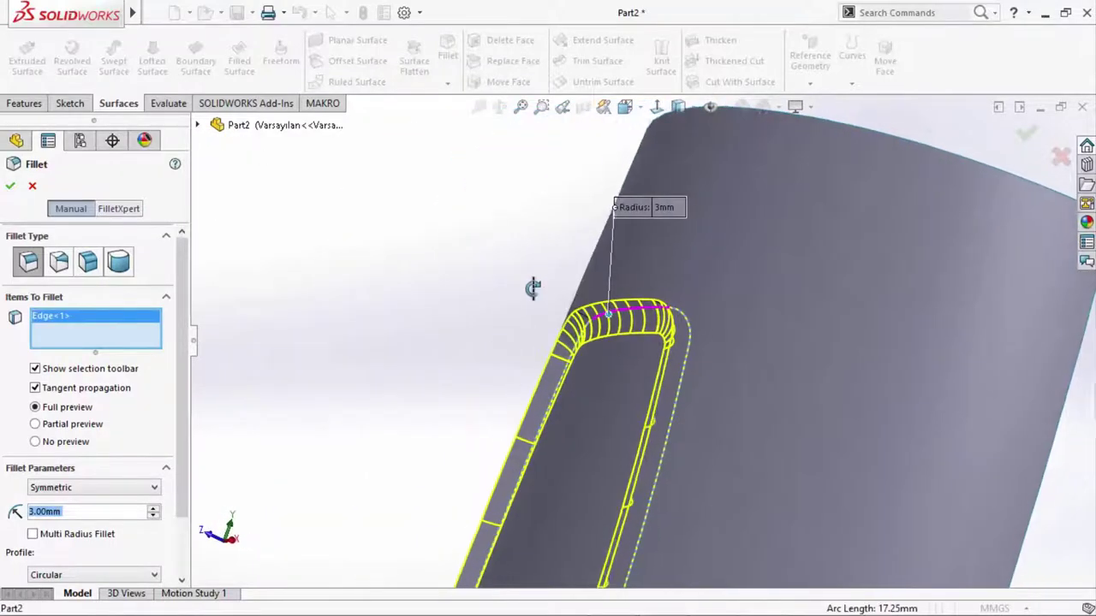
{"action": "left_click", "coordinate": [10, 187]}
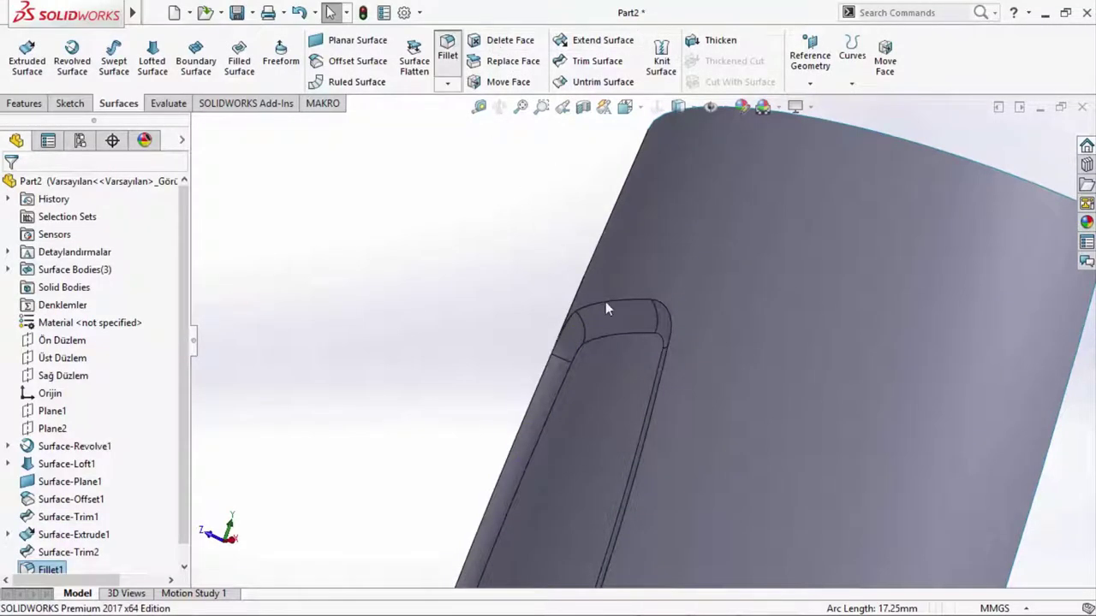
- Fillet the recess's inner top edge at 2 mm, then orbit to view the panel upright
{"action": "key", "text": "Return"}
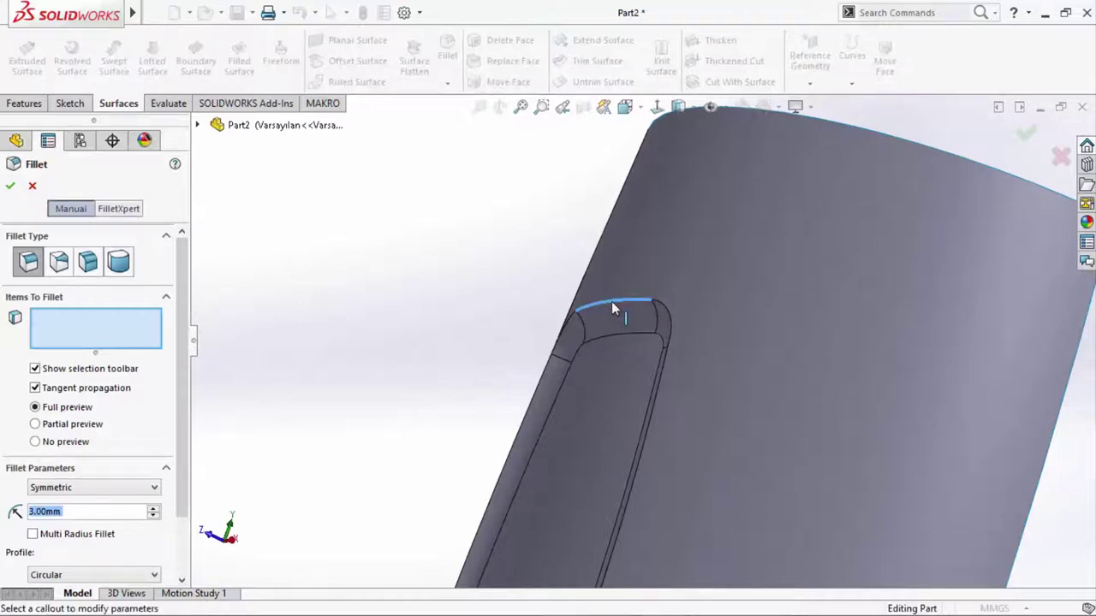
{"action": "left_click", "coordinate": [612, 305]}
{"action": "type", "text": "2"}
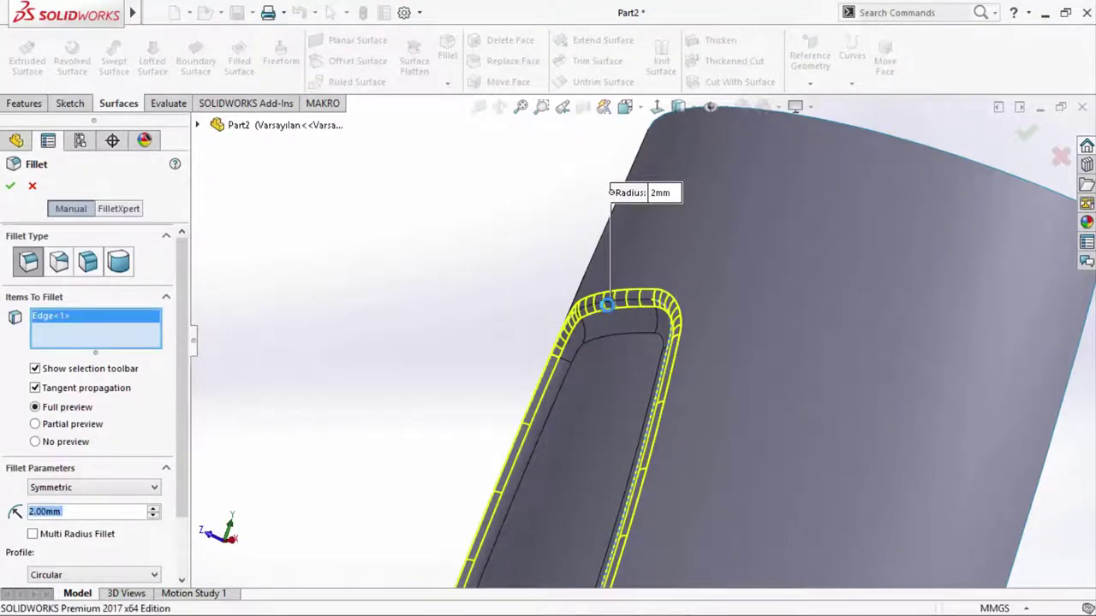
{"action": "key", "text": "Return"}
{"action": "scroll", "coordinate": [611, 315], "scroll_direction": "up", "scroll_amount": 3}
{"action": "mouse_move", "coordinate": [611, 315]}
{"action": "middle_mouse_down"}
{"action": "mouse_move", "coordinate": [701, 317]}
{"action": "mouse_move", "coordinate": [710, 488]}
{"action": "middle_mouse_up"}
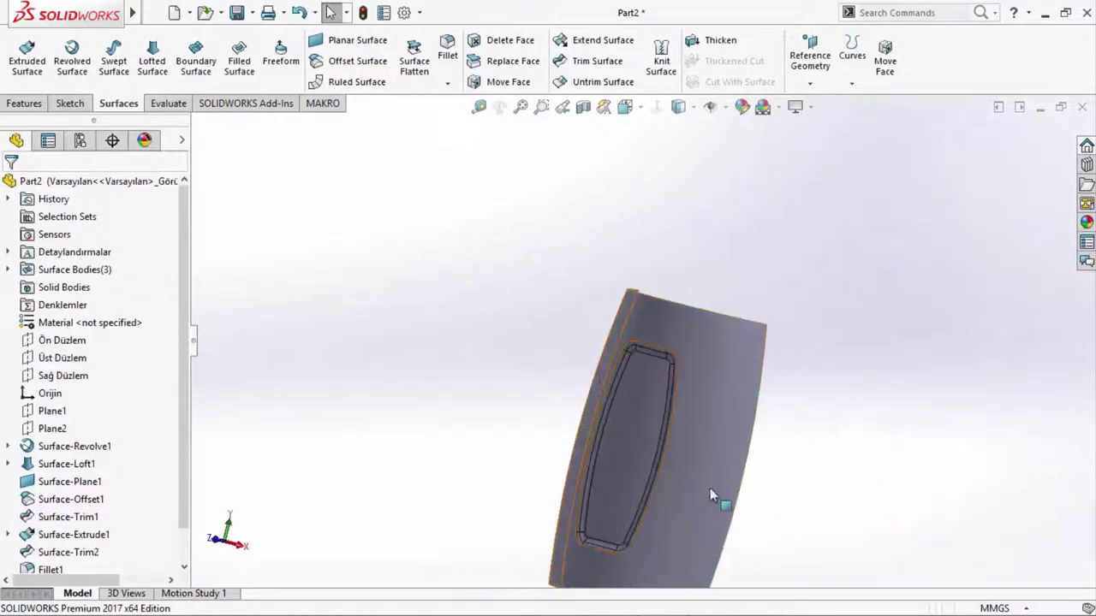
{"action": "scroll", "coordinate": [622, 525], "scroll_direction": "down", "scroll_amount": 3}
{"action": "scroll", "coordinate": [642, 385], "scroll_direction": "down", "scroll_amount": 2}
{"action": "middle_click_drag", "start_coordinate": [642, 385], "coordinate": [620, 476]}
{"action": "scroll", "coordinate": [647, 369], "scroll_direction": "up", "scroll_amount": 3}
{"action": "scroll", "coordinate": [680, 231], "scroll_direction": "down", "scroll_amount": 3}
{"action": "mouse_move", "coordinate": [692, 245]}
{"action": "middle_mouse_down"}
{"action": "mouse_move", "coordinate": [683, 273]}
{"action": "mouse_move", "coordinate": [640, 293]}
{"action": "mouse_move", "coordinate": [577, 296]}
{"action": "mouse_move", "coordinate": [656, 313]}
{"action": "mouse_move", "coordinate": [780, 267]}
{"action": "middle_mouse_up"}
{"action": "mouse_move", "coordinate": [782, 306]}
{"action": "middle_mouse_down"}
{"action": "mouse_move", "coordinate": [758, 240]}
{"action": "mouse_move", "coordinate": [763, 188]}
{"action": "mouse_move", "coordinate": [736, 186]}
{"action": "mouse_move", "coordinate": [756, 203]}
{"action": "mouse_move", "coordinate": [761, 185]}
{"action": "middle_mouse_up"}
{"action": "scroll", "coordinate": [740, 167], "scroll_direction": "down", "scroll_amount": 1}
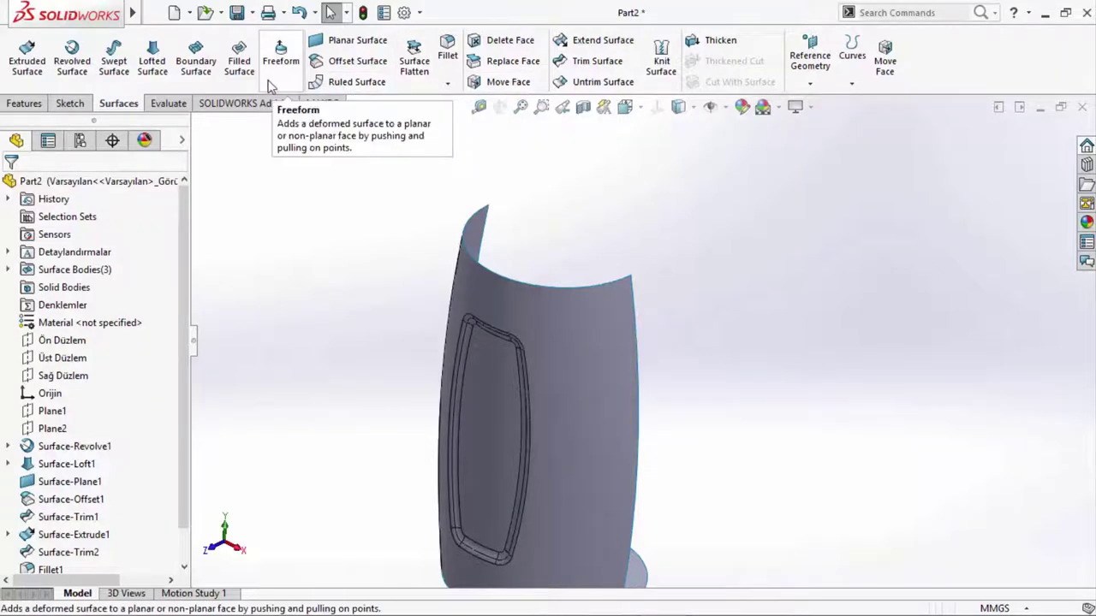
- Mirror the filleted panel surface body across Ön Düzlem to create the back label
{"action": "left_click", "coordinate": [24, 102]}
{"action": "left_click", "coordinate": [589, 82]}
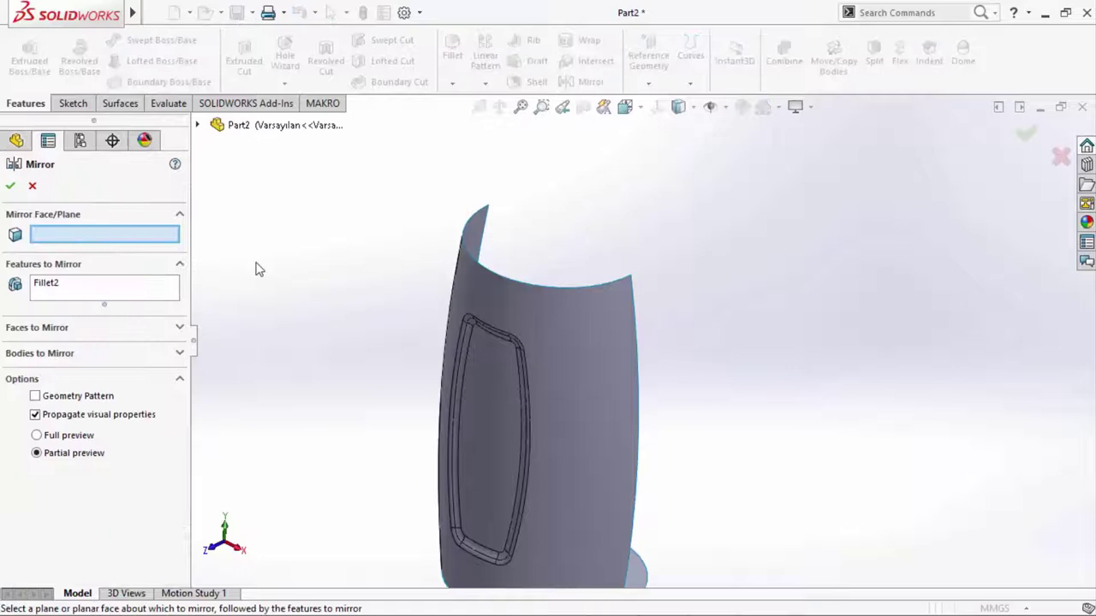
{"action": "right_click", "coordinate": [97, 287]}
{"action": "left_click", "coordinate": [154, 294]}
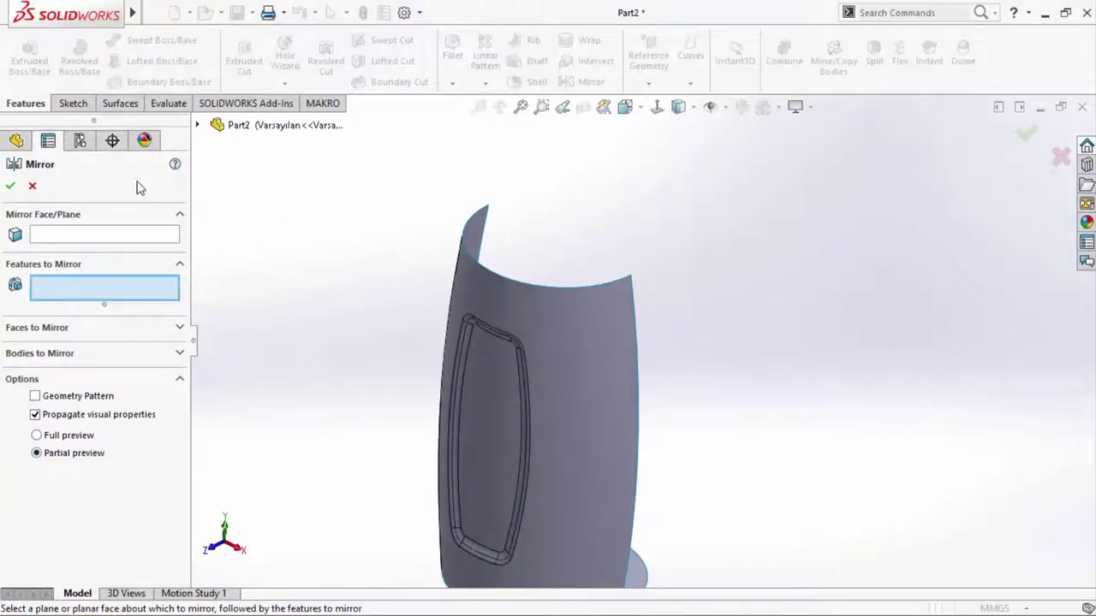
{"action": "left_click", "coordinate": [198, 125]}
{"action": "left_click", "coordinate": [270, 283]}
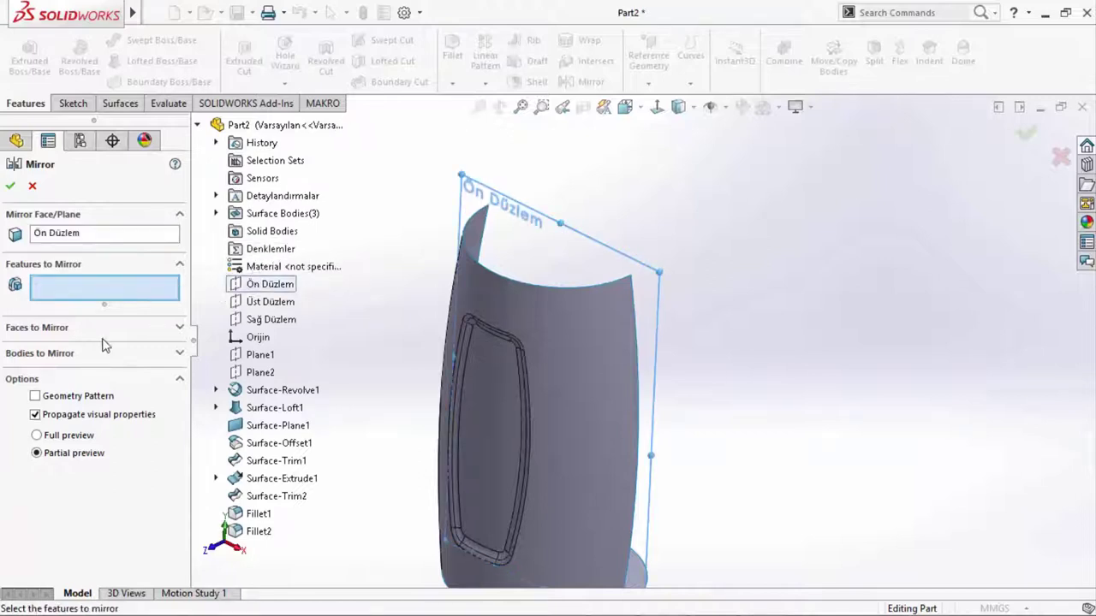
{"action": "left_click", "coordinate": [58, 353]}
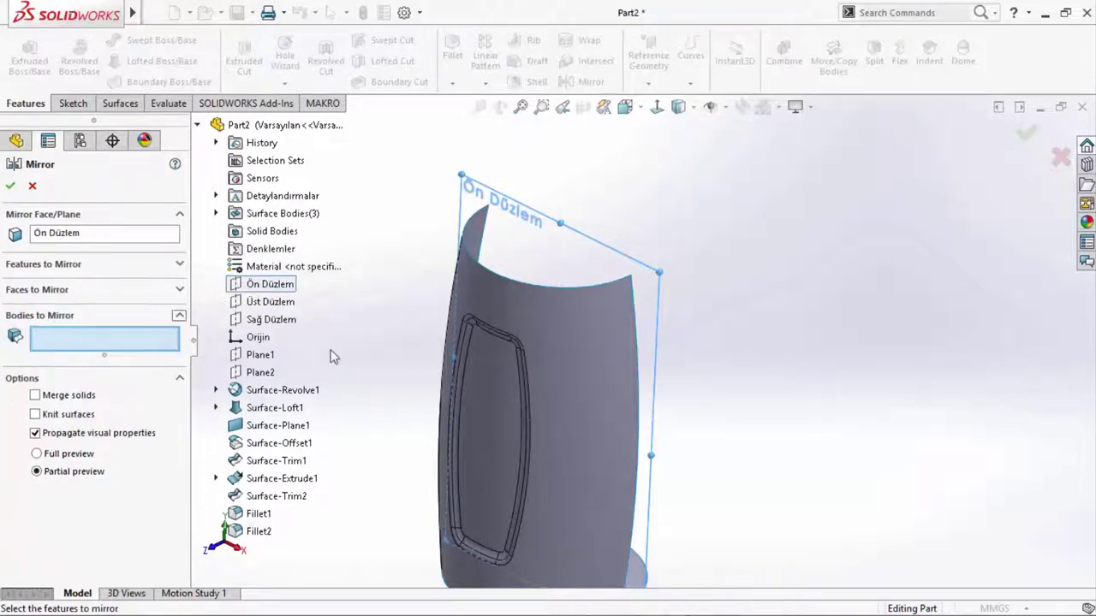
{"action": "left_click", "coordinate": [487, 348]}
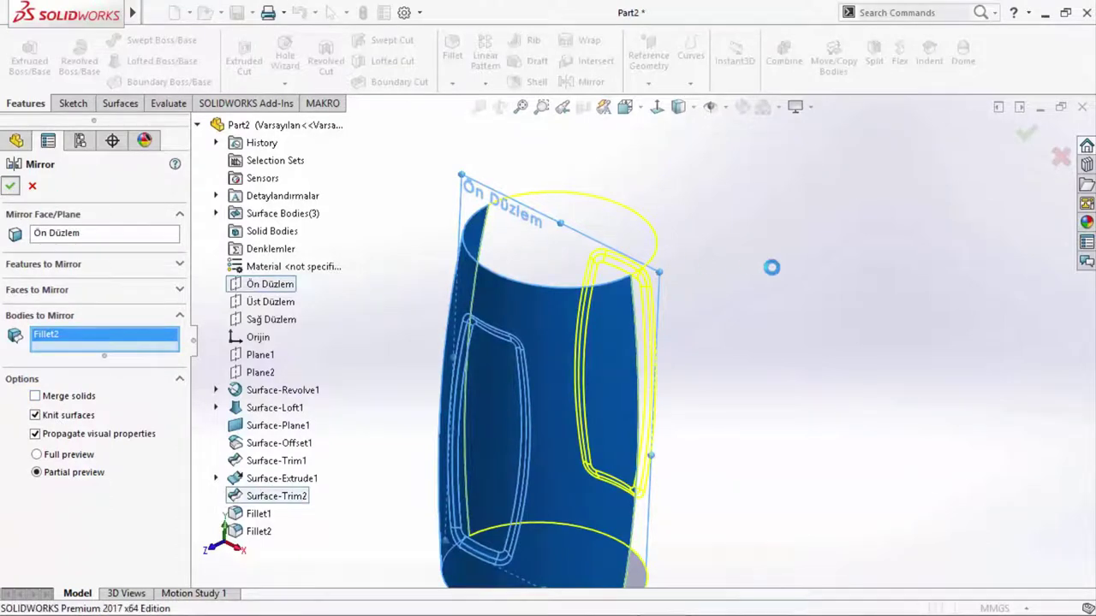
{"action": "mouse_move", "coordinate": [709, 382]}
{"action": "middle_mouse_down"}
{"action": "mouse_move", "coordinate": [651, 151]}
{"action": "mouse_move", "coordinate": [658, 306]}
{"action": "mouse_move", "coordinate": [611, 363]}
{"action": "middle_mouse_up"}
{"action": "scroll", "coordinate": [109, 395], "scroll_direction": "down", "scroll_amount": 3}
{"action": "scroll", "coordinate": [60, 326], "scroll_direction": "up", "scroll_amount": 3}
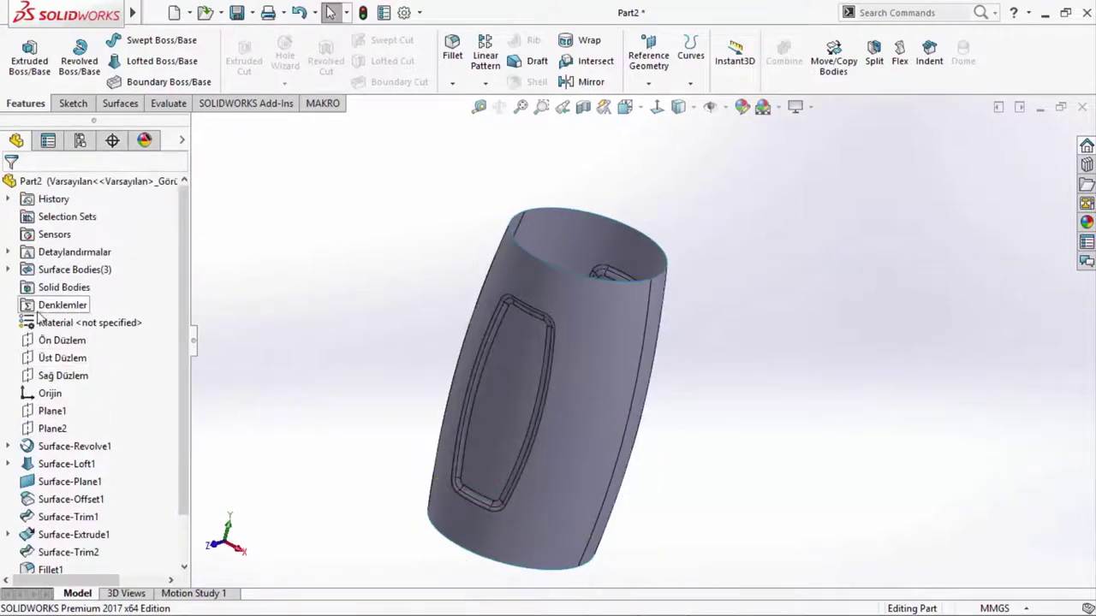
- Show the hidden Surface-Plane1 top surface and review the closed jar
{"action": "left_click", "coordinate": [10, 272]}
{"action": "left_click", "coordinate": [85, 305]}
{"action": "right_click", "coordinate": [86, 305]}
{"action": "left_click", "coordinate": [743, 309]}
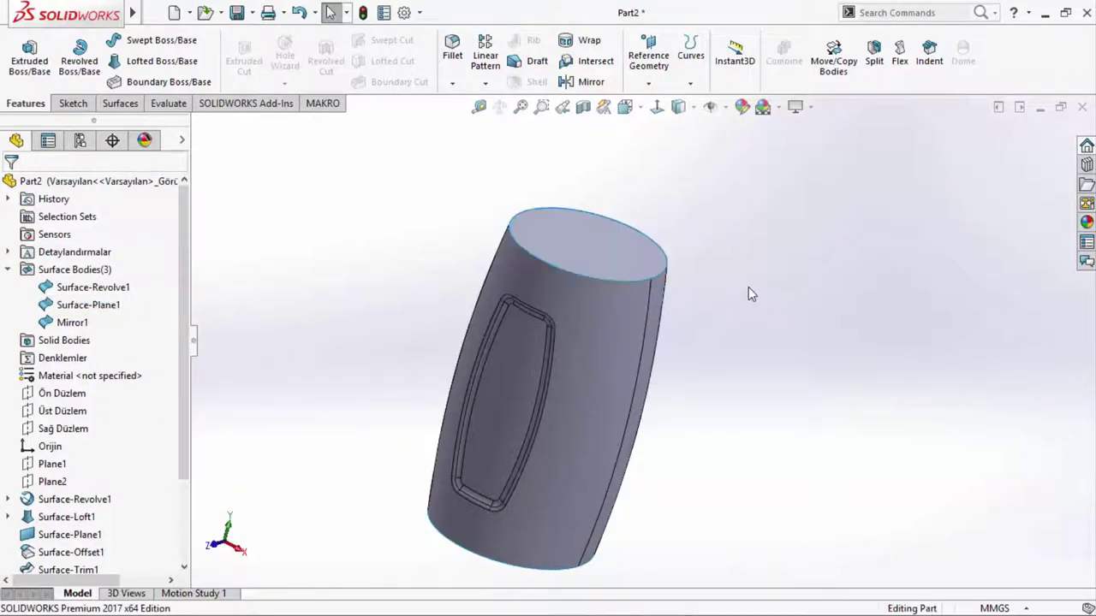
{"action": "middle_click_drag", "start_coordinate": [760, 305], "coordinate": [719, 439]}
{"action": "mouse_move", "coordinate": [693, 479]}
{"action": "middle_mouse_down"}
{"action": "mouse_move", "coordinate": [758, 320]}
{"action": "mouse_move", "coordinate": [734, 451]}
{"action": "middle_mouse_up"}
- Zoom the reference drawing into detail Z showing the neck's Ø68, Ø55 and Ø51 dimensions
{"action": "left_click", "coordinate": [613, 599]}
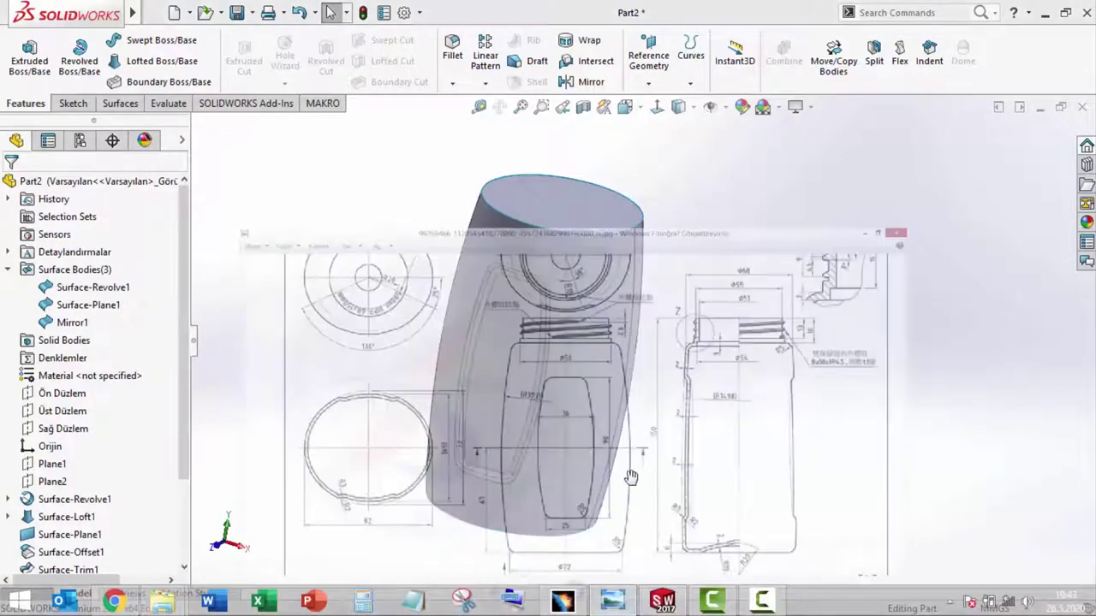
{"action": "scroll", "coordinate": [642, 402], "scroll_direction": "up", "scroll_amount": 1}
{"action": "scroll", "coordinate": [645, 382], "scroll_direction": "up", "scroll_amount": 1}
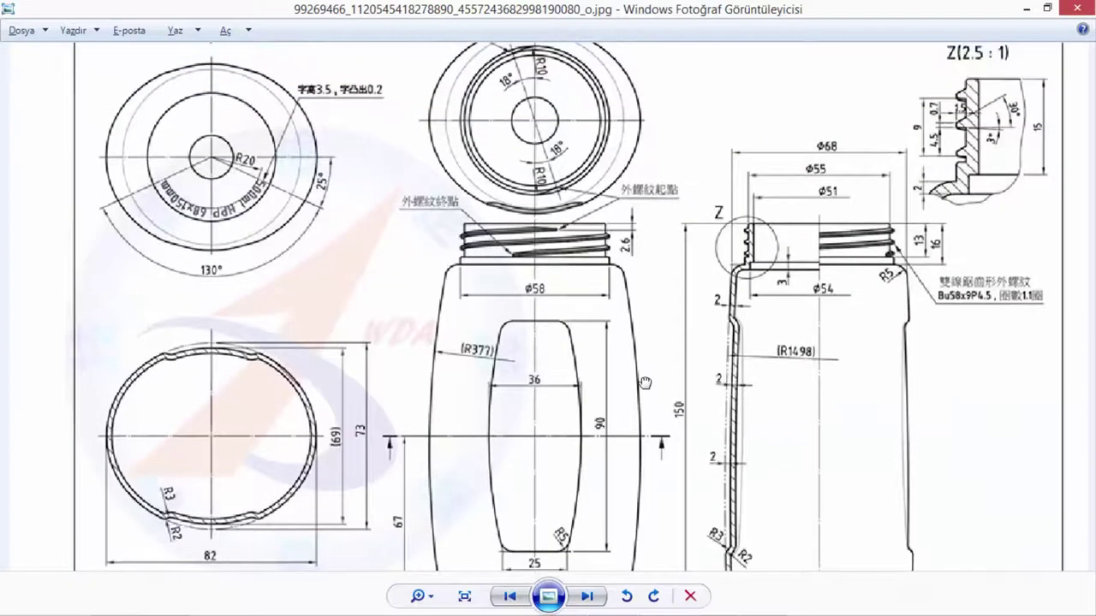
{"action": "left_click_drag", "start_coordinate": [556, 267], "coordinate": [557, 295]}
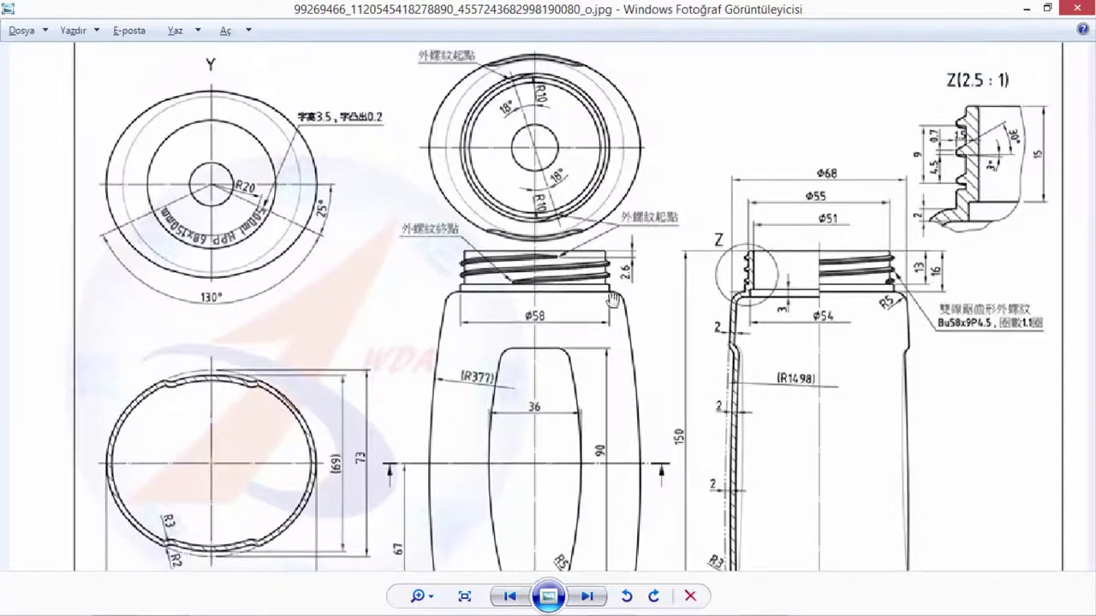
{"action": "scroll", "coordinate": [820, 268], "scroll_direction": "up", "scroll_amount": 2}
{"action": "left_click_drag", "start_coordinate": [782, 221], "coordinate": [640, 259]}
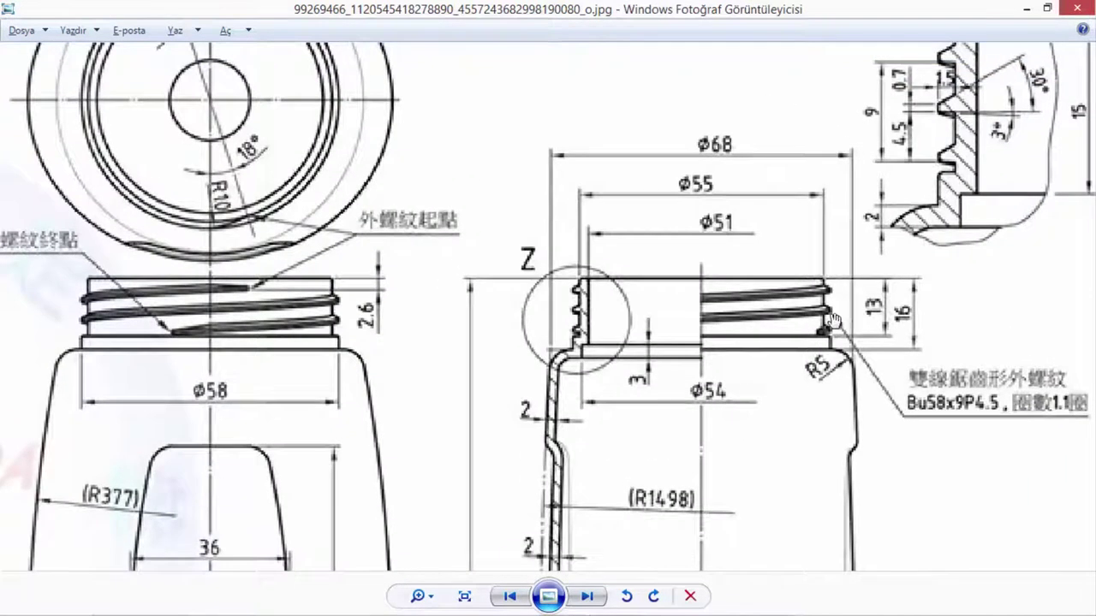
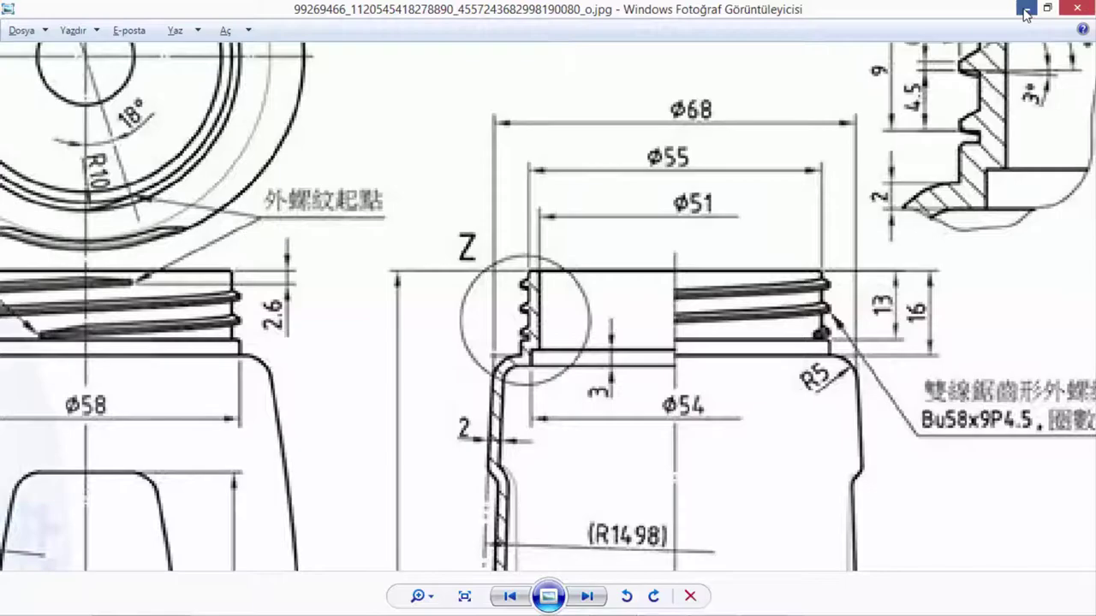
- Minimize the bottle drawing and turn the SOLIDWORKS bottle model upright
{"action": "left_click", "coordinate": [1025, 12]}
{"action": "middle_click_drag", "start_coordinate": [820, 130], "coordinate": [637, 180]}
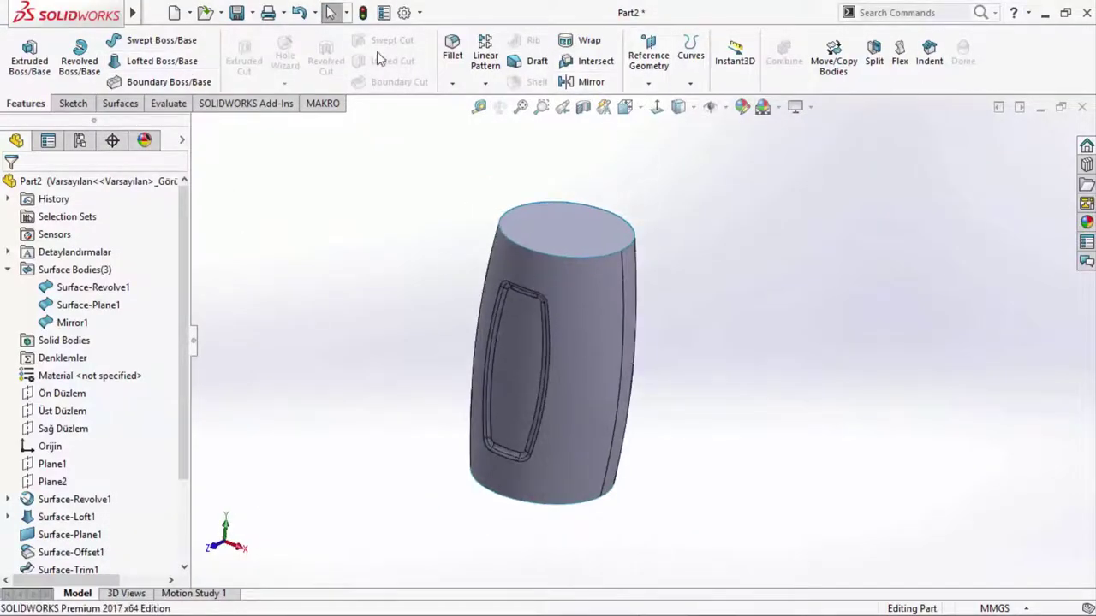
- Start a sketch on the bottle's flat top face and view it face-on
{"action": "left_click", "coordinate": [120, 103]}
{"action": "scroll", "coordinate": [563, 245], "scroll_direction": "down", "scroll_amount": 3}
{"action": "left_click", "coordinate": [600, 224]}
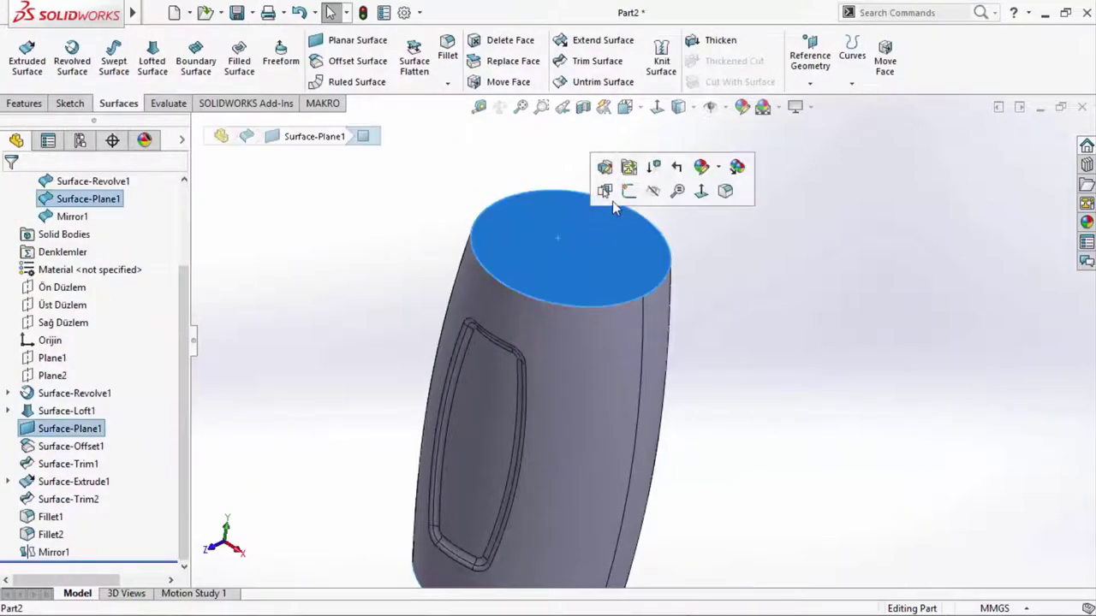
{"action": "left_click", "coordinate": [623, 199]}
{"action": "left_click", "coordinate": [656, 108]}
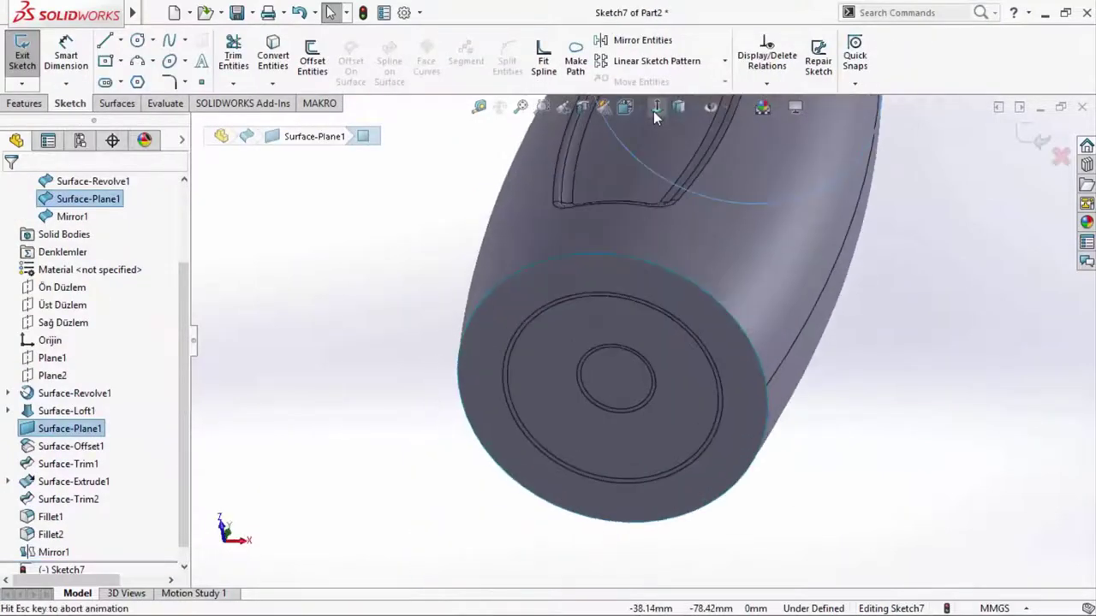
{"action": "left_click", "coordinate": [655, 108]}
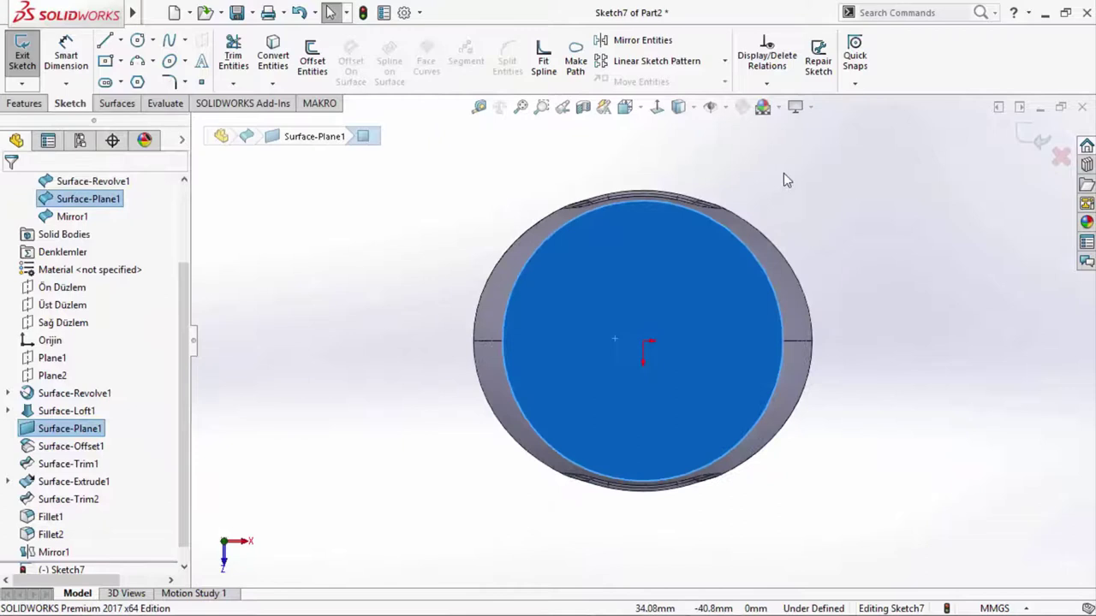
- Draw a circle centred on the origin, dimension it to 55 mm diameter, and exit the sketch
{"action": "left_click", "coordinate": [137, 41]}
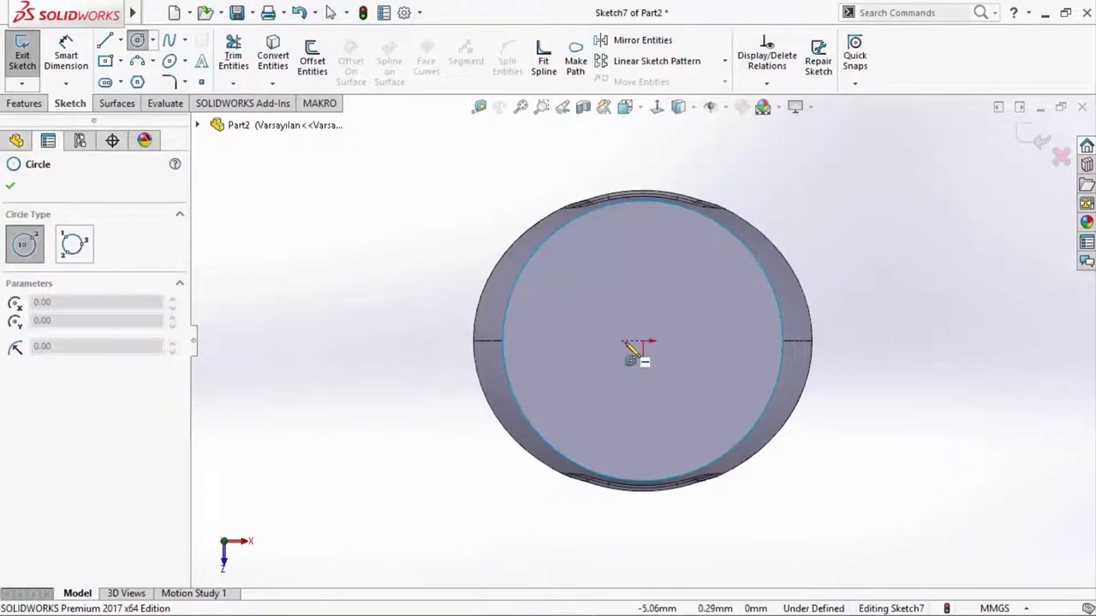
{"action": "left_click", "coordinate": [642, 341]}
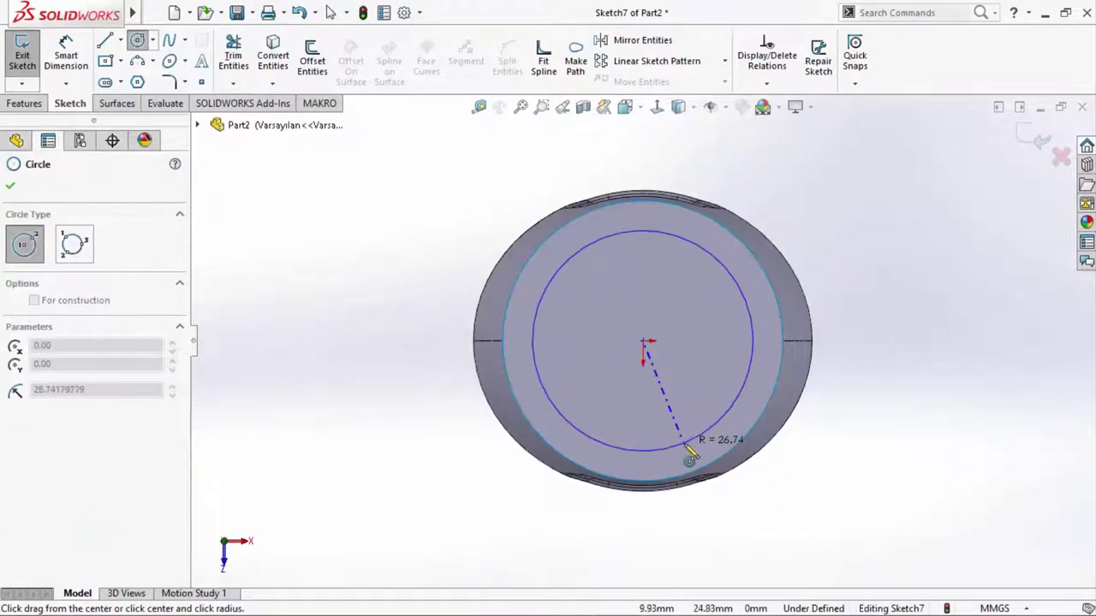
{"action": "left_click", "coordinate": [691, 438]}
{"action": "left_click", "coordinate": [66, 53]}
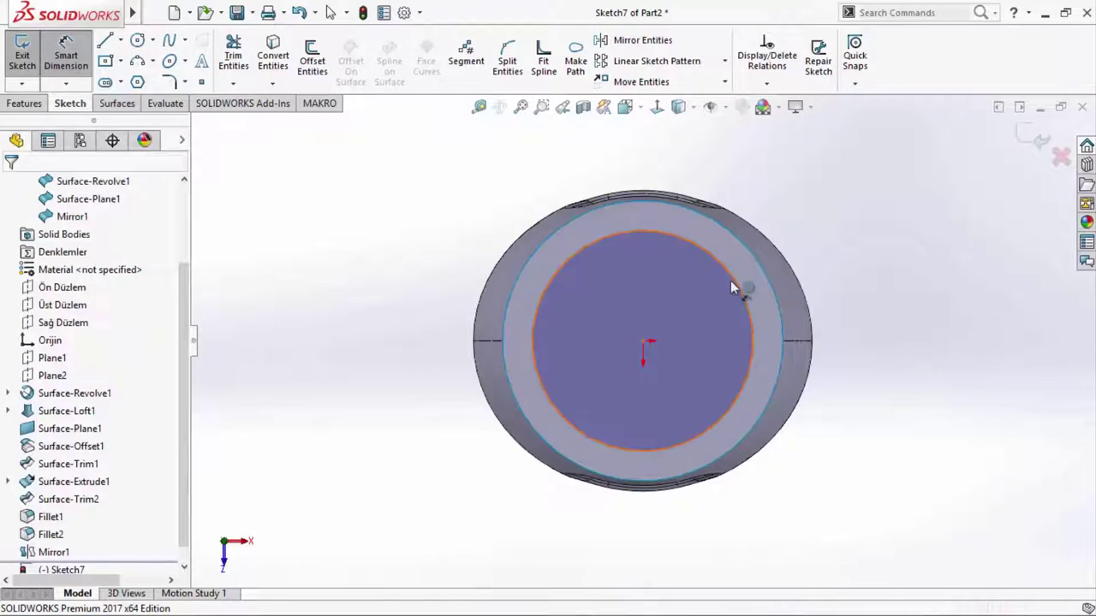
{"action": "left_click", "coordinate": [802, 227]}
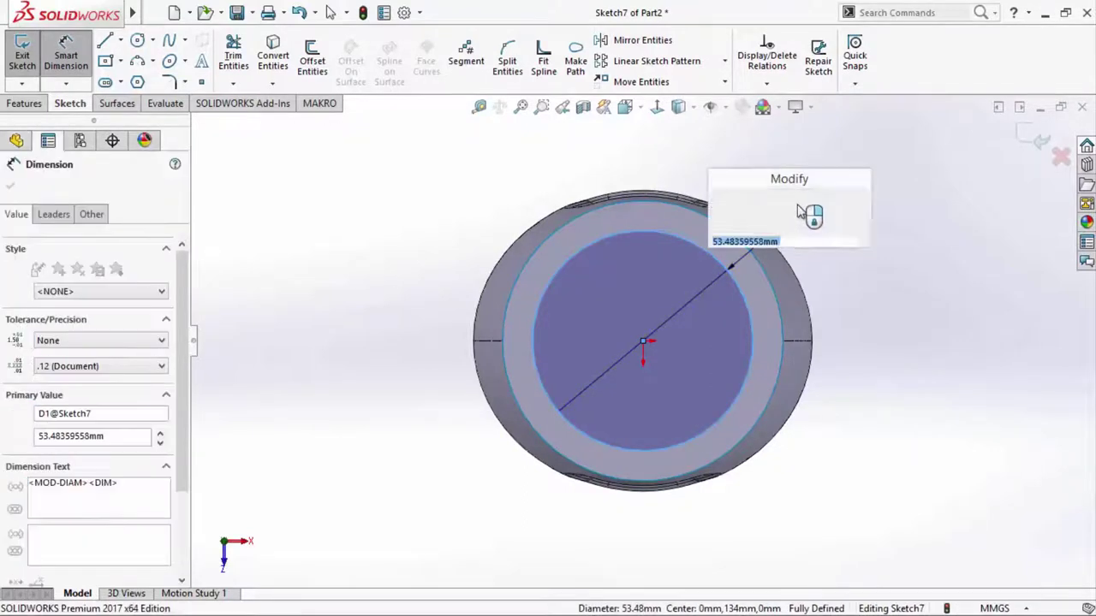
{"action": "type", "text": "55"}
{"action": "key", "text": "Return"}
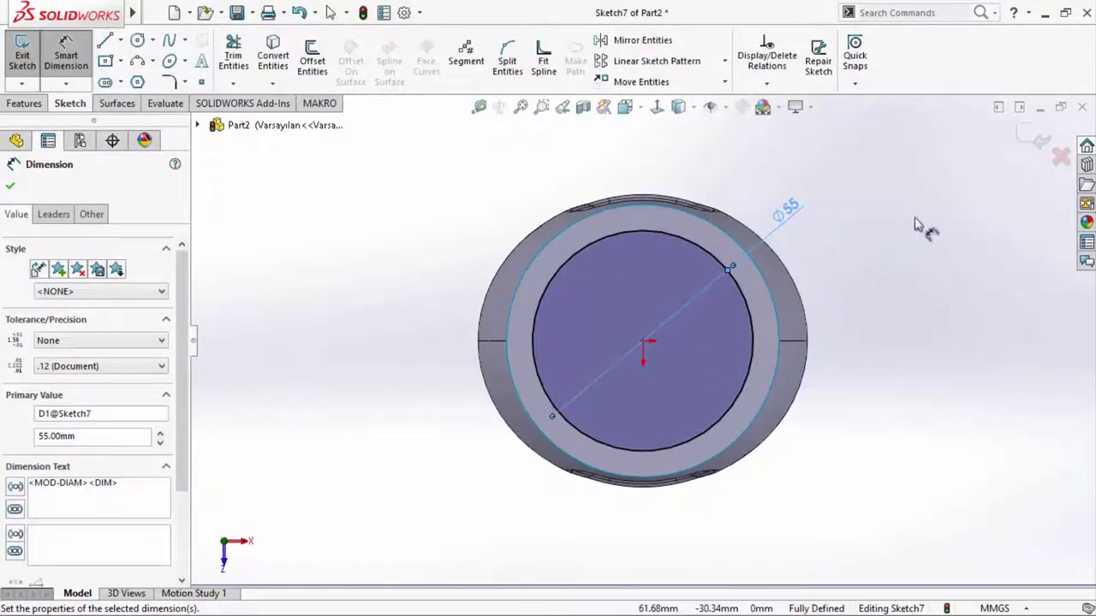
{"action": "left_click", "coordinate": [1039, 140]}
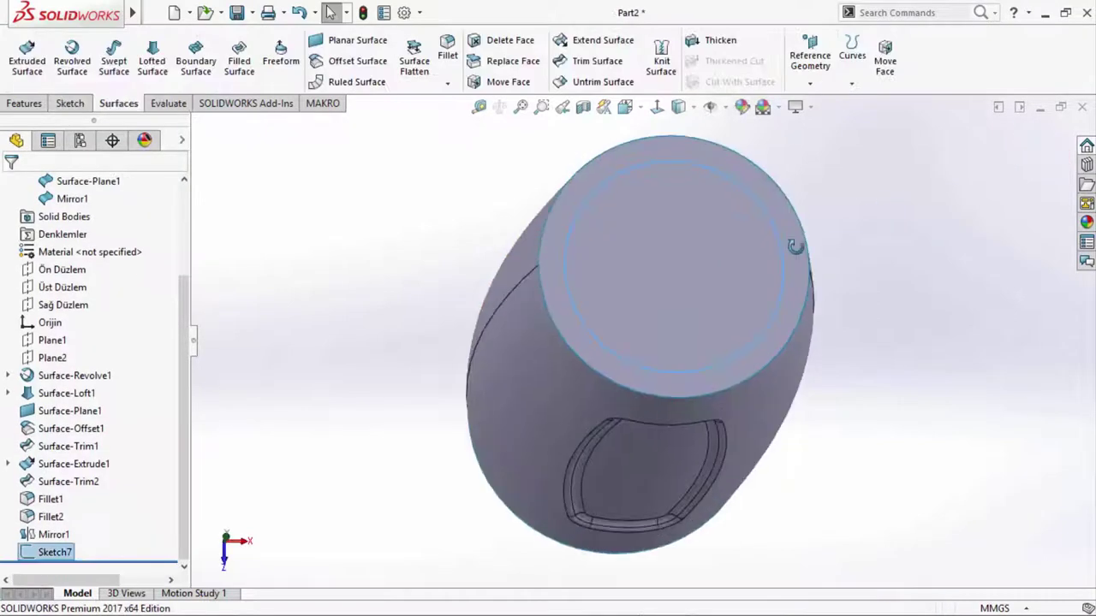
- Extrude the 55 mm circle upward as a surface with 16 mm blind depth
{"action": "left_click", "coordinate": [32, 79]}
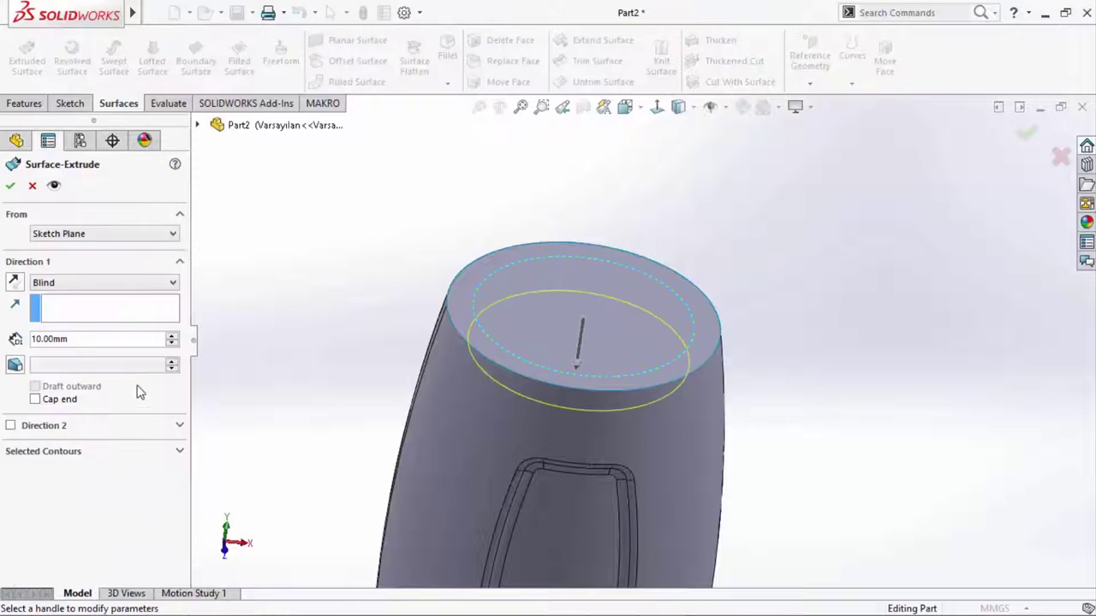
{"action": "double_click", "coordinate": [70, 338]}
{"action": "type", "text": "16"}
{"action": "key", "text": "Return"}
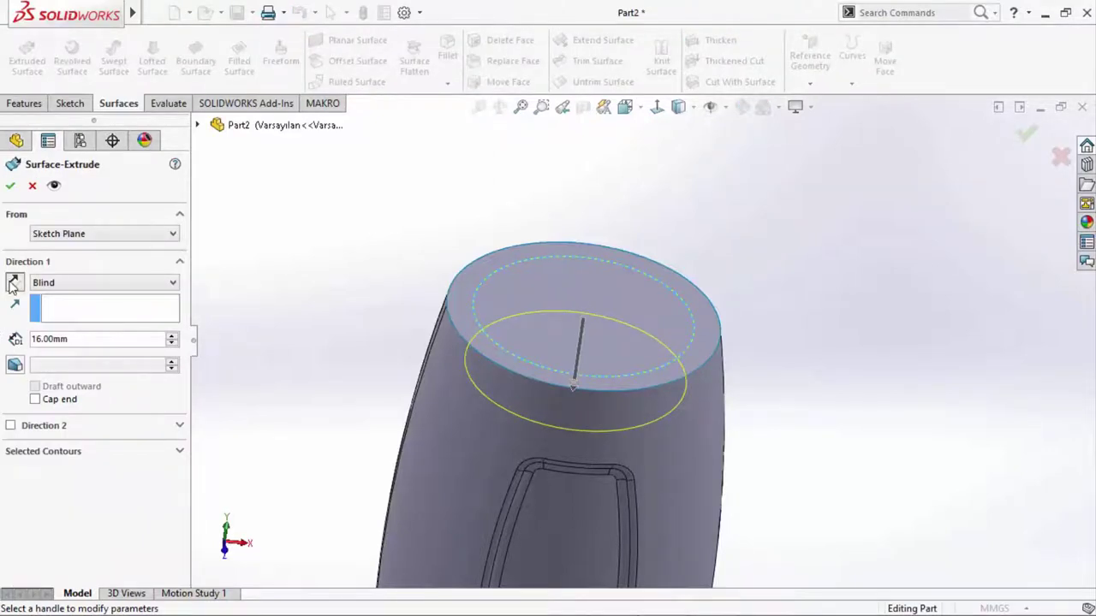
{"action": "left_click", "coordinate": [13, 282]}
{"action": "left_click", "coordinate": [10, 185]}
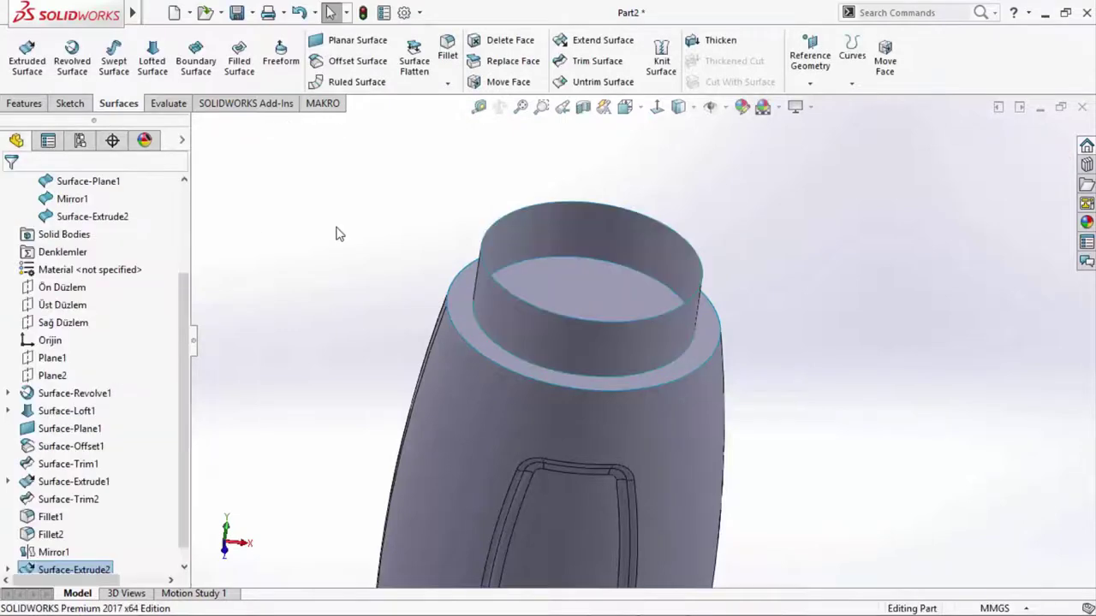
- Orbit around the new neck cylinder, then return to the bottle drawing
{"action": "middle_click_drag", "start_coordinate": [337, 232], "coordinate": [425, 377]}
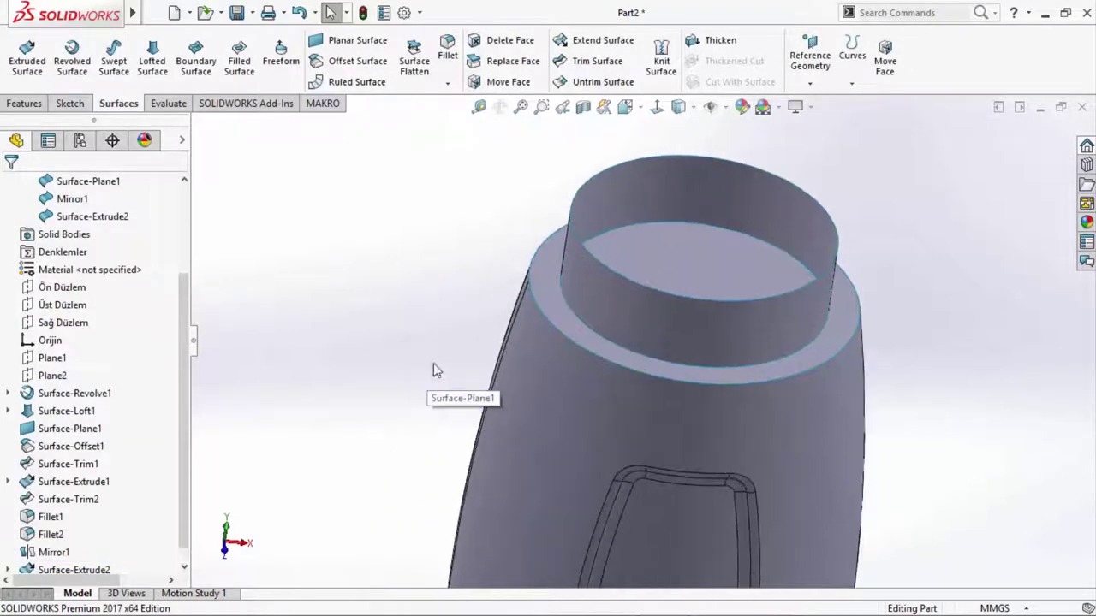
{"action": "middle_click_drag", "start_coordinate": [814, 220], "coordinate": [751, 166]}
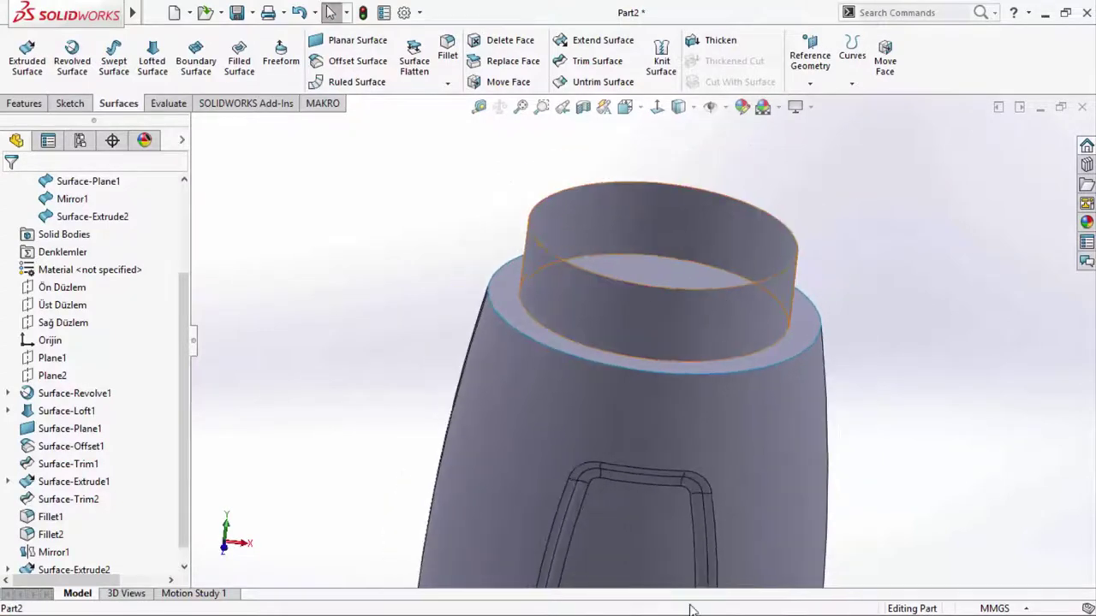
{"action": "left_click", "coordinate": [643, 601]}
- Zoom and pan the drawing to read the Ø55, Ø51 and 16 mm neck dimensions, then minimize it
{"action": "scroll", "coordinate": [503, 315], "scroll_direction": "up", "scroll_amount": 1}
{"action": "scroll", "coordinate": [503, 318], "scroll_direction": "up", "scroll_amount": 1}
{"action": "scroll", "coordinate": [425, 359], "scroll_direction": "up", "scroll_amount": 1}
{"action": "scroll", "coordinate": [393, 414], "scroll_direction": "up", "scroll_amount": 1}
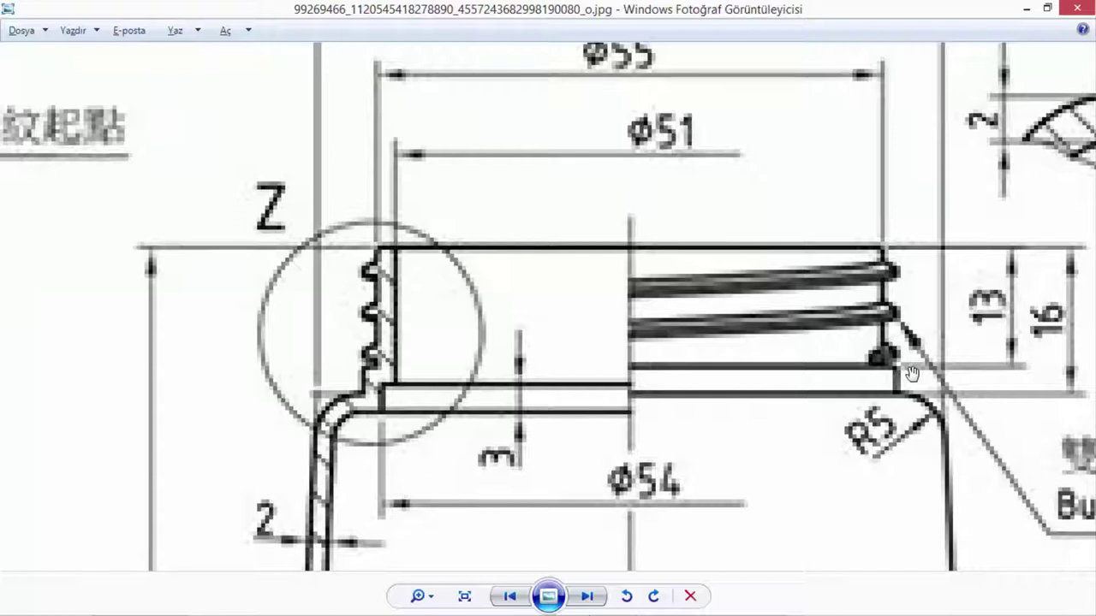
{"action": "left_click_drag", "start_coordinate": [911, 373], "coordinate": [880, 488]}
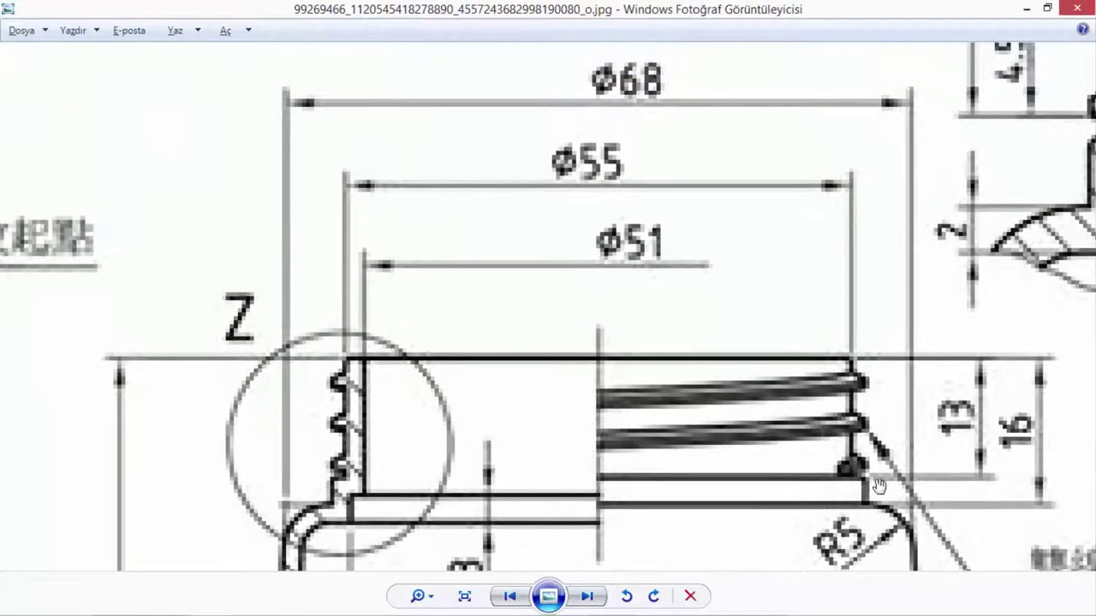
{"action": "scroll", "coordinate": [663, 424], "scroll_direction": "down", "scroll_amount": 1}
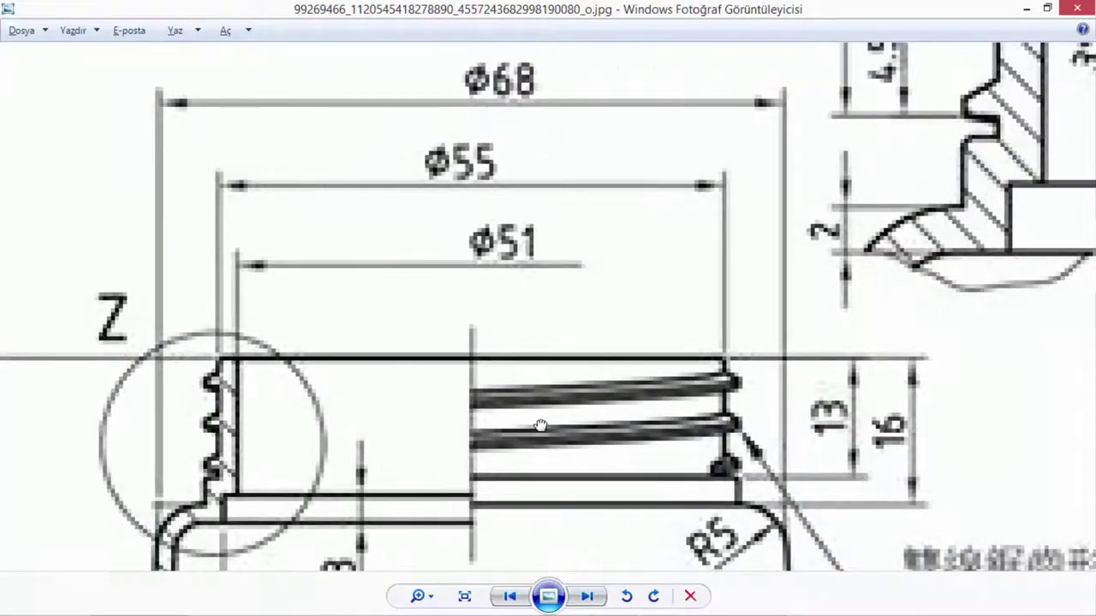
{"action": "scroll", "coordinate": [668, 424], "scroll_direction": "down", "scroll_amount": 1}
{"action": "scroll", "coordinate": [672, 424], "scroll_direction": "down", "scroll_amount": 1}
{"action": "scroll", "coordinate": [666, 411], "scroll_direction": "down", "scroll_amount": 1}
{"action": "scroll", "coordinate": [659, 411], "scroll_direction": "up", "scroll_amount": 1}
{"action": "scroll", "coordinate": [642, 428], "scroll_direction": "up", "scroll_amount": 1}
{"action": "scroll", "coordinate": [676, 460], "scroll_direction": "up", "scroll_amount": 1}
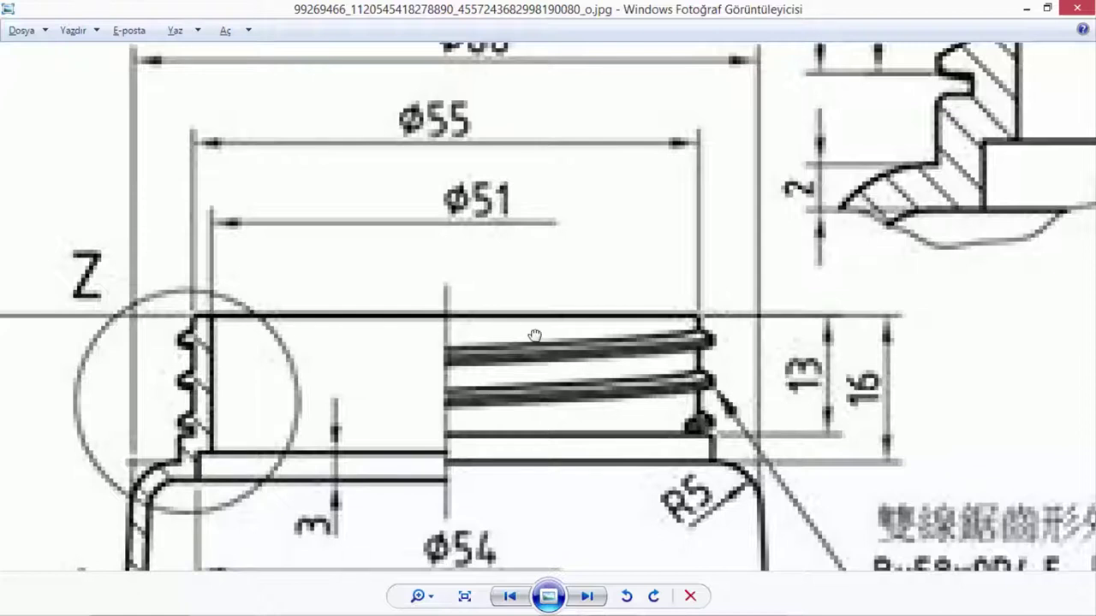
{"action": "scroll", "coordinate": [534, 336], "scroll_direction": "down", "scroll_amount": 1}
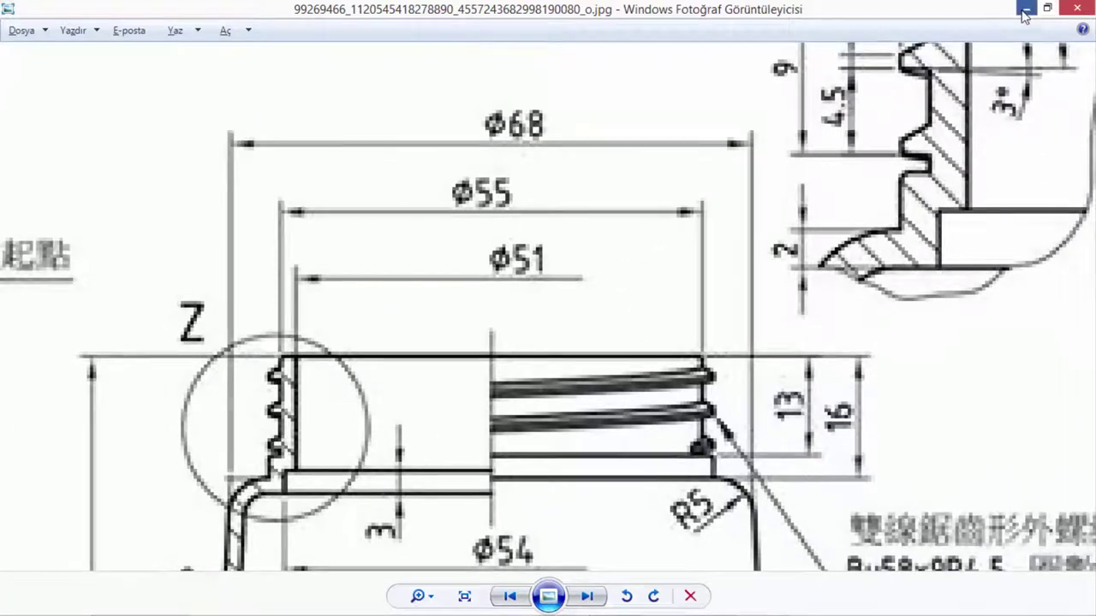
{"action": "left_click", "coordinate": [1026, 8]}
- Offset the neck cylinder face by 1.5 mm as a new surface
{"action": "left_click", "coordinate": [342, 62]}
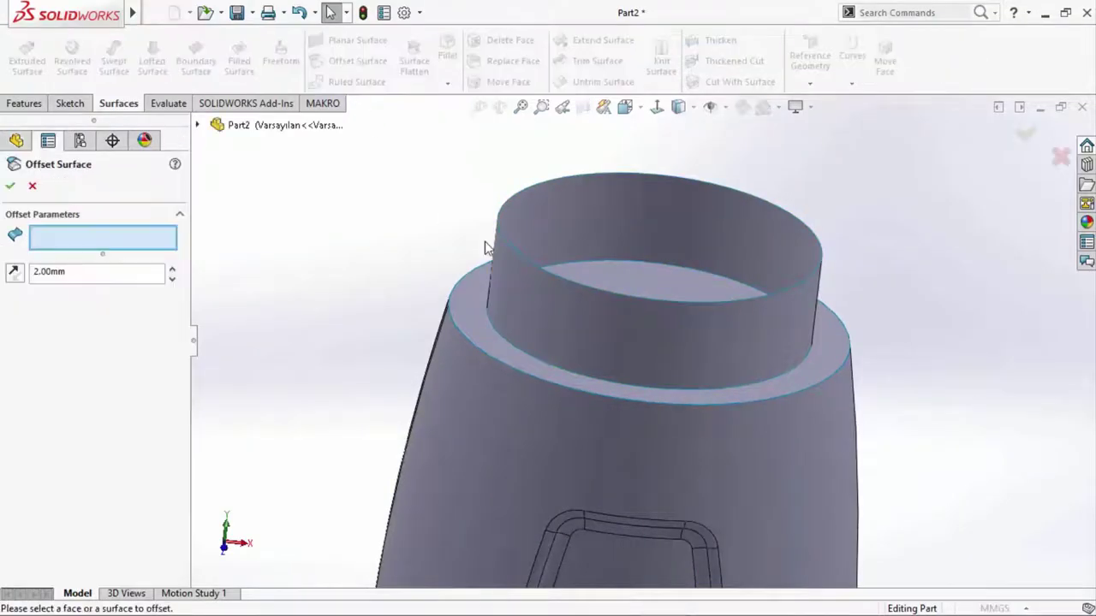
{"action": "left_click", "coordinate": [544, 278]}
{"action": "left_click", "coordinate": [98, 266]}
{"action": "type", "text": "1,5"}
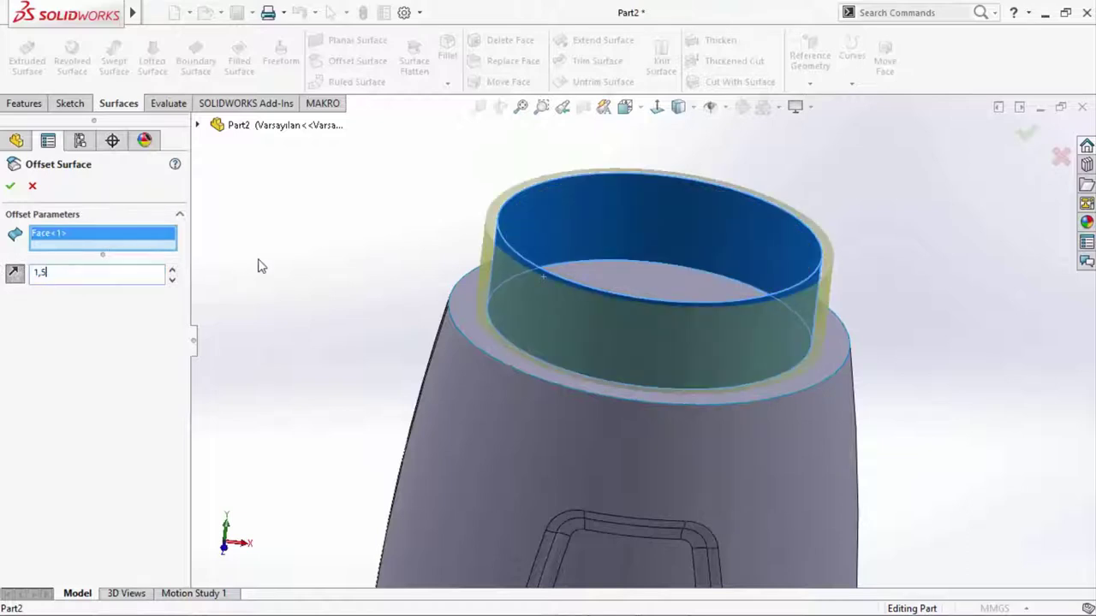
{"action": "key", "text": "Return"}
{"action": "left_click", "coordinate": [10, 187]}
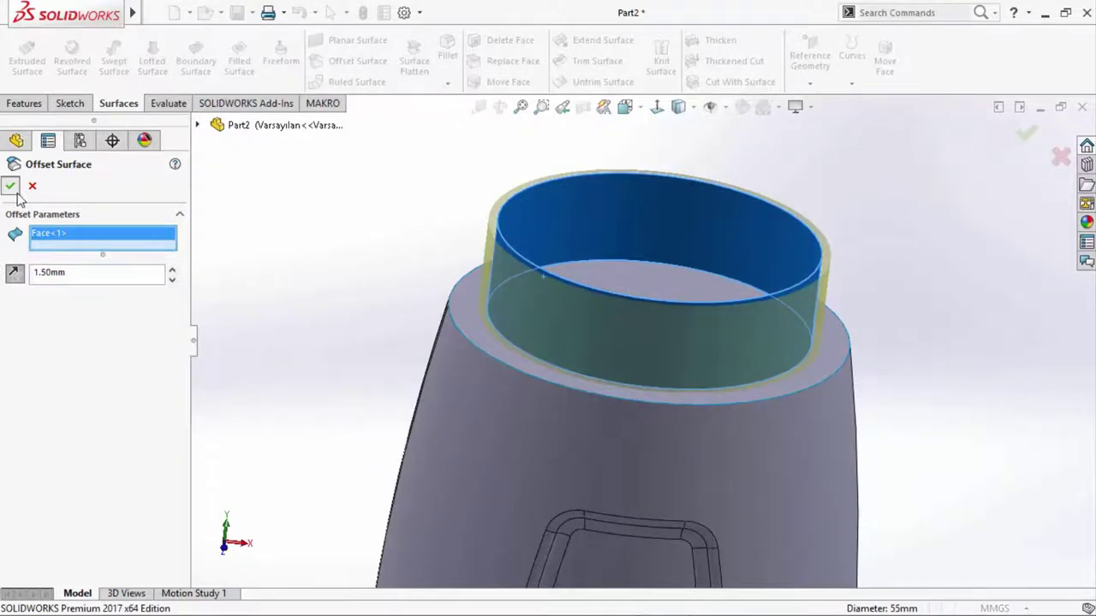
{"action": "scroll", "coordinate": [675, 232], "scroll_direction": "up", "scroll_amount": 1}
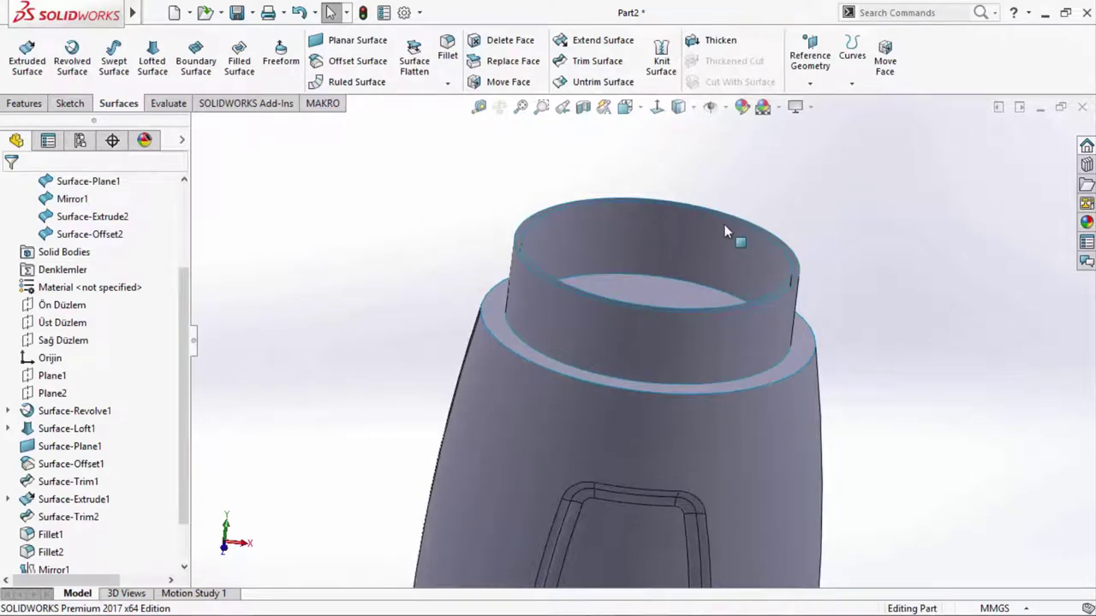
{"action": "scroll", "coordinate": [436, 169], "scroll_direction": "up", "scroll_amount": 2}
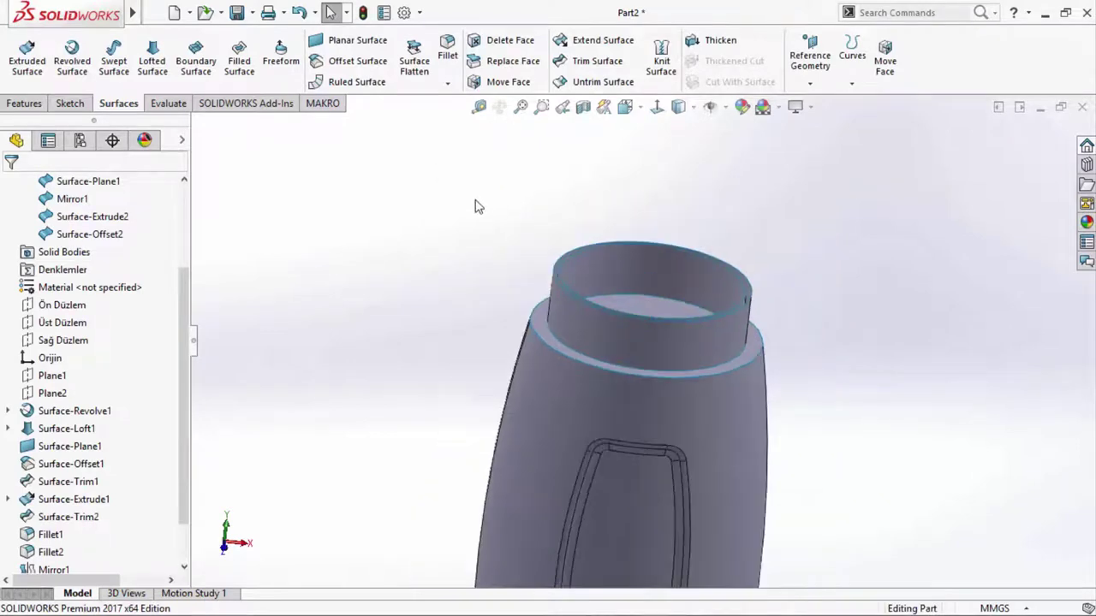
{"action": "scroll", "coordinate": [406, 206], "scroll_direction": "up", "scroll_amount": 1}
{"action": "scroll", "coordinate": [721, 282], "scroll_direction": "up", "scroll_amount": 1}
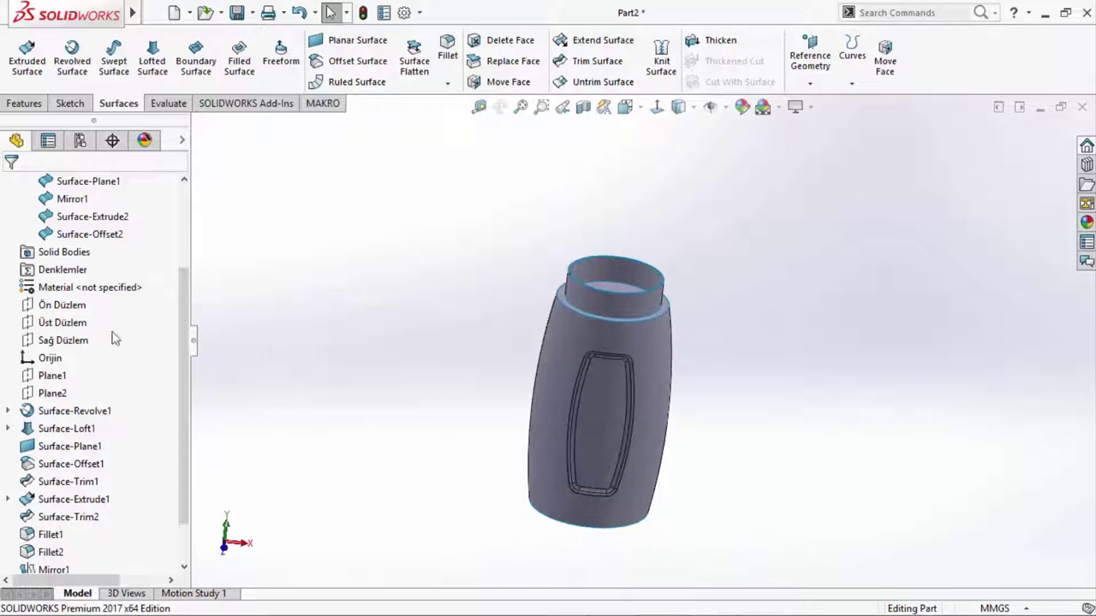
- Create Plane3 147.40 mm above Üst Düzlem and open a new sketch on it
{"action": "left_click", "coordinate": [60, 322]}
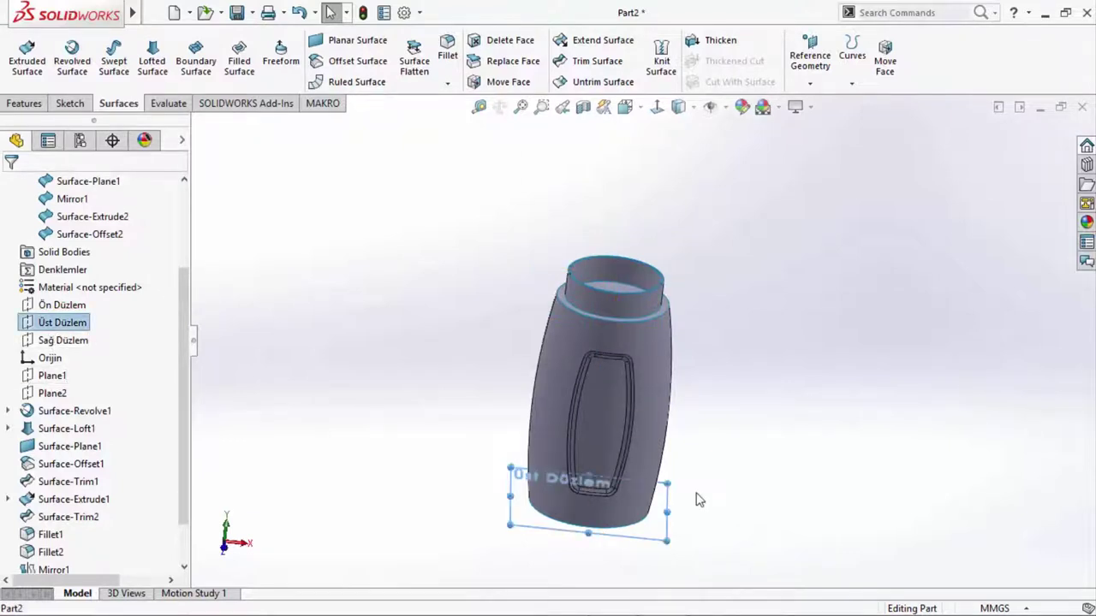
{"action": "mouse_move", "coordinate": [668, 501]}
{"action": "left_mouse_down", "text": "ctrl"}
{"action": "mouse_move", "coordinate": [687, 291]}
{"action": "mouse_move", "coordinate": [697, 285]}
{"action": "left_mouse_up", "text": "ctrl"}
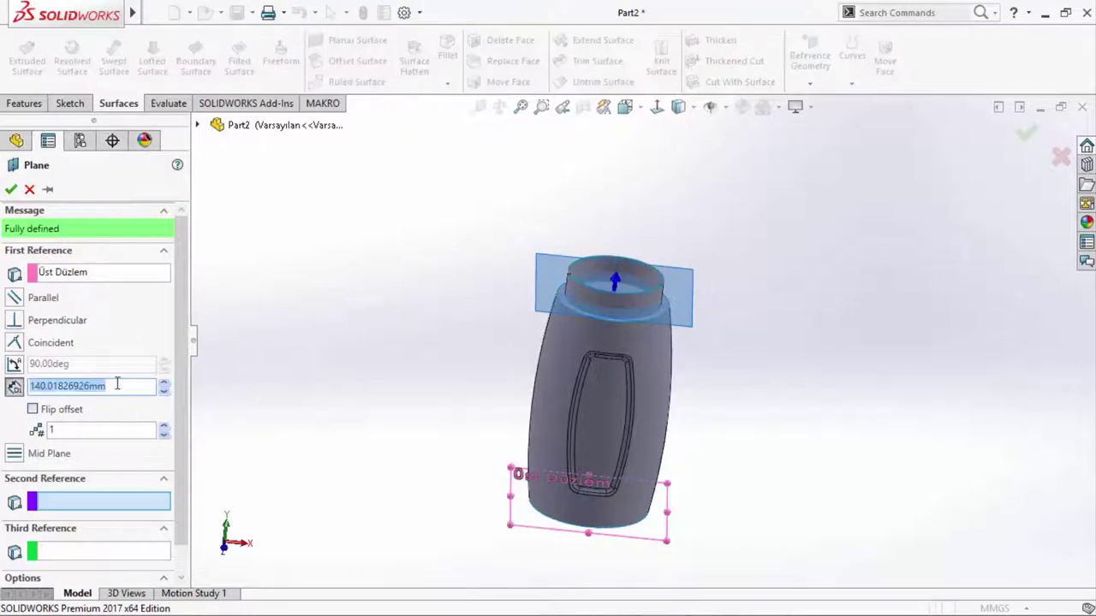
{"action": "type", "text": "15"}
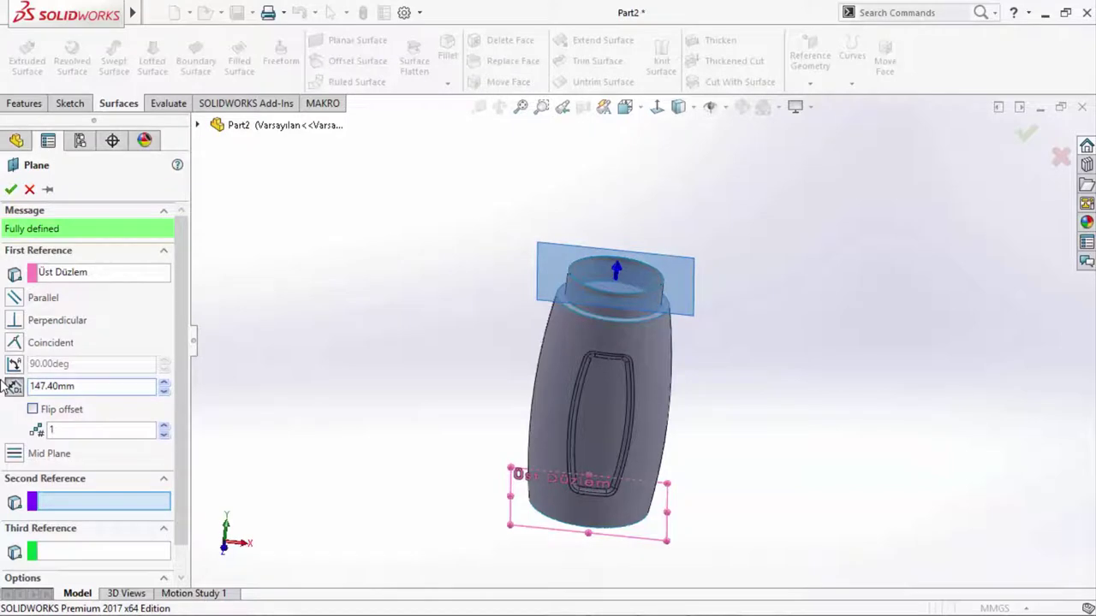
{"action": "key", "text": "Return"}
{"action": "scroll", "coordinate": [616, 297], "scroll_direction": "down", "scroll_amount": 5}
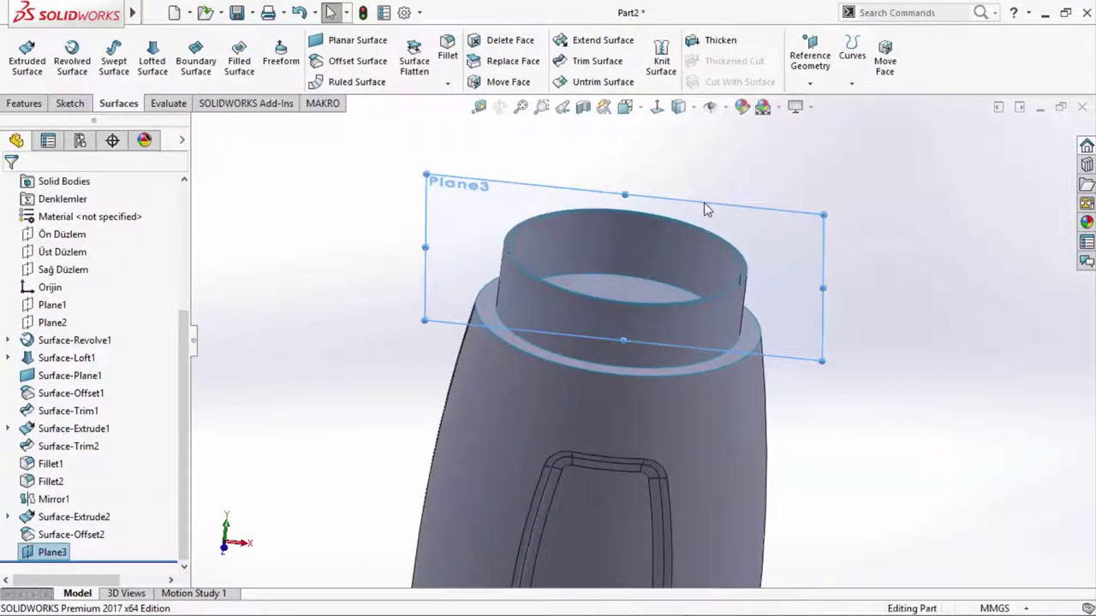
{"action": "left_click", "coordinate": [704, 203]}
{"action": "left_click", "coordinate": [751, 131]}
- Convert the intersection of Plane3 with the offset neck wall into a sketch circle
{"action": "left_click", "coordinate": [701, 322]}
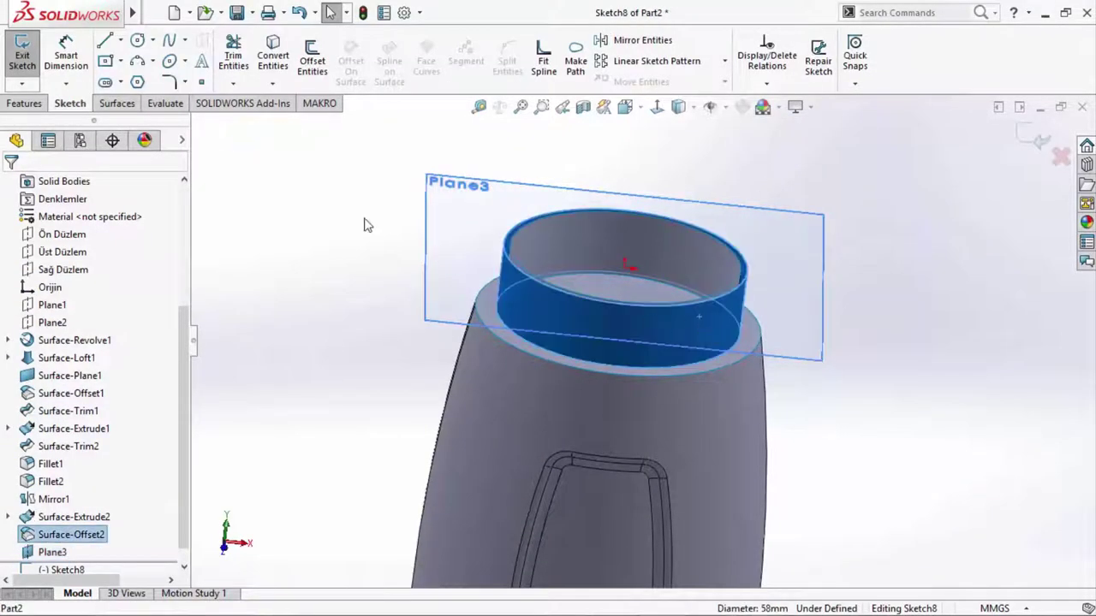
{"action": "left_click", "coordinate": [267, 85]}
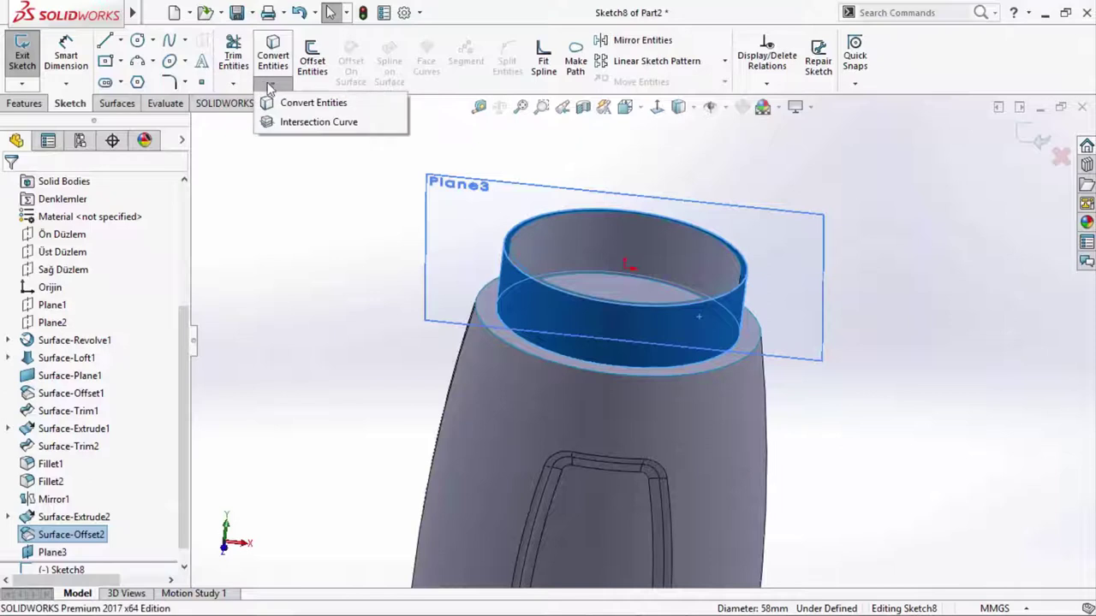
{"action": "left_click", "coordinate": [300, 119]}
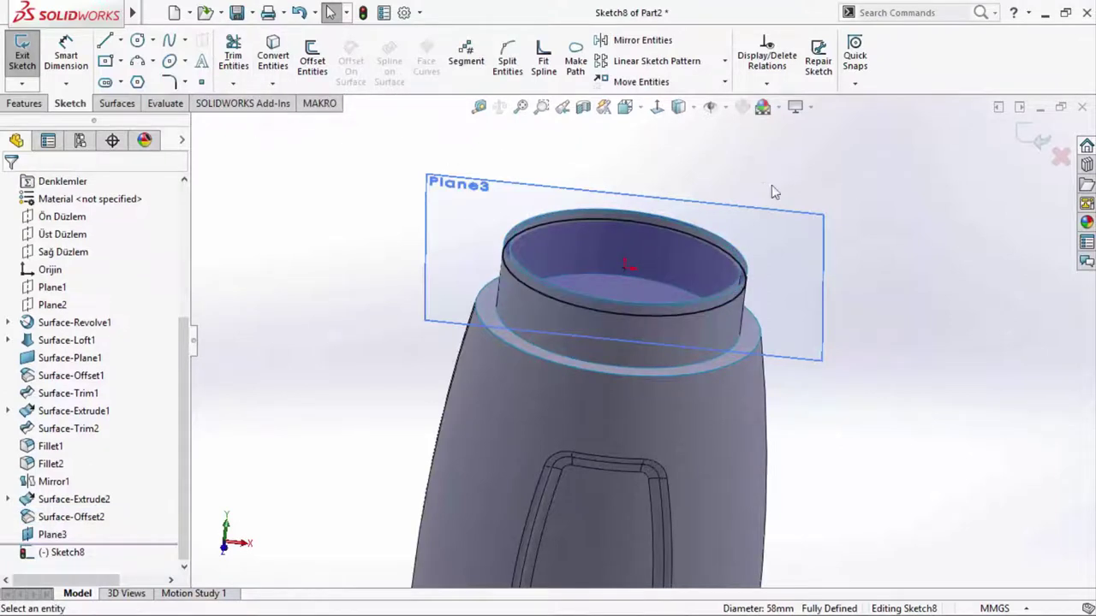
- Create a reversed helix of 4.5 mm pitch and 2 revolutions from the neck circle
{"action": "left_click", "coordinate": [24, 103]}
{"action": "left_click", "coordinate": [688, 83]}
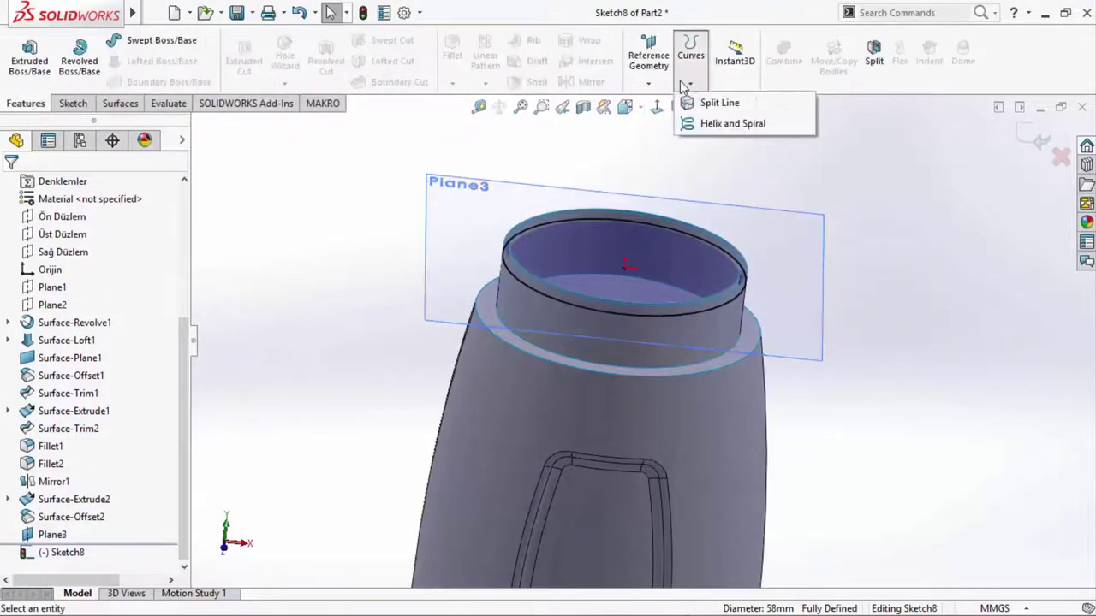
{"action": "left_click", "coordinate": [724, 123]}
{"action": "scroll", "coordinate": [616, 312], "scroll_direction": "down", "scroll_amount": 3}
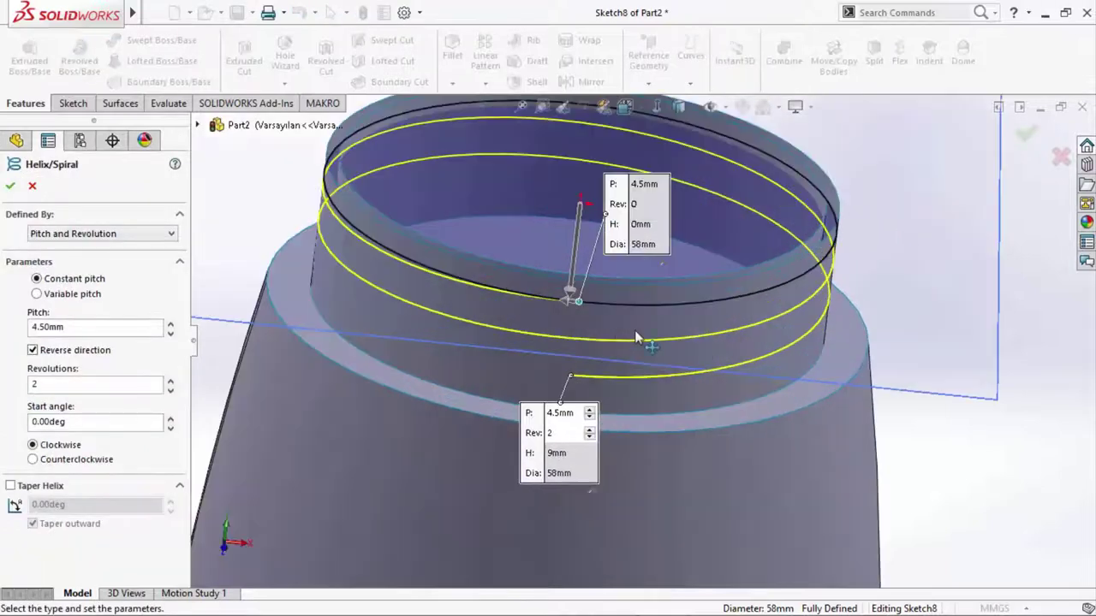
{"action": "scroll", "coordinate": [598, 320], "scroll_direction": "down", "scroll_amount": 2}
{"action": "scroll", "coordinate": [599, 320], "scroll_direction": "down", "scroll_amount": 2}
{"action": "scroll", "coordinate": [630, 304], "scroll_direction": "down", "scroll_amount": 2}
{"action": "scroll", "coordinate": [616, 325], "scroll_direction": "up", "scroll_amount": 2}
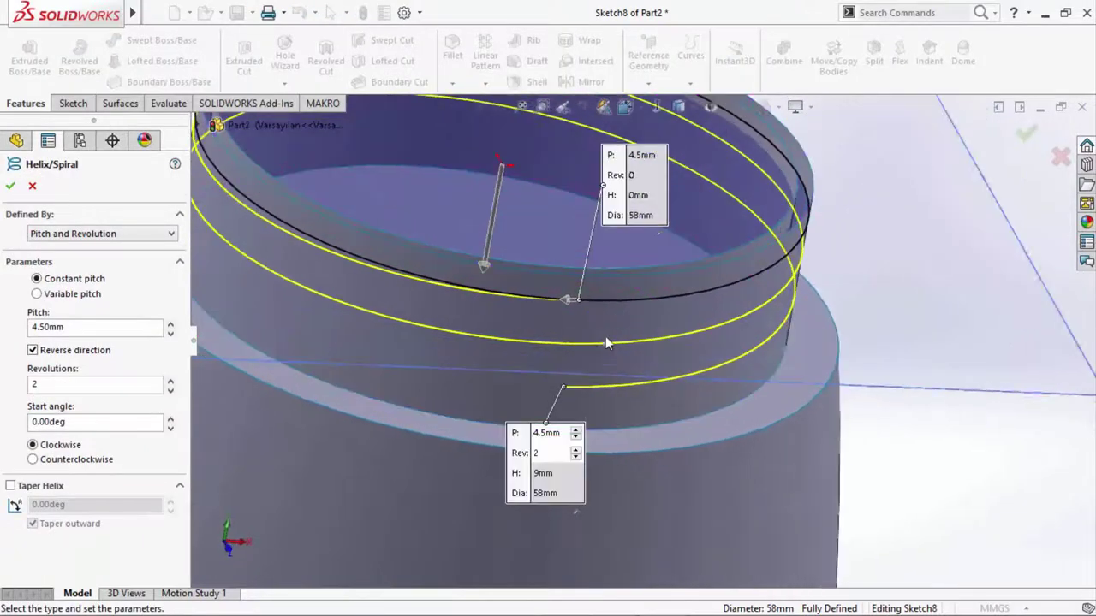
{"action": "scroll", "coordinate": [598, 352], "scroll_direction": "up", "scroll_amount": 2}
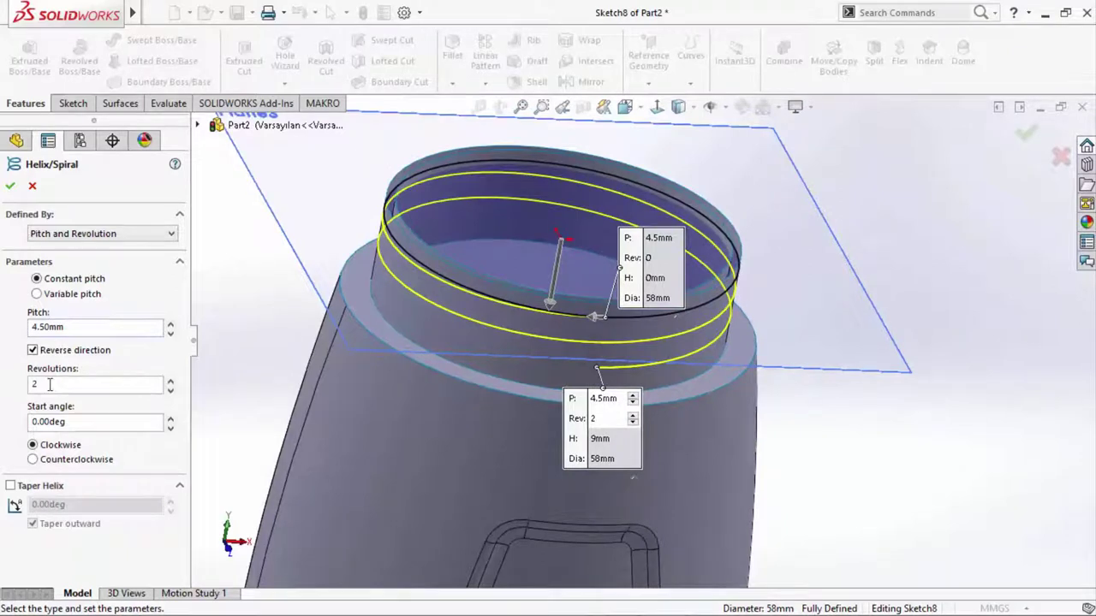
{"action": "left_click", "coordinate": [11, 187]}
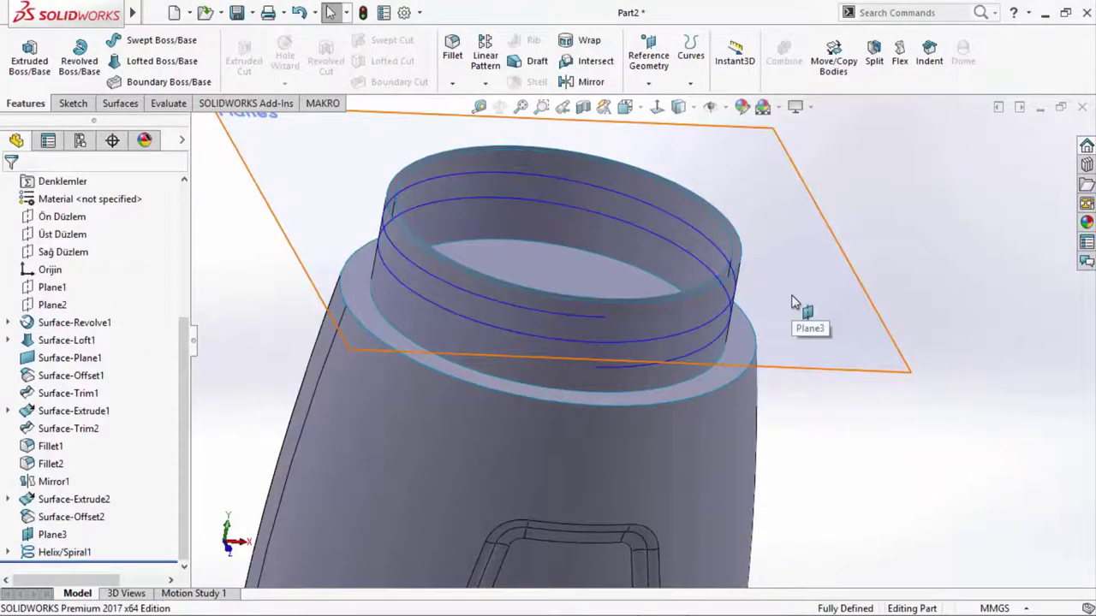
- Orbit around the neck to inspect the helix, then select the front plane Ön Düzlem
{"action": "scroll", "coordinate": [411, 257], "scroll_direction": "down", "scroll_amount": 3}
{"action": "scroll", "coordinate": [551, 261], "scroll_direction": "up", "scroll_amount": 3}
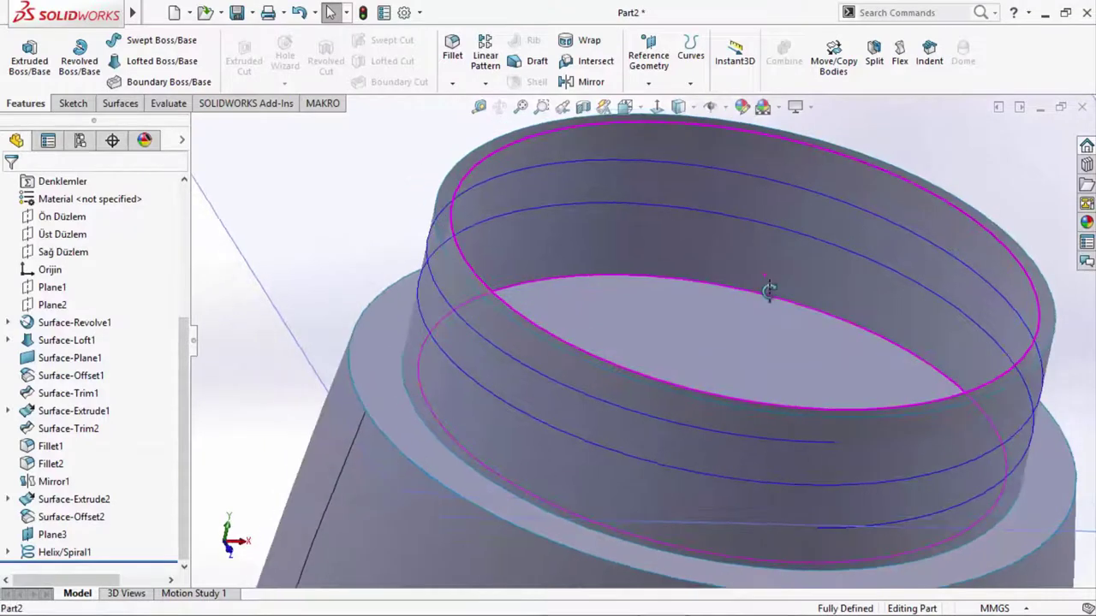
{"action": "scroll", "coordinate": [765, 310], "scroll_direction": "down", "scroll_amount": 3}
{"action": "mouse_move", "coordinate": [777, 411]}
{"action": "middle_mouse_down"}
{"action": "mouse_move", "coordinate": [695, 345]}
{"action": "mouse_move", "coordinate": [748, 418]}
{"action": "mouse_move", "coordinate": [714, 398]}
{"action": "mouse_move", "coordinate": [690, 371]}
{"action": "mouse_move", "coordinate": [698, 337]}
{"action": "middle_mouse_up"}
{"action": "left_click", "coordinate": [741, 238]}
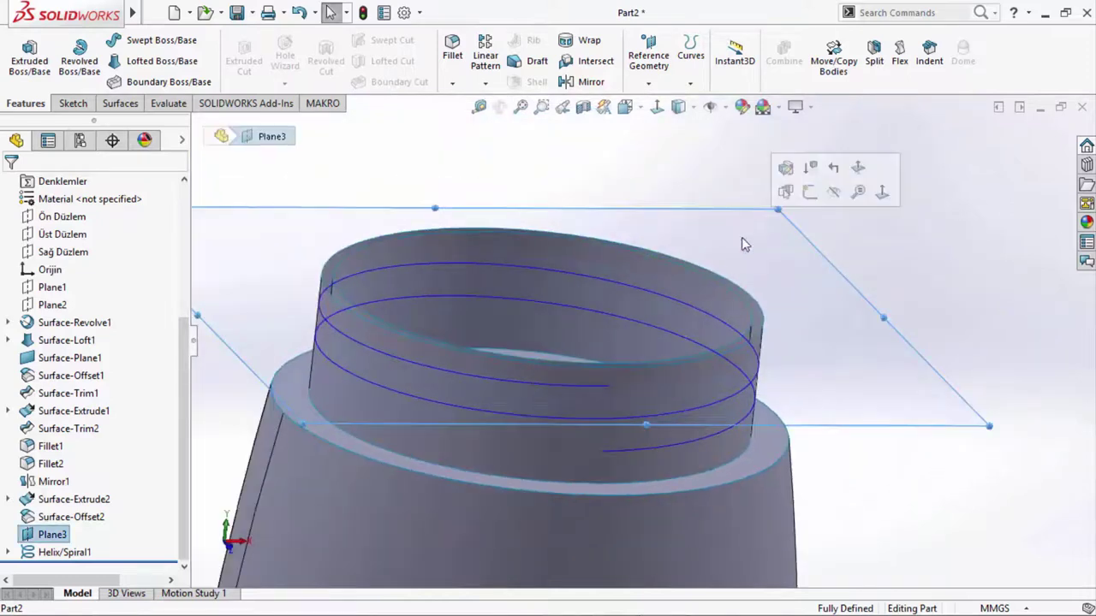
{"action": "left_click", "coordinate": [952, 316]}
{"action": "scroll", "coordinate": [685, 420], "scroll_direction": "up", "scroll_amount": 1}
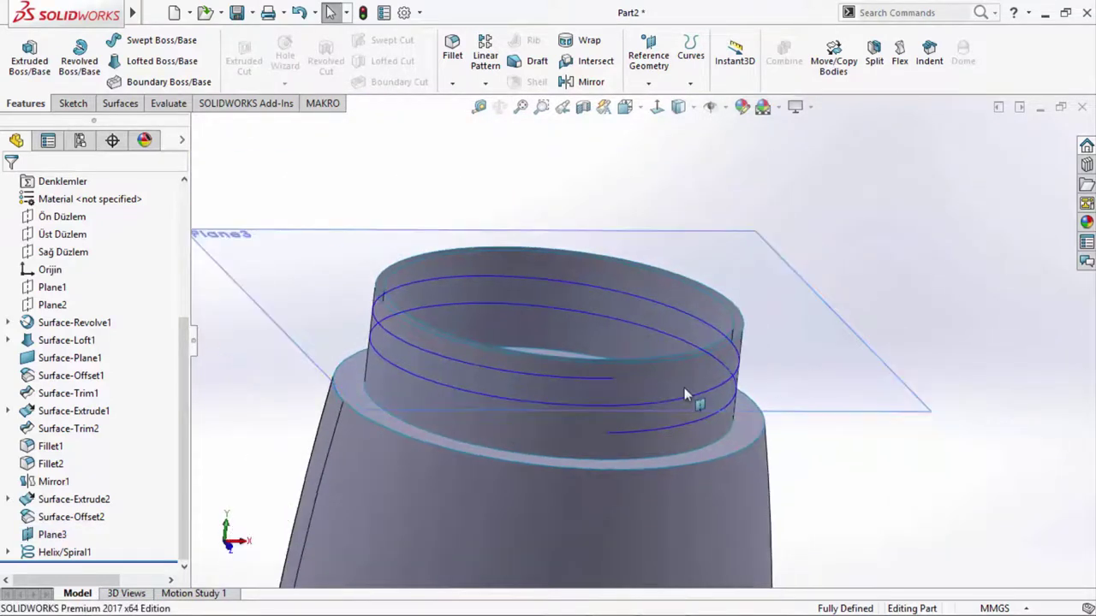
{"action": "scroll", "coordinate": [649, 389], "scroll_direction": "down", "scroll_amount": 2}
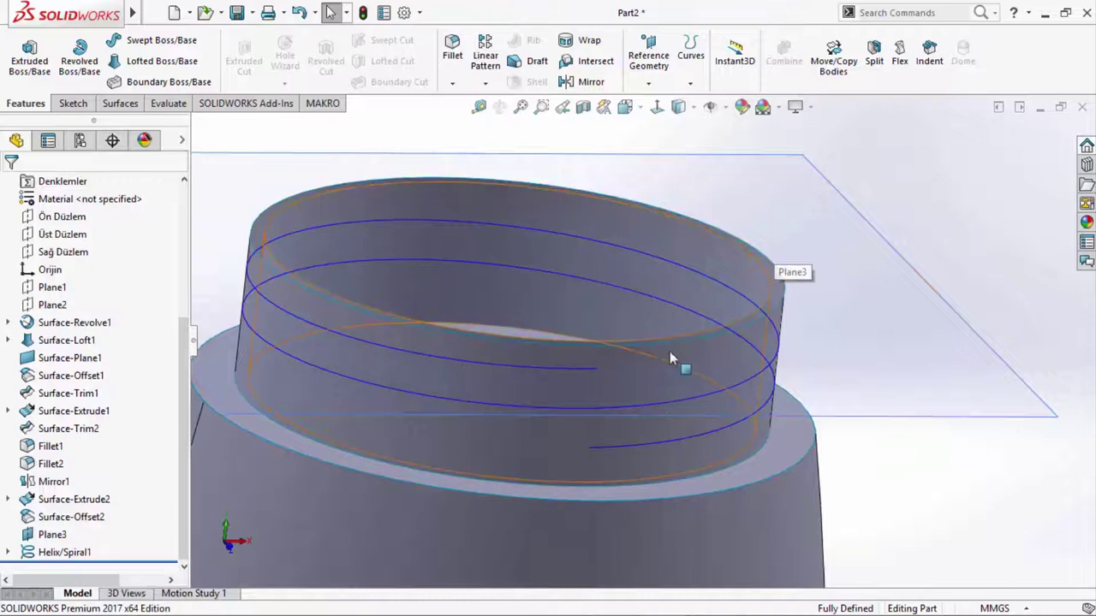
{"action": "scroll", "coordinate": [615, 371], "scroll_direction": "up", "scroll_amount": 1}
{"action": "scroll", "coordinate": [610, 371], "scroll_direction": "up", "scroll_amount": 2}
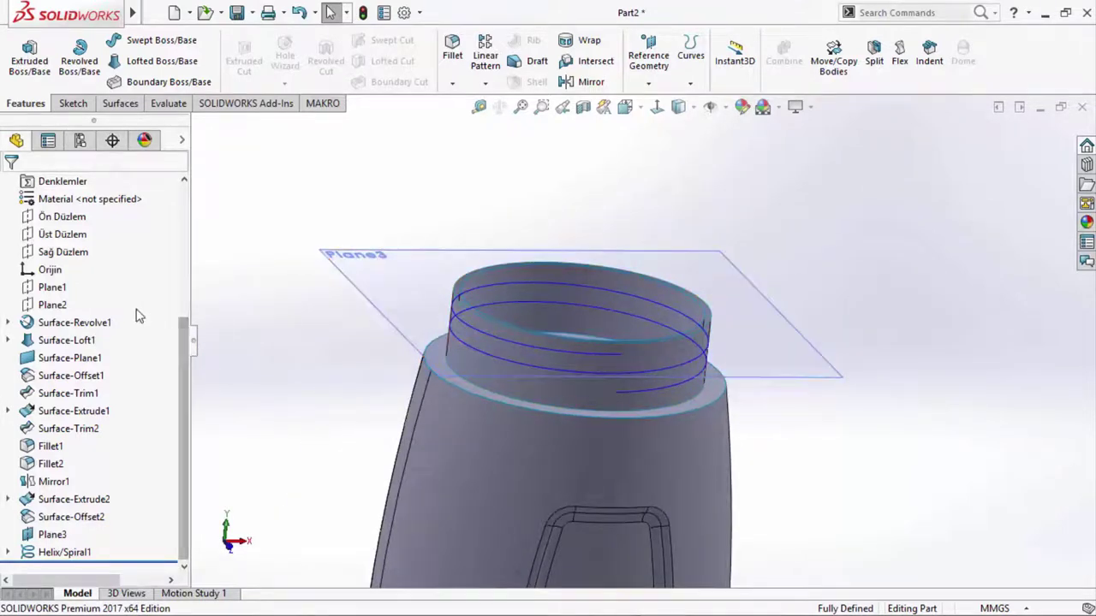
{"action": "left_click", "coordinate": [62, 217]}
- On the front plane, convert the helix into a sketch and draw a short line from its upper end
{"action": "left_click", "coordinate": [67, 196]}
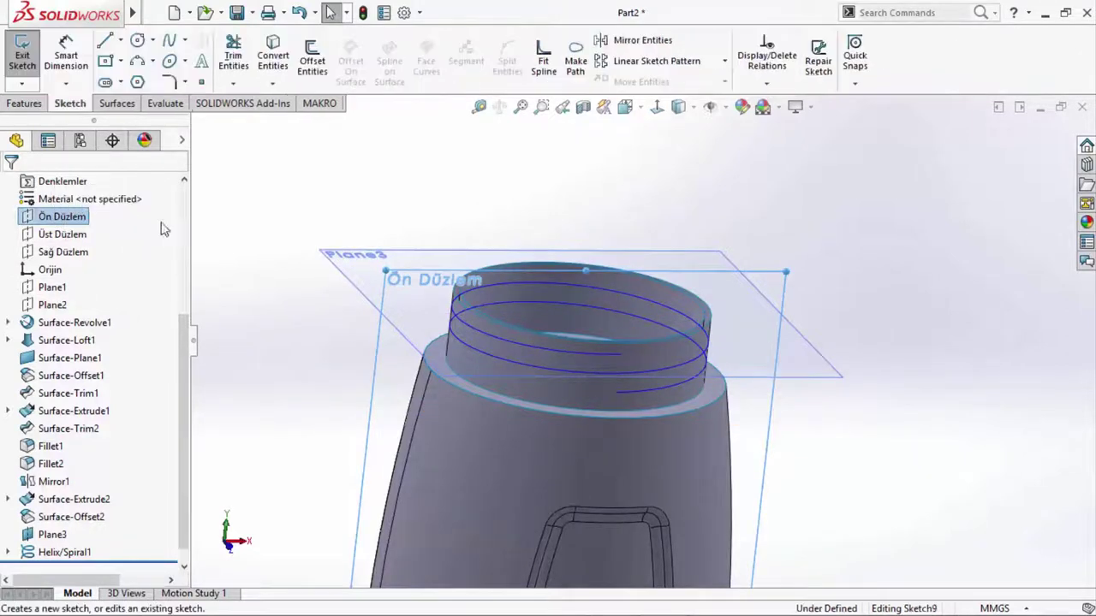
{"action": "left_click", "coordinate": [592, 356]}
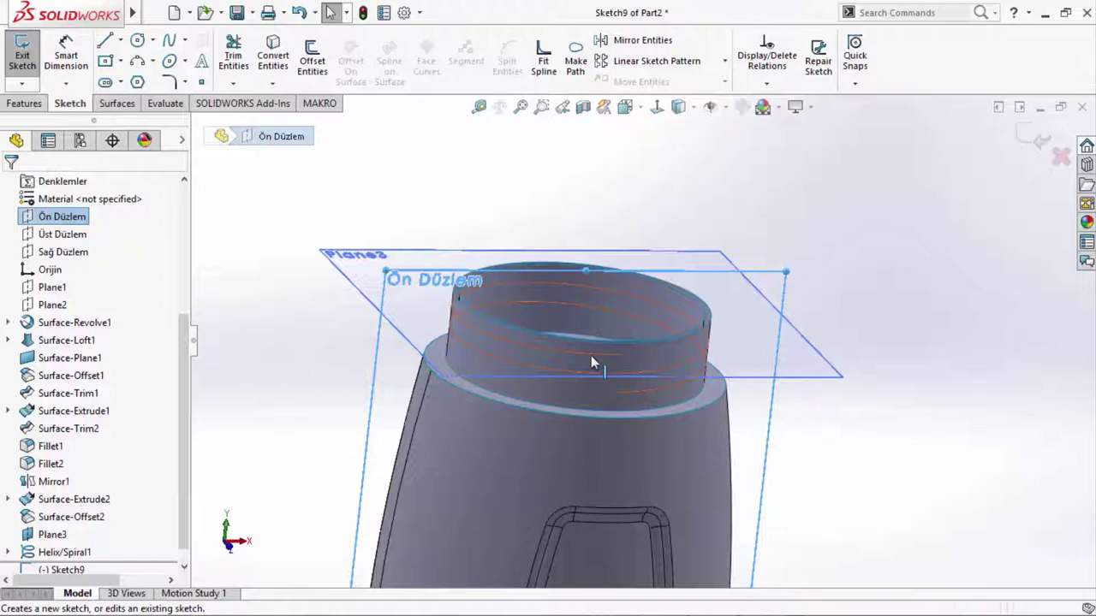
{"action": "left_click", "coordinate": [273, 56]}
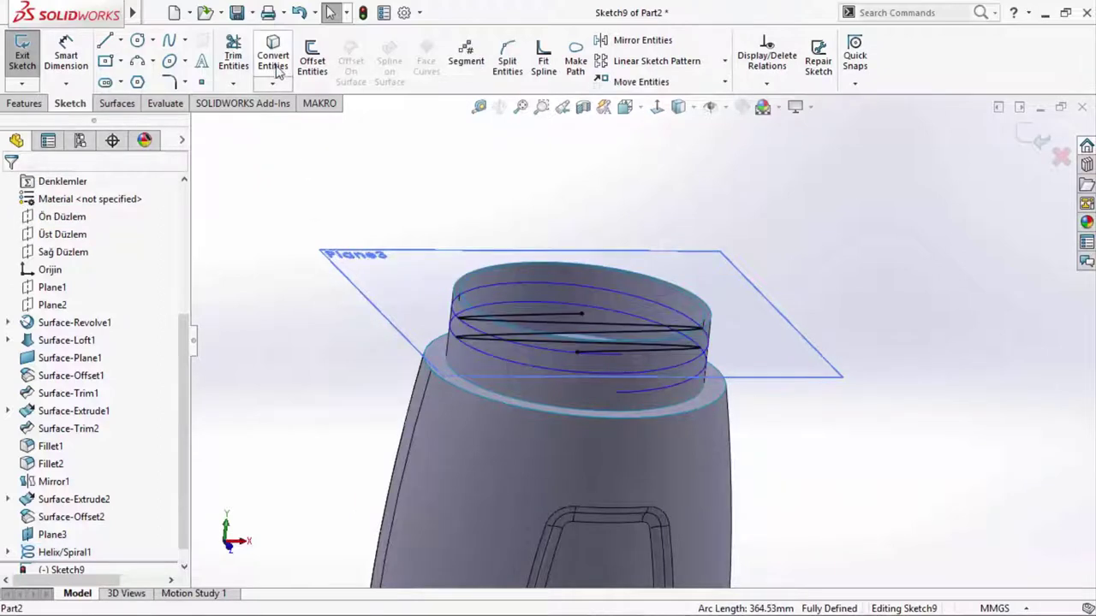
{"action": "left_click", "coordinate": [105, 41]}
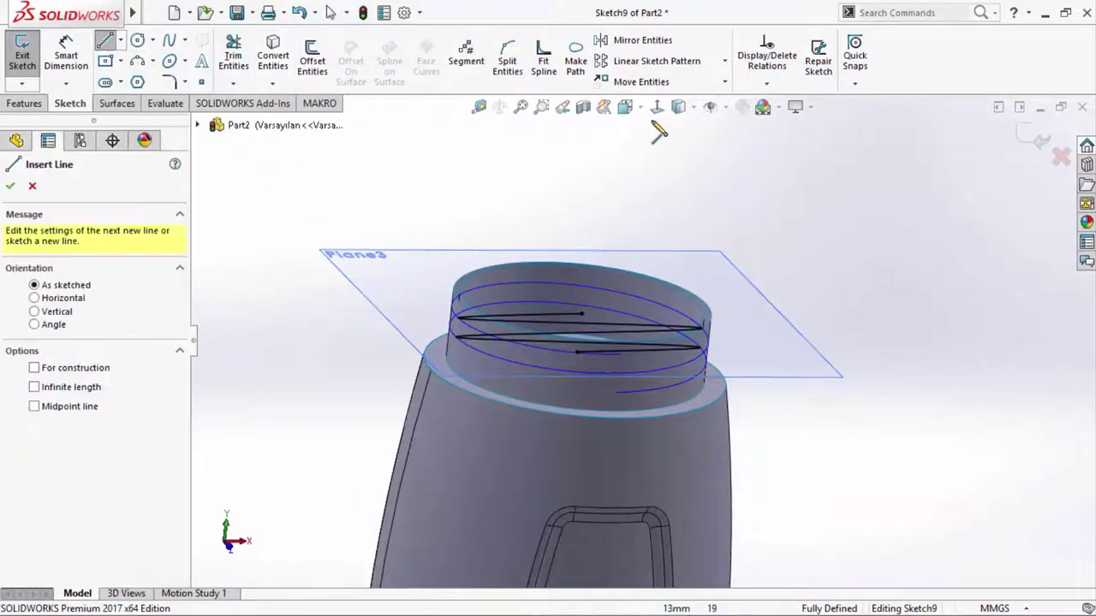
{"action": "left_click", "coordinate": [657, 107]}
{"action": "scroll", "coordinate": [676, 146], "scroll_direction": "down", "scroll_amount": 5}
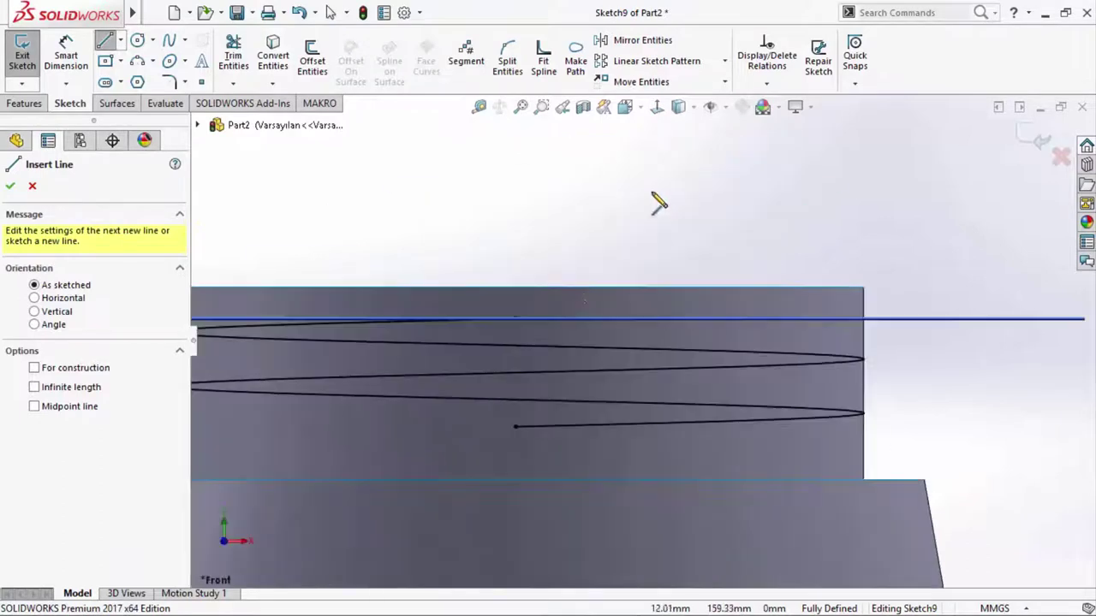
{"action": "left_click", "coordinate": [507, 327]}
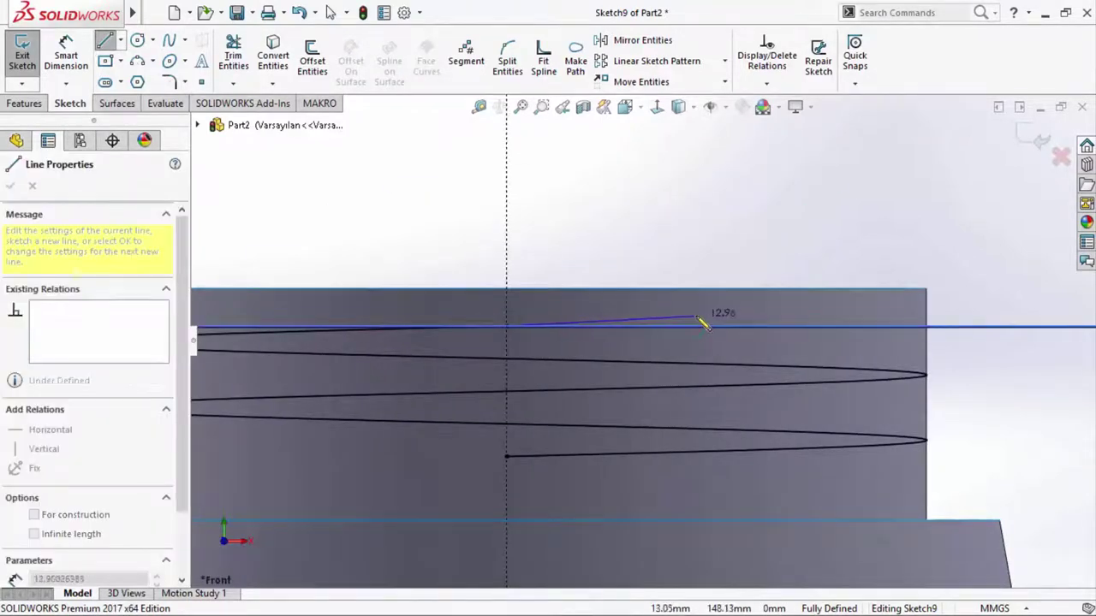
{"action": "left_click", "coordinate": [728, 313]}
{"action": "left_click", "coordinate": [697, 207]}
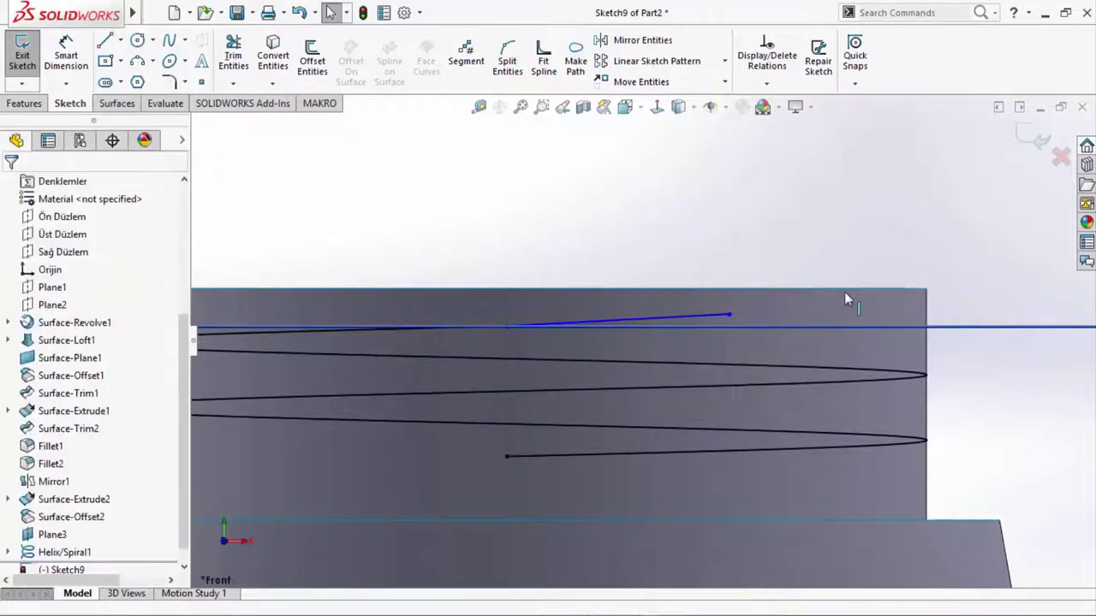
- Hide Plane3 from the view
{"action": "right_click", "coordinate": [972, 329]}
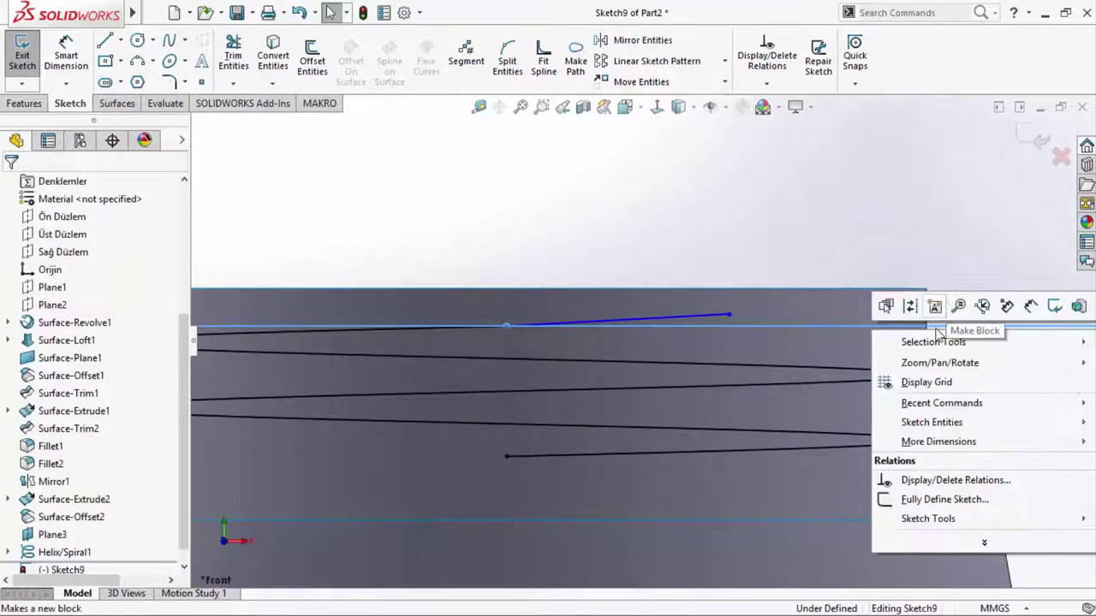
{"action": "left_click", "coordinate": [984, 541]}
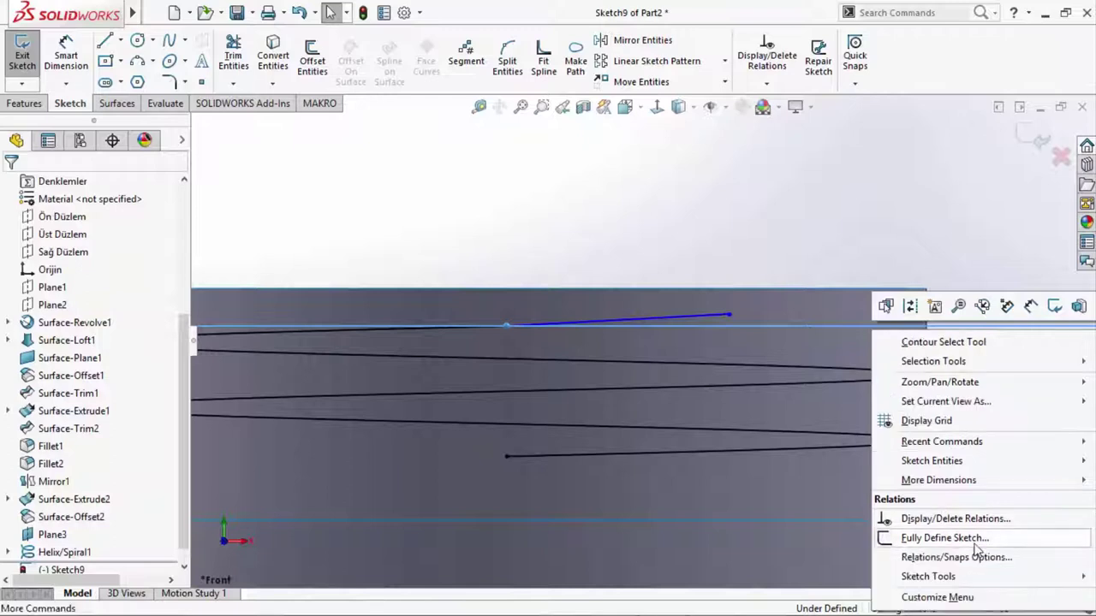
{"action": "left_click", "coordinate": [399, 280]}
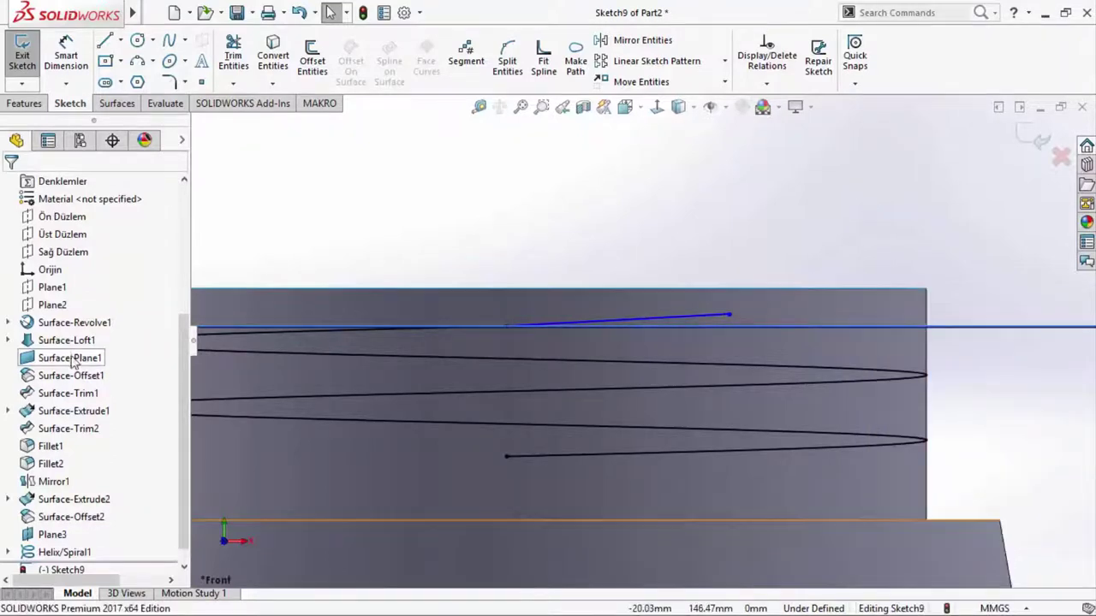
{"action": "scroll", "coordinate": [72, 414], "scroll_direction": "down", "scroll_amount": 1}
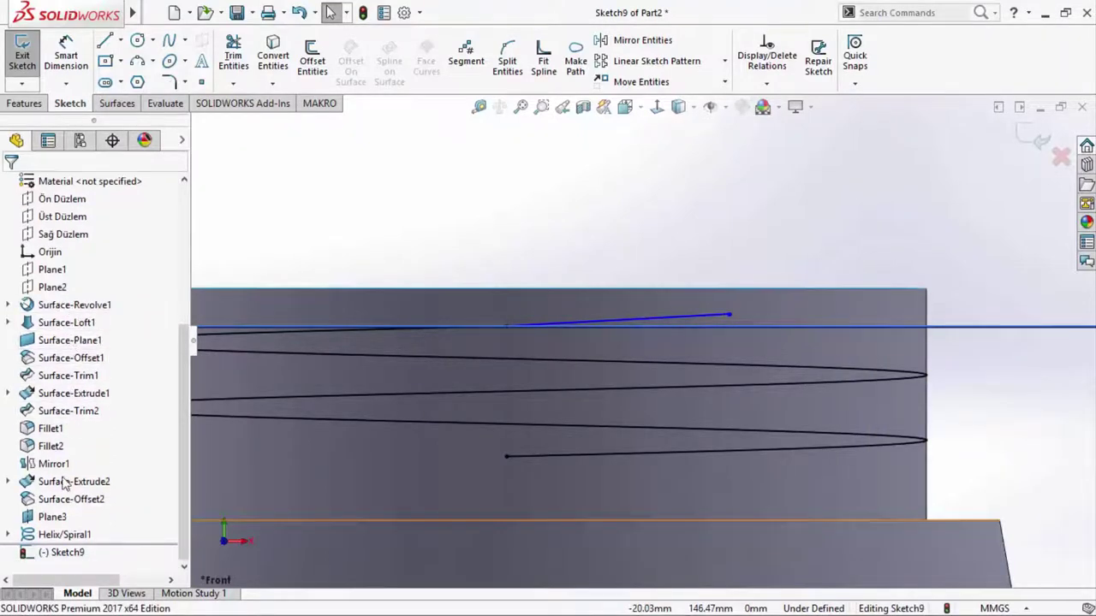
{"action": "right_click", "coordinate": [56, 516]}
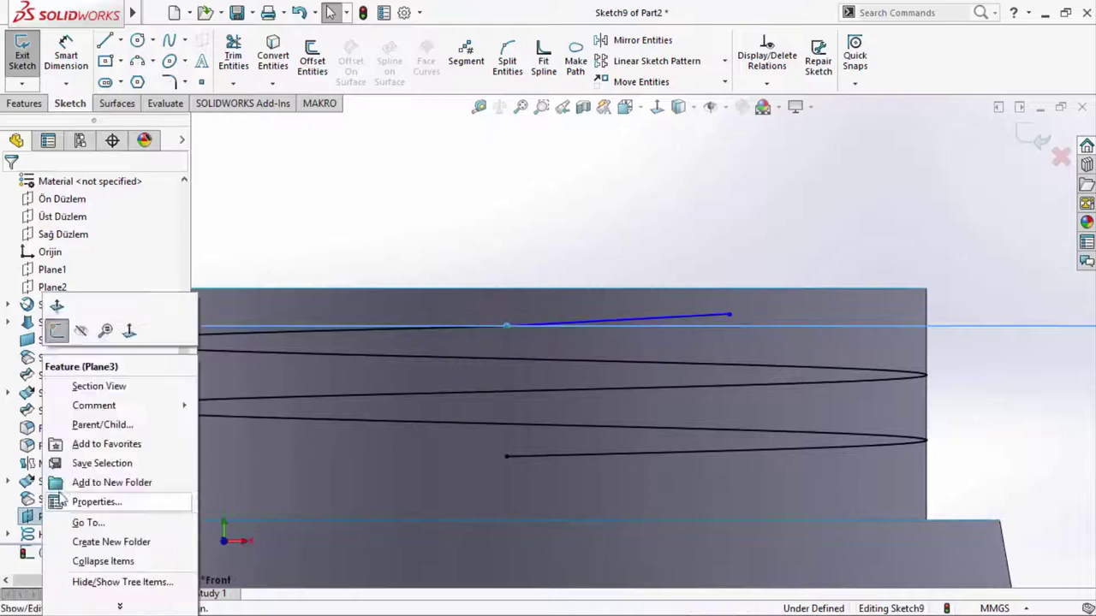
{"action": "left_click", "coordinate": [83, 330]}
- Make the line tangent to the helix, lengthen it to the right, and exit the sketch
{"action": "left_click", "coordinate": [517, 332]}
{"action": "left_click", "coordinate": [483, 328], "text": "ctrl"}
{"action": "left_click", "coordinate": [553, 261]}
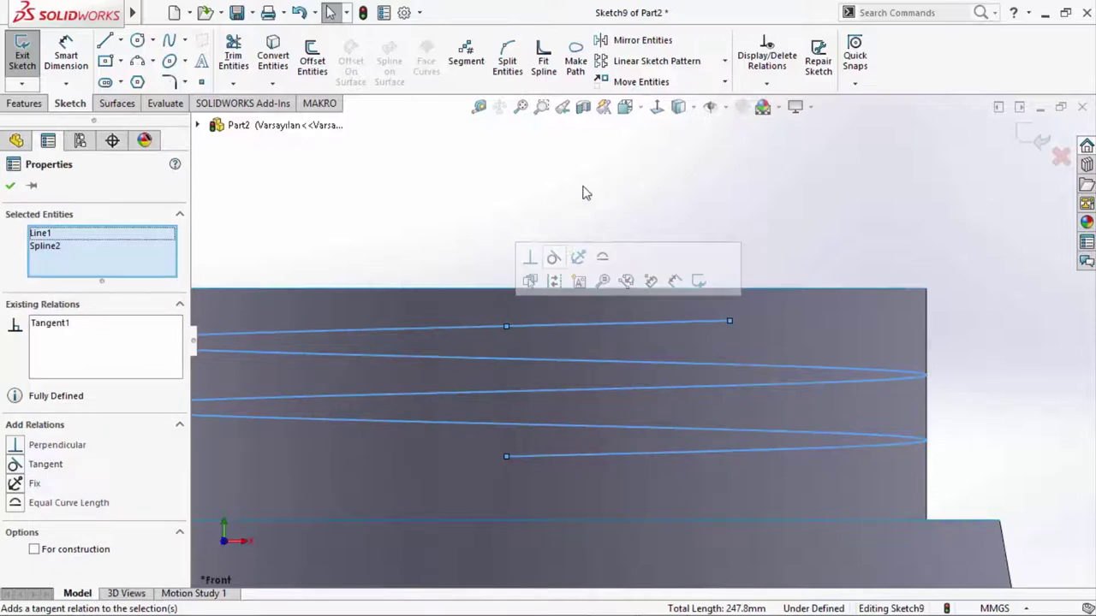
{"action": "left_click", "coordinate": [582, 193]}
{"action": "left_click_drag", "start_coordinate": [728, 321], "coordinate": [765, 320]}
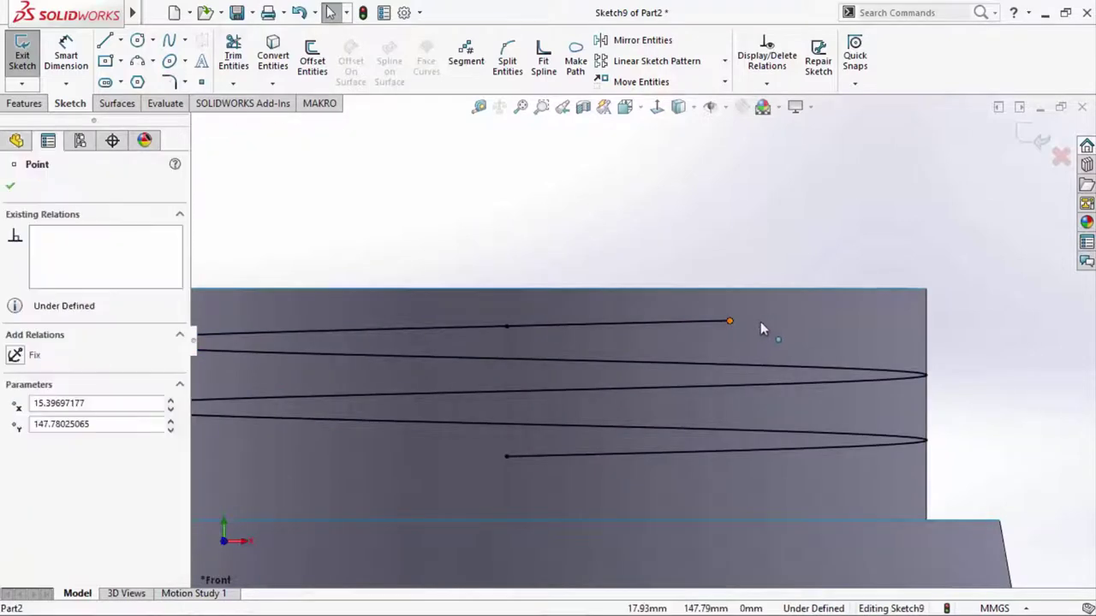
{"action": "left_click", "coordinate": [484, 333]}
{"action": "left_click", "coordinate": [482, 333]}
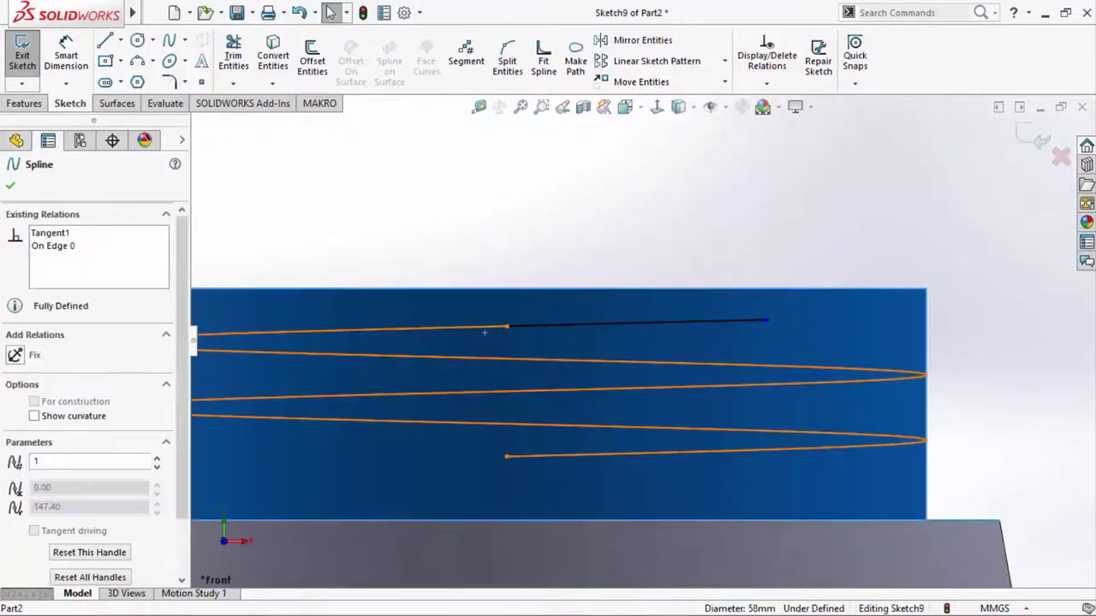
{"action": "left_click", "coordinate": [554, 194]}
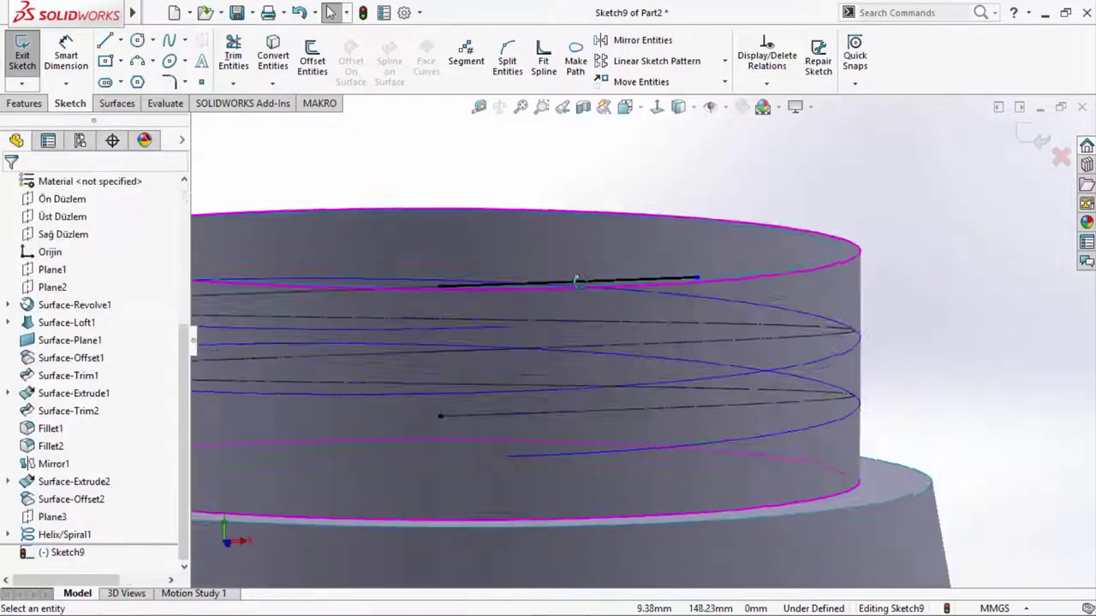
{"action": "middle_click_drag", "start_coordinate": [555, 194], "coordinate": [590, 306]}
{"action": "scroll", "coordinate": [590, 306], "scroll_direction": "up", "scroll_amount": 2}
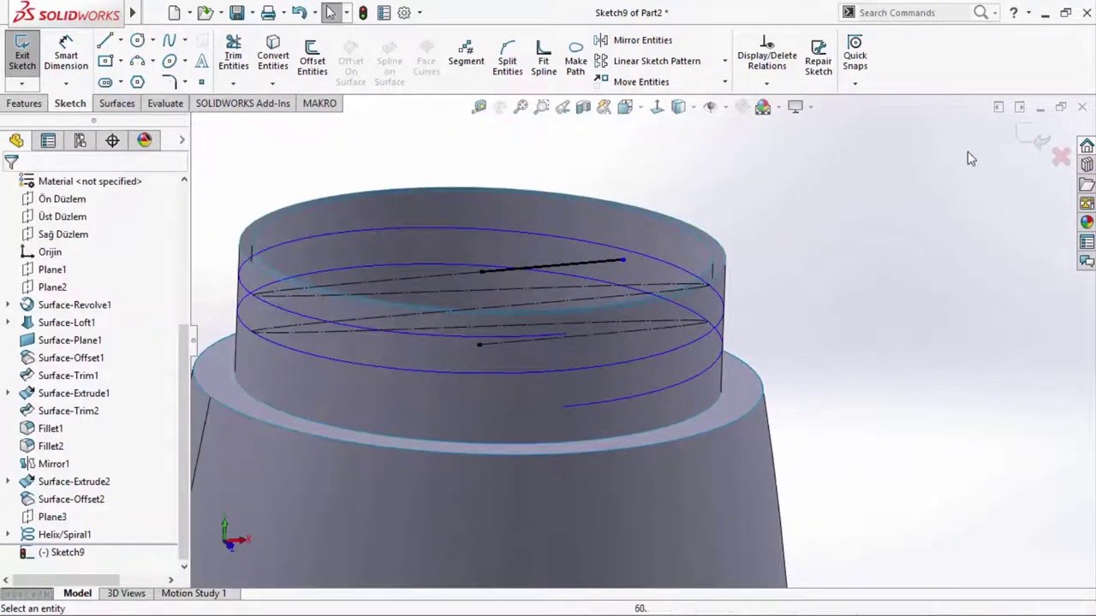
{"action": "left_click", "coordinate": [1020, 132]}
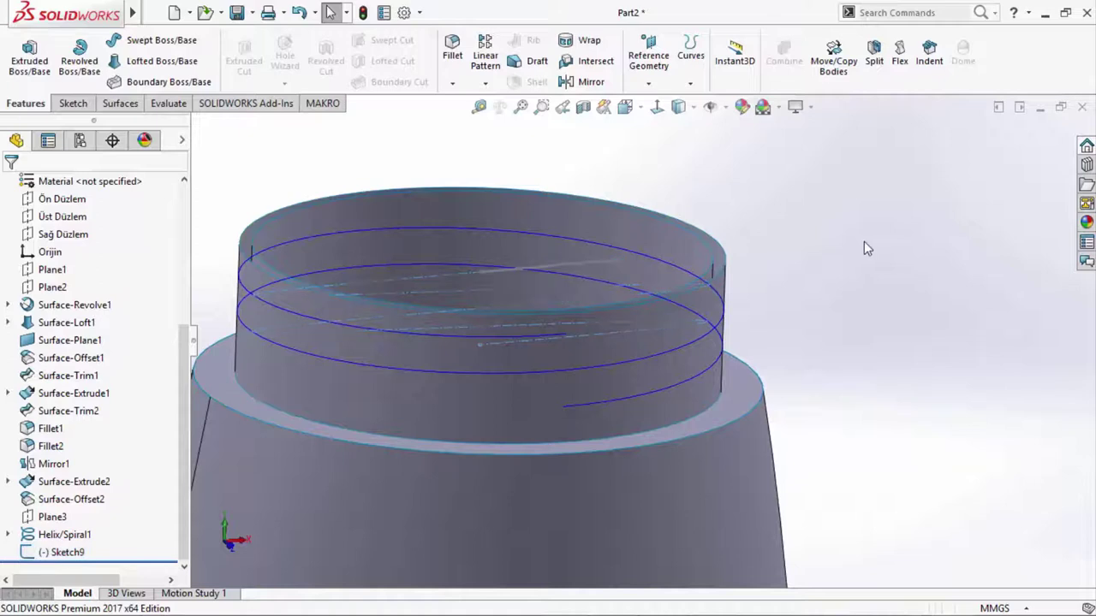
- Start a new sketch on Plane3 and view it face-on
{"action": "mouse_move", "coordinate": [735, 226]}
{"action": "middle_mouse_down"}
{"action": "mouse_move", "coordinate": [759, 307]}
{"action": "mouse_move", "coordinate": [381, 303]}
{"action": "middle_mouse_up"}
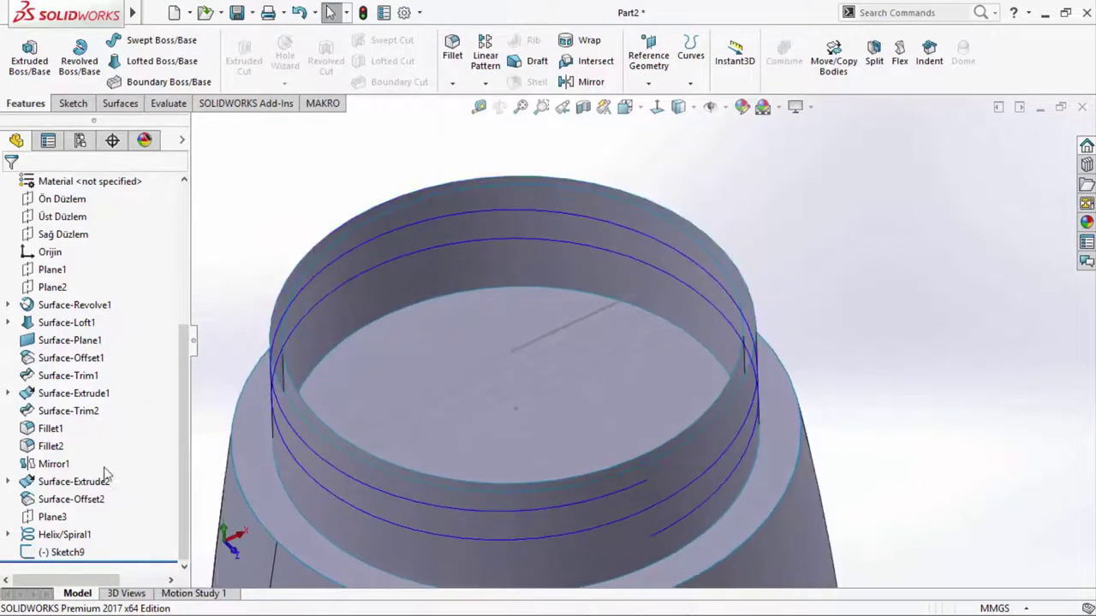
{"action": "left_click", "coordinate": [51, 517]}
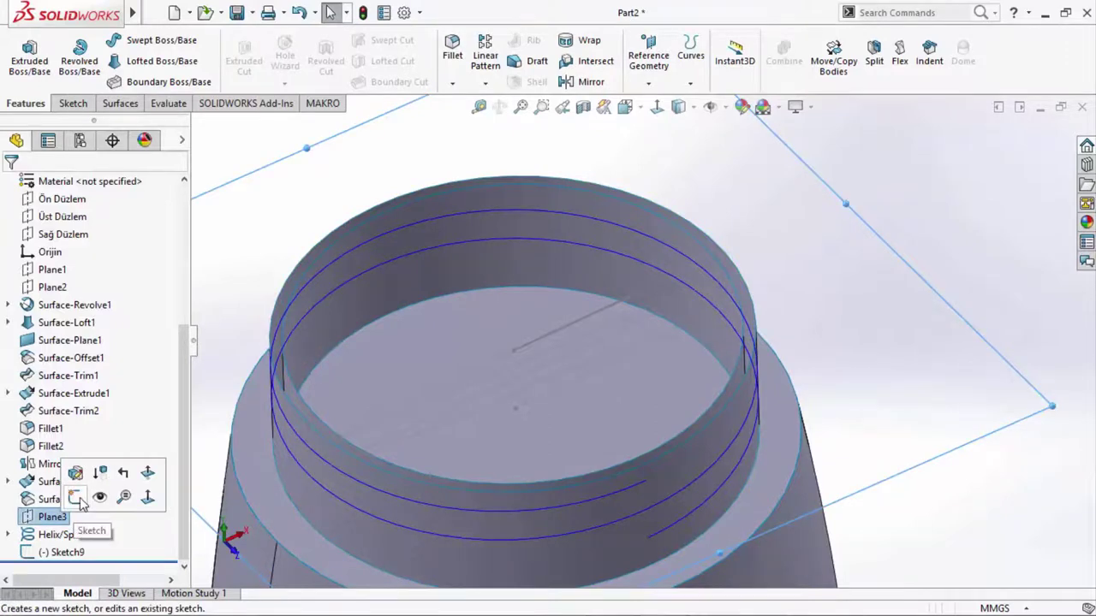
{"action": "left_click", "coordinate": [76, 498]}
{"action": "left_click", "coordinate": [656, 107]}
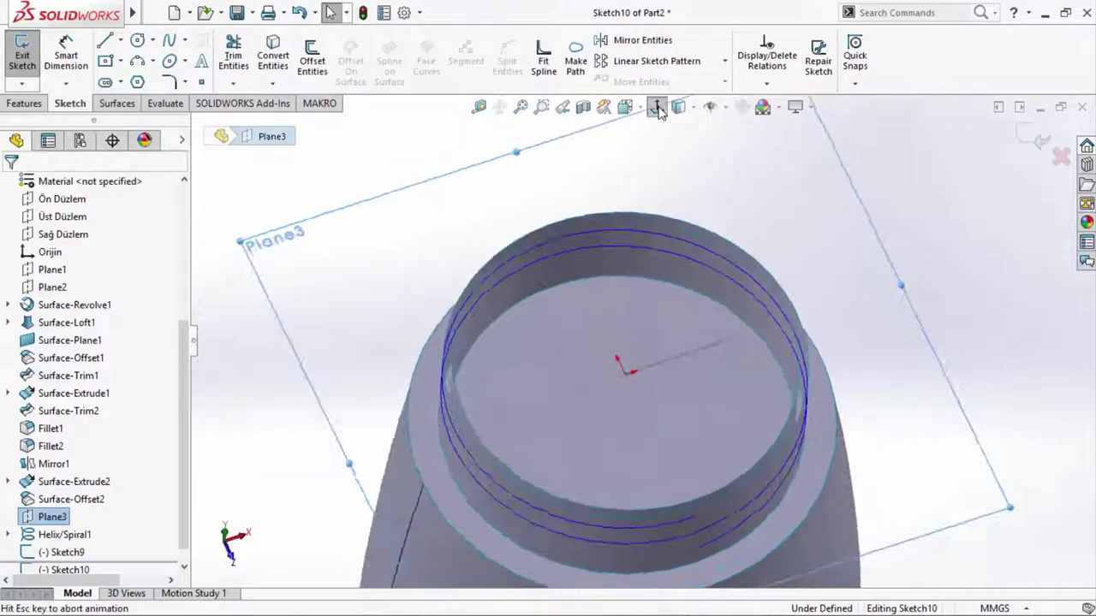
- Hide the Surface-Extrude2 neck surface and the Surface-Offset2 surface
{"action": "middle_click_drag", "start_coordinate": [680, 399], "coordinate": [696, 345]}
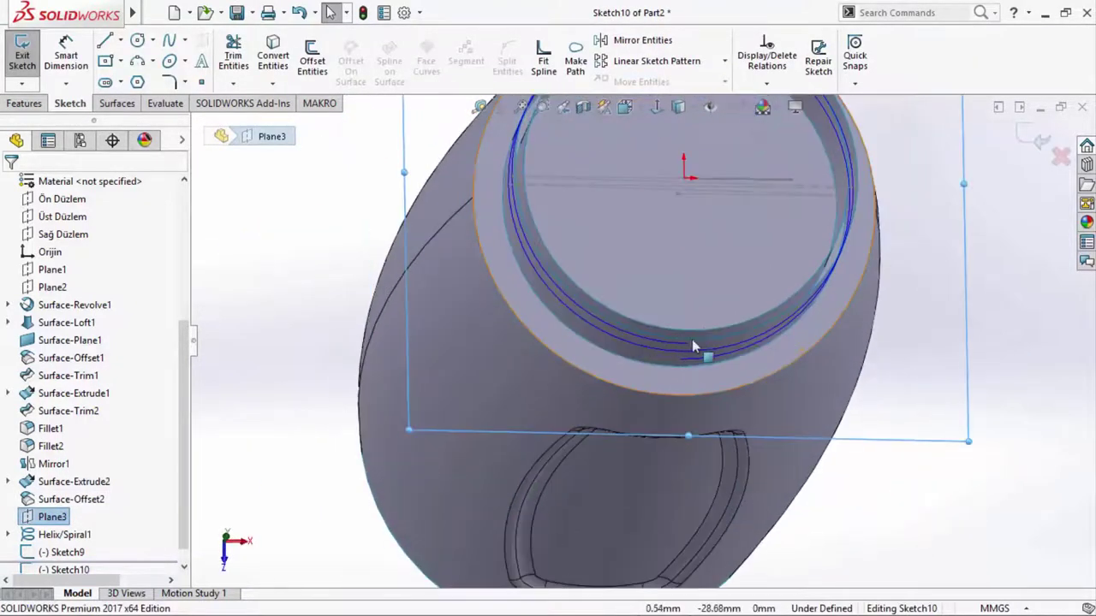
{"action": "scroll", "coordinate": [689, 350], "scroll_direction": "down", "scroll_amount": 5}
{"action": "right_click", "coordinate": [674, 361]}
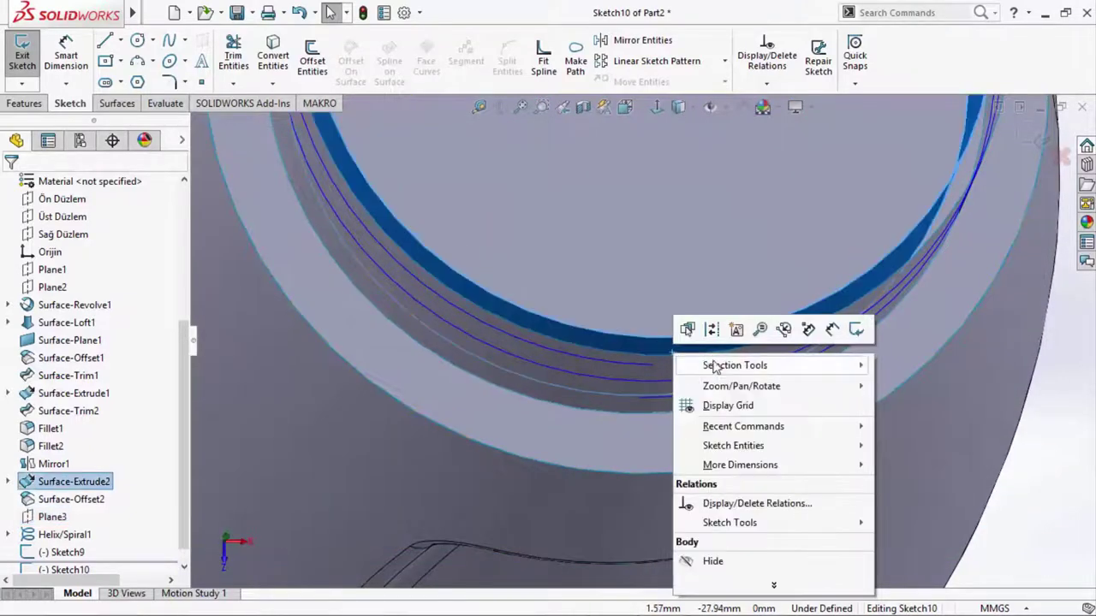
{"action": "left_click", "coordinate": [710, 561]}
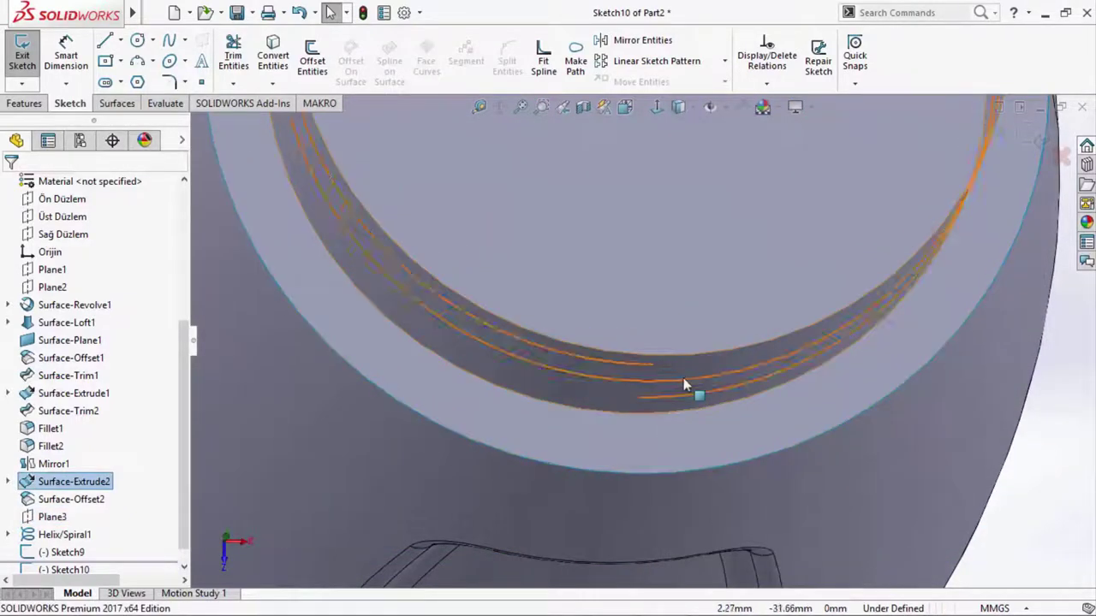
{"action": "right_click", "coordinate": [683, 366]}
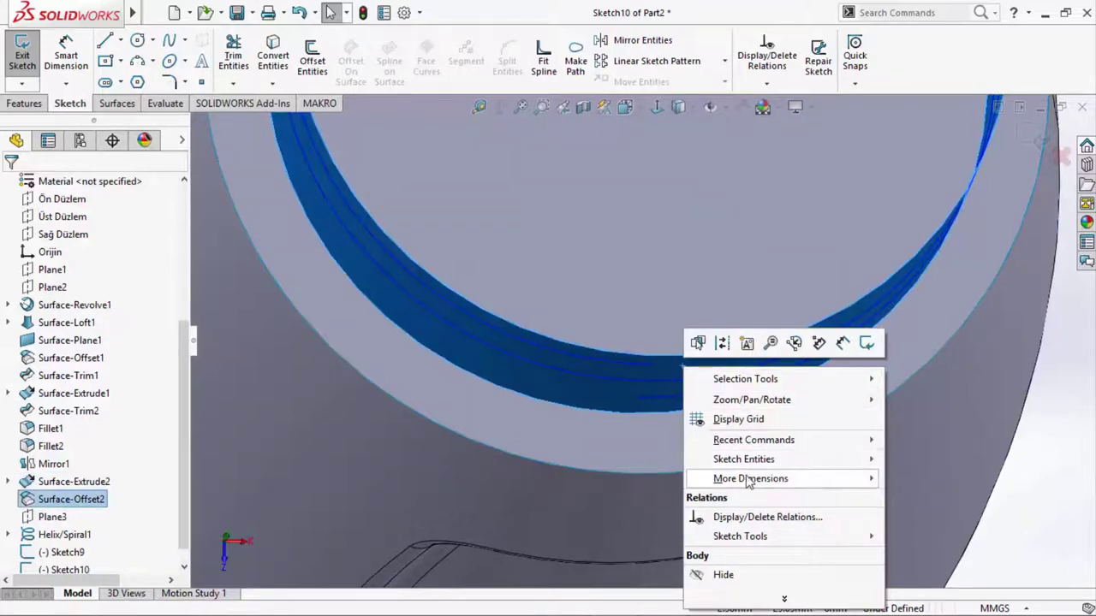
{"action": "left_click", "coordinate": [699, 574]}
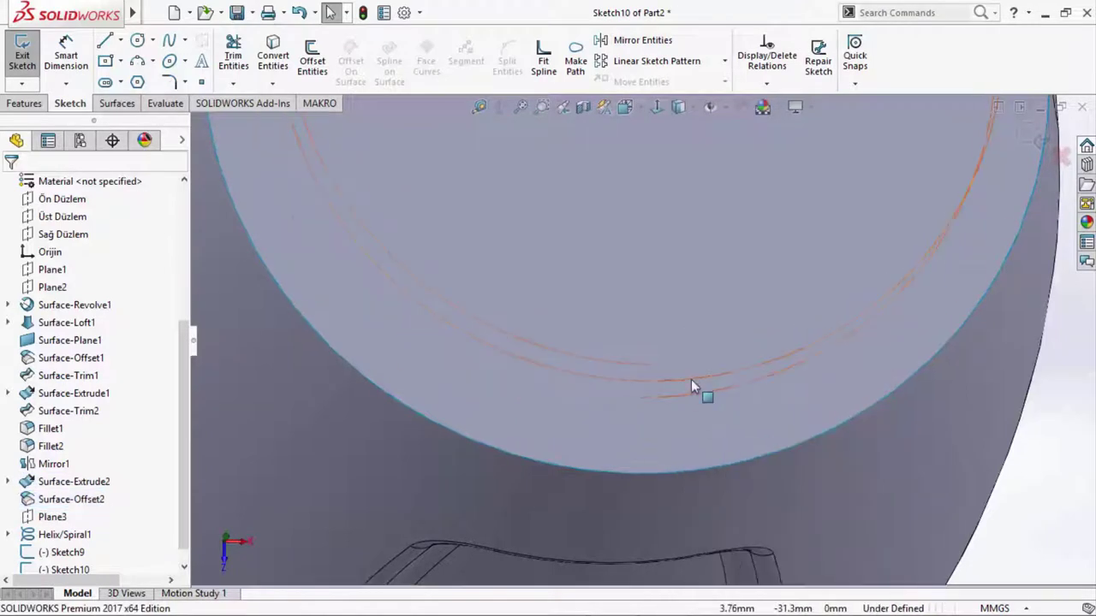
- Draw a three-point arc on the neck circle in Sketch10
{"action": "left_click", "coordinate": [137, 60]}
{"action": "left_click", "coordinate": [657, 106]}
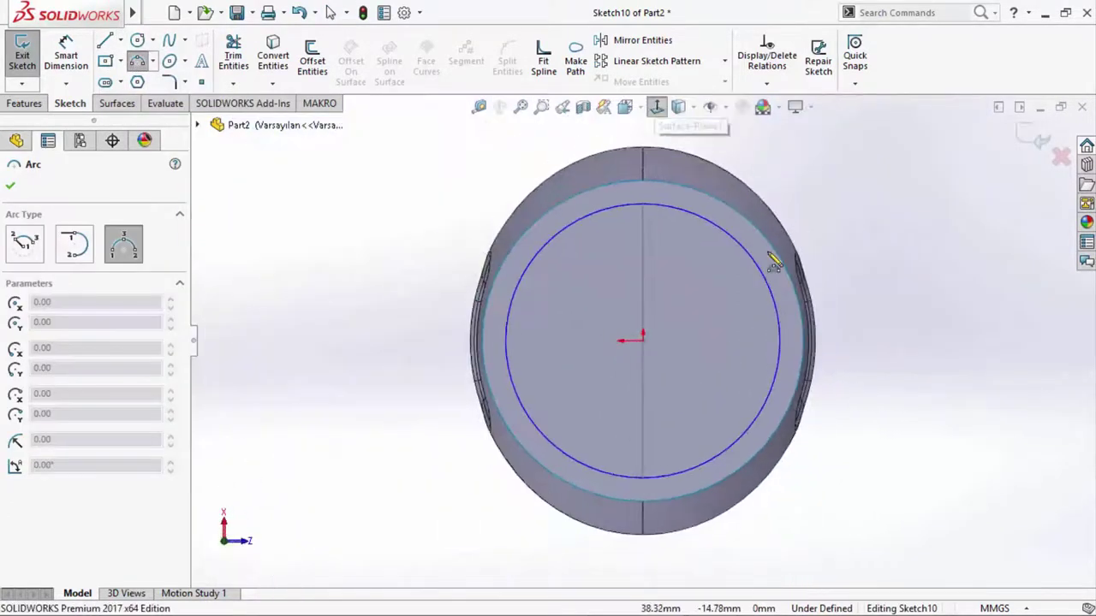
{"action": "scroll", "coordinate": [783, 351], "scroll_direction": "down", "scroll_amount": 3}
{"action": "left_click", "coordinate": [750, 347]}
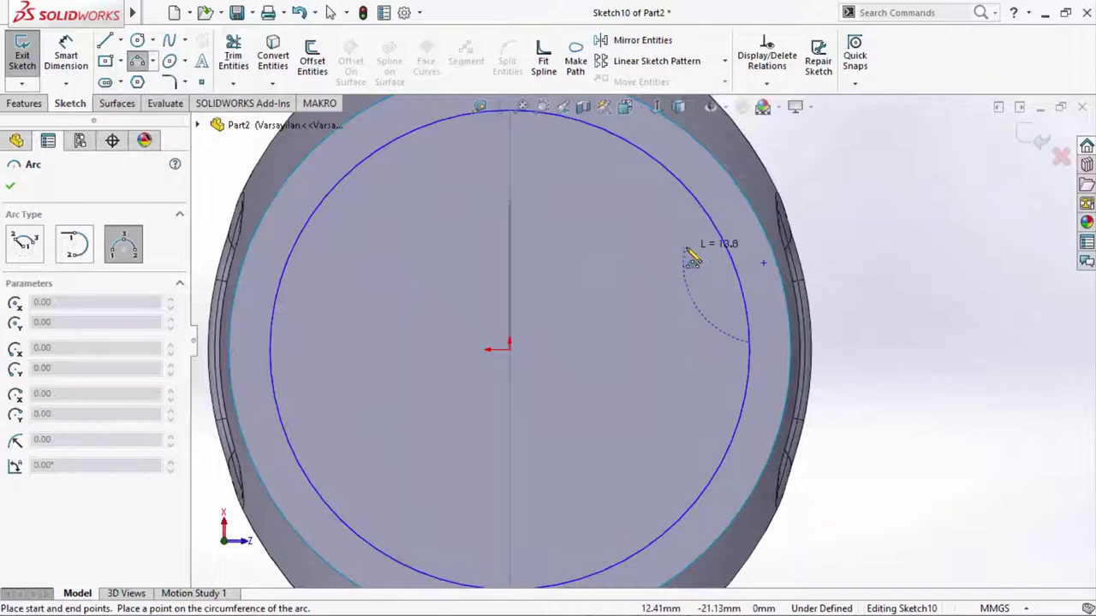
{"action": "left_click", "coordinate": [724, 289]}
{"action": "right_click", "coordinate": [942, 246]}
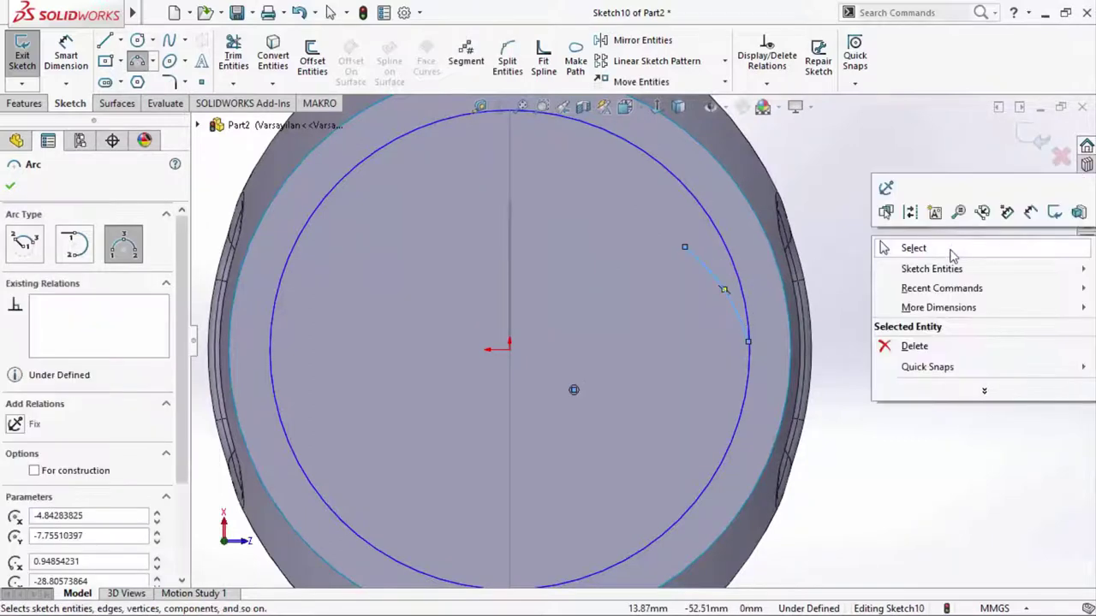
{"action": "left_click", "coordinate": [913, 249]}
- Add a Pierce relation between the arc's lower endpoint and the helix edge
{"action": "middle_click_drag", "start_coordinate": [769, 339], "coordinate": [776, 320]}
{"action": "scroll", "coordinate": [776, 320], "scroll_direction": "down", "scroll_amount": 2}
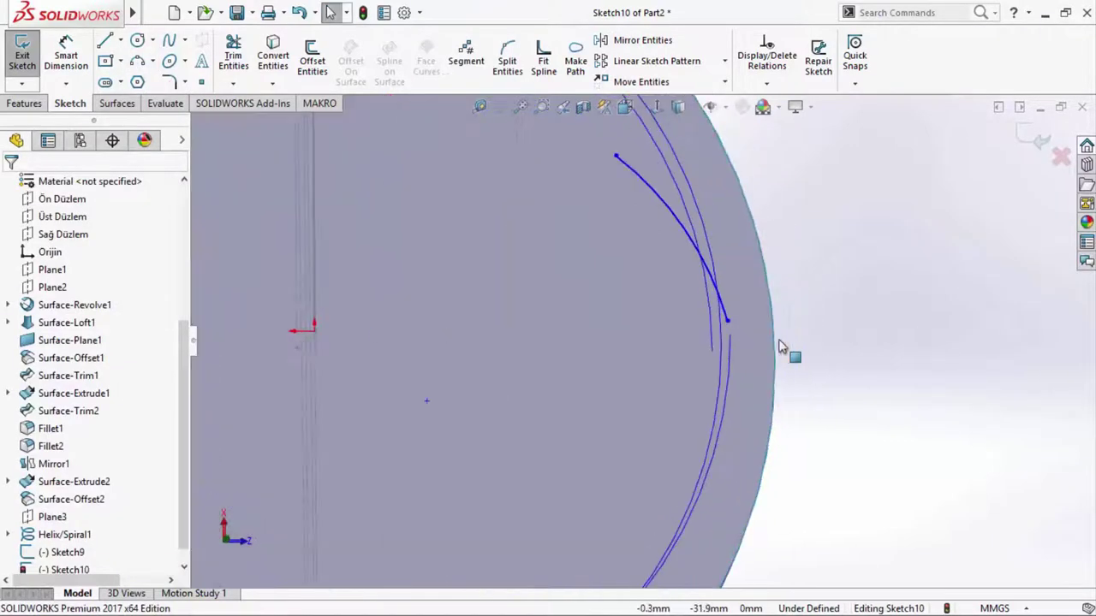
{"action": "left_click", "coordinate": [726, 323]}
{"action": "left_click", "coordinate": [734, 342], "text": "ctrl"}
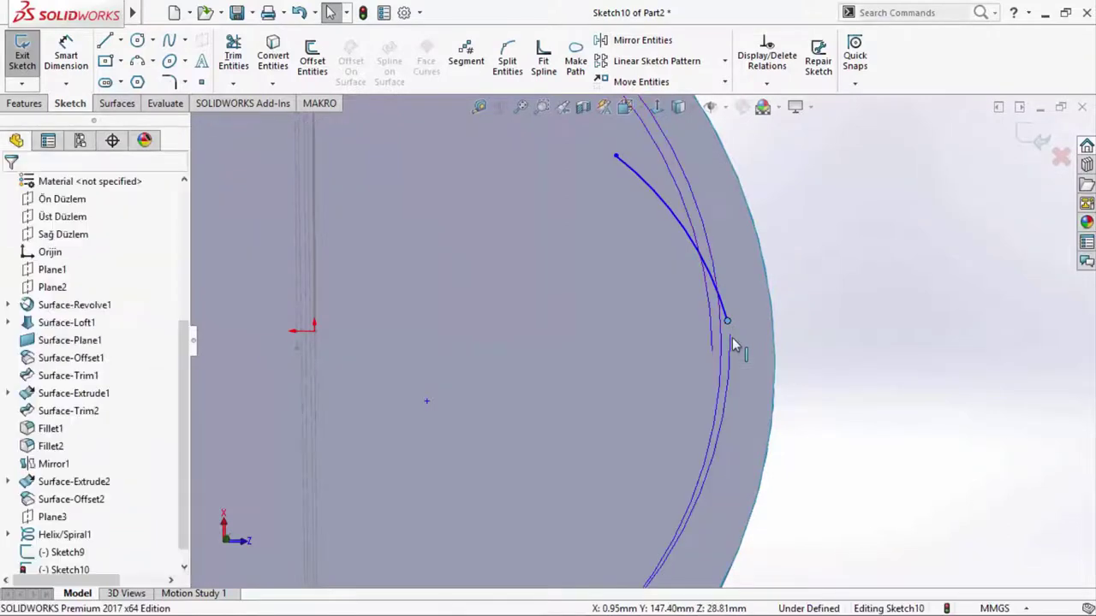
{"action": "left_click", "coordinate": [778, 290]}
{"action": "left_click", "coordinate": [836, 198]}
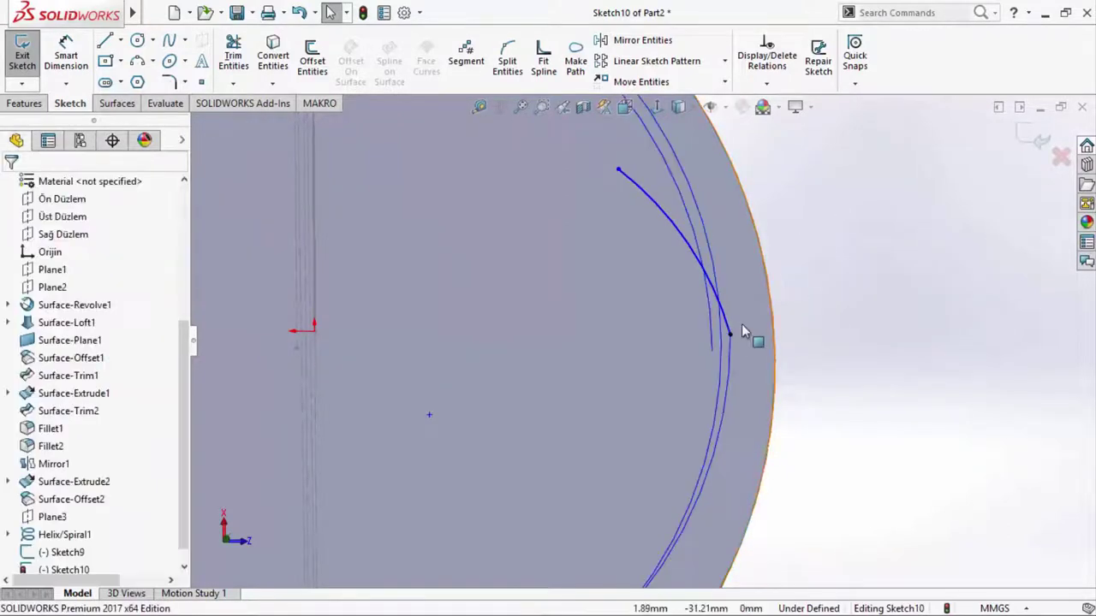
- Project the helix into Sketch10 with Convert Entities
{"action": "left_click", "coordinate": [727, 332]}
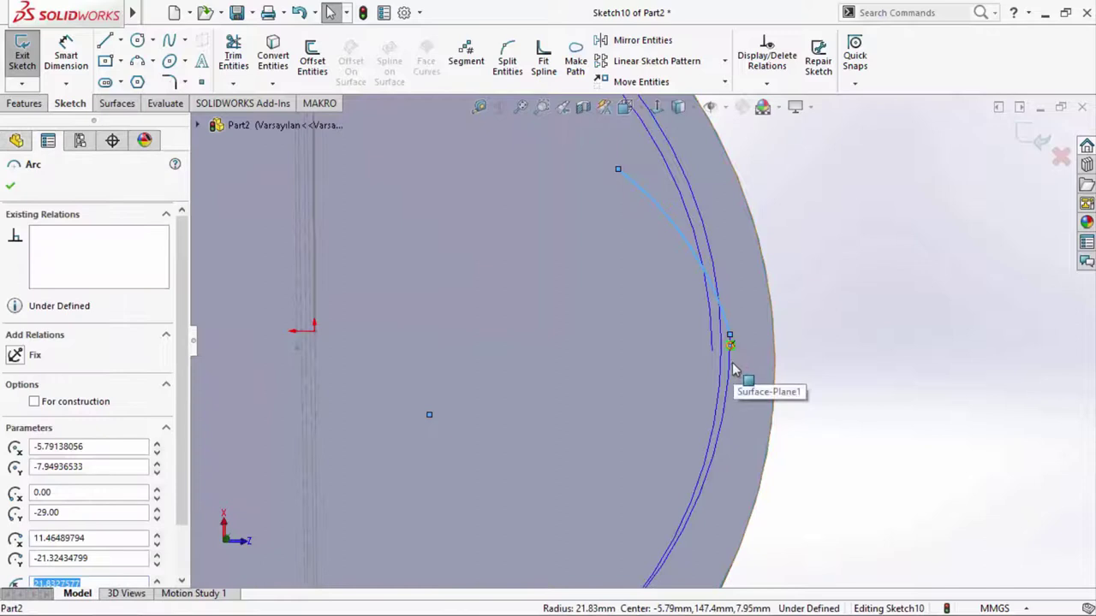
{"action": "left_click", "coordinate": [729, 368], "text": "ctrl"}
{"action": "left_click", "coordinate": [799, 313]}
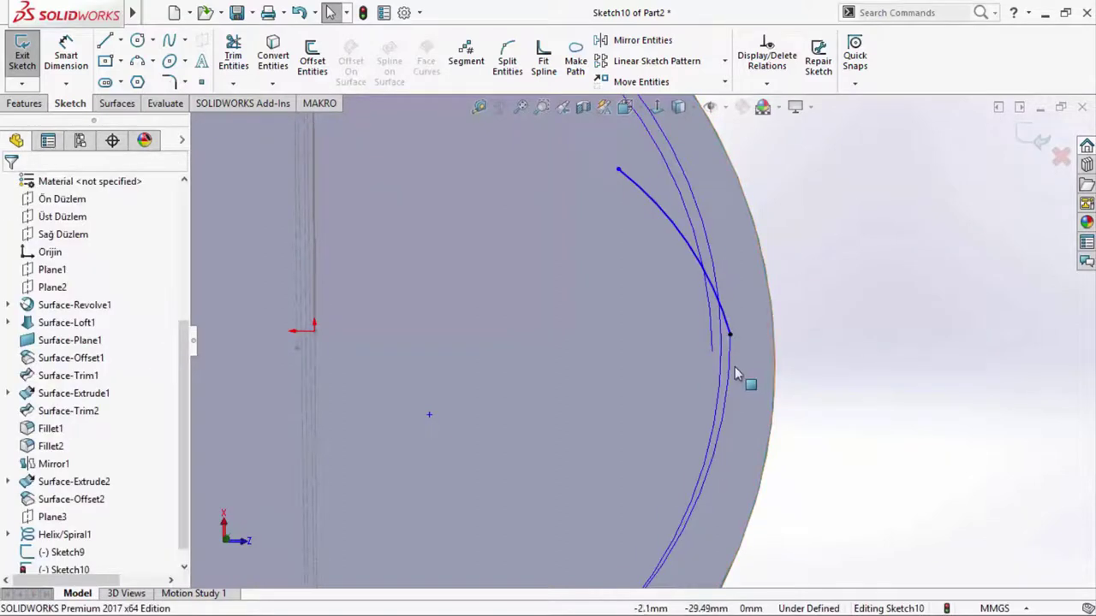
{"action": "left_click", "coordinate": [727, 374]}
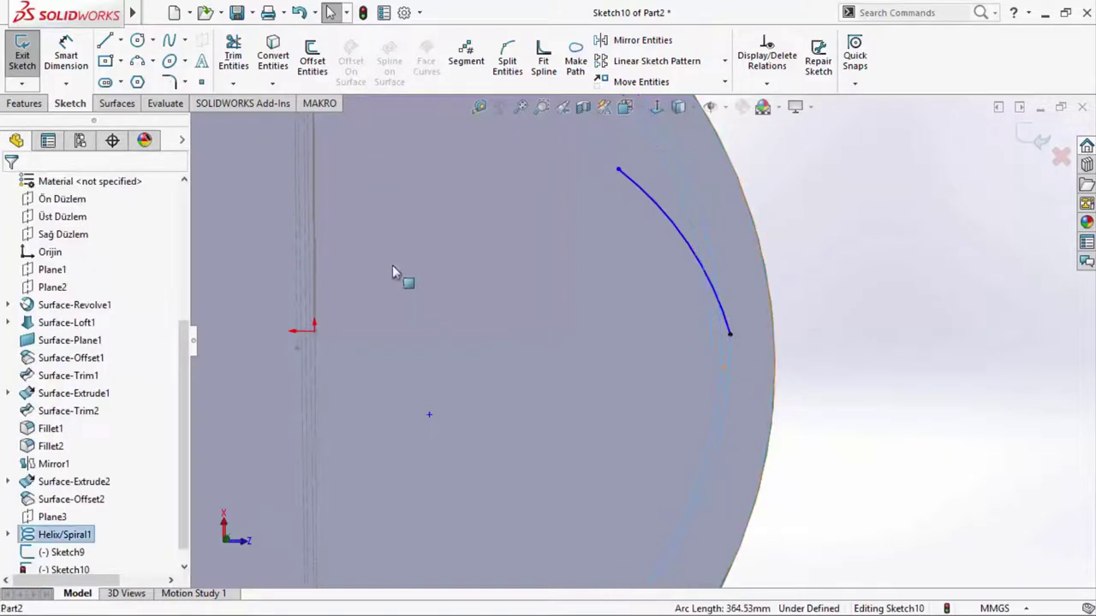
{"action": "left_click", "coordinate": [282, 60]}
{"action": "left_click", "coordinate": [649, 324]}
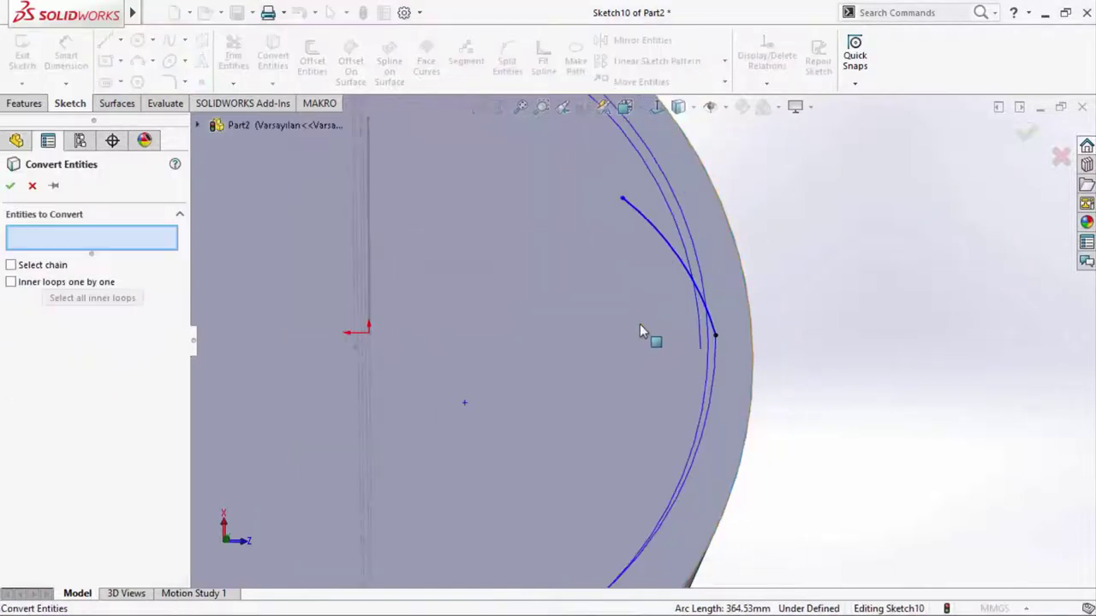
{"action": "left_click", "coordinate": [33, 185]}
{"action": "left_click", "coordinate": [659, 390]}
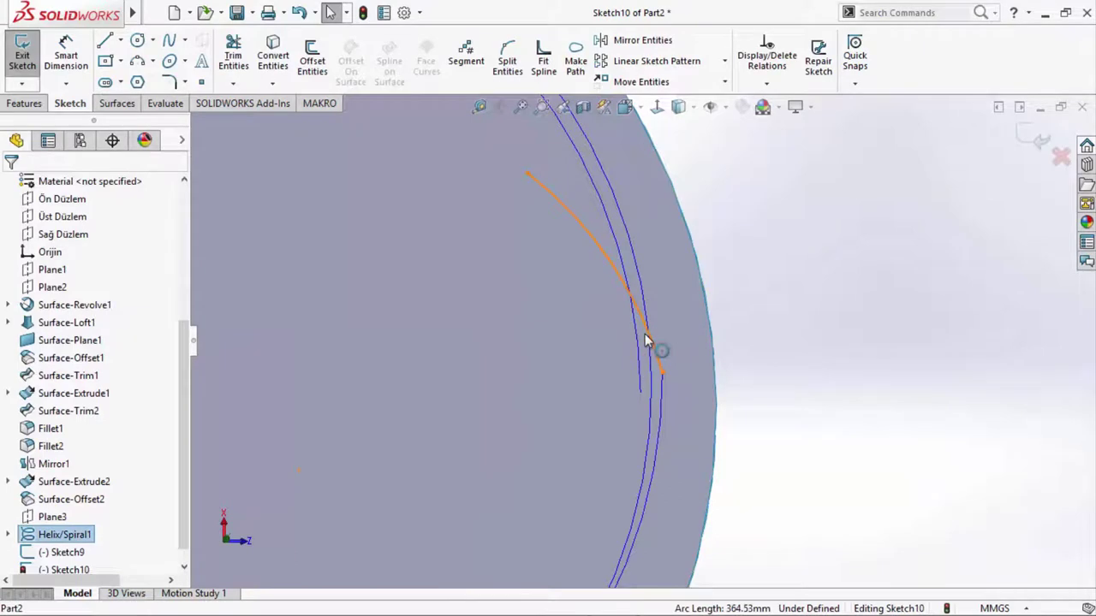
{"action": "left_click", "coordinate": [646, 341], "text": "ctrl"}
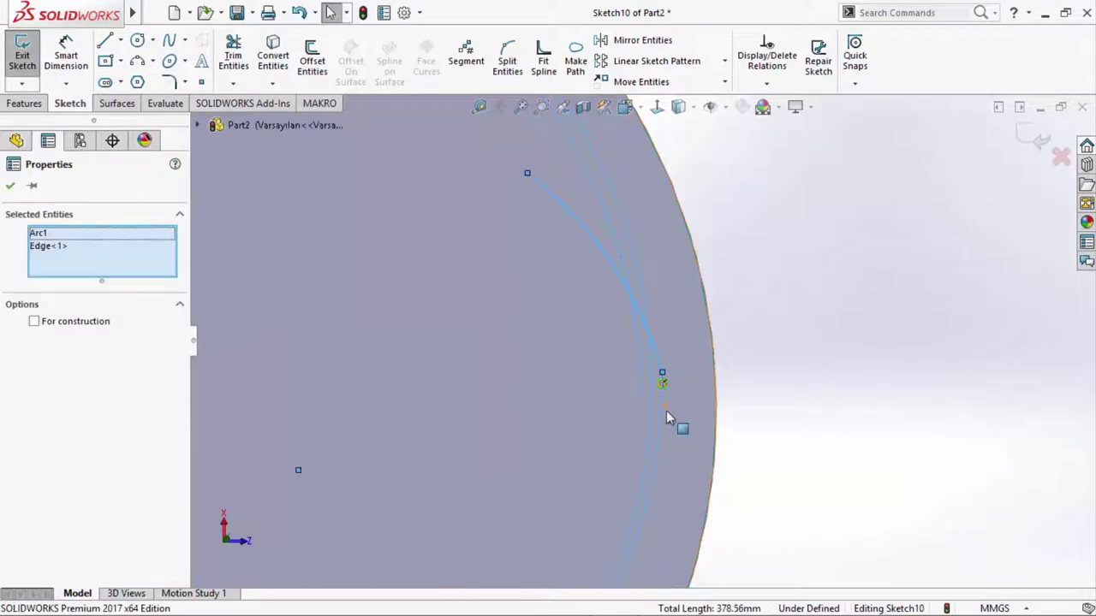
{"action": "left_click", "coordinate": [667, 413], "text": "ctrl"}
{"action": "left_click", "coordinate": [822, 435]}
{"action": "mouse_move", "coordinate": [822, 435]}
{"action": "middle_mouse_down"}
{"action": "mouse_move", "coordinate": [658, 406]}
{"action": "mouse_move", "coordinate": [626, 347]}
{"action": "mouse_move", "coordinate": [900, 325]}
{"action": "mouse_move", "coordinate": [868, 301]}
{"action": "middle_mouse_up"}
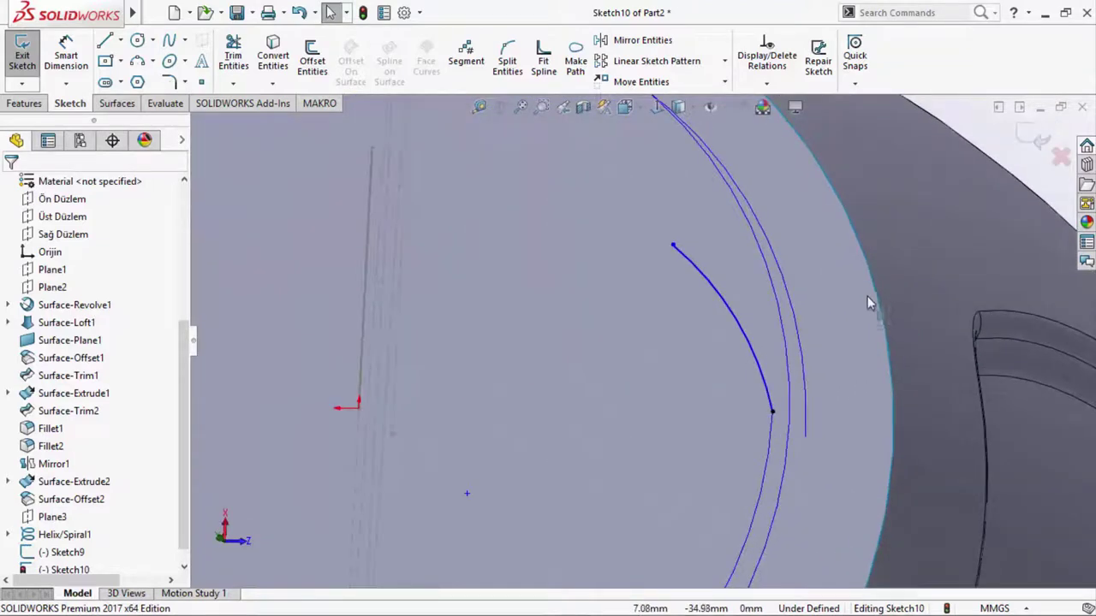
{"action": "left_click", "coordinate": [769, 425]}
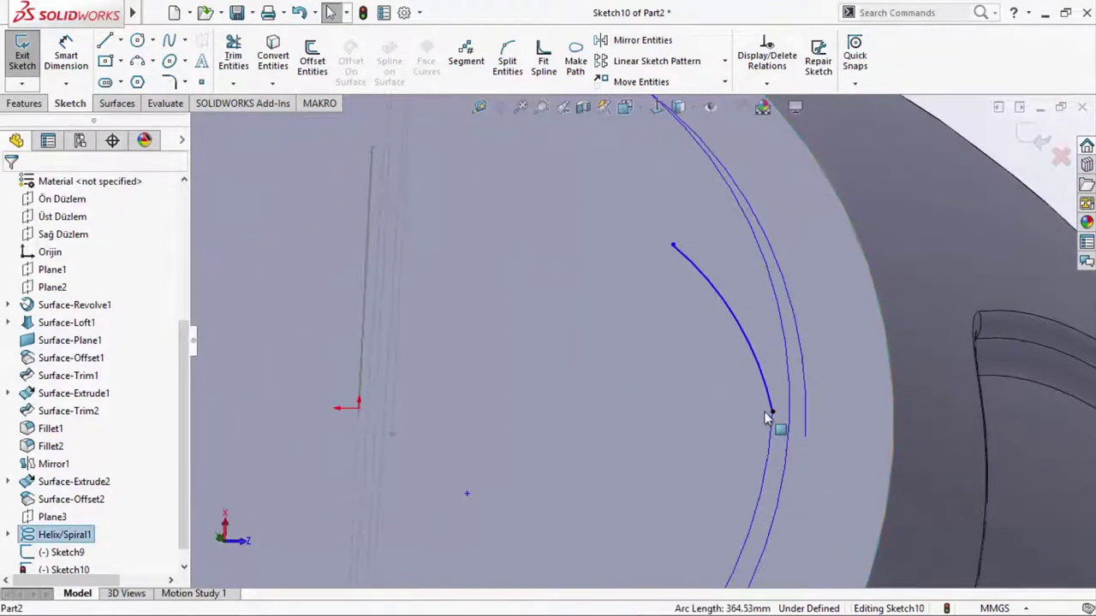
{"action": "left_click", "coordinate": [763, 462]}
{"action": "left_click", "coordinate": [767, 467]}
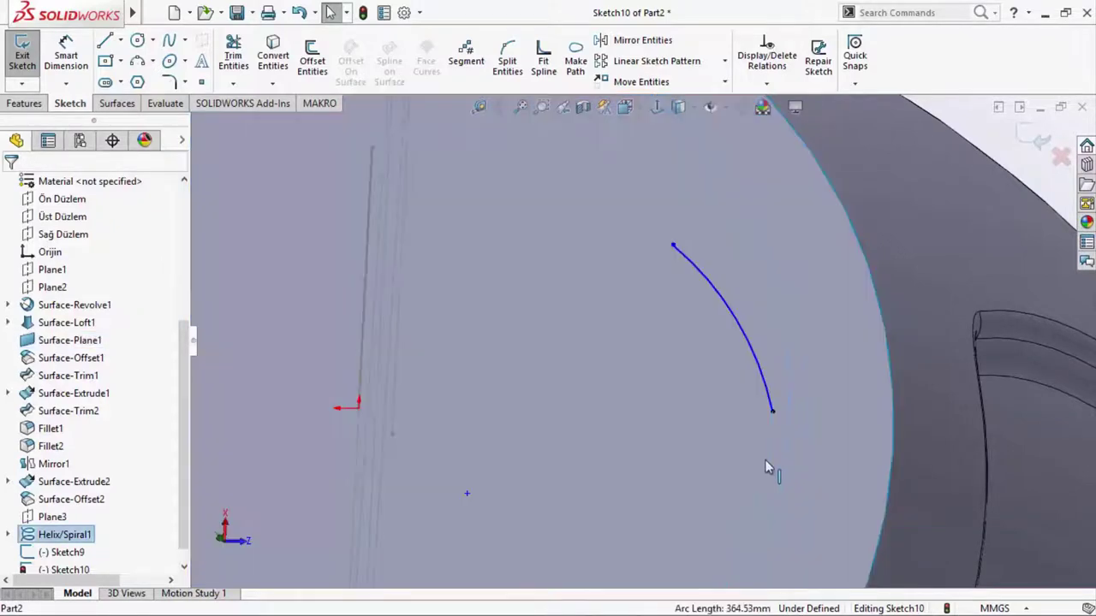
{"action": "left_click", "coordinate": [768, 398]}
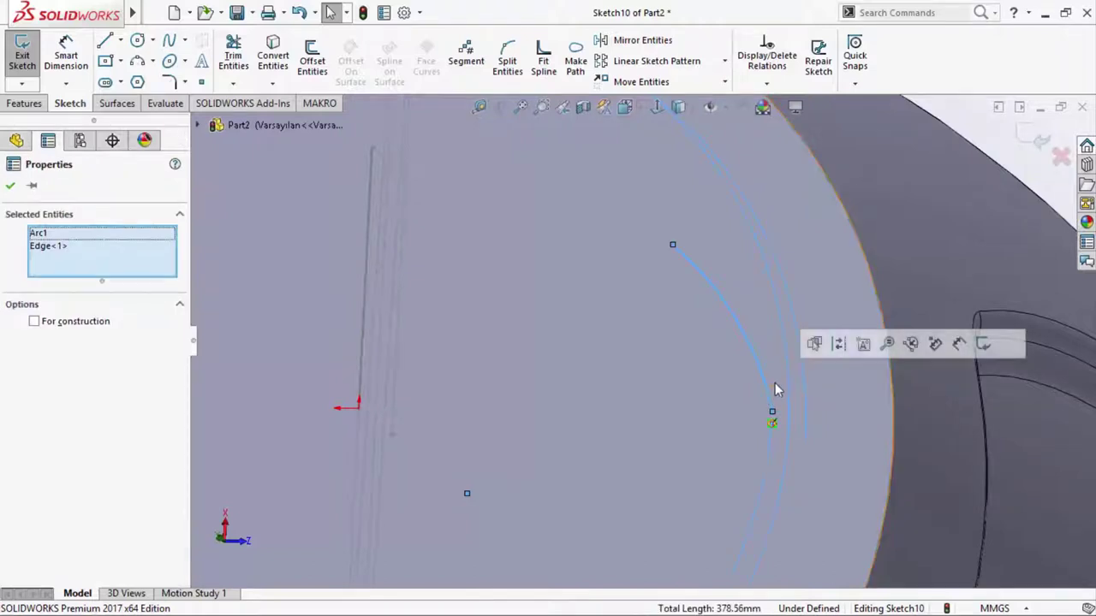
{"action": "scroll", "coordinate": [664, 385], "scroll_direction": "up", "scroll_amount": 3}
{"action": "key", "text": "Escape"}
{"action": "mouse_move", "coordinate": [753, 436]}
{"action": "middle_mouse_down"}
{"action": "mouse_move", "coordinate": [631, 334]}
{"action": "mouse_move", "coordinate": [836, 384]}
{"action": "middle_mouse_up"}
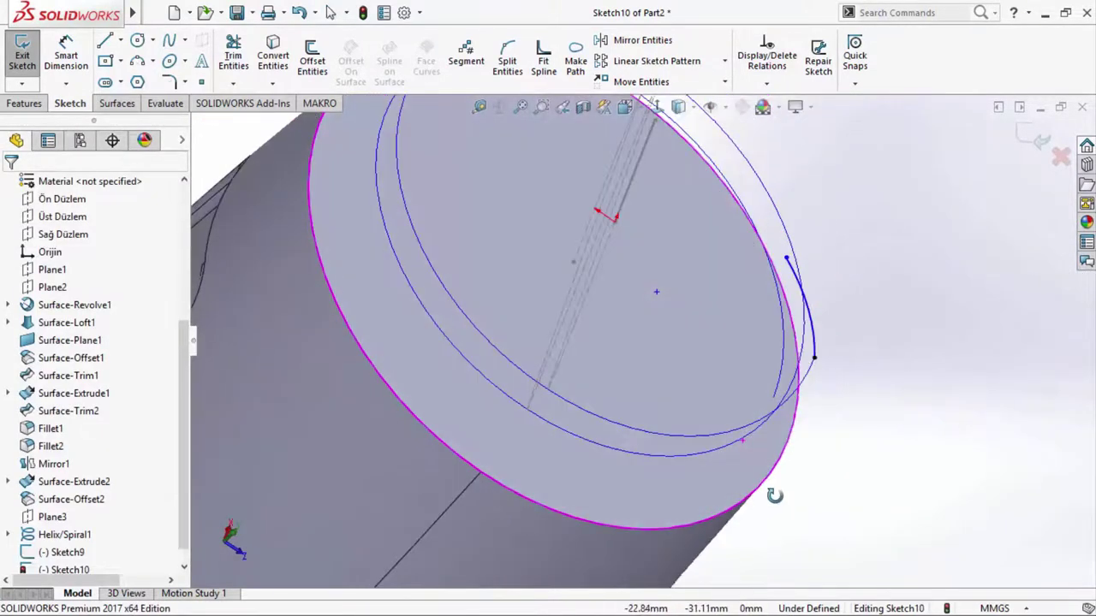
- Drag the Sketch10 arc's free end outward toward the neck rim
{"action": "left_click", "coordinate": [819, 360]}
{"action": "left_click", "coordinate": [862, 368]}
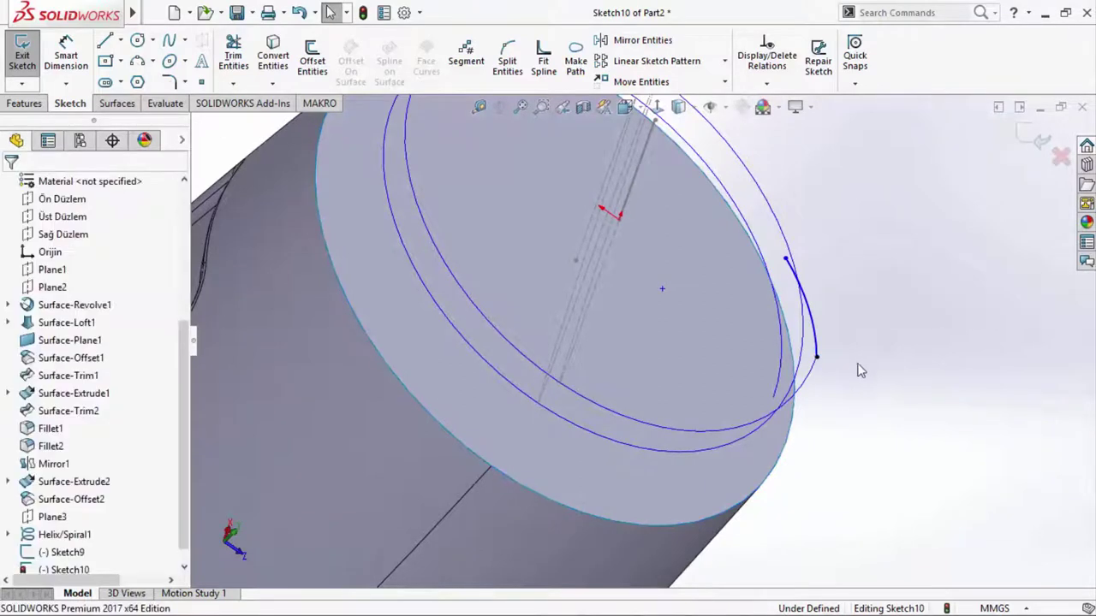
{"action": "middle_click_drag", "start_coordinate": [862, 370], "coordinate": [832, 404]}
{"action": "left_click", "coordinate": [656, 106]}
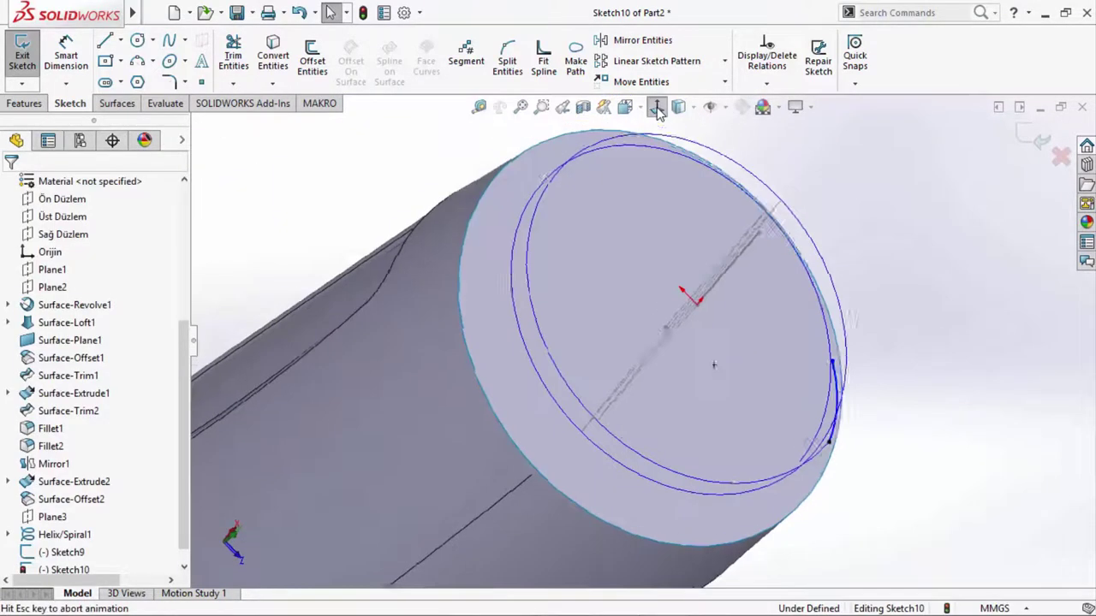
{"action": "scroll", "coordinate": [694, 511], "scroll_direction": "down", "scroll_amount": 4}
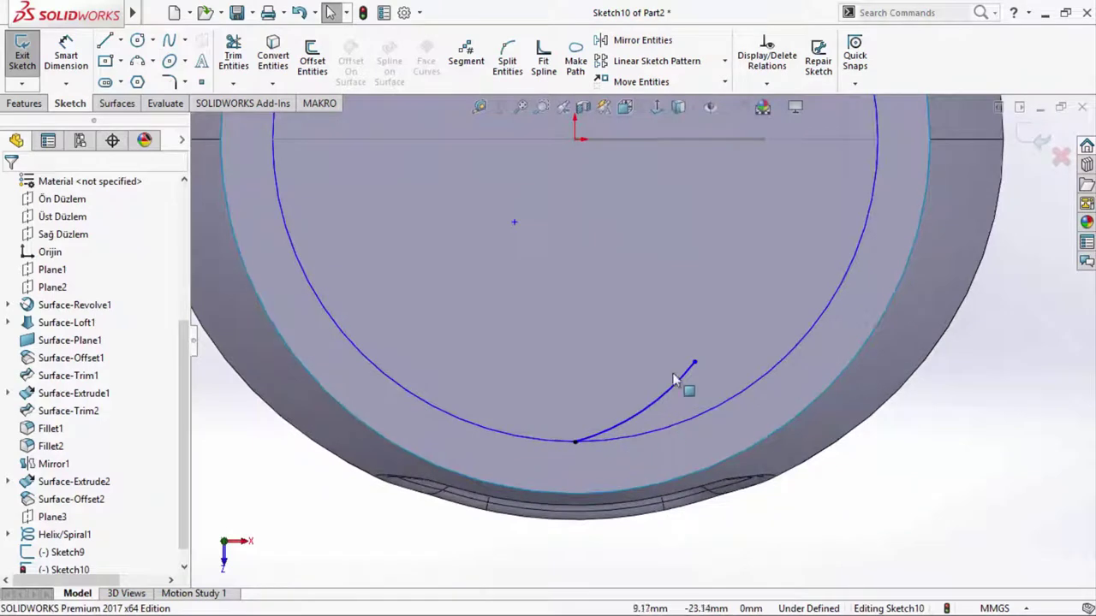
{"action": "left_click_drag", "start_coordinate": [696, 364], "coordinate": [707, 395]}
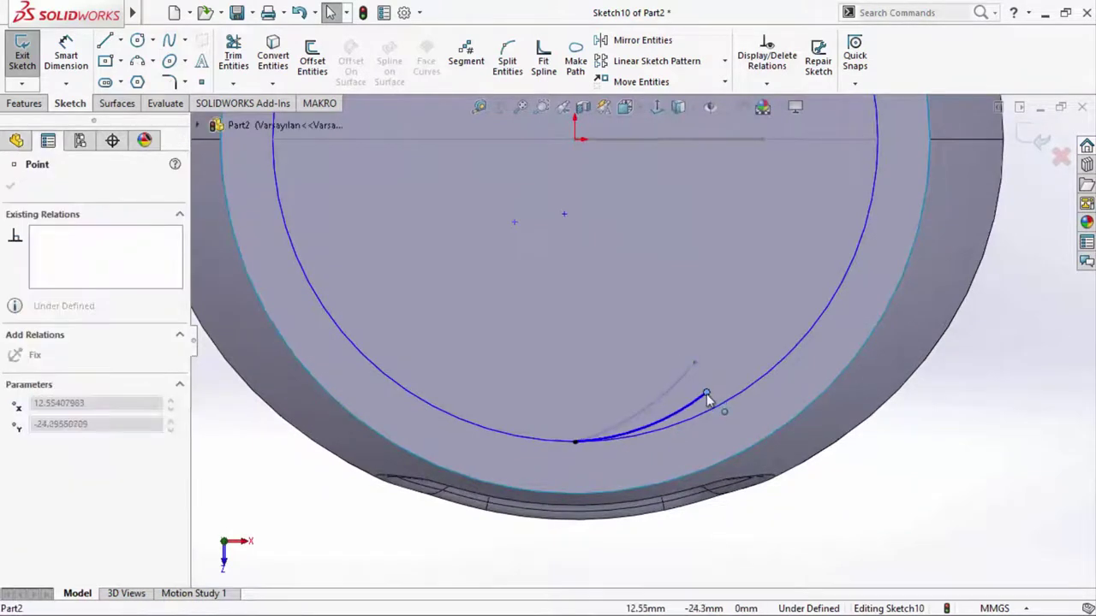
{"action": "left_click", "coordinate": [930, 472]}
{"action": "mouse_move", "coordinate": [609, 386]}
{"action": "middle_mouse_down"}
{"action": "mouse_move", "coordinate": [604, 288]}
{"action": "mouse_move", "coordinate": [599, 334]}
{"action": "middle_mouse_up"}
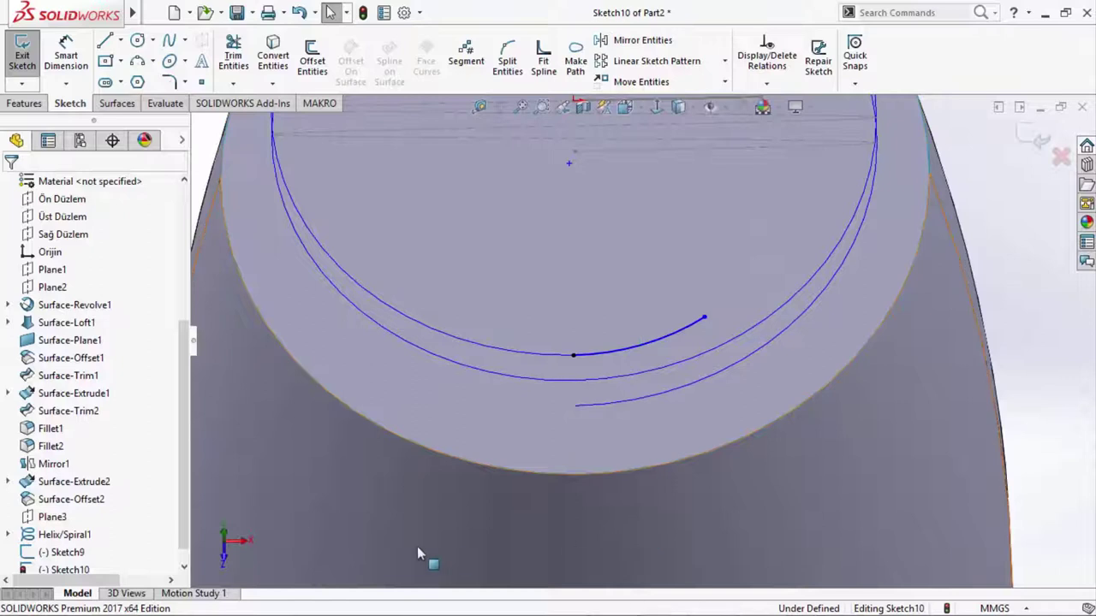
{"action": "scroll", "coordinate": [338, 347], "scroll_direction": "down", "scroll_amount": 3}
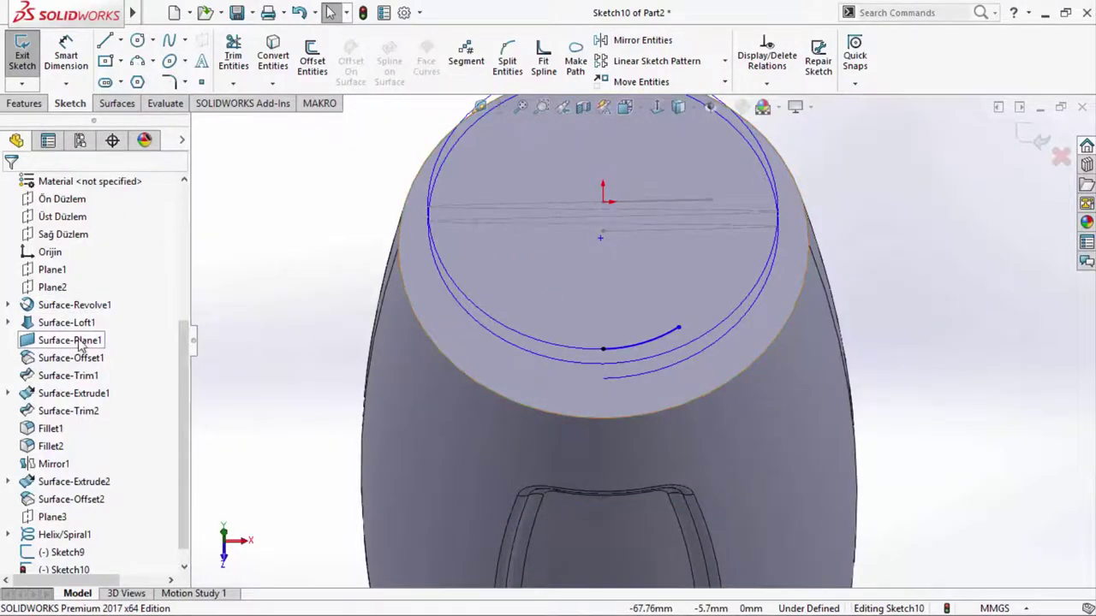
{"action": "scroll", "coordinate": [75, 301], "scroll_direction": "up", "scroll_amount": 2}
- Make the short arc tangent to the neck rim edge
{"action": "left_click", "coordinate": [75, 220]}
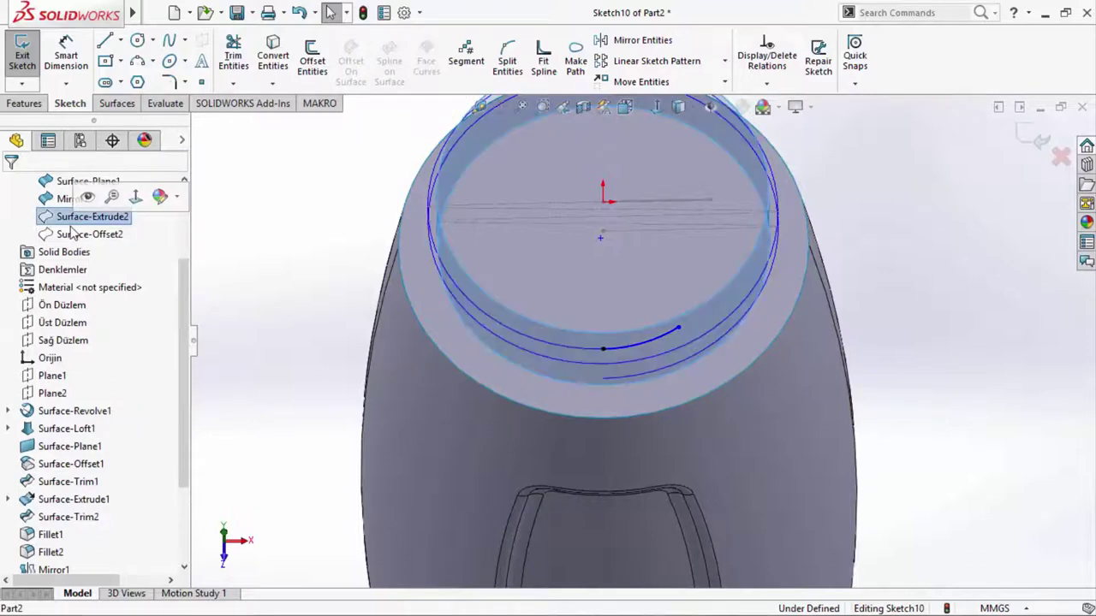
{"action": "left_click", "coordinate": [73, 238]}
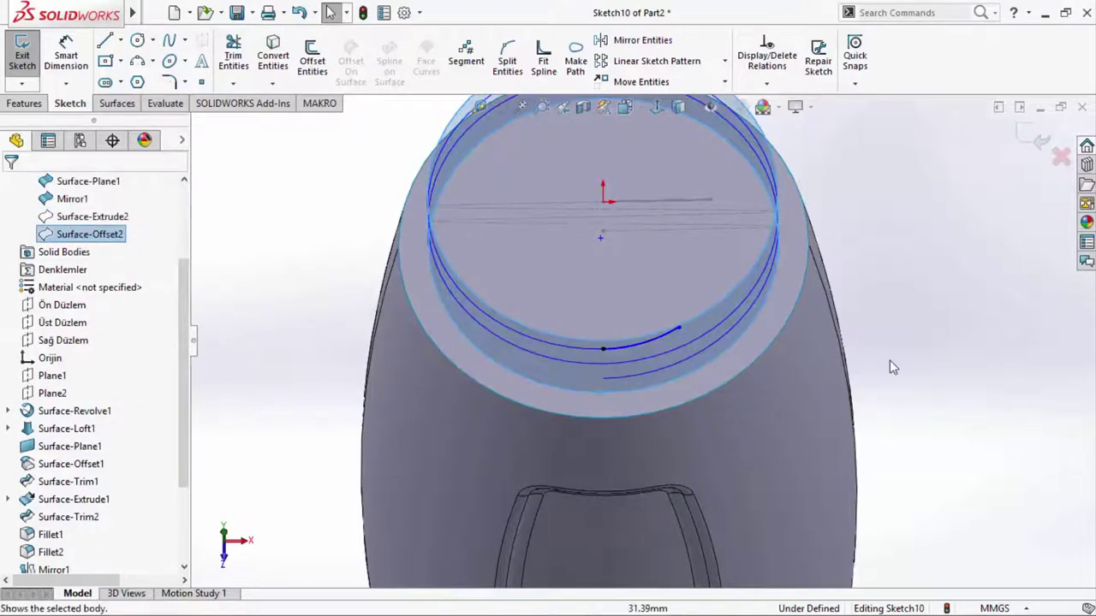
{"action": "scroll", "coordinate": [685, 355], "scroll_direction": "down", "scroll_amount": 3}
{"action": "left_click", "coordinate": [613, 351]}
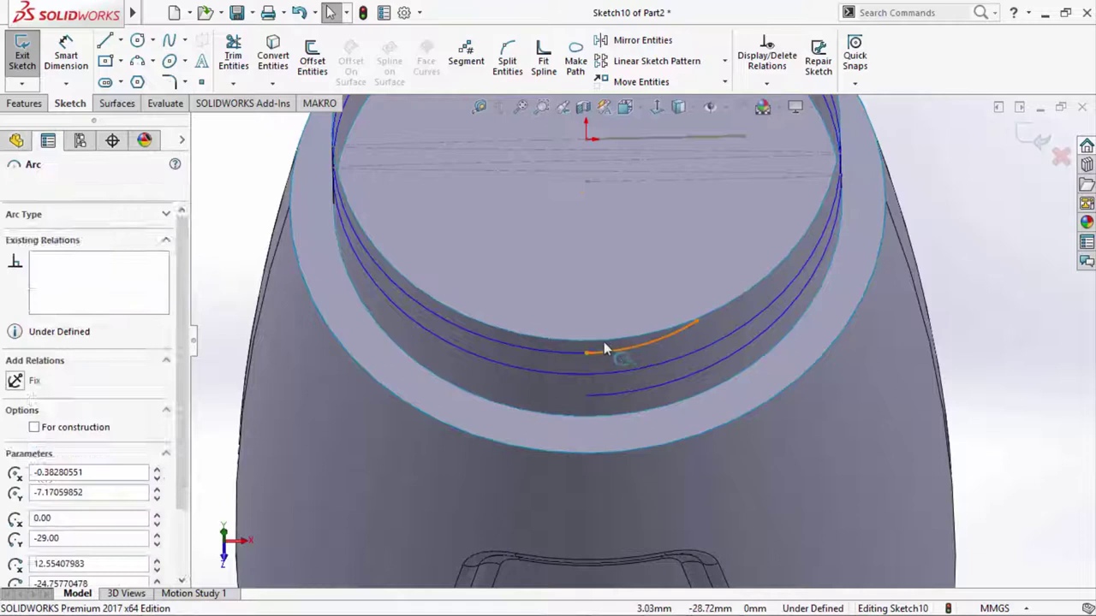
{"action": "left_click", "coordinate": [603, 339], "text": "ctrl"}
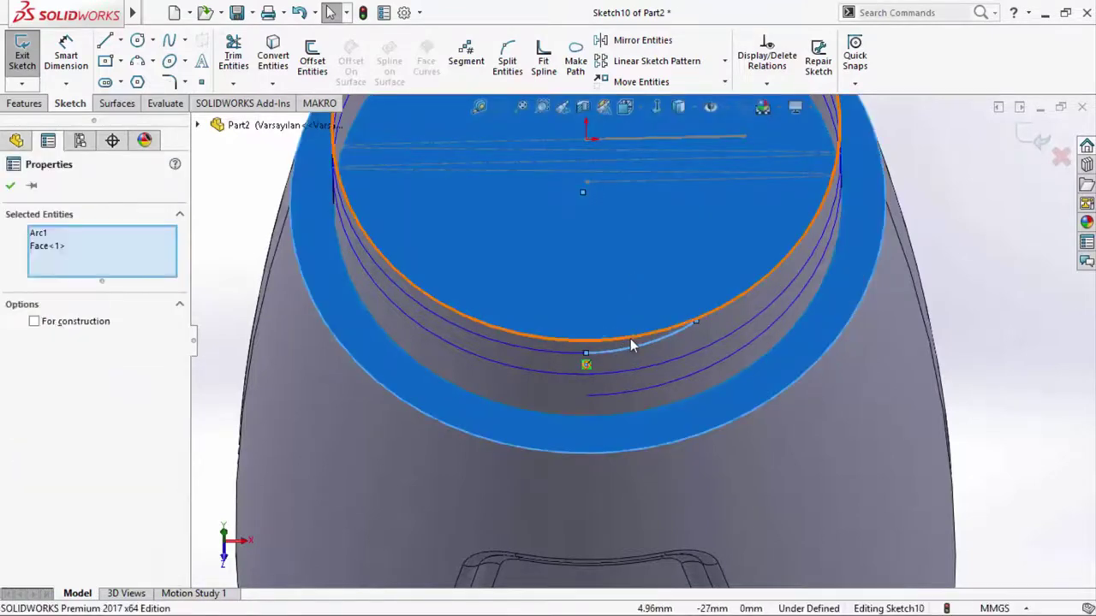
{"action": "key", "text": "Escape"}
{"action": "left_click", "coordinate": [625, 358]}
{"action": "left_click", "coordinate": [672, 333], "text": "ctrl"}
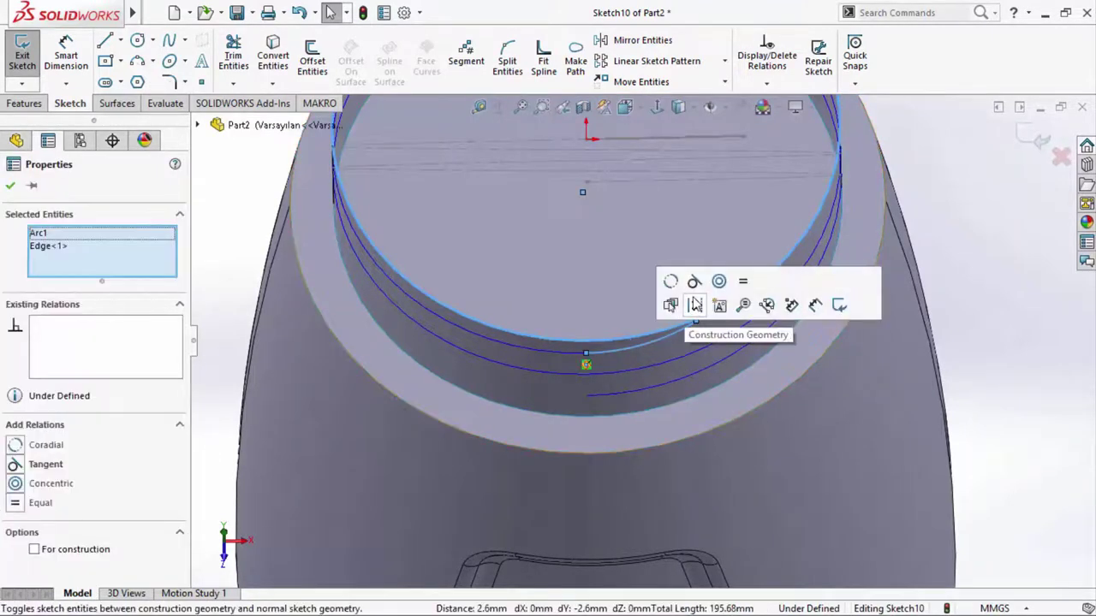
{"action": "left_click", "coordinate": [727, 303]}
{"action": "left_click", "coordinate": [1031, 370]}
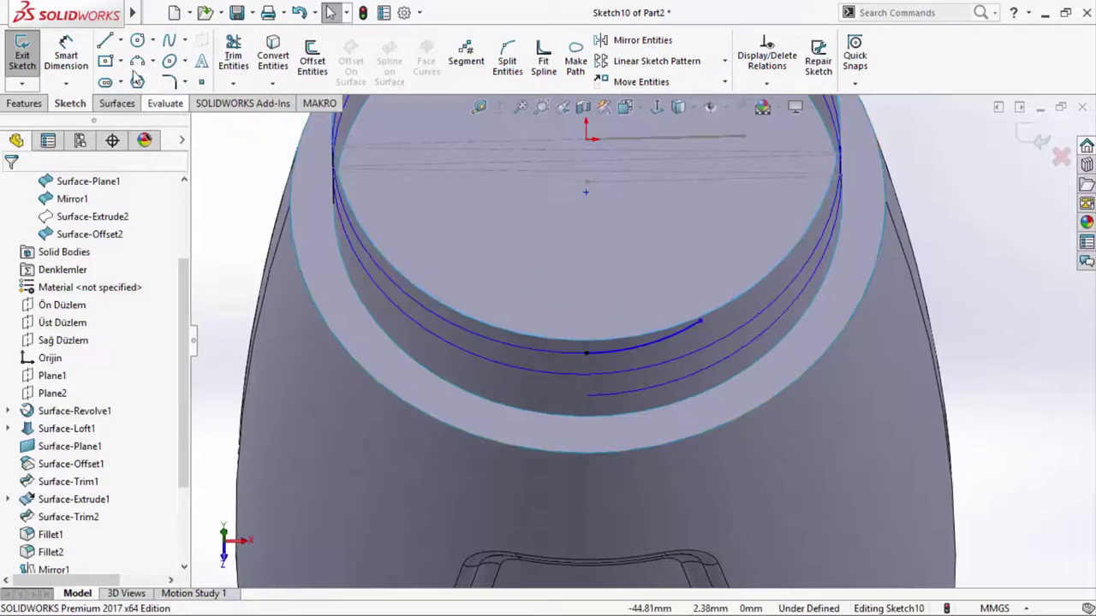
- Dimension the arc radius to 10 mm
{"action": "left_click", "coordinate": [66, 53]}
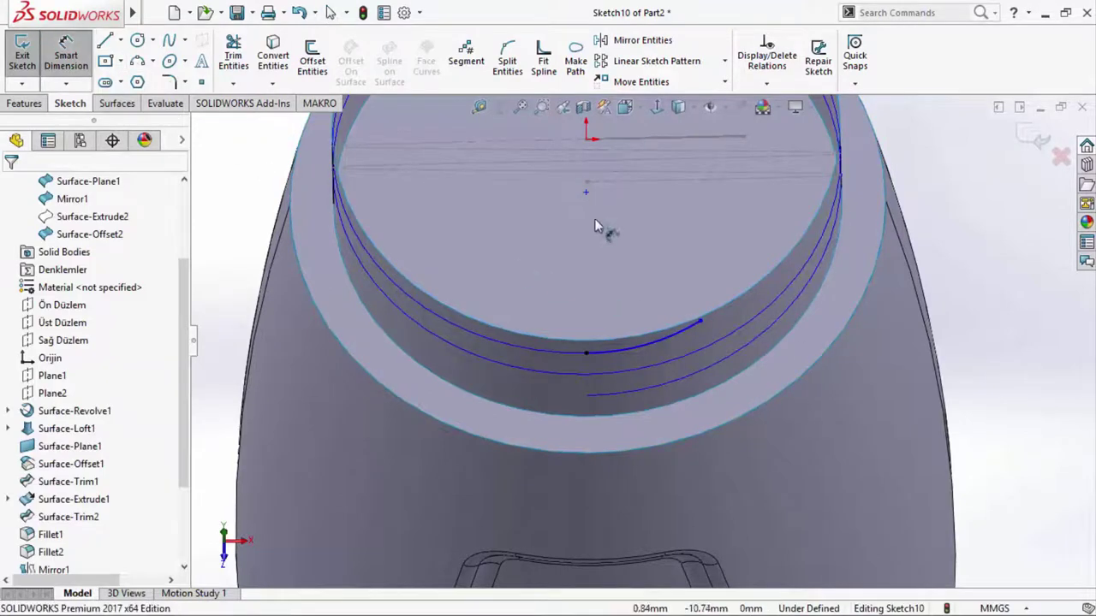
{"action": "left_click", "coordinate": [630, 351]}
{"action": "left_click", "coordinate": [660, 408]}
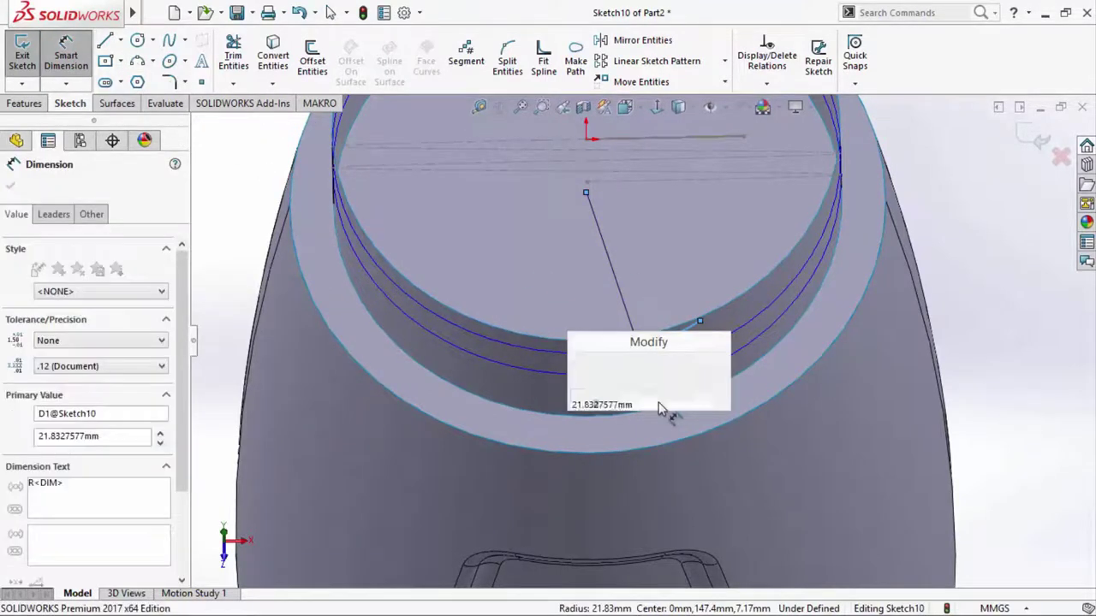
{"action": "type", "text": "10"}
{"action": "key", "text": "Return"}
{"action": "right_click", "coordinate": [952, 308]}
{"action": "left_click", "coordinate": [953, 335]}
- Make the arc's free endpoint coincident with the circular neck edge
{"action": "left_click", "coordinate": [122, 224]}
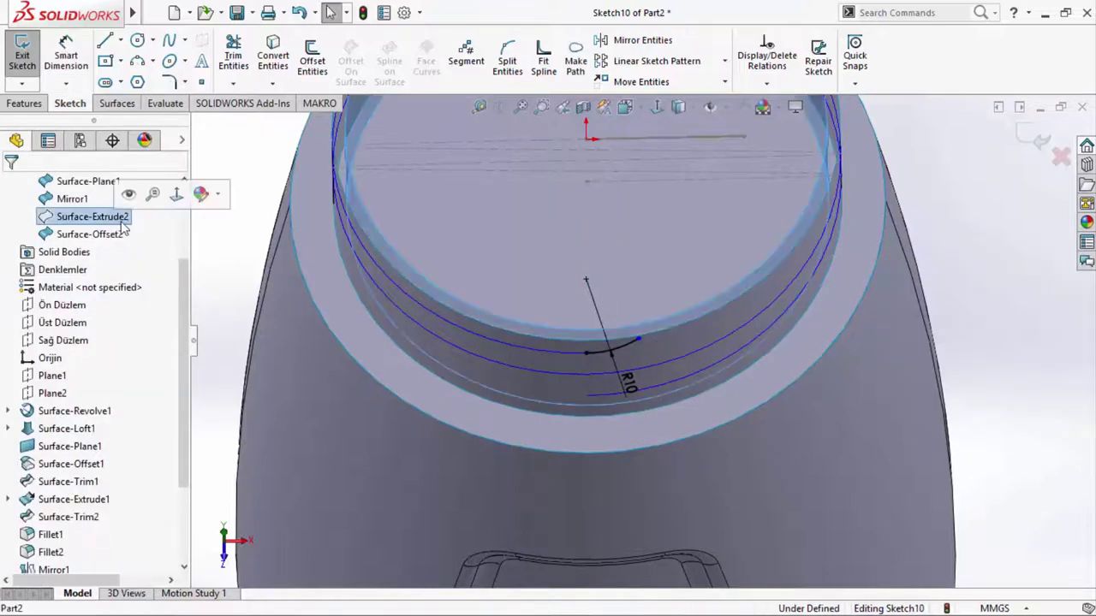
{"action": "key", "text": "Escape"}
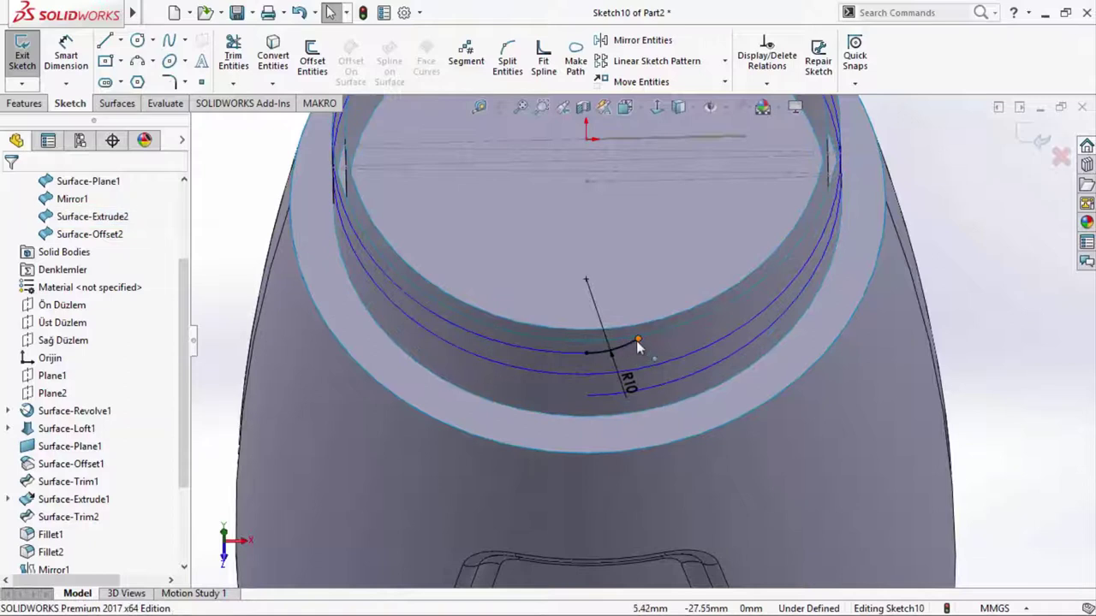
{"action": "left_click", "coordinate": [649, 334]}
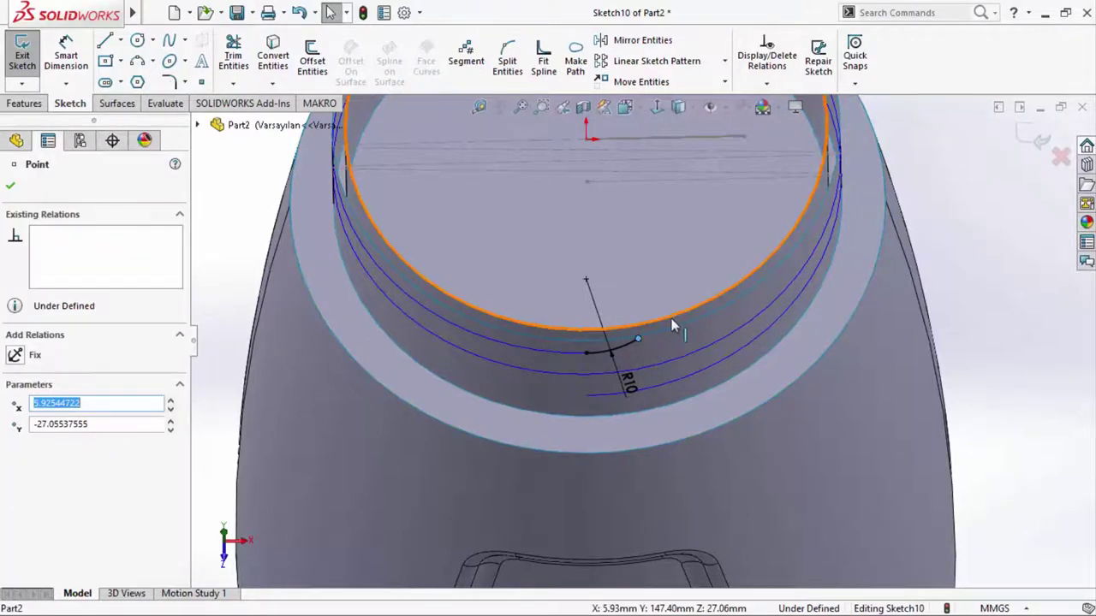
{"action": "left_click", "coordinate": [671, 325], "text": "ctrl"}
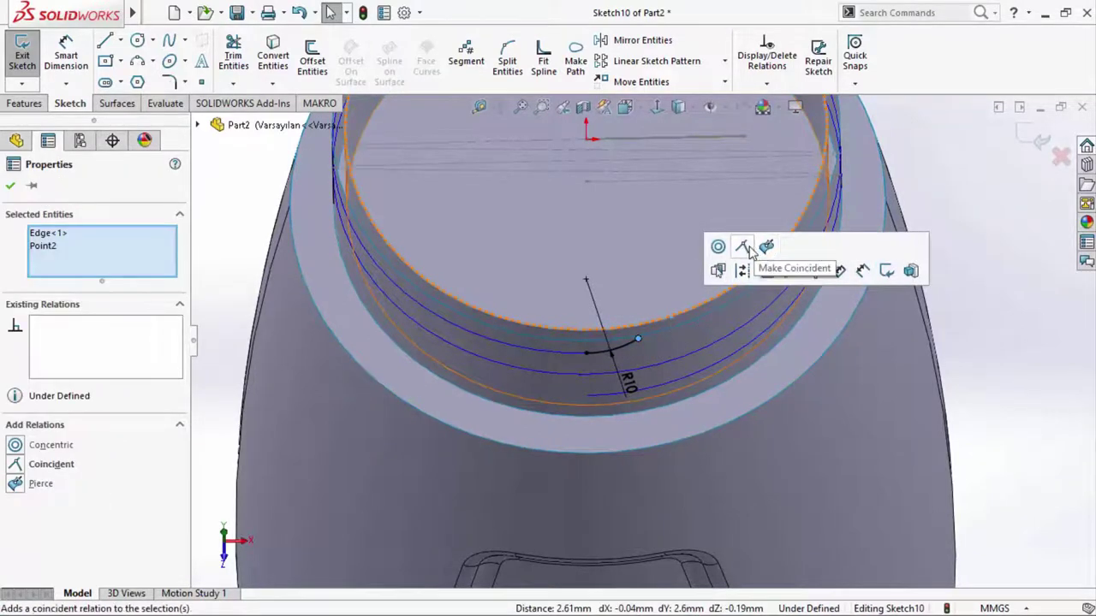
{"action": "left_click", "coordinate": [742, 247]}
{"action": "key", "text": "Escape"}
{"action": "middle_click_drag", "start_coordinate": [815, 370], "coordinate": [815, 449]}
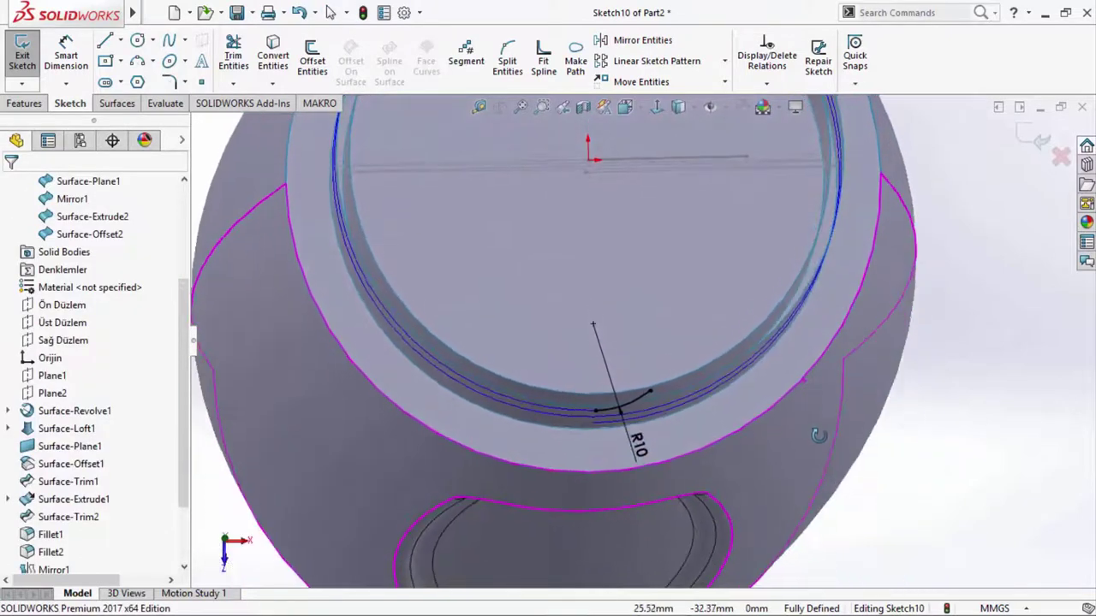
{"action": "scroll", "coordinate": [710, 379], "scroll_direction": "up", "scroll_amount": 2}
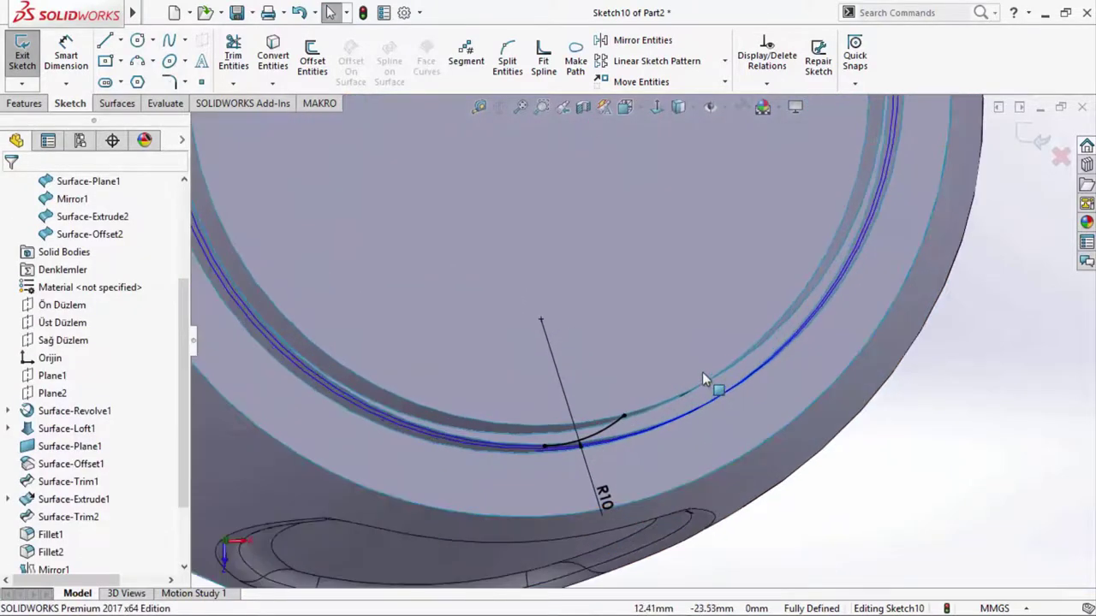
{"action": "scroll", "coordinate": [679, 298], "scroll_direction": "up", "scroll_amount": 3}
{"action": "scroll", "coordinate": [856, 257], "scroll_direction": "up", "scroll_amount": 2}
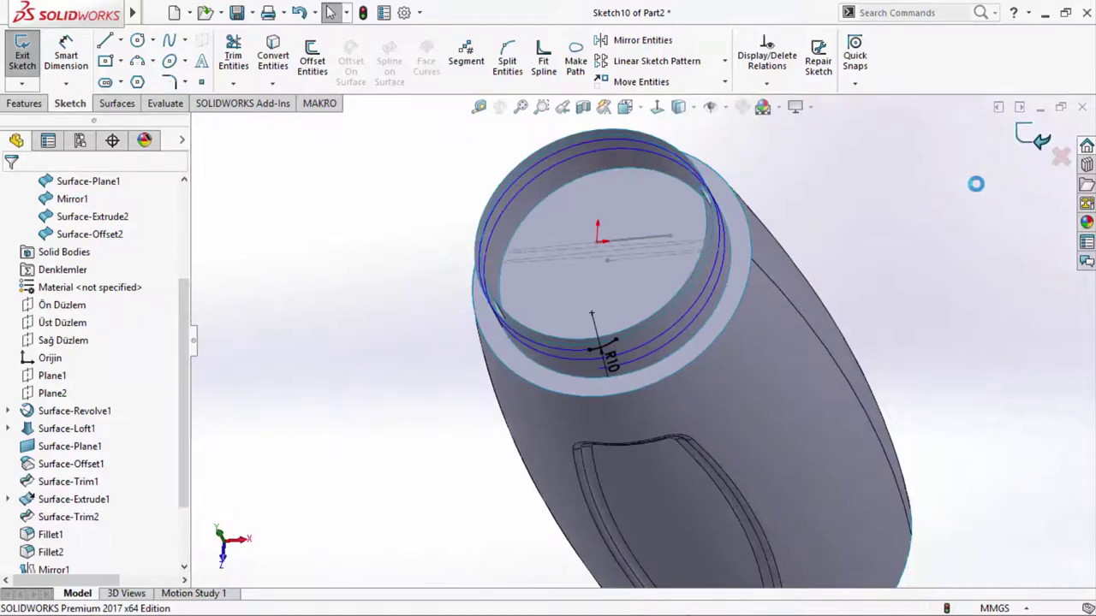
{"action": "middle_click_drag", "start_coordinate": [638, 309], "coordinate": [659, 277]}
- Create Curve1 as a sketch-on-sketch projected curve from Sketch9 and Sketch10
{"action": "scroll", "coordinate": [691, 296], "scroll_direction": "down", "scroll_amount": 3}
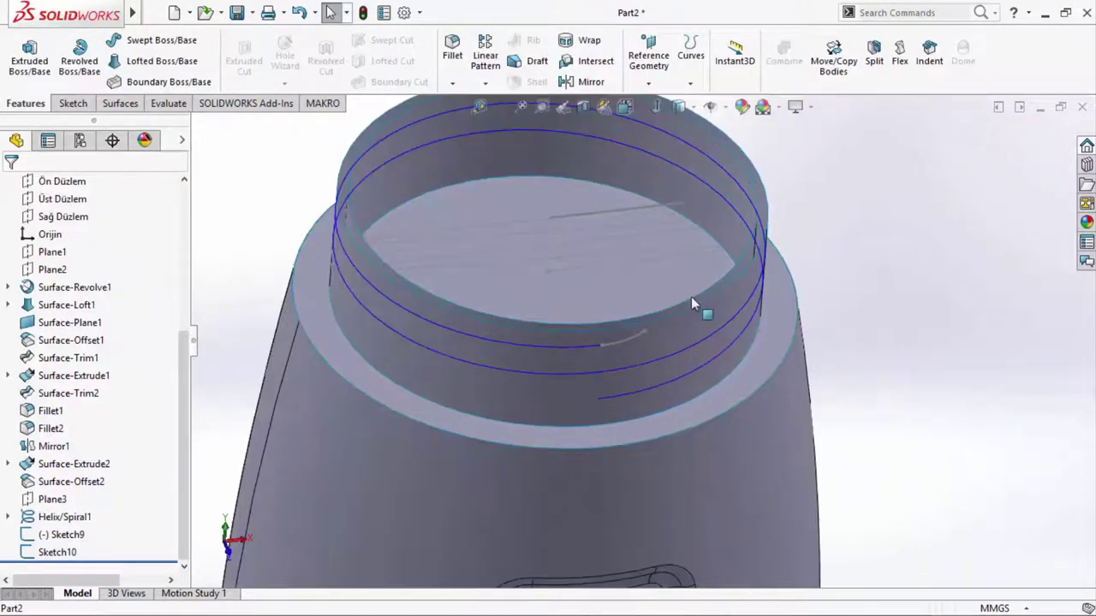
{"action": "left_click", "coordinate": [695, 85]}
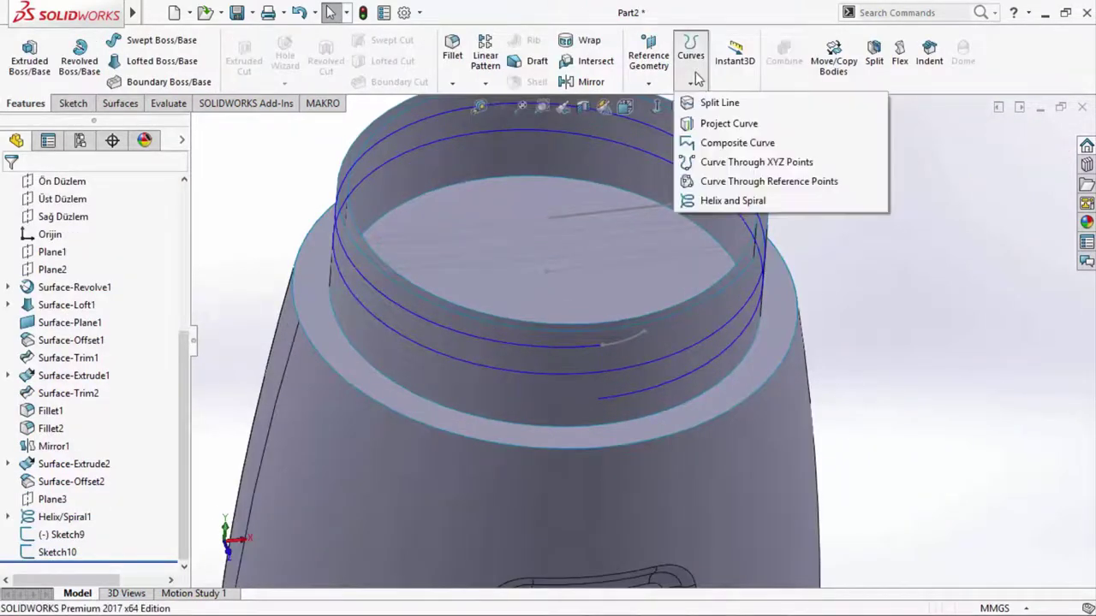
{"action": "left_click", "coordinate": [717, 127]}
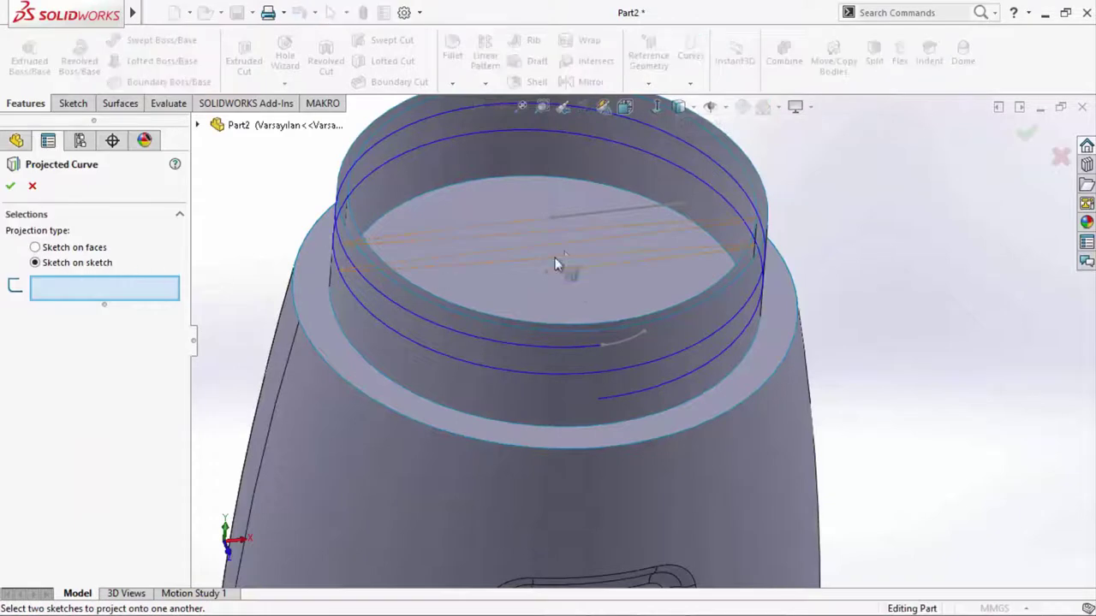
{"action": "left_click", "coordinate": [620, 220]}
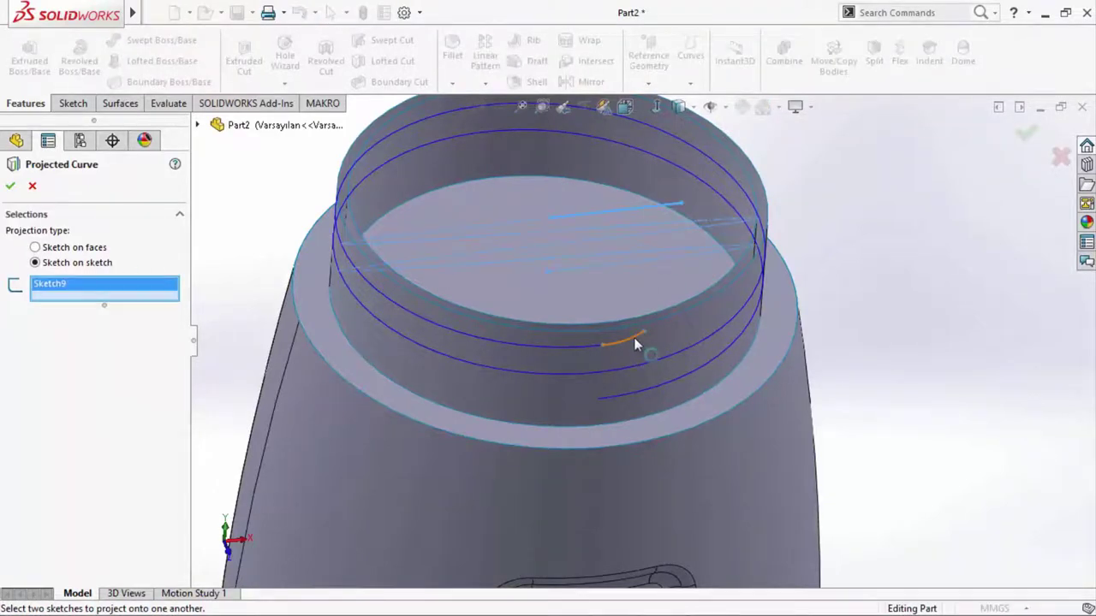
{"action": "left_click", "coordinate": [634, 337]}
{"action": "scroll", "coordinate": [637, 342], "scroll_direction": "down", "scroll_amount": 2}
{"action": "scroll", "coordinate": [648, 347], "scroll_direction": "down", "scroll_amount": 2}
{"action": "scroll", "coordinate": [634, 339], "scroll_direction": "down", "scroll_amount": 1}
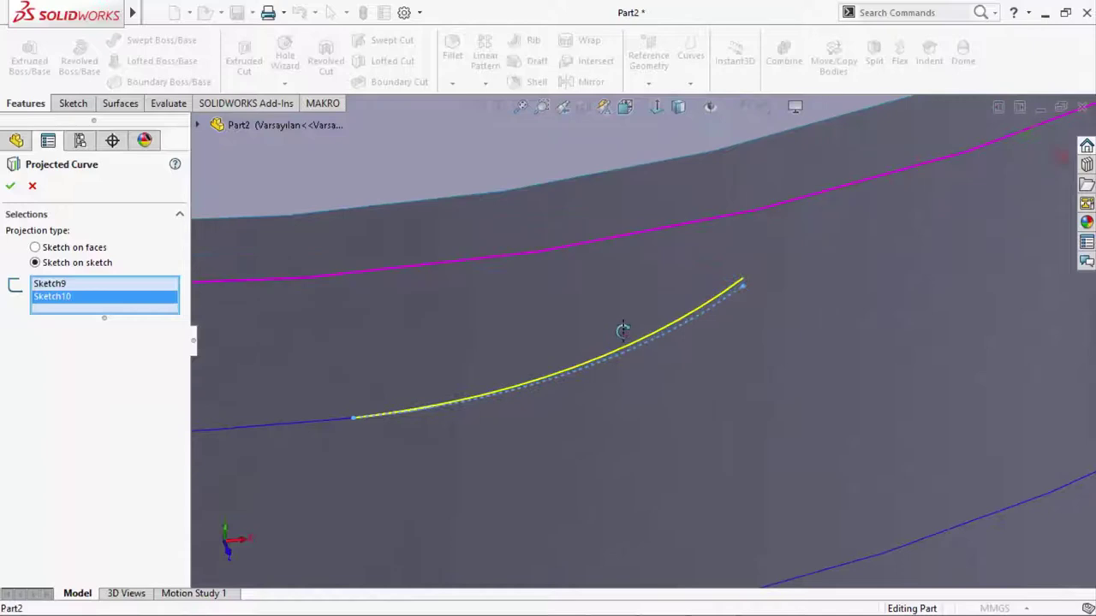
{"action": "middle_click_drag", "start_coordinate": [623, 330], "coordinate": [618, 262]}
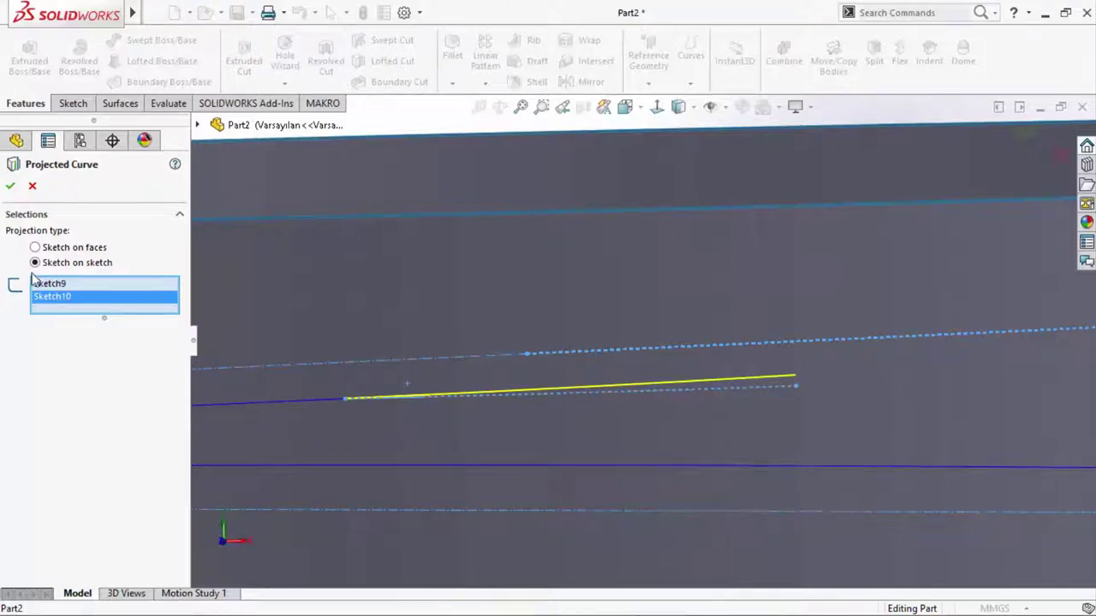
{"action": "left_click", "coordinate": [11, 187]}
{"action": "mouse_move", "coordinate": [458, 445]}
{"action": "middle_mouse_down"}
{"action": "mouse_move", "coordinate": [604, 185]}
{"action": "mouse_move", "coordinate": [586, 368]}
{"action": "mouse_move", "coordinate": [418, 370]}
{"action": "mouse_move", "coordinate": [721, 399]}
{"action": "mouse_move", "coordinate": [723, 576]}
{"action": "mouse_move", "coordinate": [696, 448]}
{"action": "mouse_move", "coordinate": [652, 454]}
{"action": "mouse_move", "coordinate": [679, 291]}
{"action": "middle_mouse_up"}
{"action": "scroll", "coordinate": [728, 283], "scroll_direction": "down", "scroll_amount": 3}
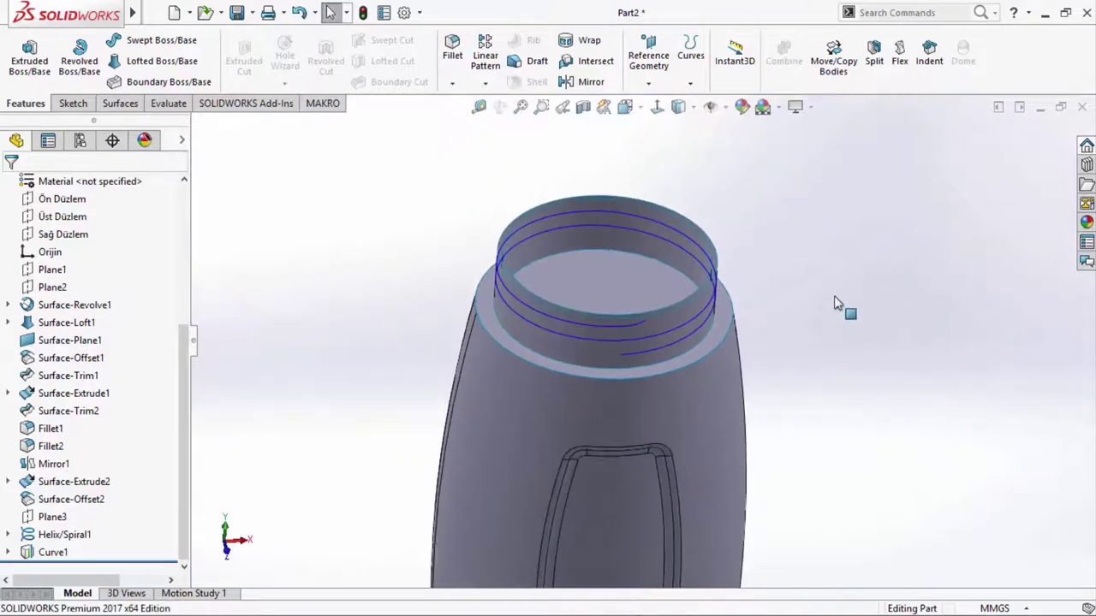
{"action": "scroll", "coordinate": [659, 360], "scroll_direction": "down", "scroll_amount": 3}
{"action": "scroll", "coordinate": [531, 288], "scroll_direction": "up", "scroll_amount": 1}
{"action": "scroll", "coordinate": [385, 295], "scroll_direction": "up", "scroll_amount": 2}
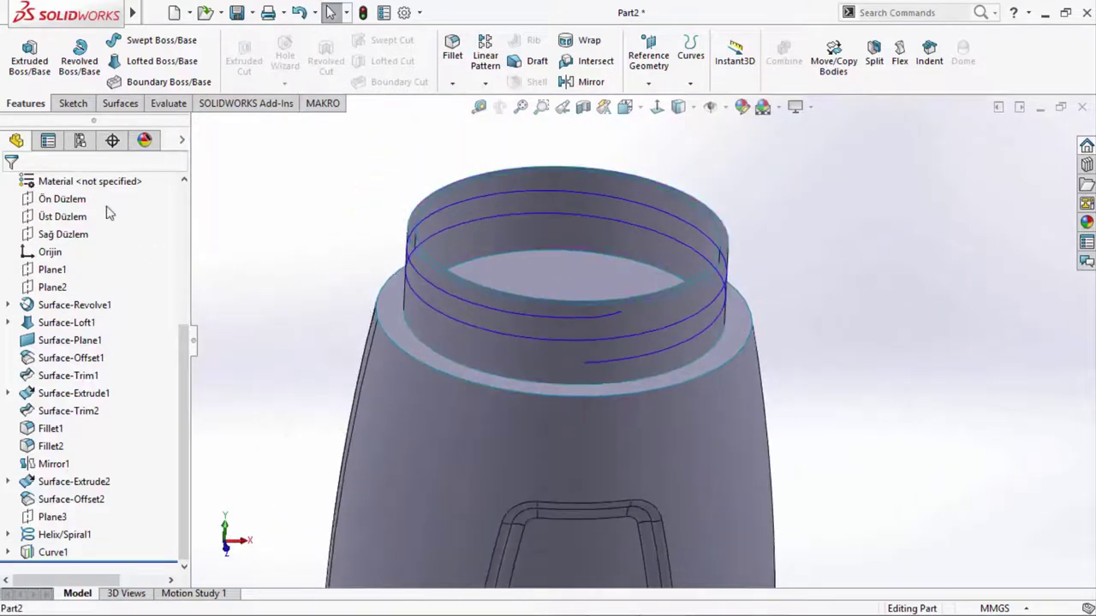
- Start a sketch on the front plane and convert the spiral curve into it
{"action": "left_click", "coordinate": [69, 202]}
{"action": "left_click", "coordinate": [80, 178]}
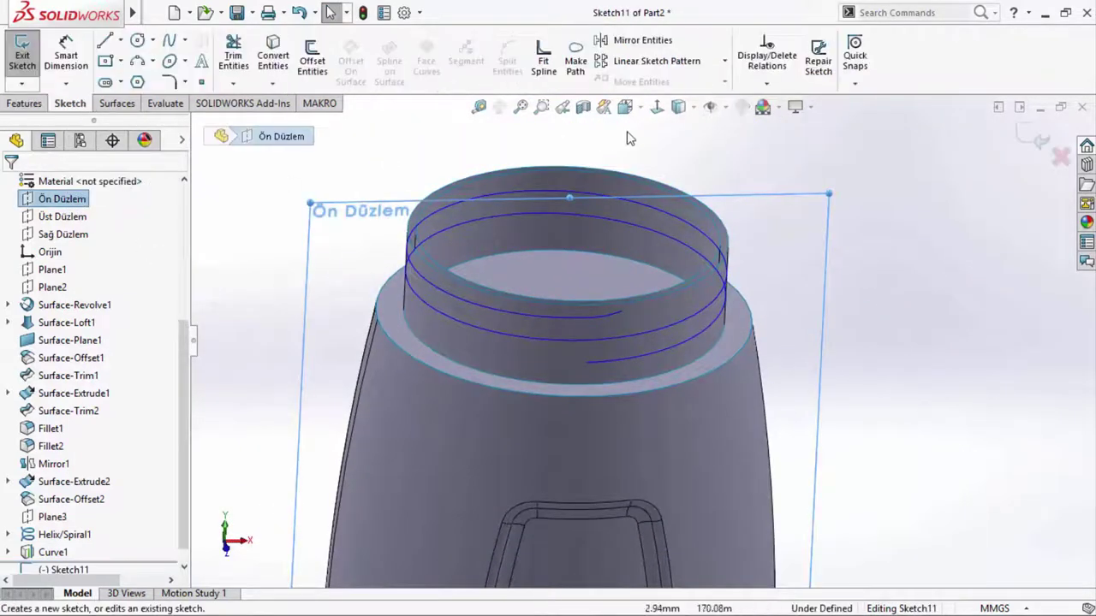
{"action": "left_click", "coordinate": [656, 107]}
{"action": "scroll", "coordinate": [684, 154], "scroll_direction": "down", "scroll_amount": 3}
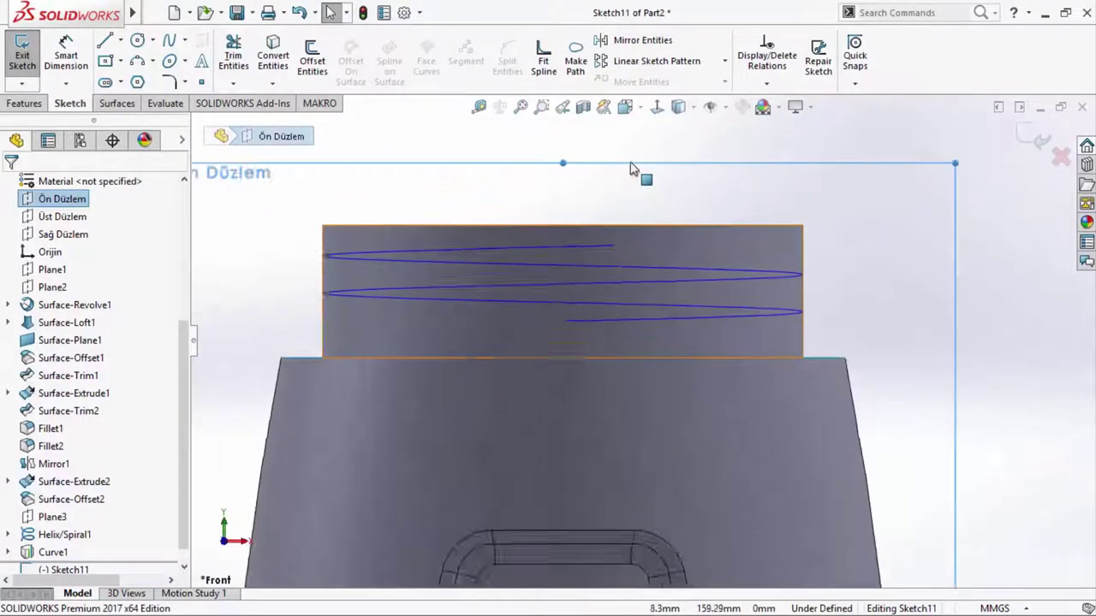
{"action": "scroll", "coordinate": [636, 172], "scroll_direction": "down", "scroll_amount": 1}
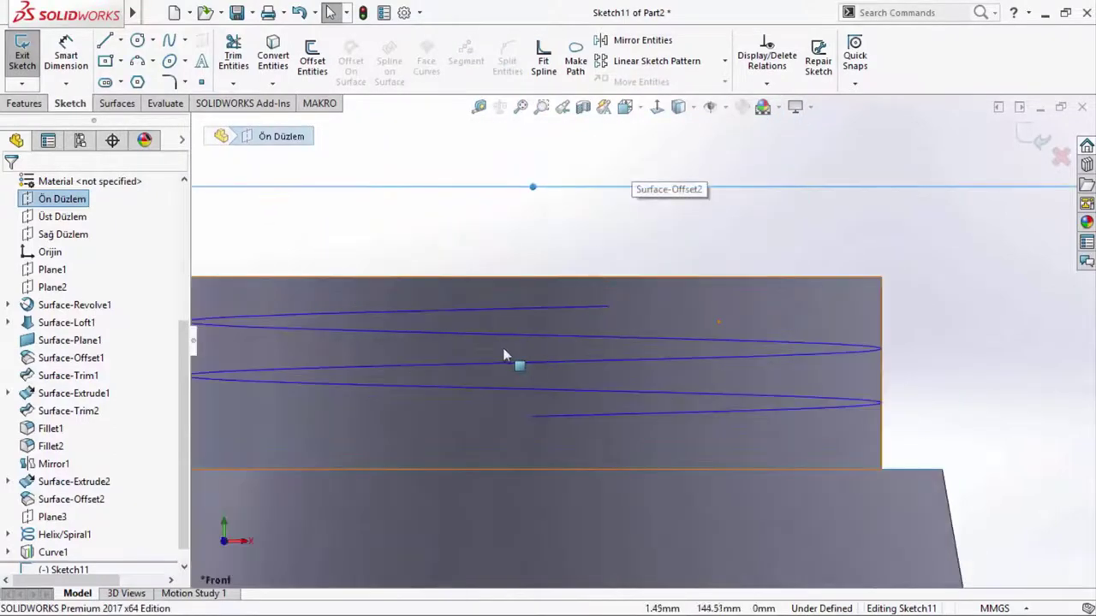
{"action": "left_click", "coordinate": [272, 56]}
{"action": "left_click", "coordinate": [554, 417]}
{"action": "key", "text": "Return"}
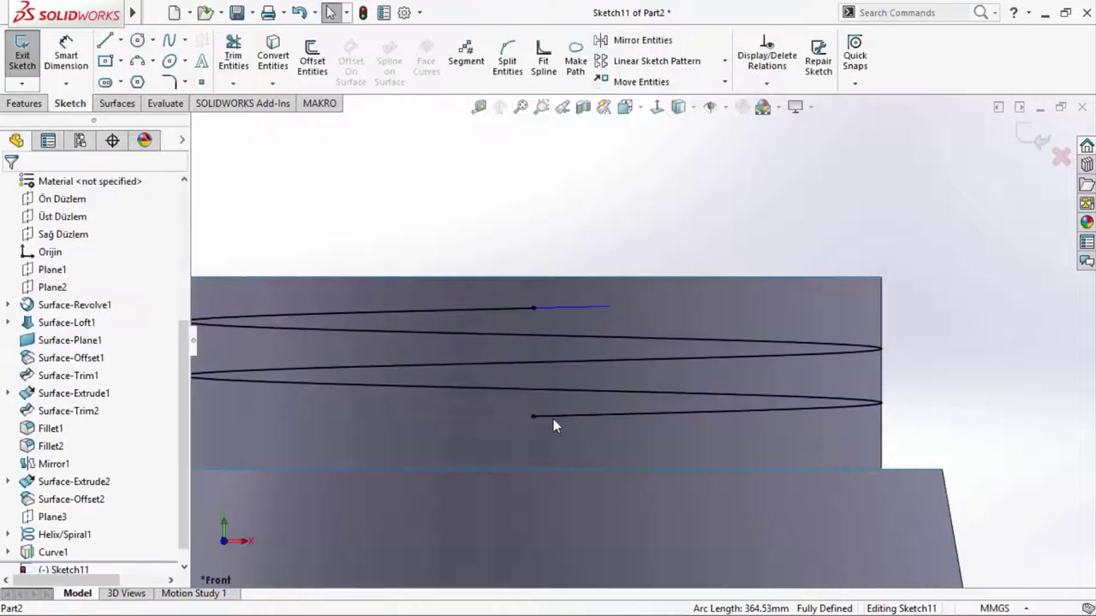
- Draw a short line leftward from the spiral's lower end, replacing a misplaced first attempt
{"action": "left_click", "coordinate": [103, 45]}
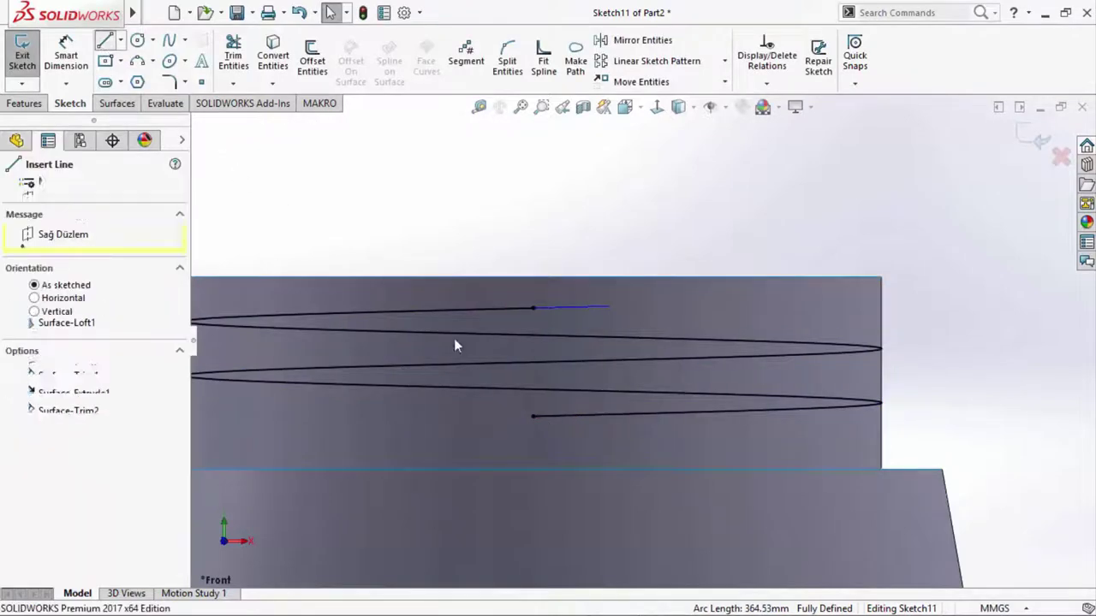
{"action": "left_click", "coordinate": [533, 416]}
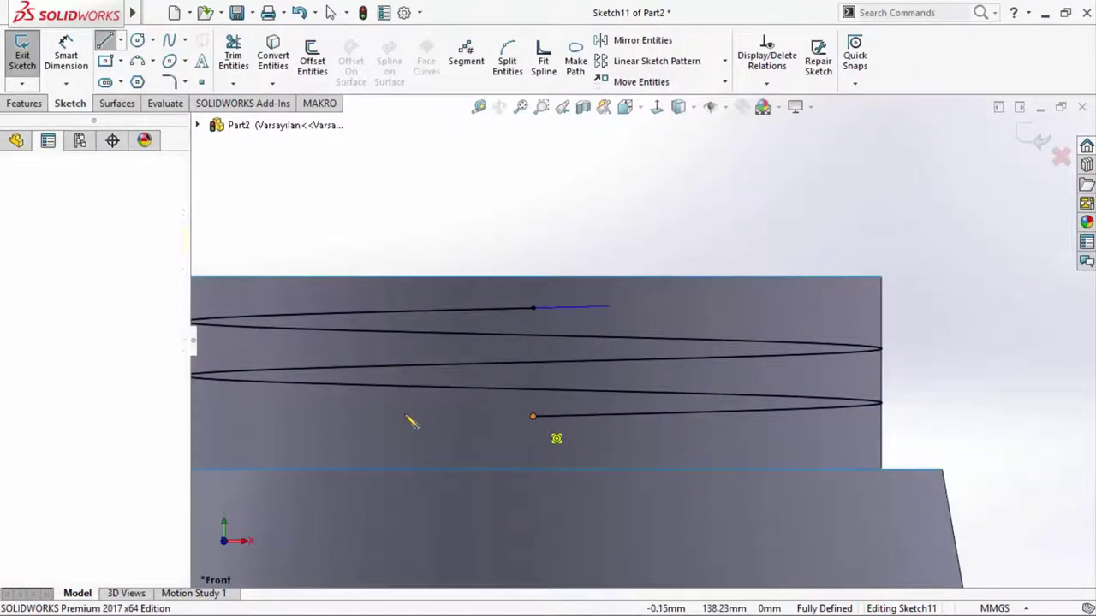
{"action": "left_click", "coordinate": [366, 423]}
{"action": "right_click", "coordinate": [363, 208]}
{"action": "left_click", "coordinate": [389, 211]}
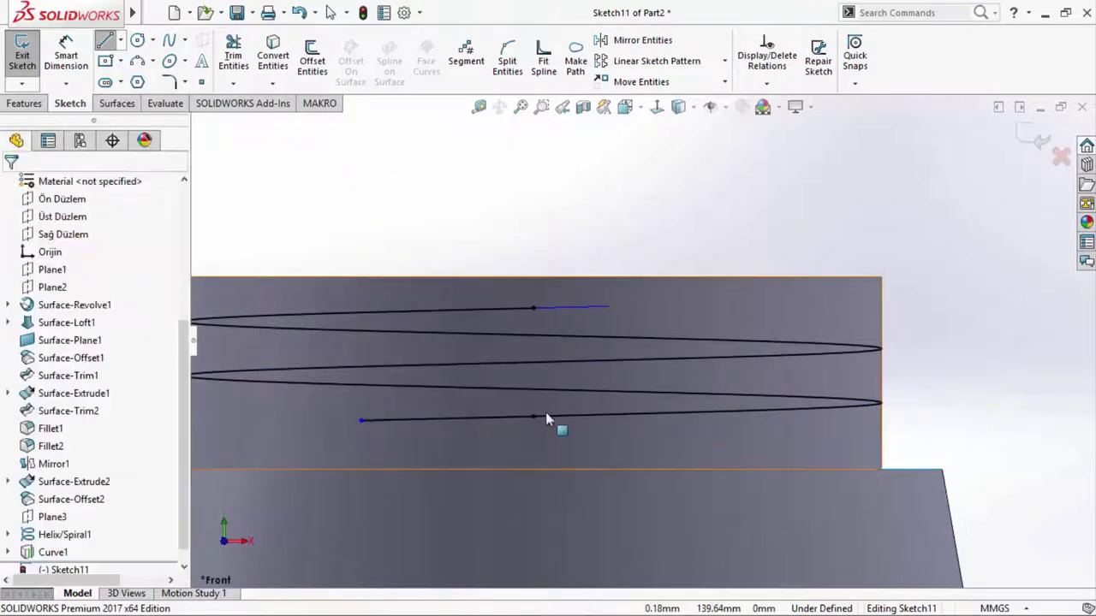
{"action": "scroll", "coordinate": [535, 414], "scroll_direction": "down", "scroll_amount": 1}
{"action": "left_click", "coordinate": [510, 414]}
{"action": "key", "text": "Delete"}
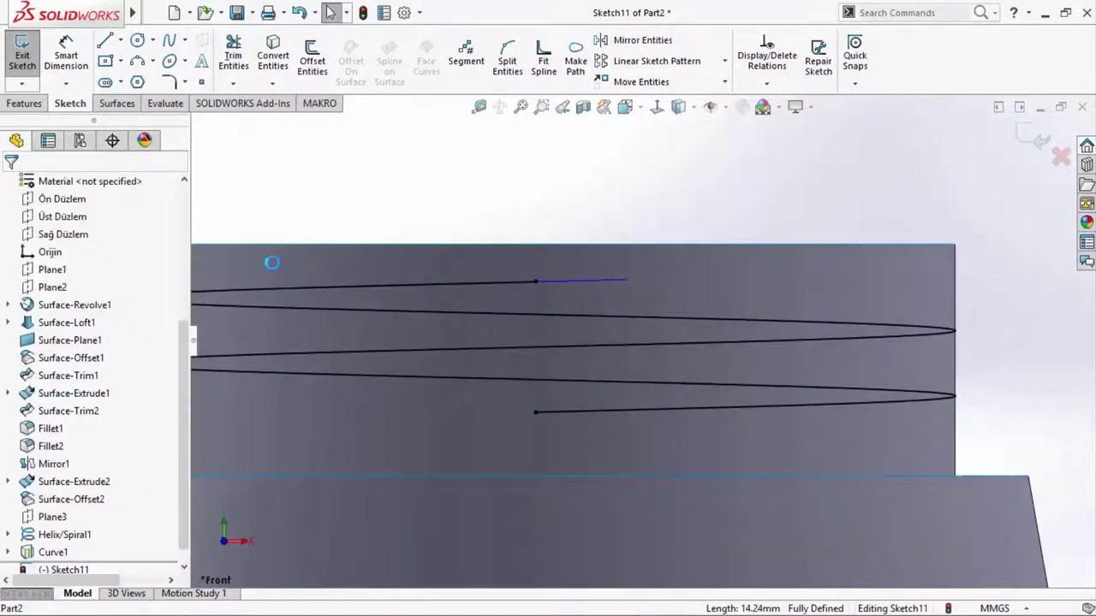
{"action": "left_click", "coordinate": [535, 411]}
{"action": "left_click", "coordinate": [392, 405]}
{"action": "right_click", "coordinate": [381, 166]}
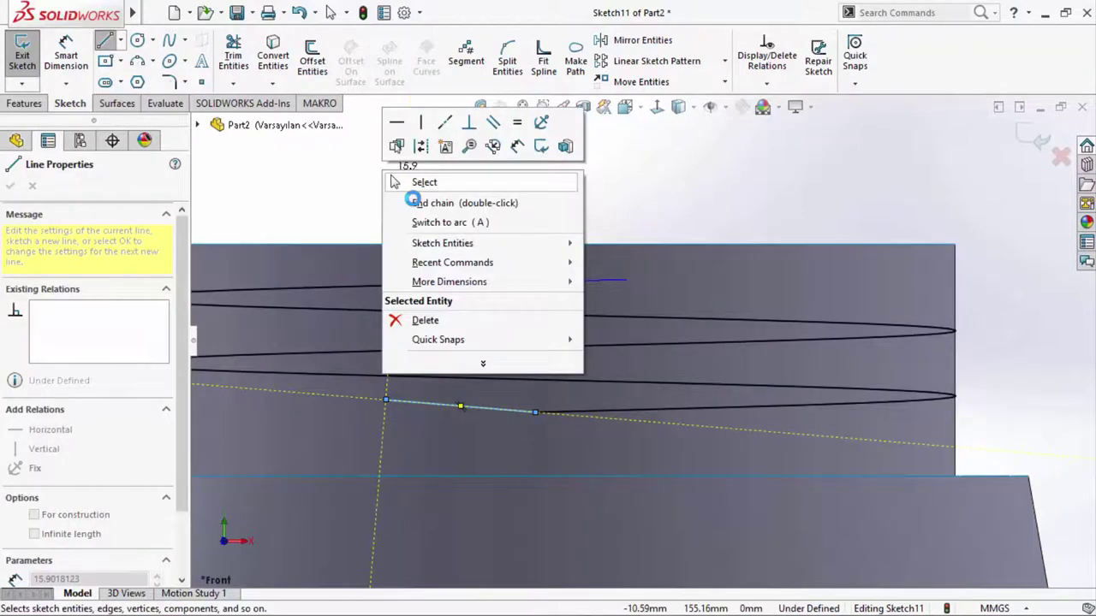
{"action": "left_click", "coordinate": [420, 181]}
- Make the line tangent to the spiral and close Sketch11
{"action": "left_click", "coordinate": [556, 418]}
{"action": "left_click", "coordinate": [557, 417]}
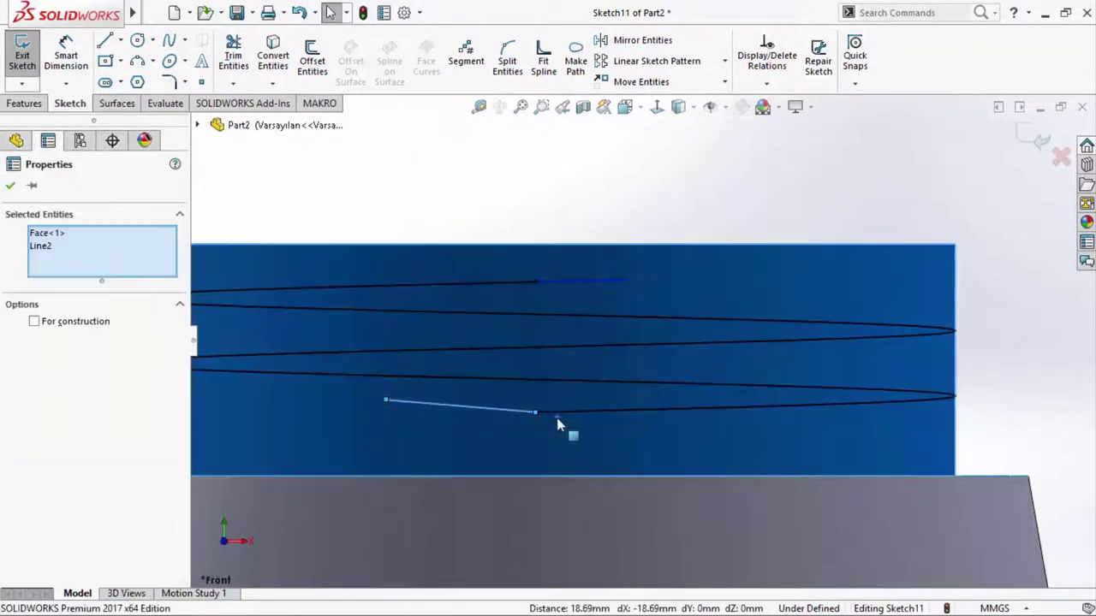
{"action": "left_click", "coordinate": [558, 414]}
{"action": "left_click", "coordinate": [557, 417], "text": "ctrl"}
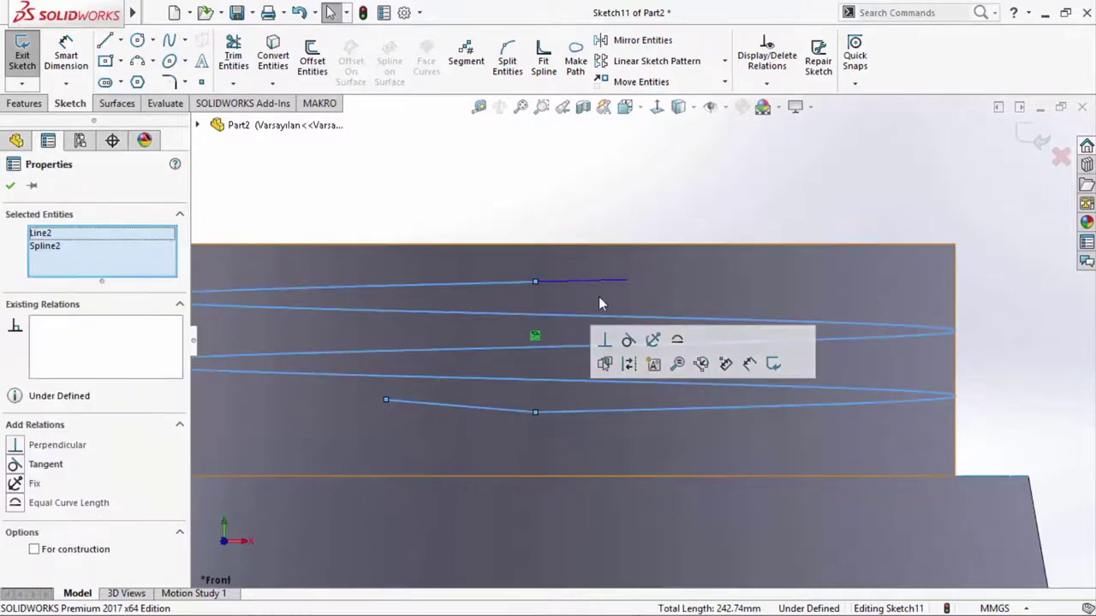
{"action": "left_click", "coordinate": [625, 338]}
{"action": "left_click", "coordinate": [603, 222]}
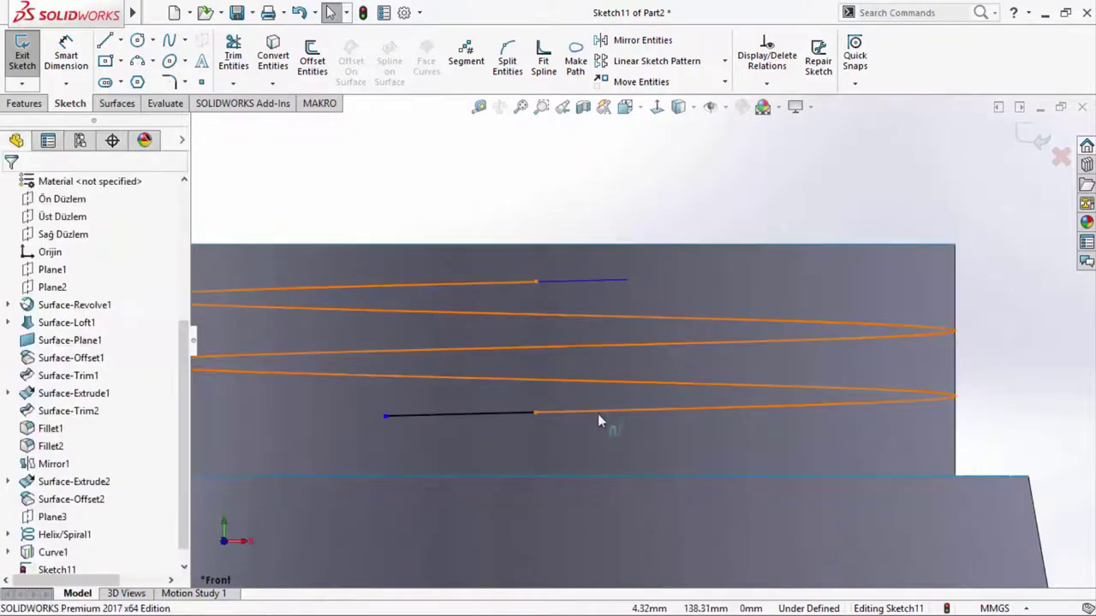
{"action": "left_click", "coordinate": [598, 411]}
{"action": "left_click", "coordinate": [633, 188]}
{"action": "scroll", "coordinate": [639, 343], "scroll_direction": "up", "scroll_amount": 2}
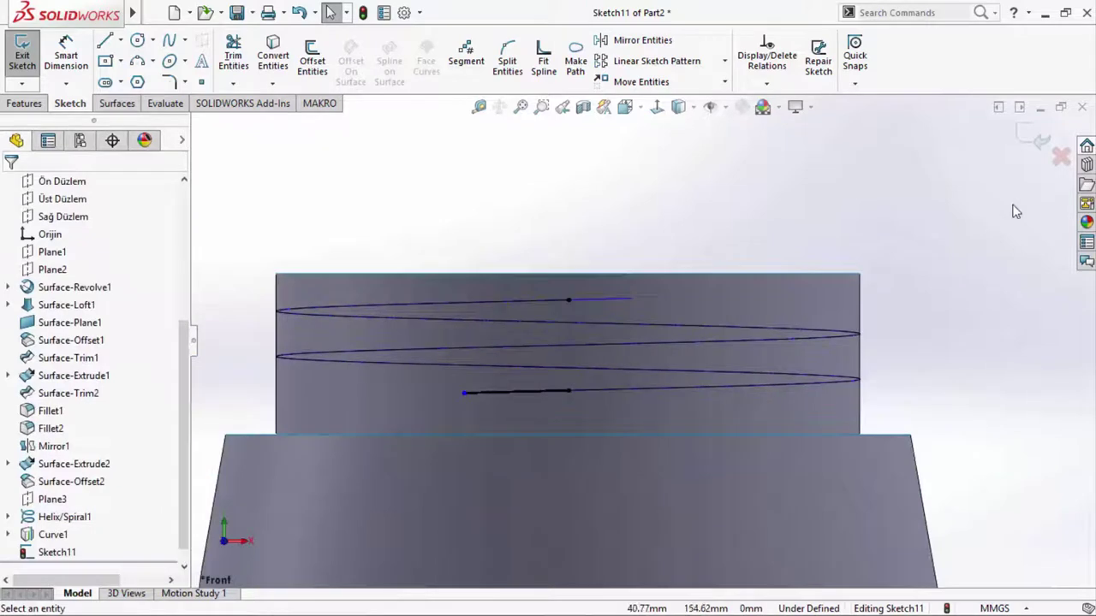
{"action": "left_click", "coordinate": [1034, 143]}
- Create Plane4 parallel to Plane3 through Sketch11's end point, then select it
{"action": "middle_click_drag", "start_coordinate": [826, 275], "coordinate": [770, 406]}
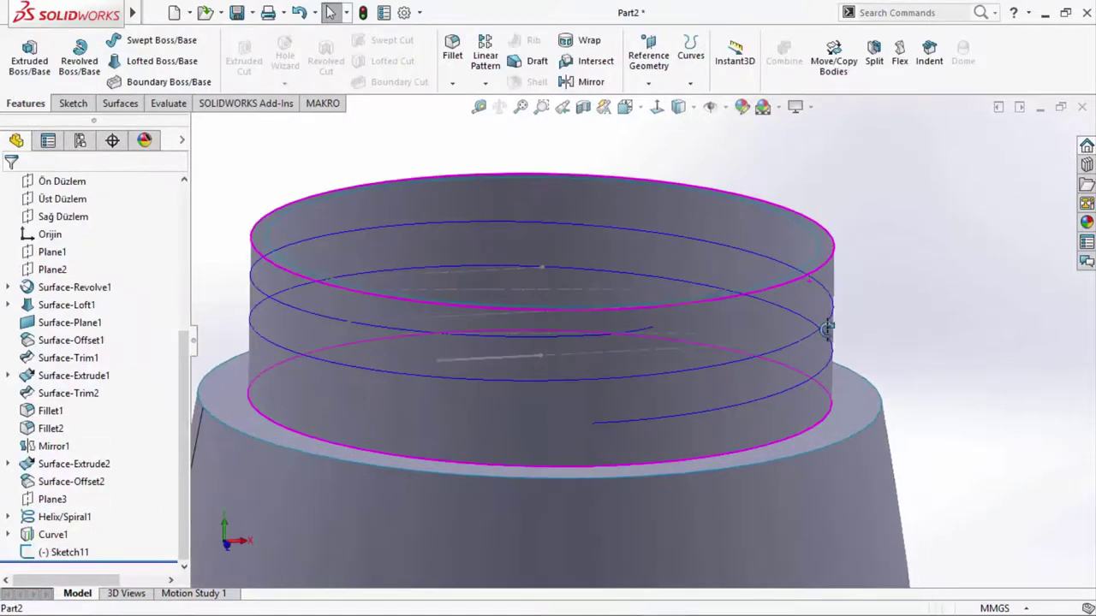
{"action": "scroll", "coordinate": [712, 364], "scroll_direction": "up", "scroll_amount": 2}
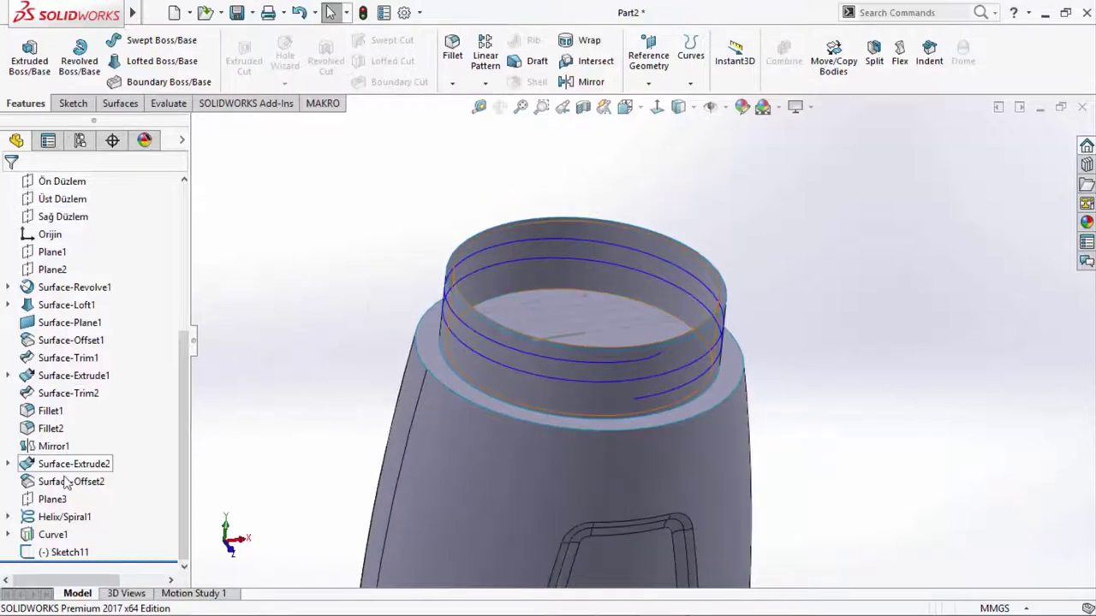
{"action": "left_click", "coordinate": [53, 499]}
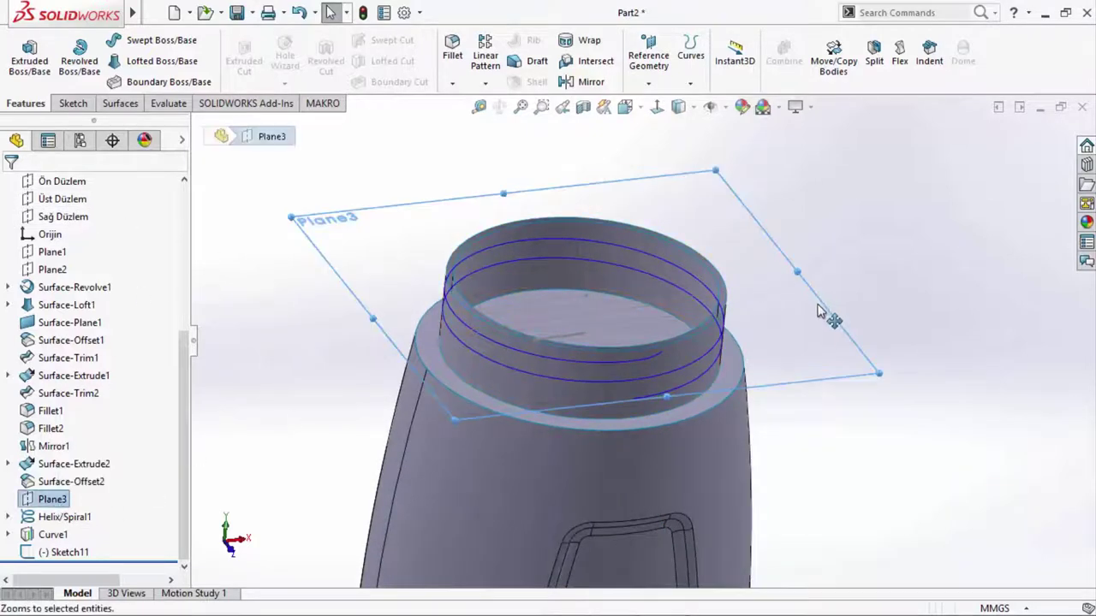
{"action": "left_click_drag", "start_coordinate": [817, 312], "coordinate": [843, 416], "text": "ctrl"}
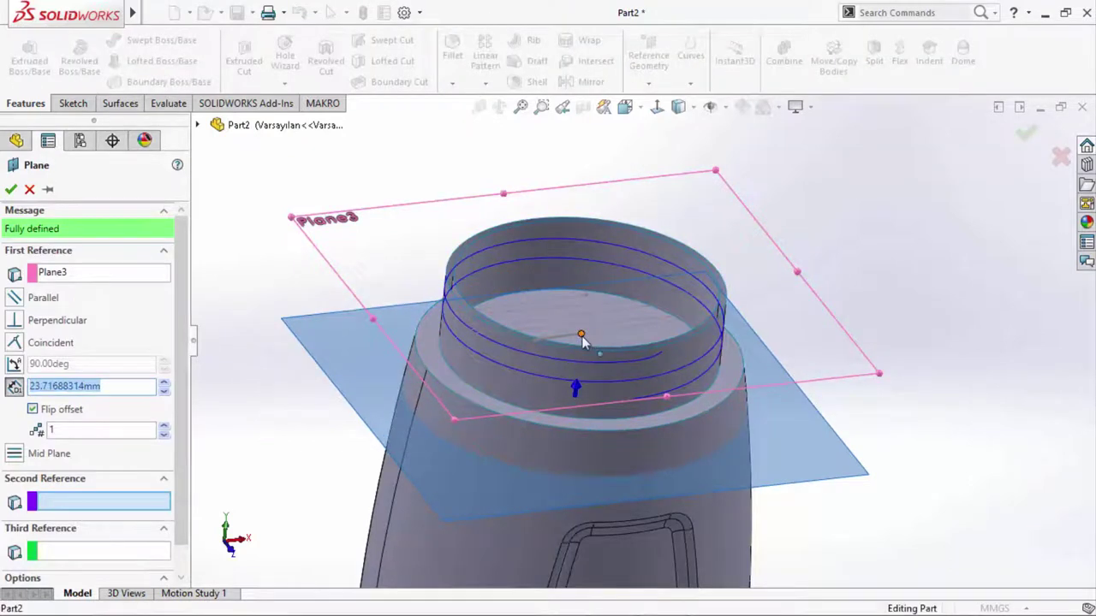
{"action": "left_click", "coordinate": [581, 335]}
{"action": "key", "text": "Return"}
{"action": "mouse_move", "coordinate": [808, 421]}
{"action": "middle_mouse_down"}
{"action": "mouse_move", "coordinate": [776, 325]}
{"action": "mouse_move", "coordinate": [783, 350]}
{"action": "mouse_move", "coordinate": [807, 342]}
{"action": "mouse_move", "coordinate": [804, 370]}
{"action": "middle_mouse_up"}
{"action": "left_click", "coordinate": [805, 370]}
- Start a sketch on Plane4 and draw a three-point arc near the circle's bottom
{"action": "left_click", "coordinate": [838, 319]}
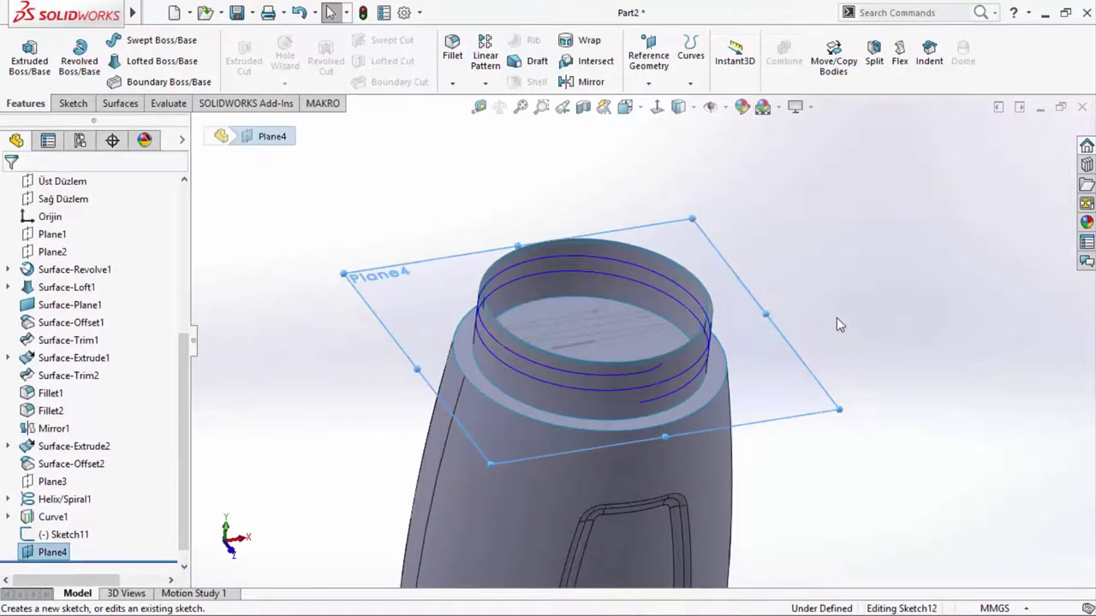
{"action": "scroll", "coordinate": [685, 377], "scroll_direction": "down", "scroll_amount": 4}
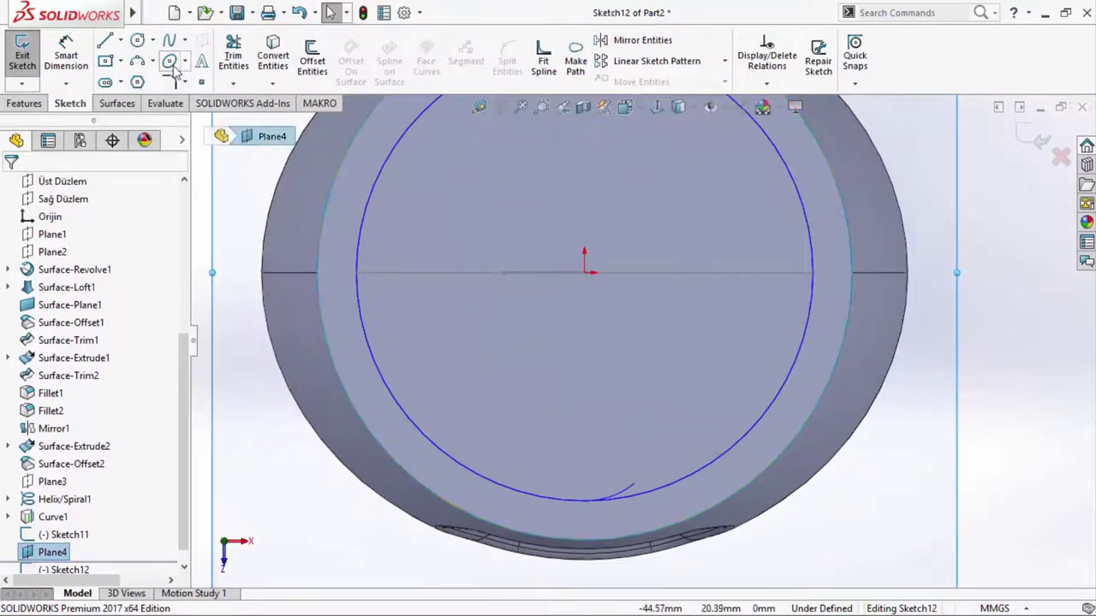
{"action": "left_click", "coordinate": [137, 63]}
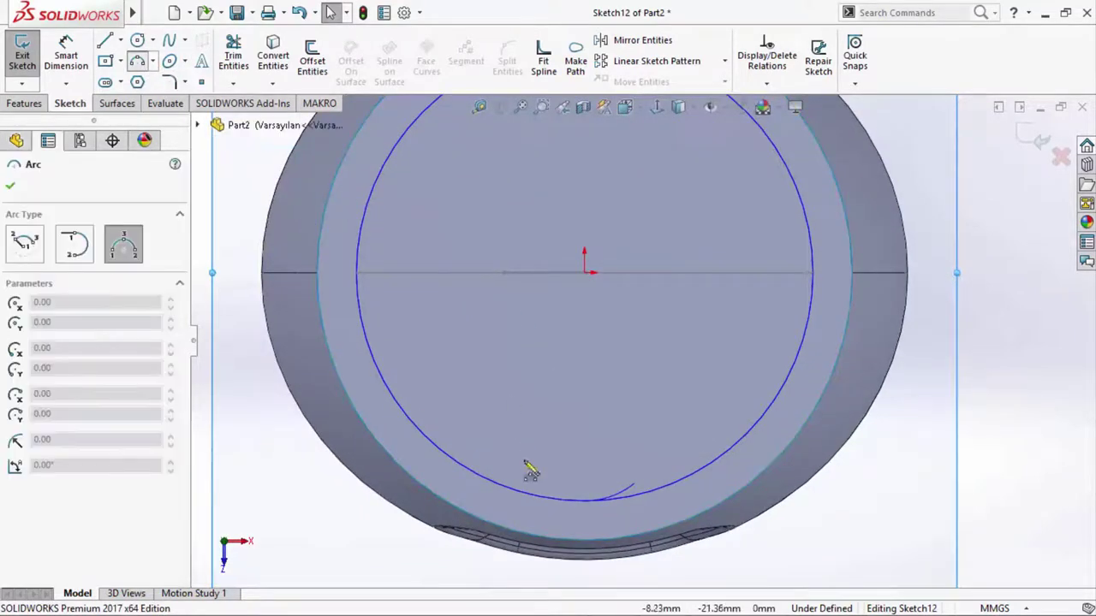
{"action": "left_click", "coordinate": [560, 505]}
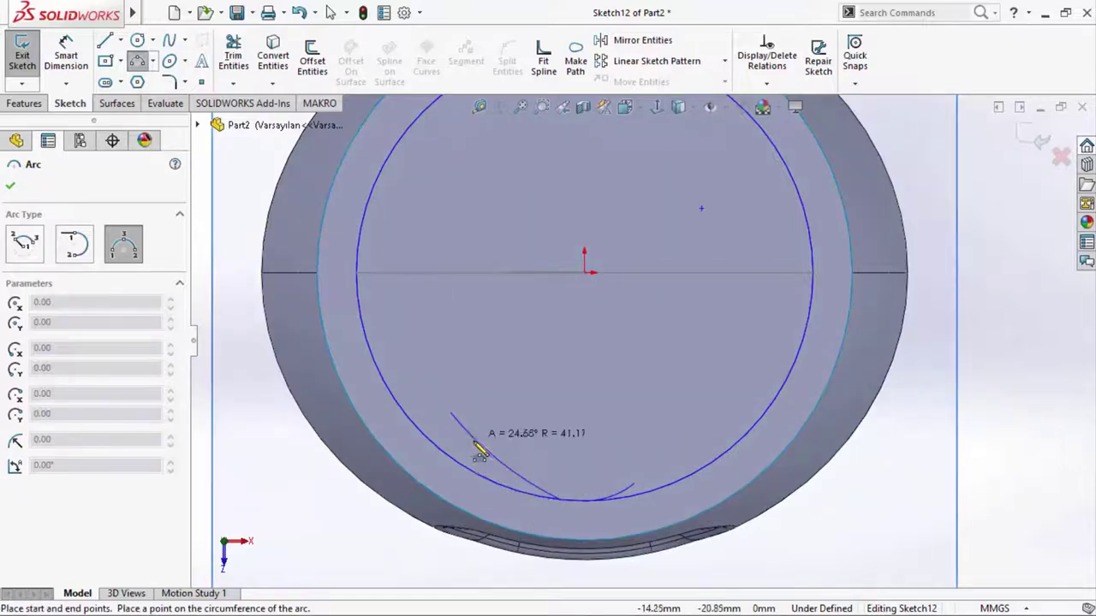
{"action": "left_click", "coordinate": [482, 463]}
{"action": "right_click", "coordinate": [265, 120]}
{"action": "left_click", "coordinate": [306, 211]}
- Pierce the arc's end point onto the helix
{"action": "mouse_move", "coordinate": [521, 358]}
{"action": "middle_mouse_down"}
{"action": "mouse_move", "coordinate": [539, 314]}
{"action": "mouse_move", "coordinate": [592, 360]}
{"action": "middle_mouse_up"}
{"action": "scroll", "coordinate": [592, 361], "scroll_direction": "down", "scroll_amount": 2}
{"action": "scroll", "coordinate": [582, 387], "scroll_direction": "down", "scroll_amount": 2}
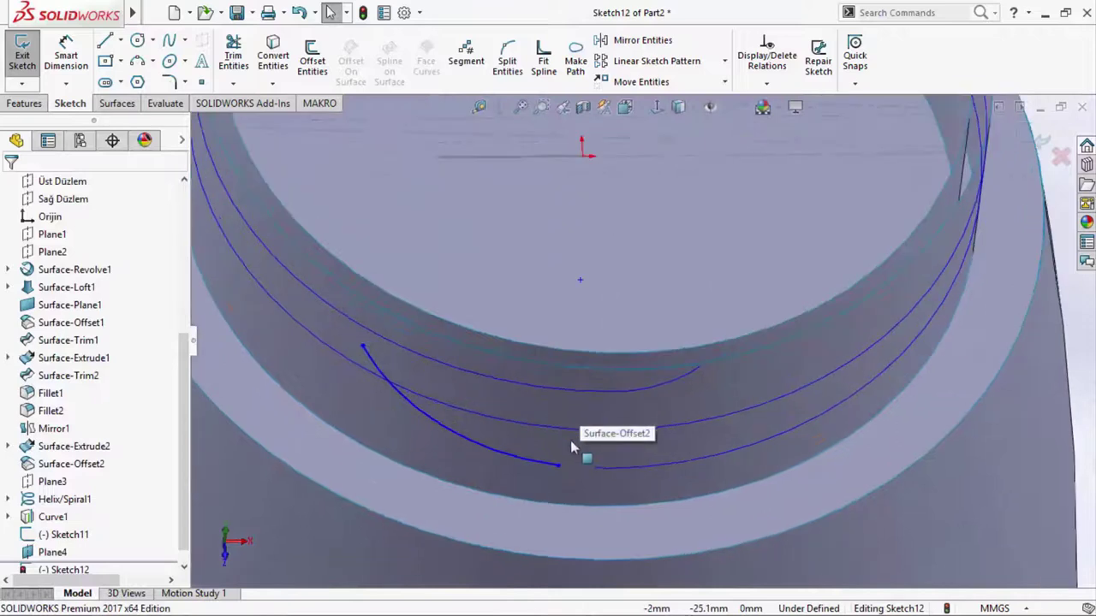
{"action": "left_click", "coordinate": [560, 464]}
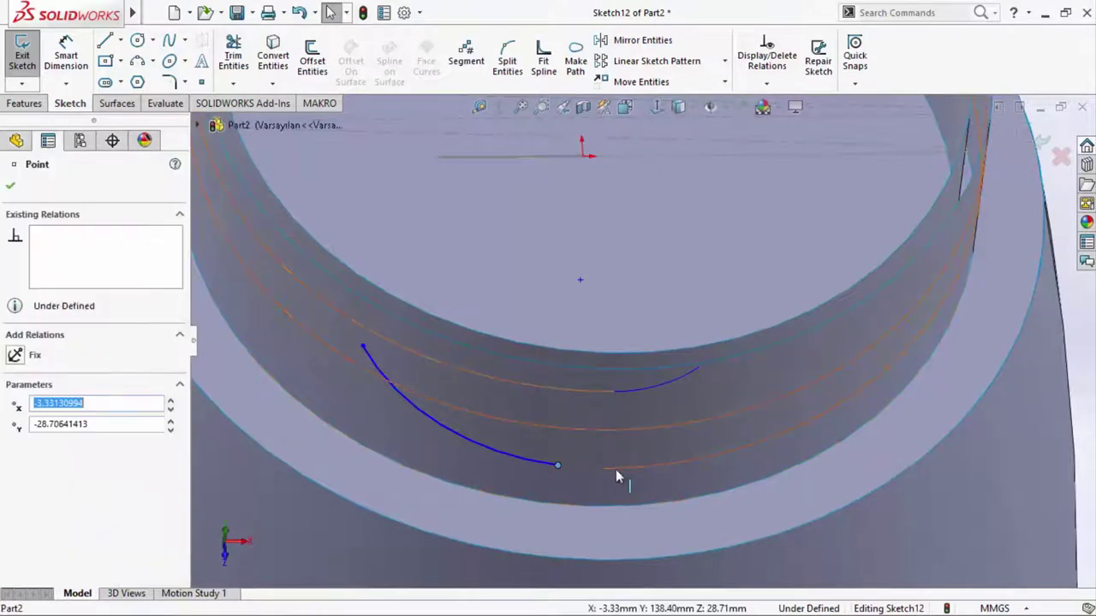
{"action": "key", "text": "Escape"}
{"action": "left_click", "coordinate": [621, 469], "text": "ctrl"}
{"action": "left_click", "coordinate": [660, 420]}
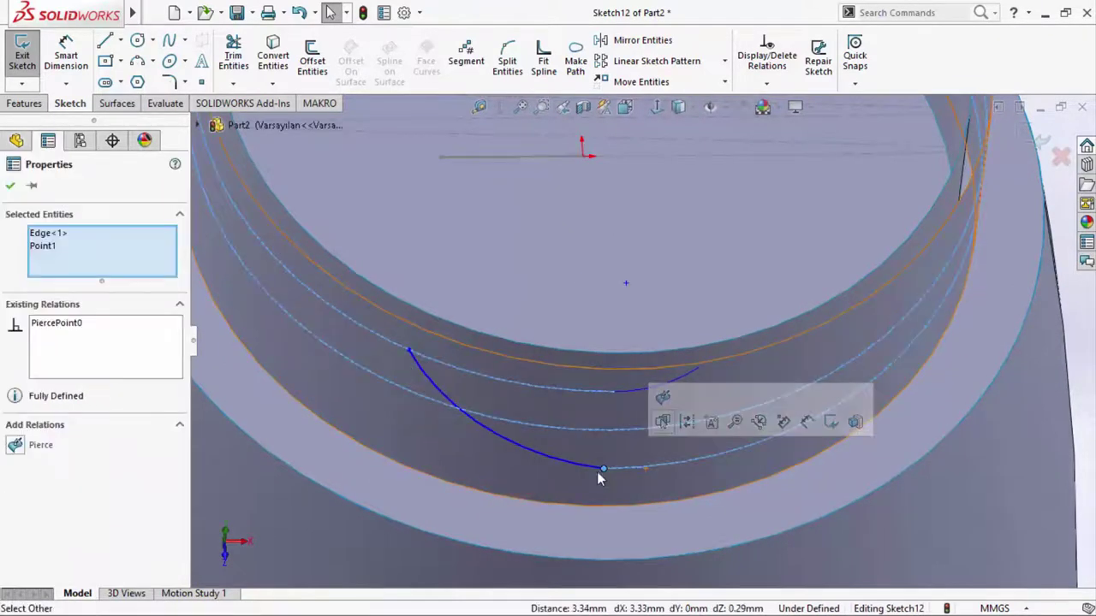
{"action": "key", "text": "Escape"}
- Make the arc tangent to the neck edge
{"action": "left_click", "coordinate": [599, 471]}
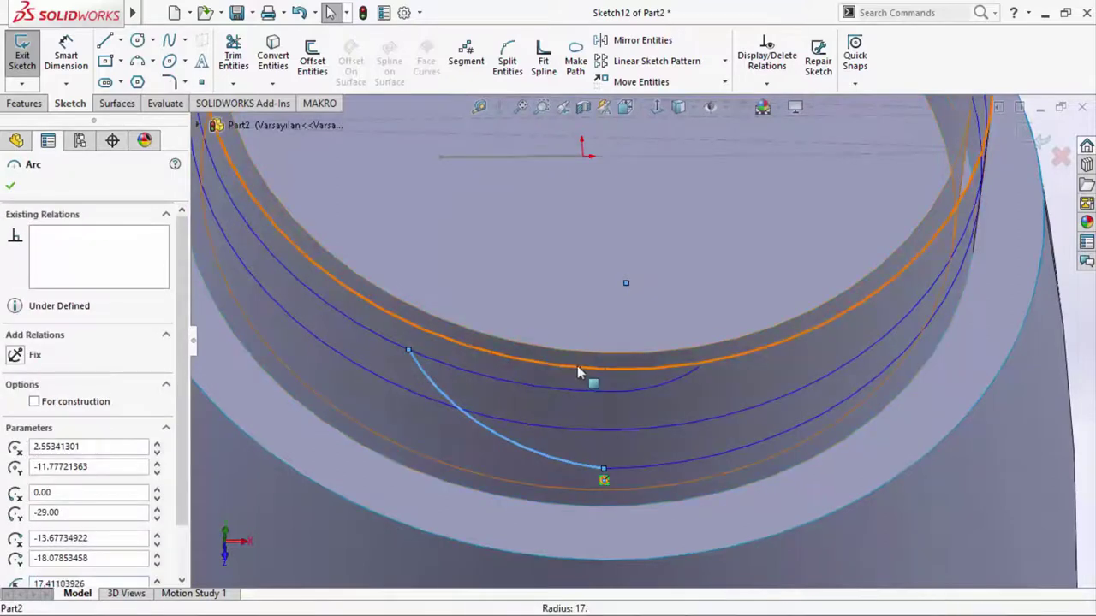
{"action": "left_click", "coordinate": [577, 365], "text": "ctrl"}
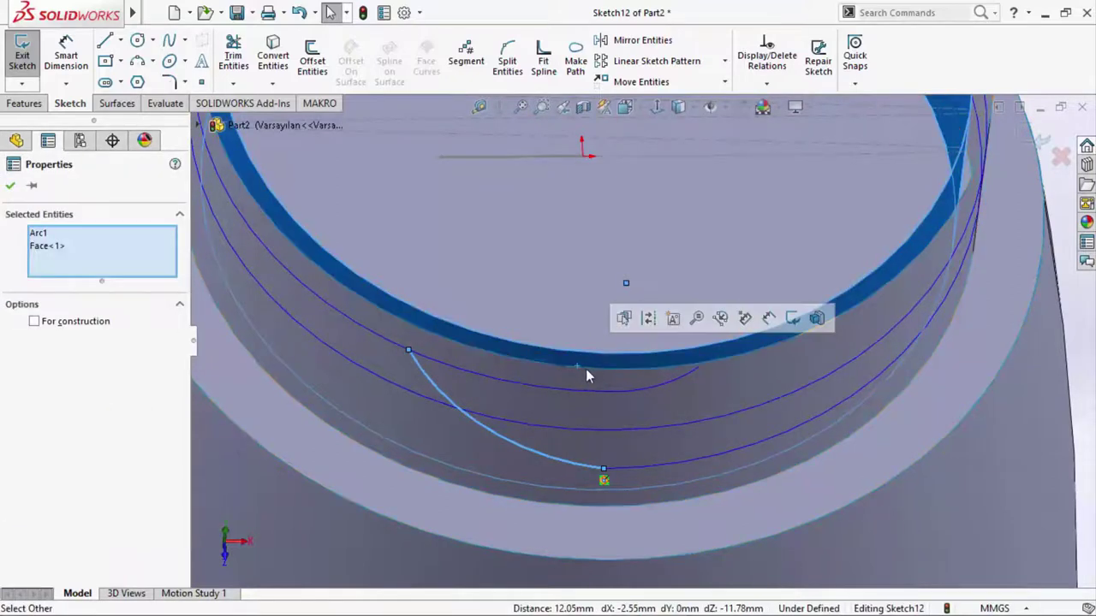
{"action": "key", "text": "Escape"}
{"action": "left_click", "coordinate": [554, 464]}
{"action": "left_click", "coordinate": [604, 480], "text": "ctrl"}
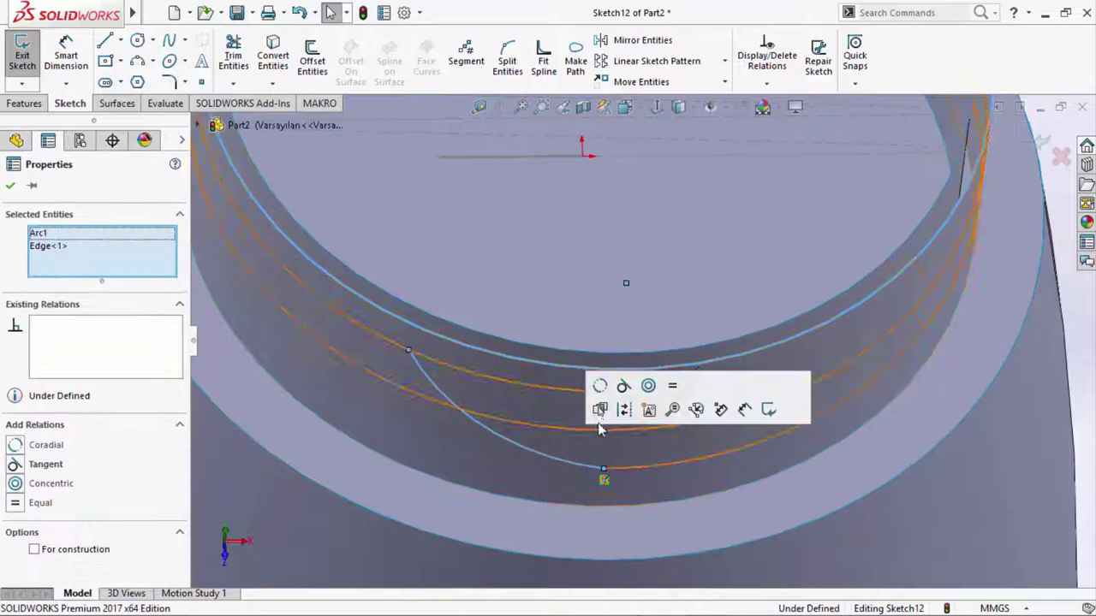
{"action": "left_click", "coordinate": [624, 386]}
{"action": "middle_click_drag", "start_coordinate": [624, 386], "coordinate": [718, 463]}
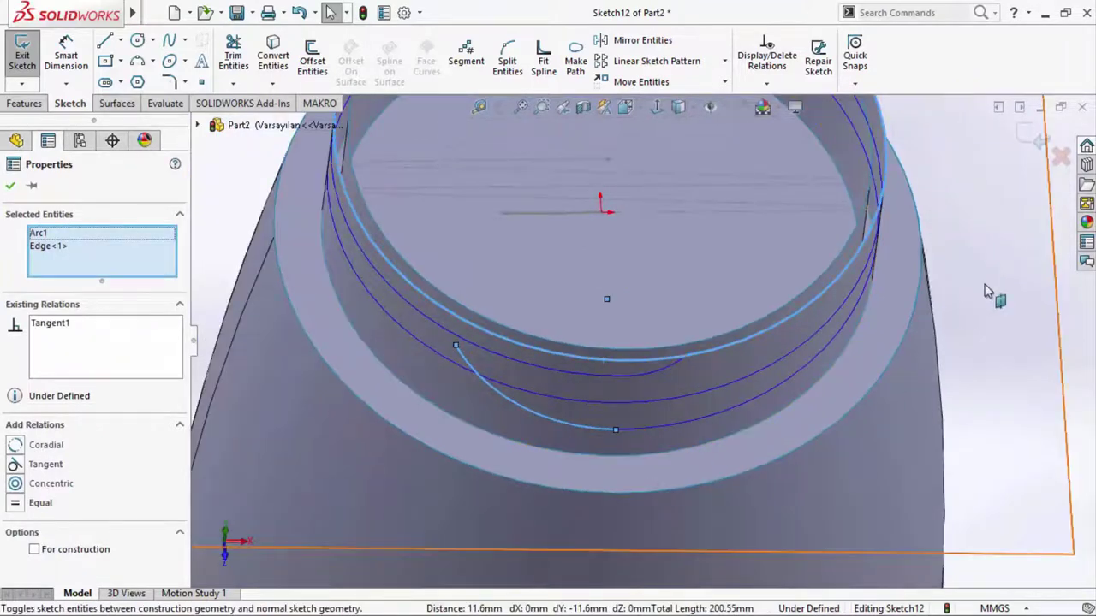
{"action": "key", "text": "Escape"}
- Dimension the arc radius to 10 mm
{"action": "left_click", "coordinate": [82, 56]}
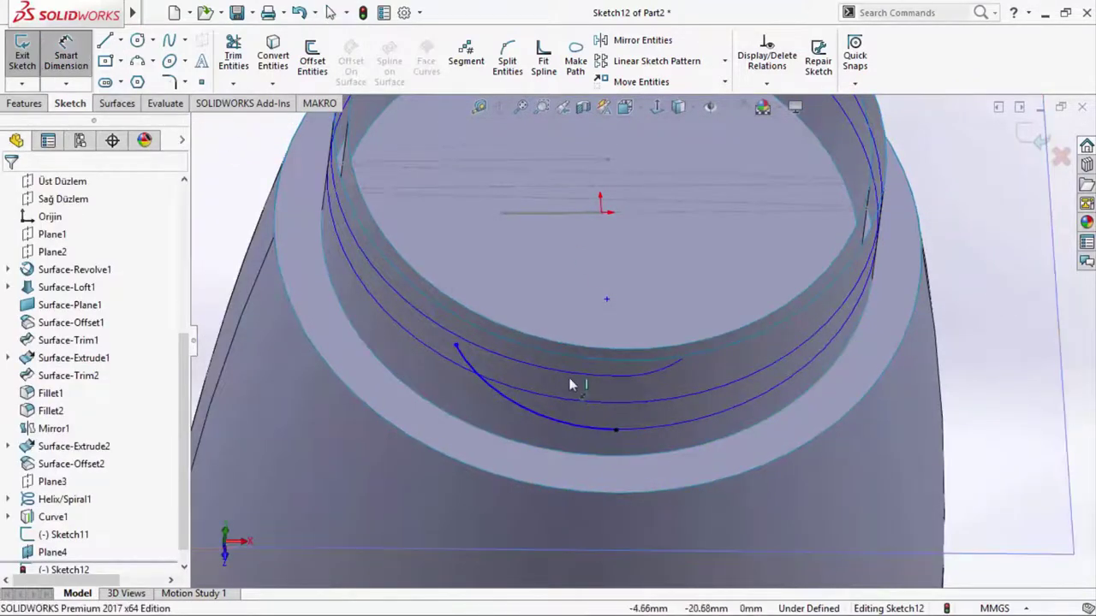
{"action": "left_click", "coordinate": [557, 428]}
{"action": "left_click", "coordinate": [553, 440]}
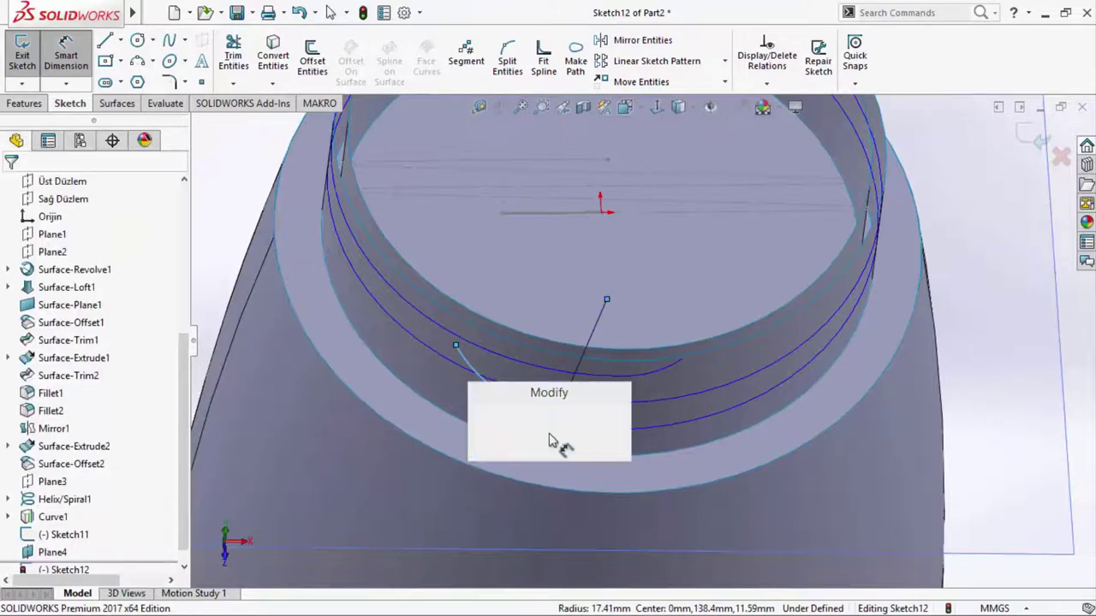
{"action": "type", "text": "10"}
{"action": "key", "text": "Return"}
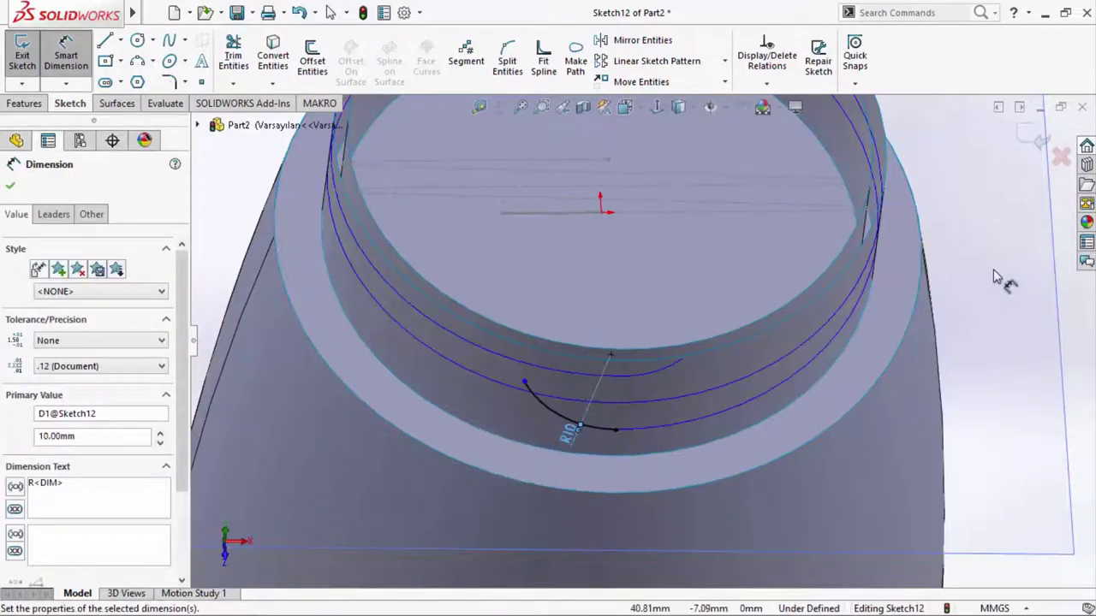
{"action": "right_click", "coordinate": [999, 299]}
{"action": "left_click", "coordinate": [1000, 319]}
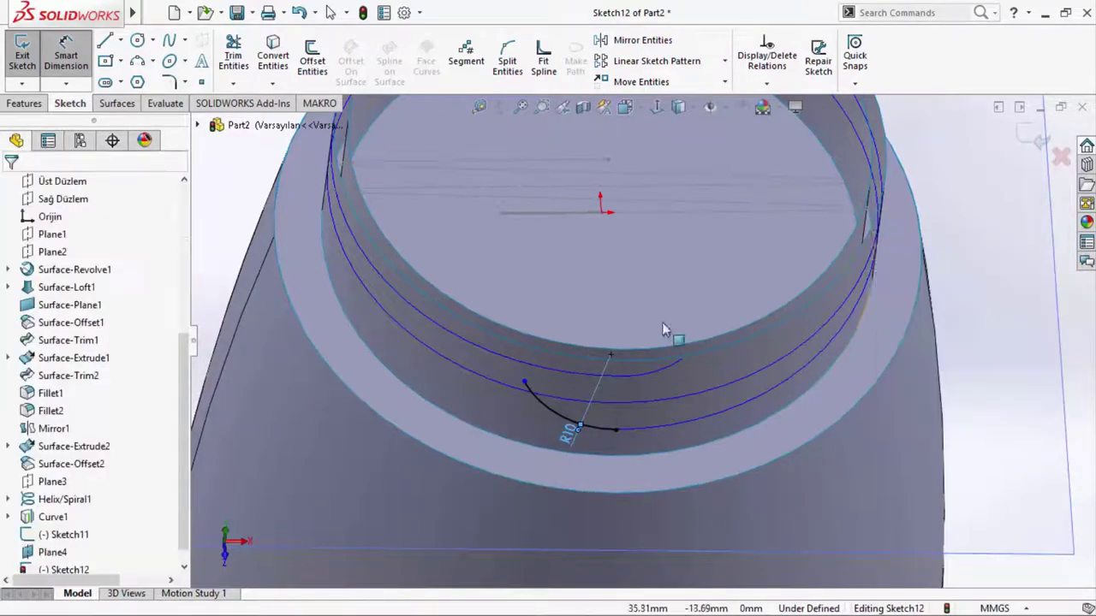
- Make the arc's other end point coincident with the neck edge
{"action": "left_click", "coordinate": [523, 382]}
{"action": "left_click", "coordinate": [505, 334], "text": "ctrl"}
{"action": "left_click", "coordinate": [505, 335], "text": "ctrl"}
{"action": "left_click", "coordinate": [505, 335], "text": "ctrl"}
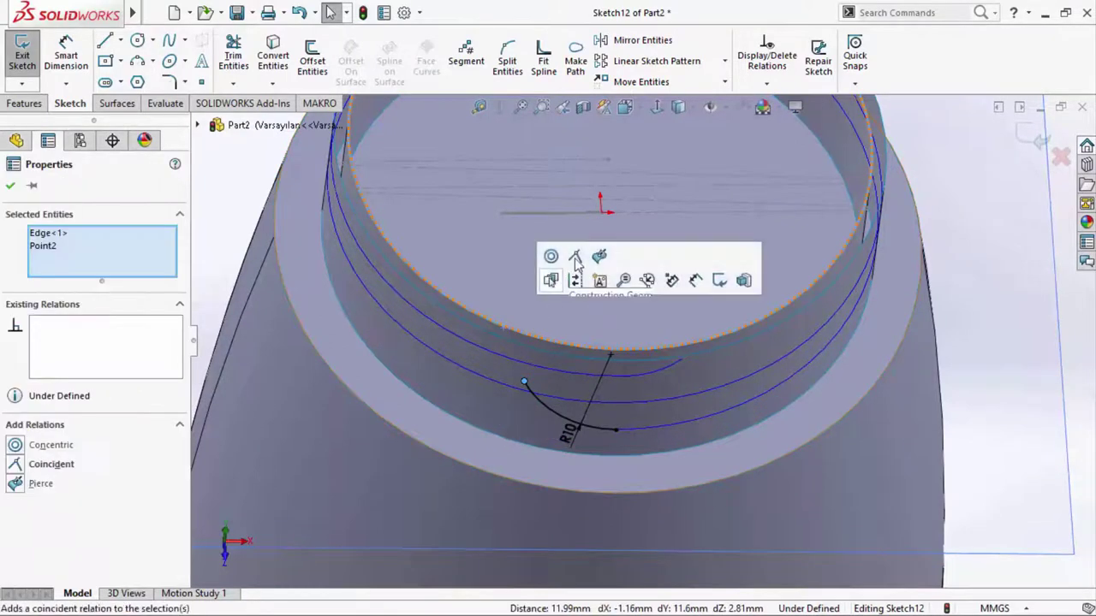
{"action": "left_click", "coordinate": [586, 257]}
{"action": "left_click", "coordinate": [950, 399]}
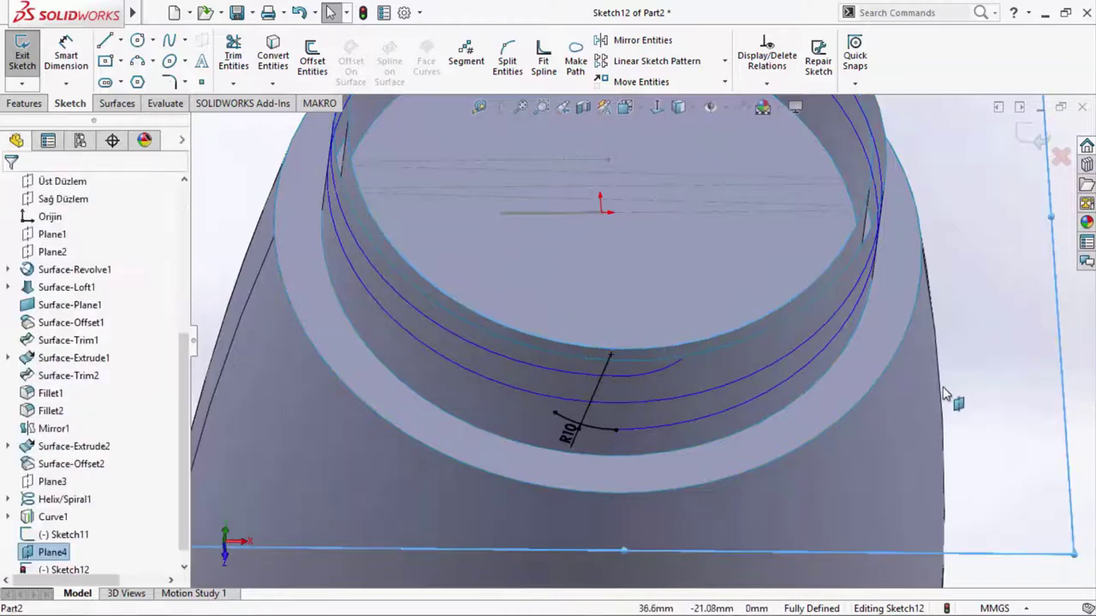
- Exit Sketch12 and create Curve2 by projecting Sketch11 and Sketch12 onto each other (sketch on sketch)
{"action": "left_click", "coordinate": [1039, 137]}
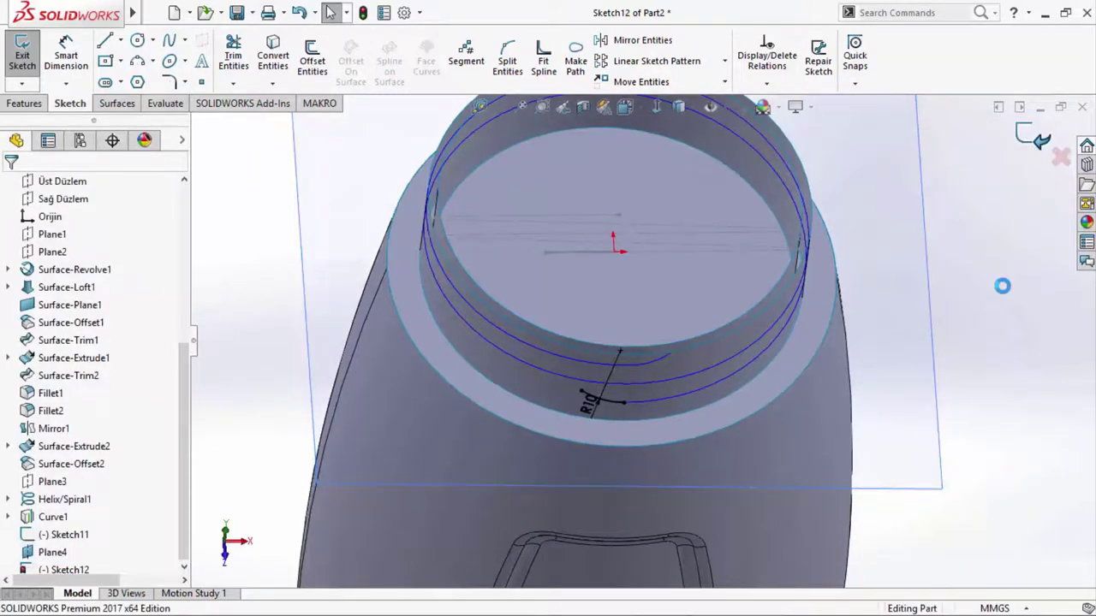
{"action": "left_click", "coordinate": [690, 83]}
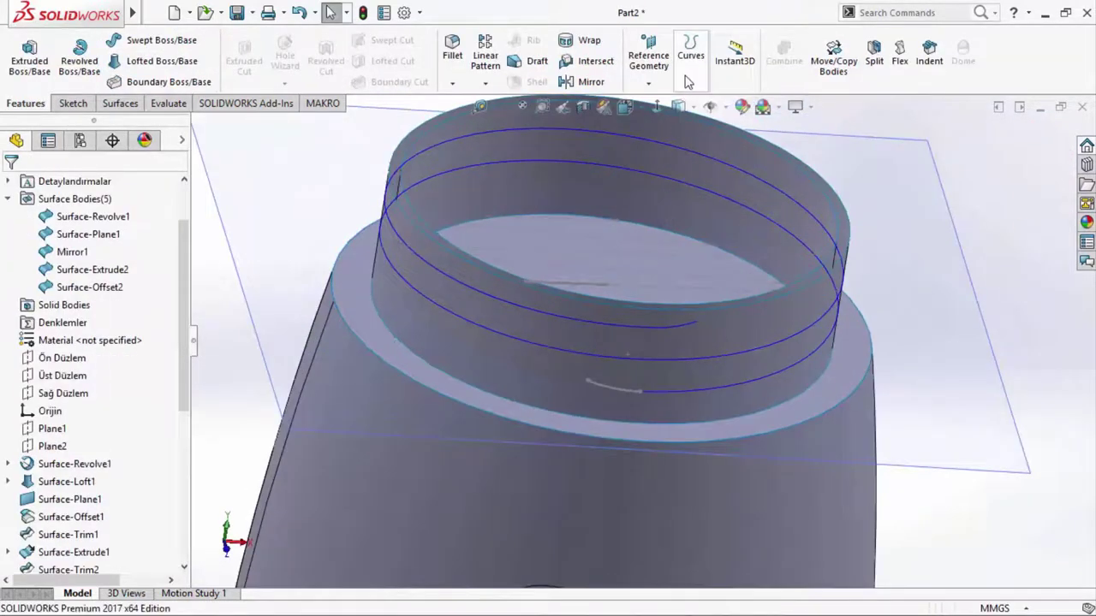
{"action": "left_click", "coordinate": [726, 123]}
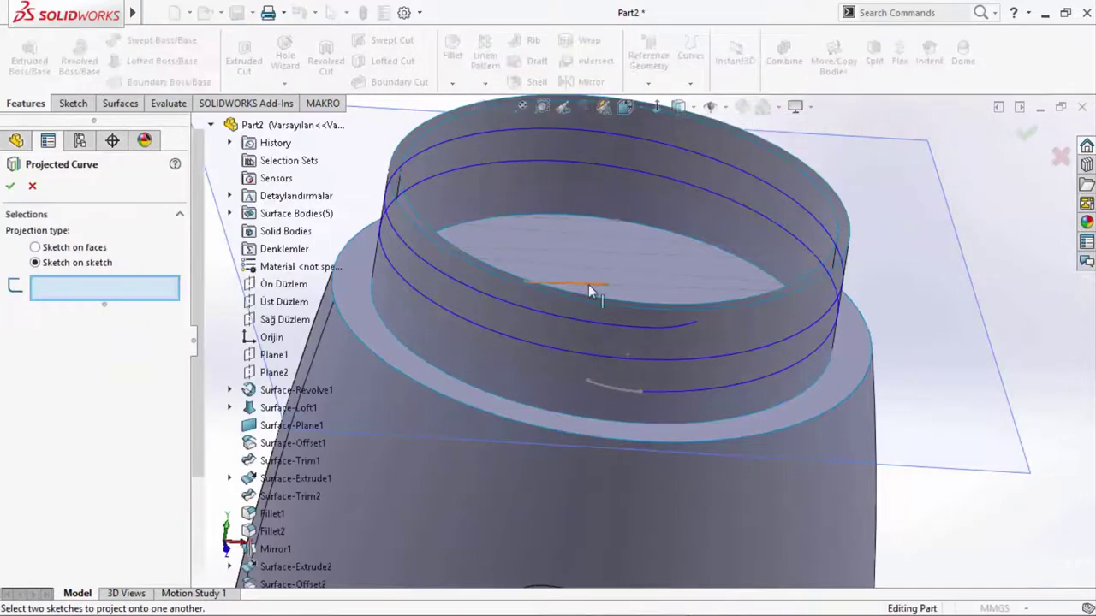
{"action": "left_click", "coordinate": [588, 284]}
{"action": "left_click", "coordinate": [608, 388]}
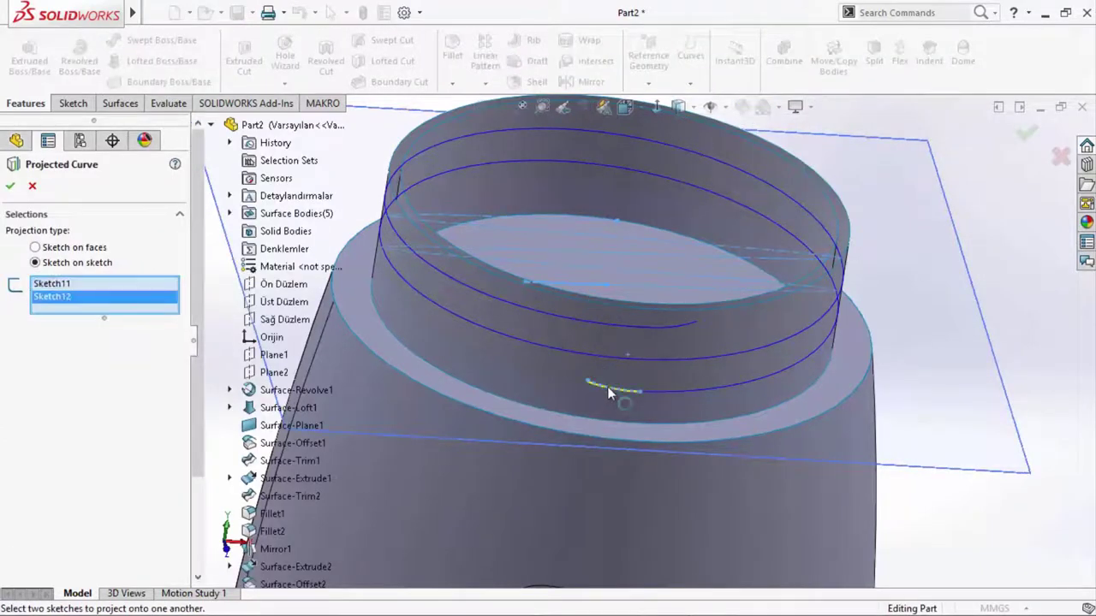
{"action": "scroll", "coordinate": [608, 390], "scroll_direction": "down", "scroll_amount": 5}
{"action": "scroll", "coordinate": [619, 391], "scroll_direction": "down", "scroll_amount": 3}
{"action": "scroll", "coordinate": [623, 337], "scroll_direction": "down", "scroll_amount": 2}
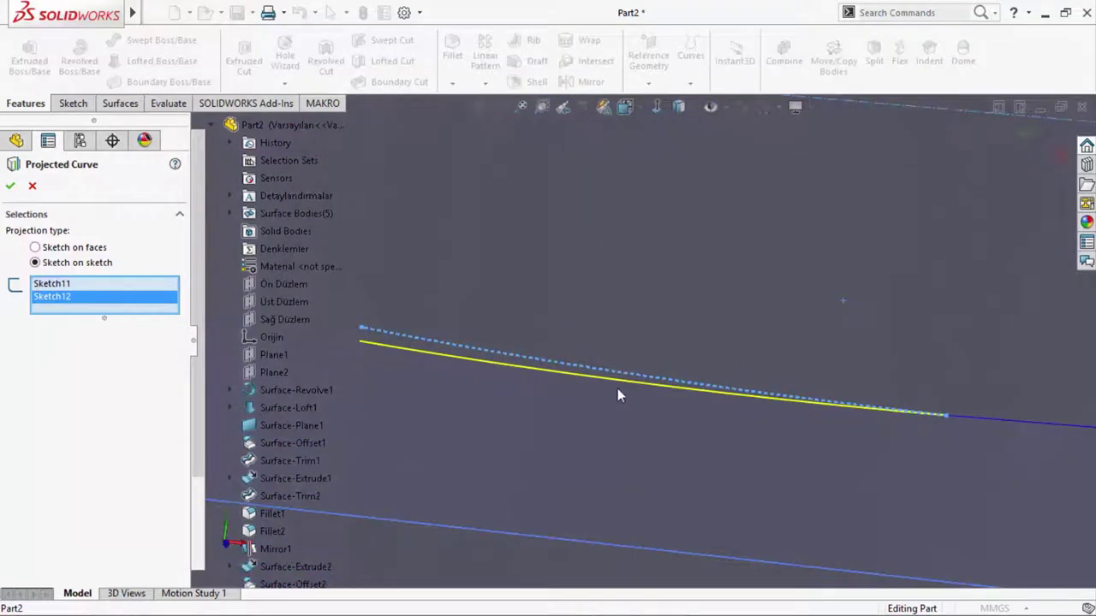
{"action": "left_click", "coordinate": [1026, 133]}
- Orbit to look down on the neck top, briefly selecting and deselecting Plane4
{"action": "scroll", "coordinate": [579, 353], "scroll_direction": "up", "scroll_amount": 3}
{"action": "scroll", "coordinate": [574, 364], "scroll_direction": "up", "scroll_amount": 2}
{"action": "scroll", "coordinate": [590, 360], "scroll_direction": "up", "scroll_amount": 5}
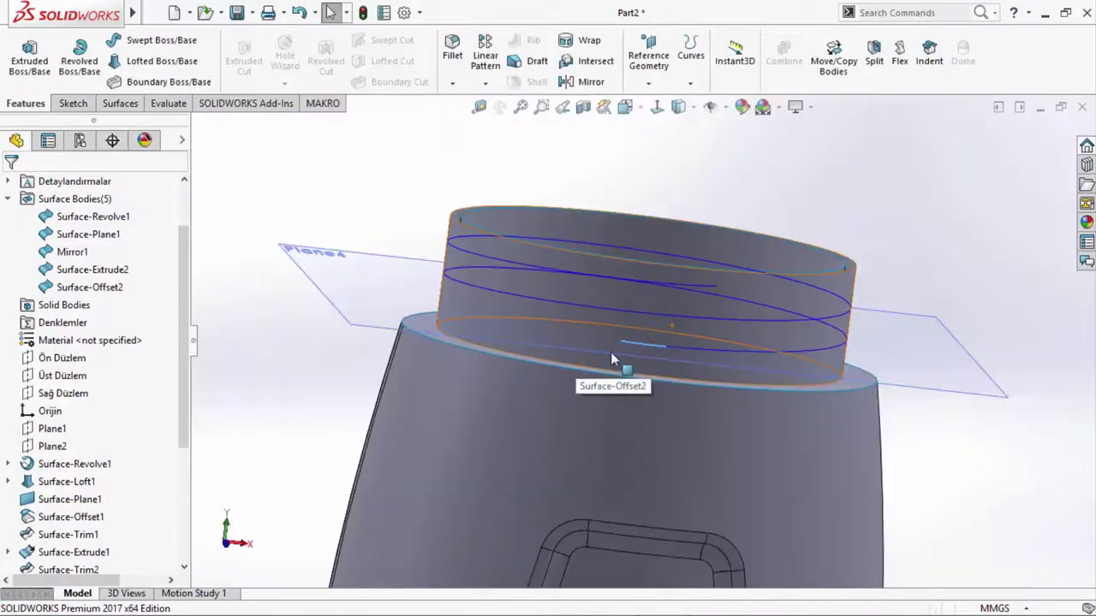
{"action": "middle_click_drag", "start_coordinate": [904, 226], "coordinate": [910, 299]}
{"action": "left_click", "coordinate": [910, 299]}
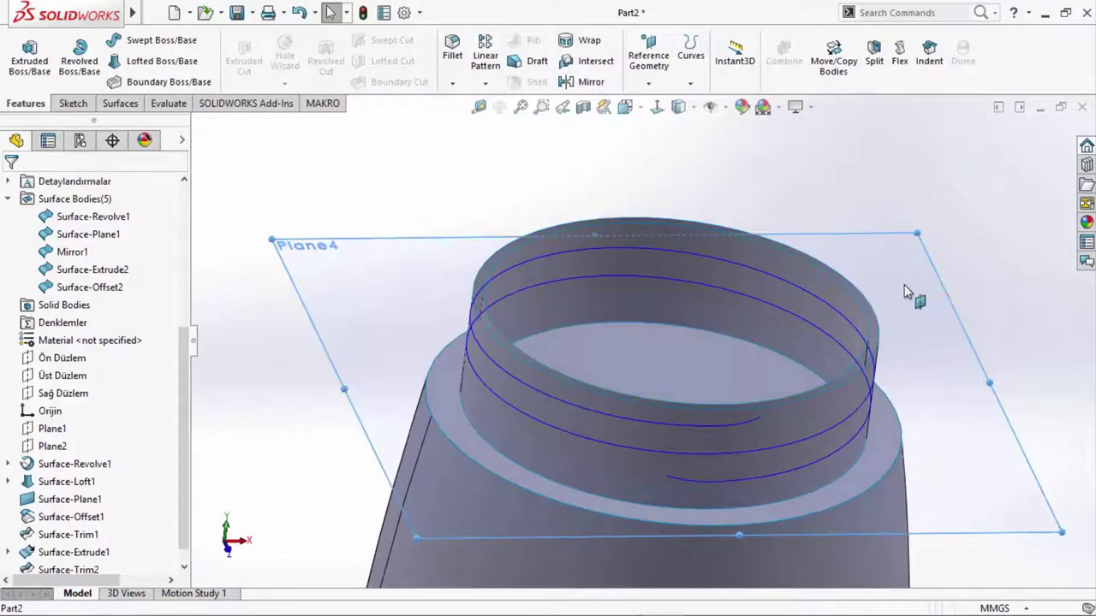
{"action": "left_click", "coordinate": [984, 252]}
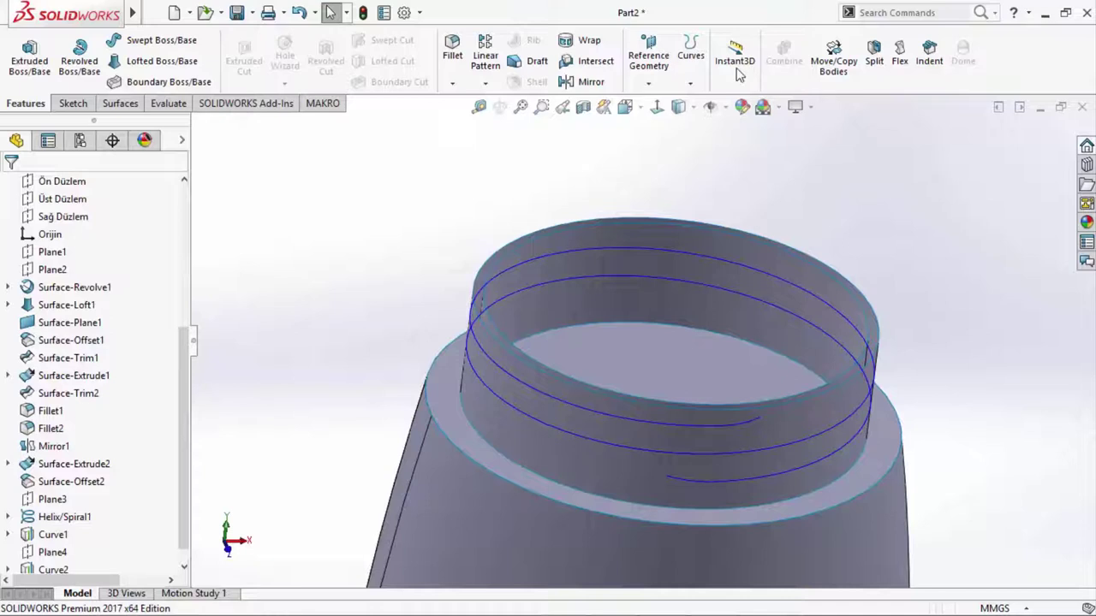
- Create Plane5 perpendicular to the thread curve through its end point
{"action": "left_click", "coordinate": [668, 69]}
{"action": "left_click", "coordinate": [661, 104]}
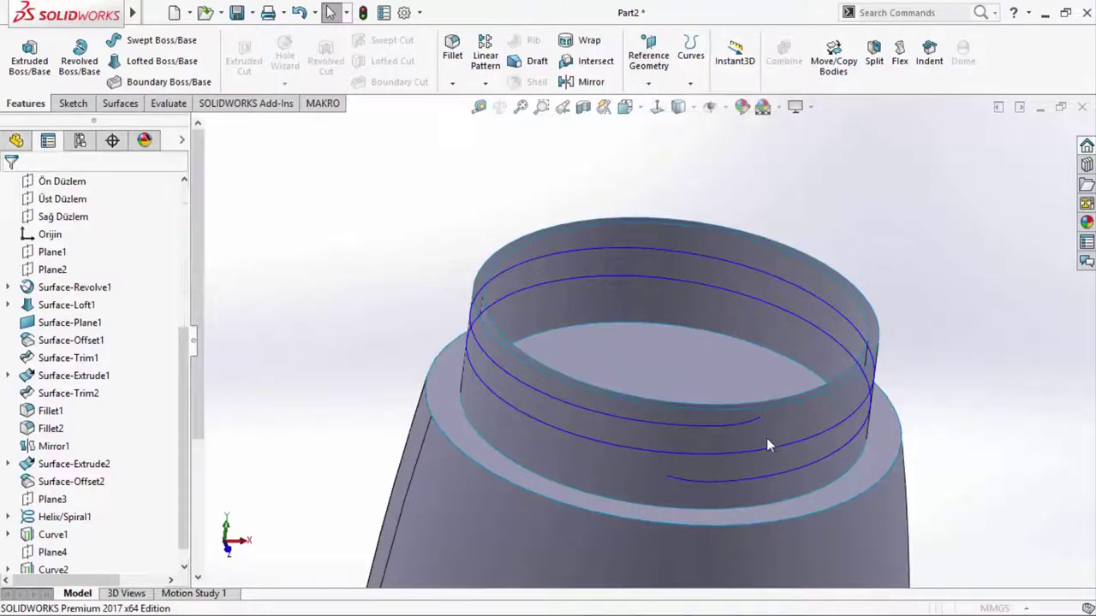
{"action": "left_click", "coordinate": [753, 487]}
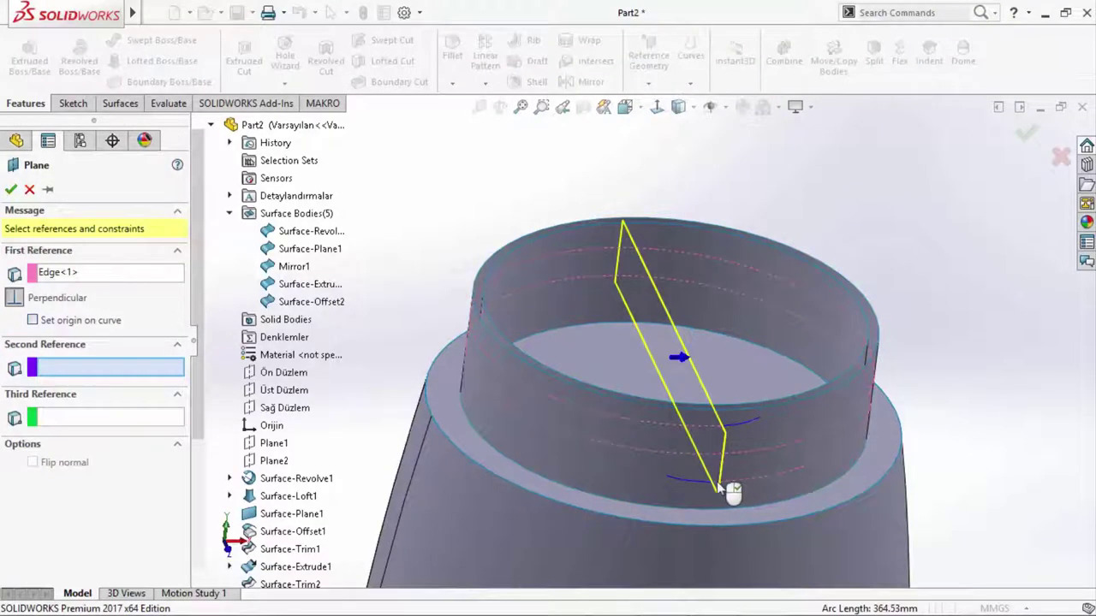
{"action": "left_click", "coordinate": [717, 484]}
{"action": "right_click", "coordinate": [717, 488]}
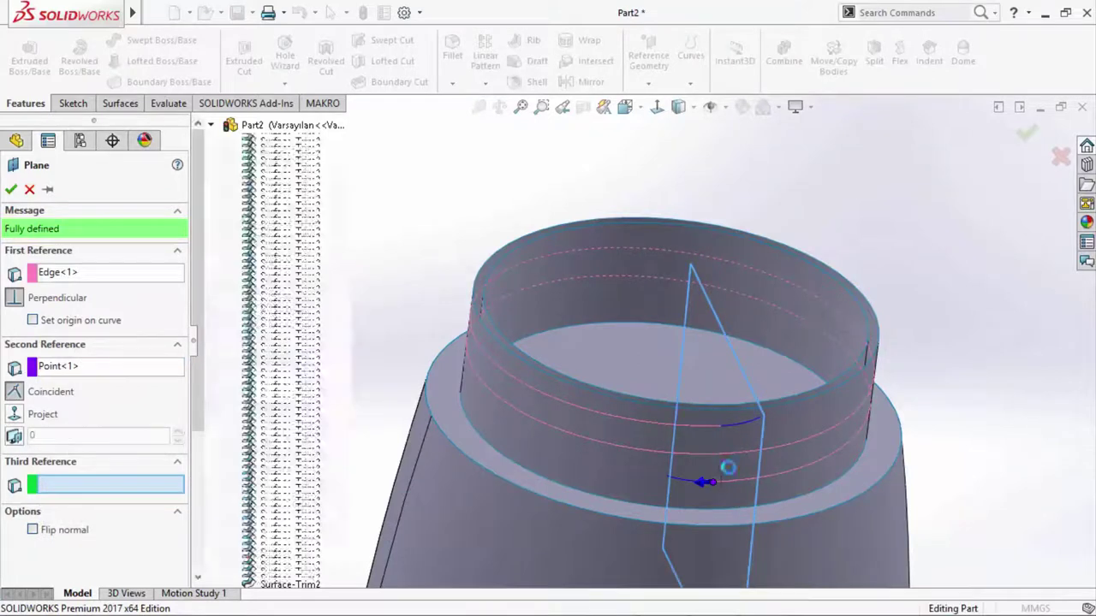
- Start a sketch on Plane5 and hide the Surface-Offset2 body
{"action": "left_click", "coordinate": [747, 384]}
{"action": "left_click", "coordinate": [818, 336]}
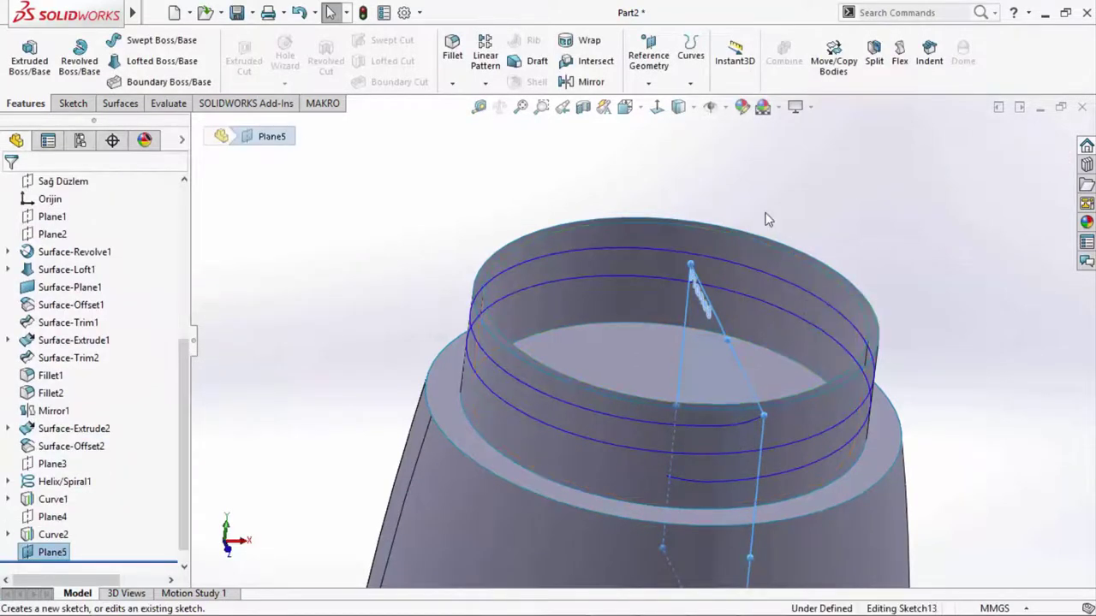
{"action": "scroll", "coordinate": [724, 188], "scroll_direction": "down", "scroll_amount": 2}
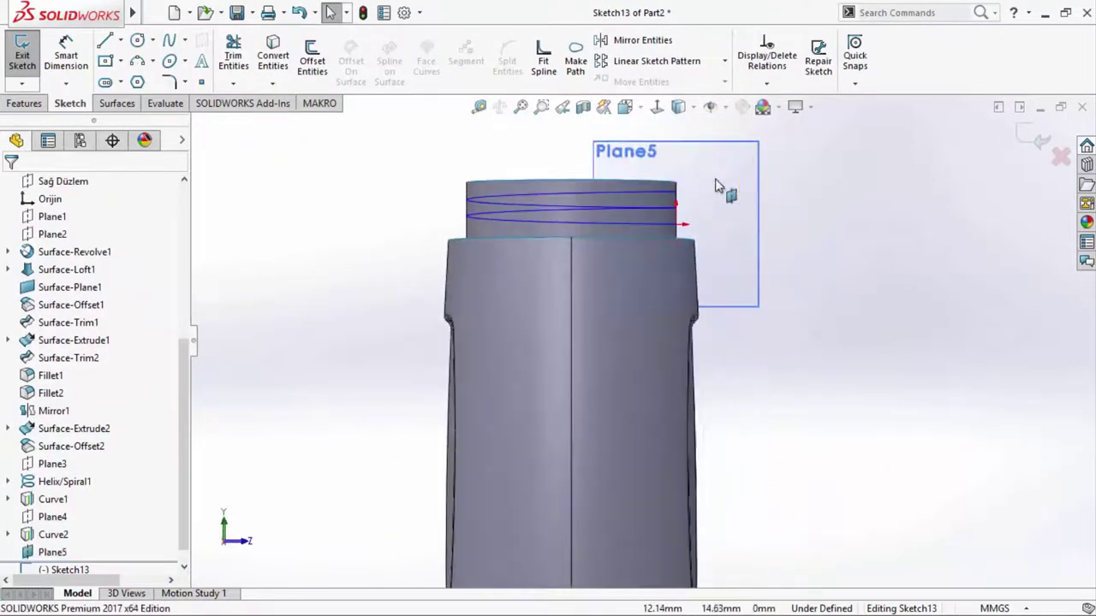
{"action": "scroll", "coordinate": [692, 237], "scroll_direction": "down", "scroll_amount": 2}
{"action": "scroll", "coordinate": [619, 367], "scroll_direction": "down", "scroll_amount": 2}
{"action": "scroll", "coordinate": [591, 293], "scroll_direction": "down", "scroll_amount": 2}
{"action": "left_click", "coordinate": [591, 295]}
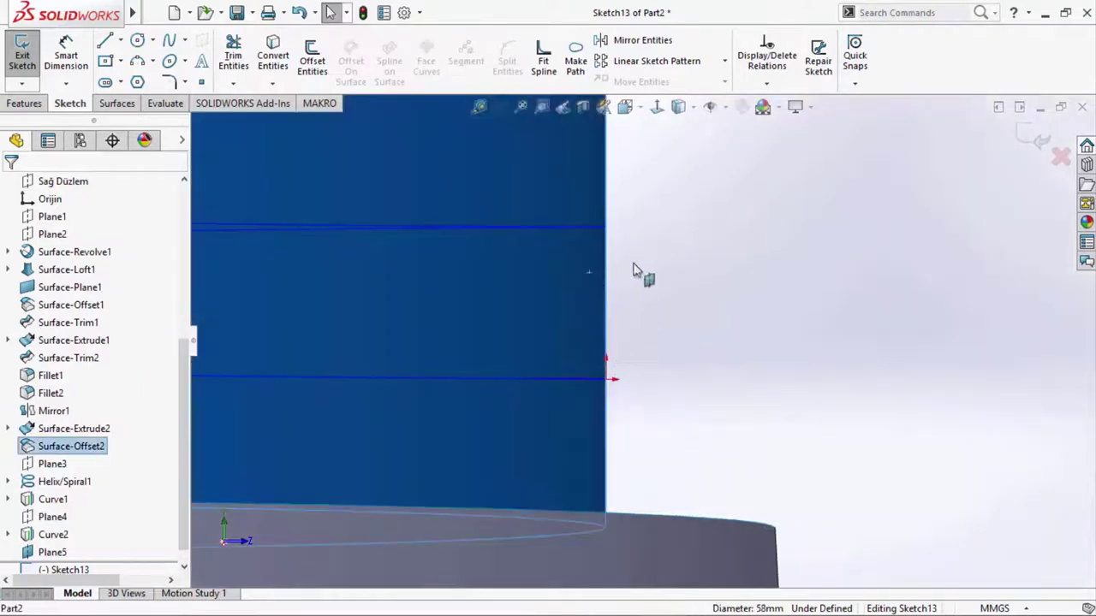
{"action": "right_click", "coordinate": [586, 261]}
{"action": "left_click", "coordinate": [625, 467]}
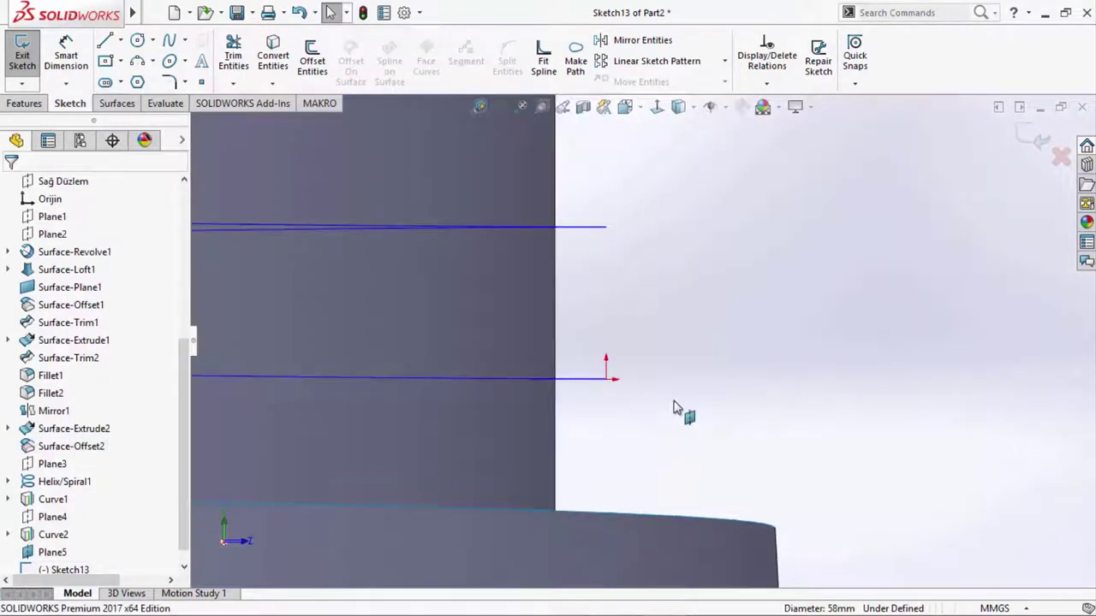
- Draw a closed three-line triangular thread profile beside the neck wall
{"action": "left_click", "coordinate": [106, 40]}
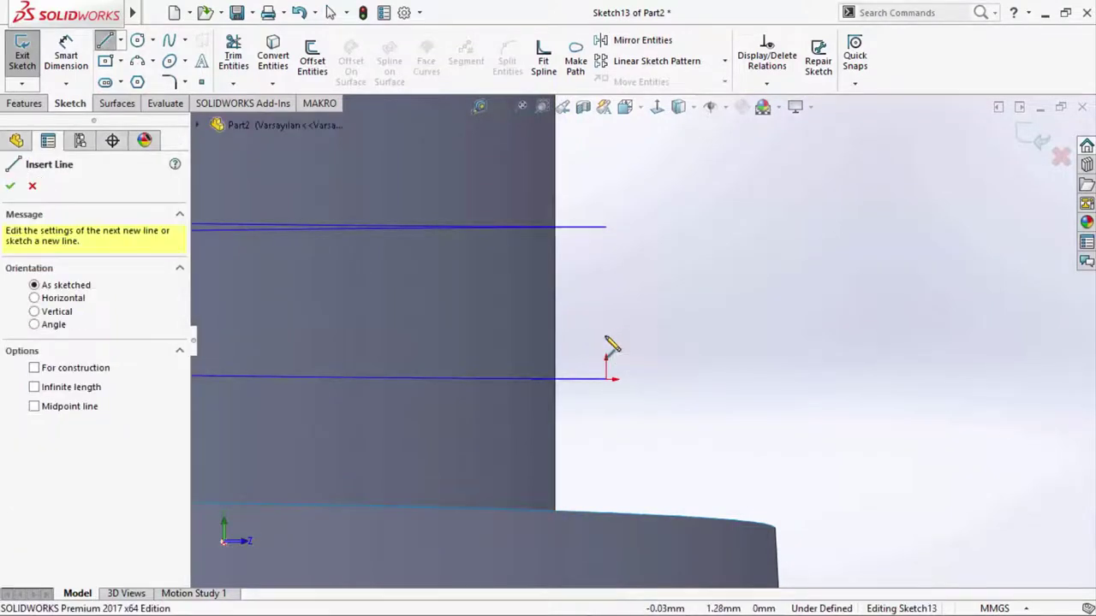
{"action": "left_click", "coordinate": [605, 338]}
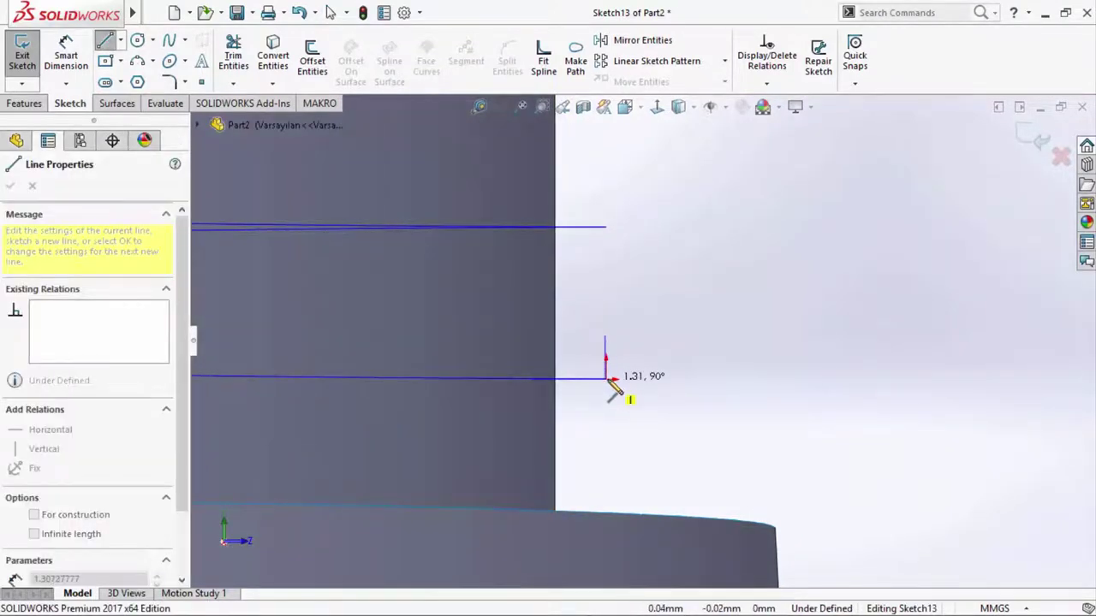
{"action": "left_click", "coordinate": [606, 376]}
{"action": "left_click", "coordinate": [540, 388]}
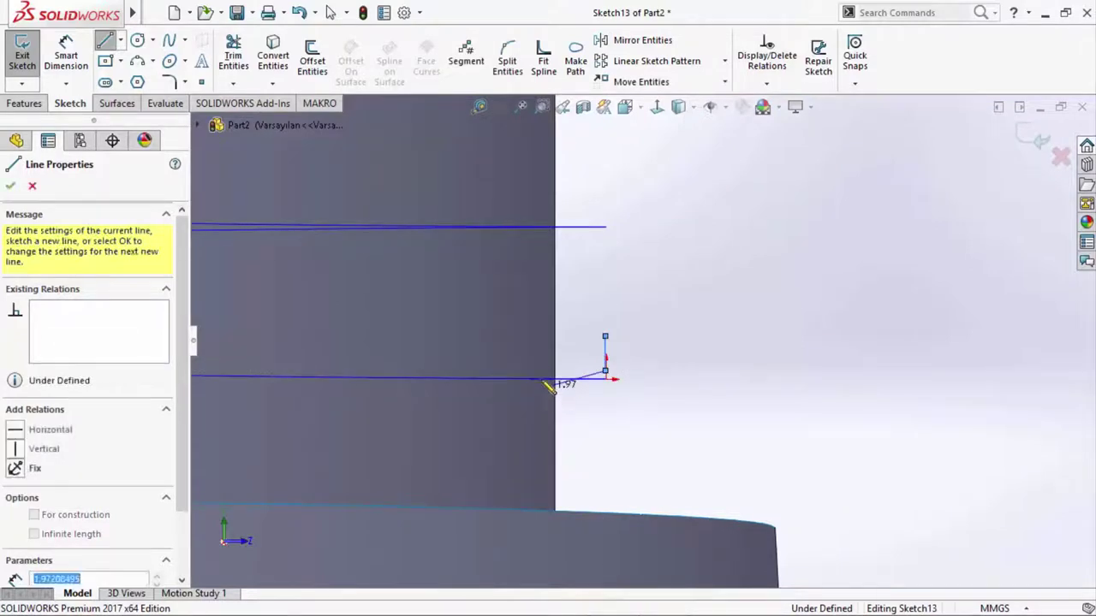
{"action": "left_click", "coordinate": [541, 282]}
{"action": "left_click", "coordinate": [605, 335]}
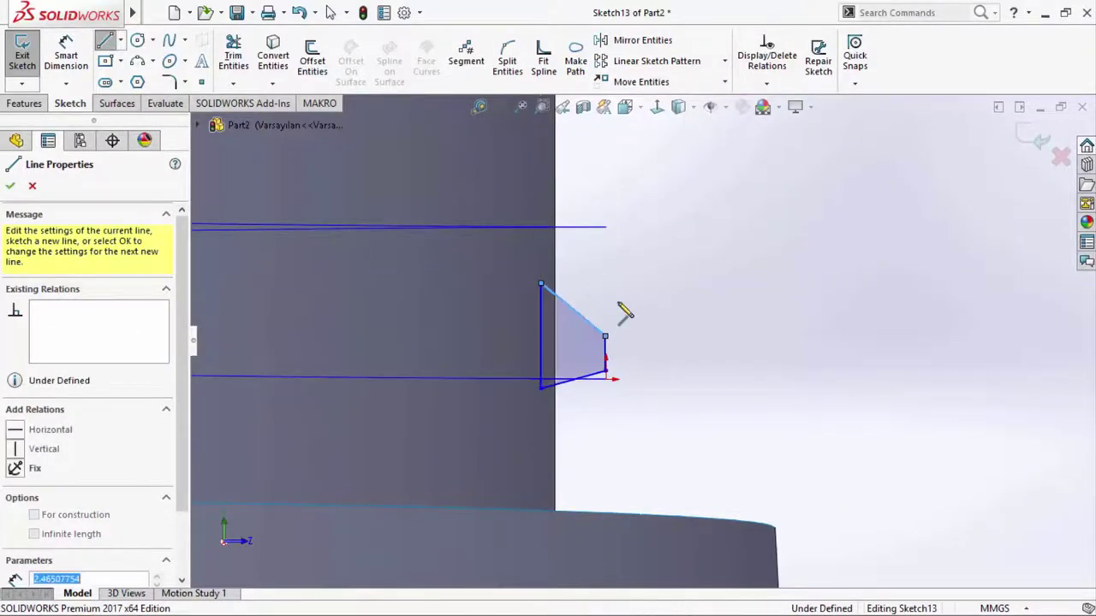
{"action": "key", "text": "Escape"}
{"action": "mouse_move", "coordinate": [650, 303]}
{"action": "middle_mouse_down"}
{"action": "mouse_move", "coordinate": [642, 358]}
{"action": "mouse_move", "coordinate": [691, 296]}
{"action": "middle_mouse_up"}
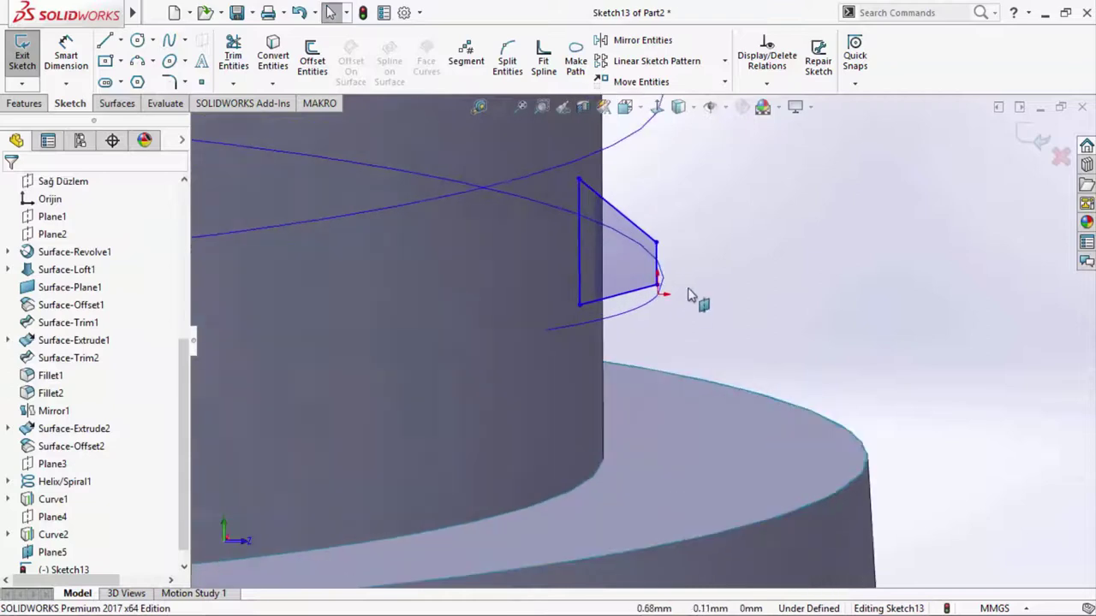
{"action": "scroll", "coordinate": [629, 301], "scroll_direction": "down", "scroll_amount": 3}
- Add a Pierce relation between the profile's corner point and the helix
{"action": "left_click", "coordinate": [626, 293]}
{"action": "left_click", "coordinate": [632, 306], "text": "ctrl"}
{"action": "left_click", "coordinate": [680, 235]}
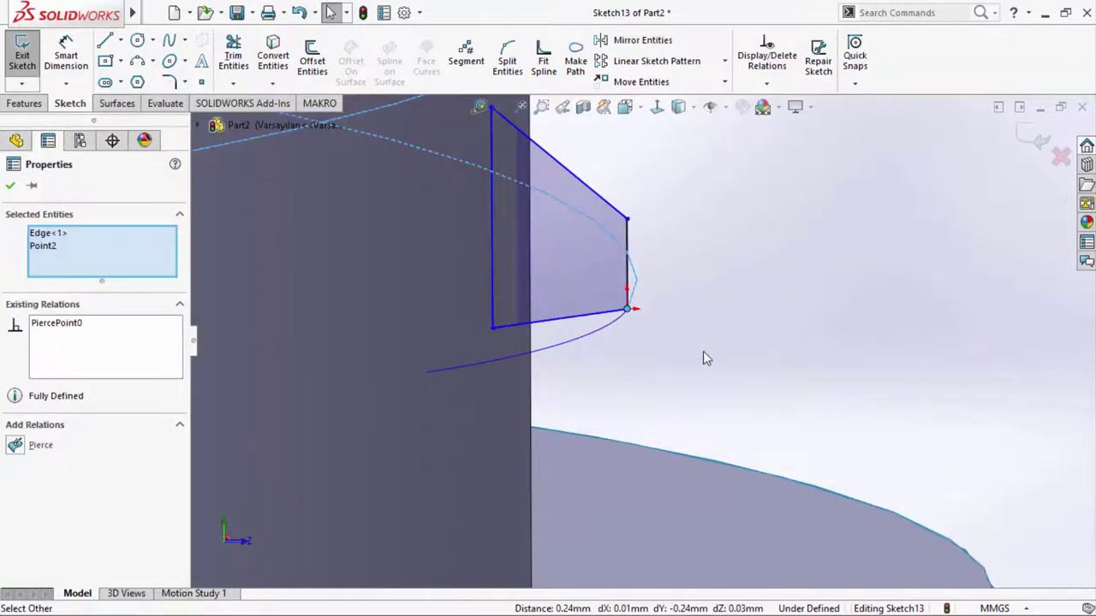
{"action": "left_click", "coordinate": [704, 357]}
- Draw a centerline from the profile's corner to the left vertical edge
{"action": "left_click", "coordinate": [121, 40]}
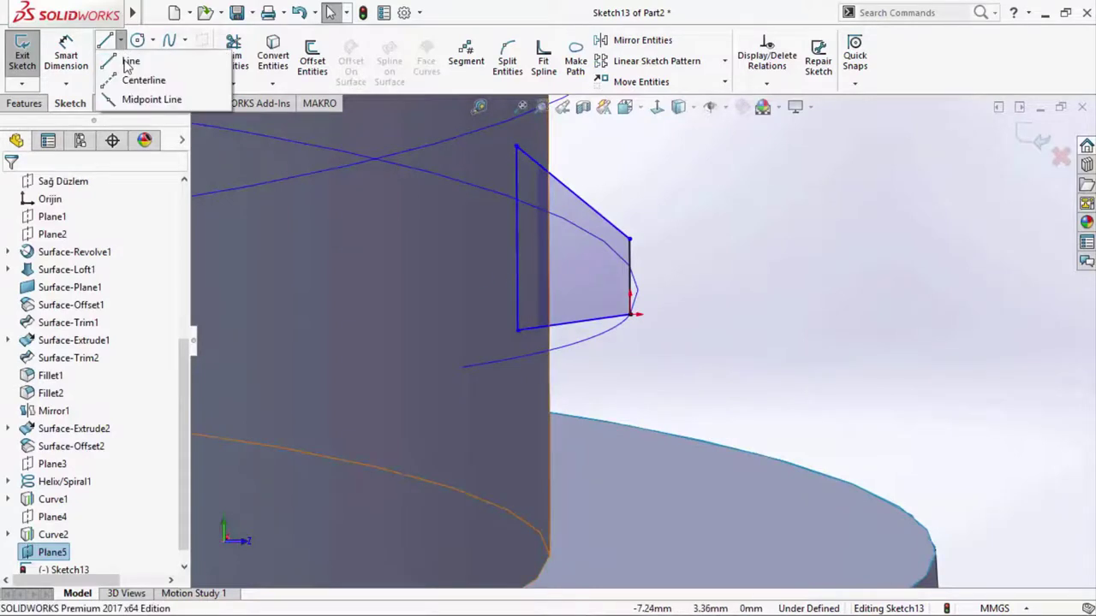
{"action": "left_click", "coordinate": [158, 76]}
{"action": "left_click", "coordinate": [631, 315]}
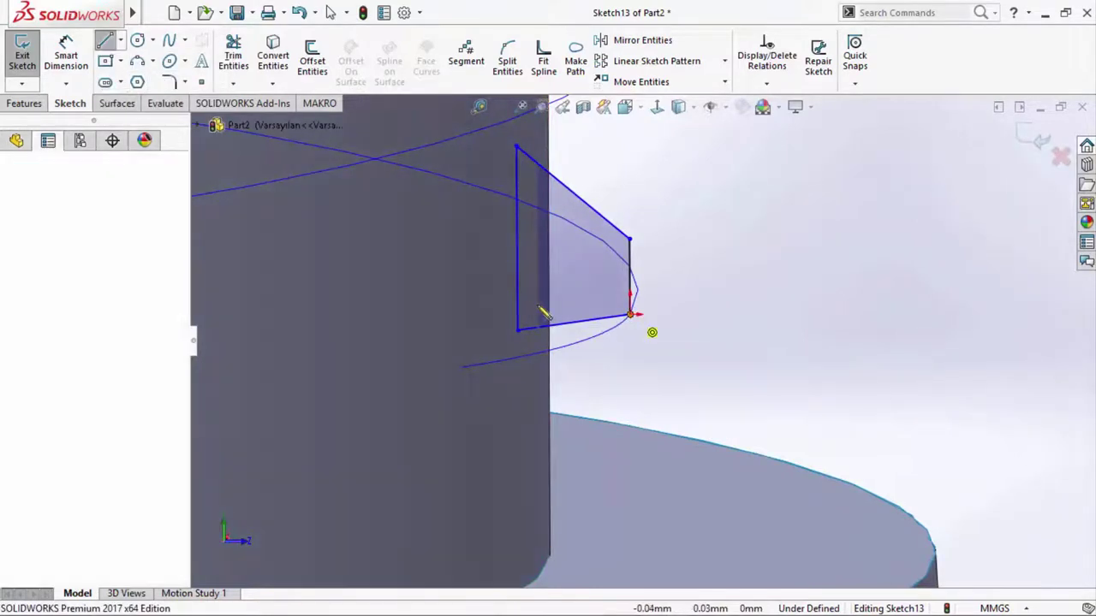
{"action": "left_click", "coordinate": [524, 322]}
{"action": "key", "text": "Escape"}
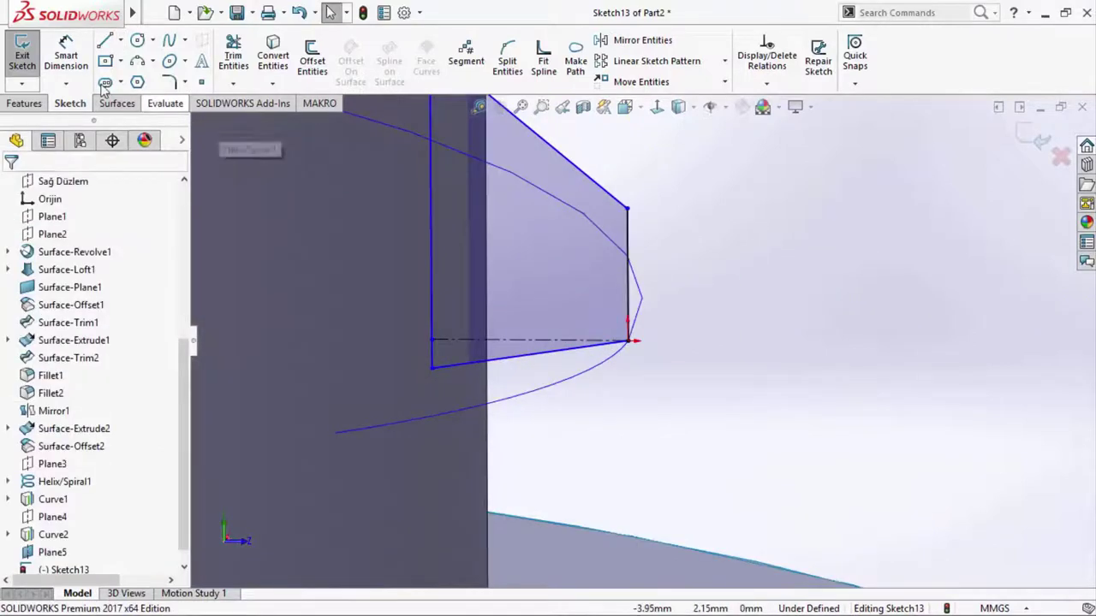
- Dimension a 3° angle between the centerline and the profile's lower edge
{"action": "key", "text": "d"}
{"action": "left_click", "coordinate": [524, 349]}
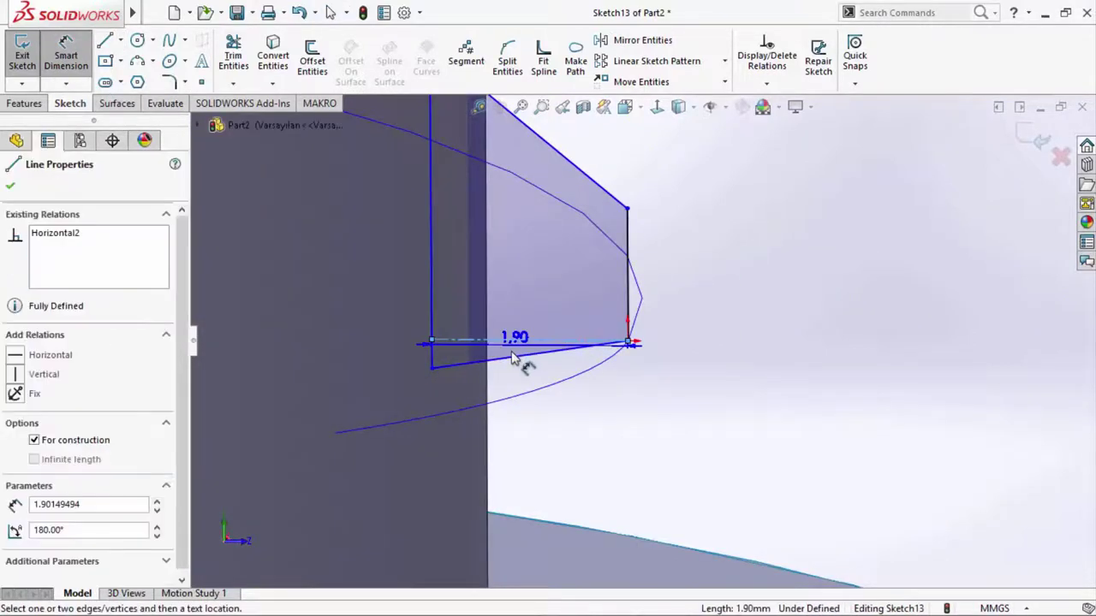
{"action": "left_click", "coordinate": [514, 360]}
{"action": "left_click", "coordinate": [505, 377]}
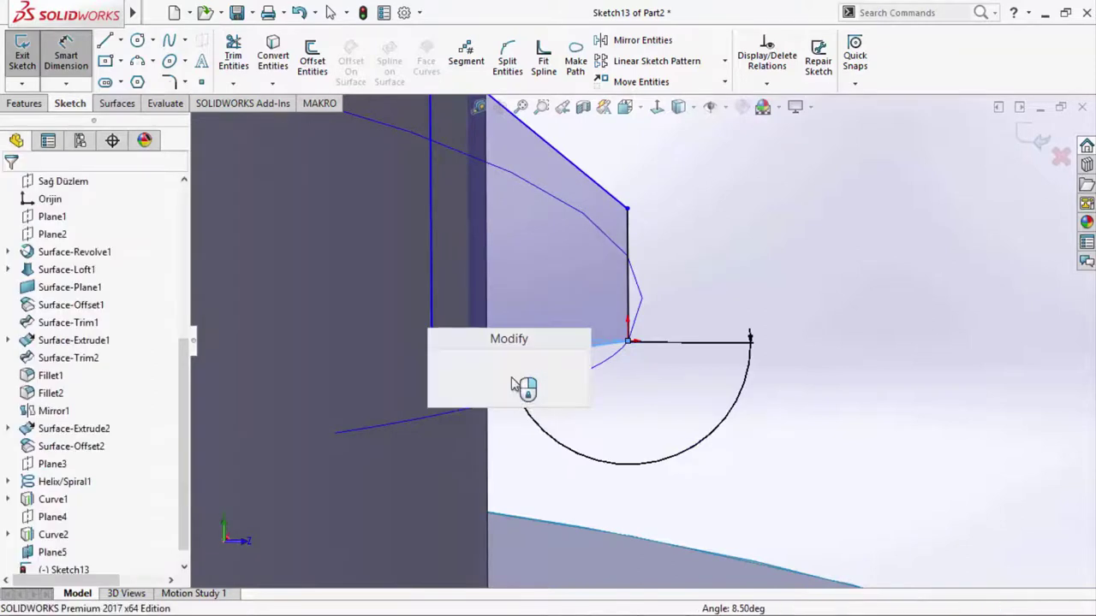
{"action": "left_click", "coordinate": [463, 371]}
{"action": "key", "text": "Delete"}
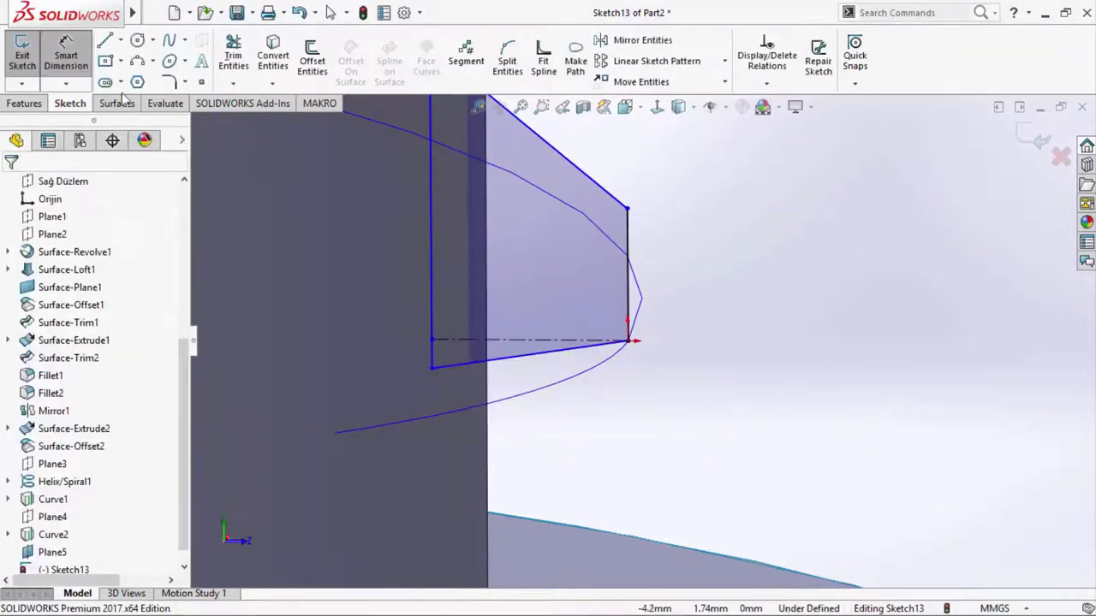
{"action": "left_click", "coordinate": [518, 357]}
{"action": "left_click", "coordinate": [521, 363]}
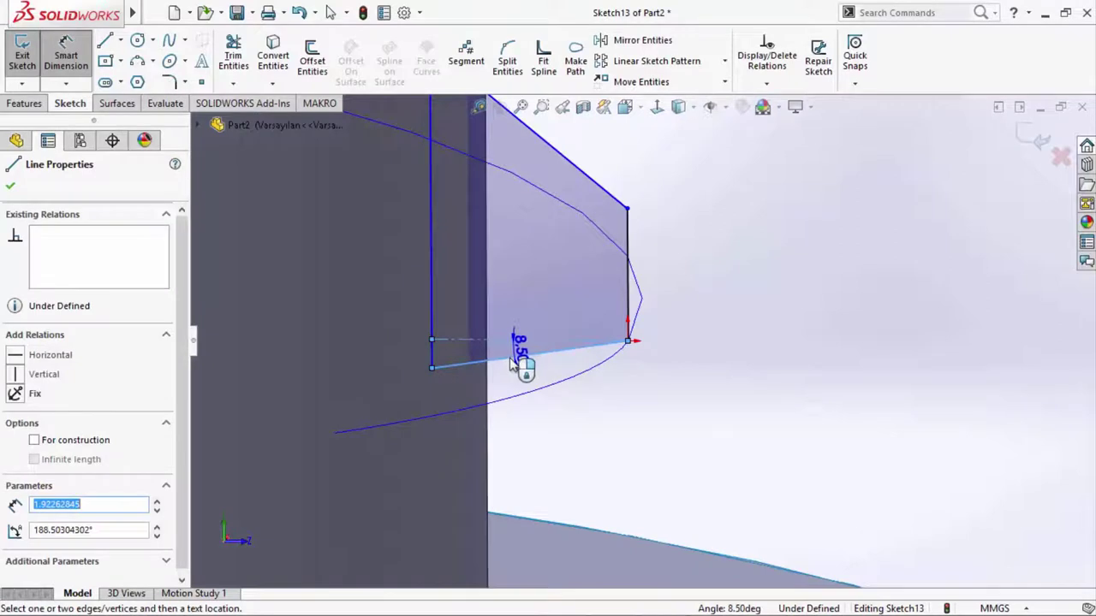
{"action": "left_click", "coordinate": [513, 363]}
{"action": "type", "text": "304302deg"}
{"action": "key", "text": "Return"}
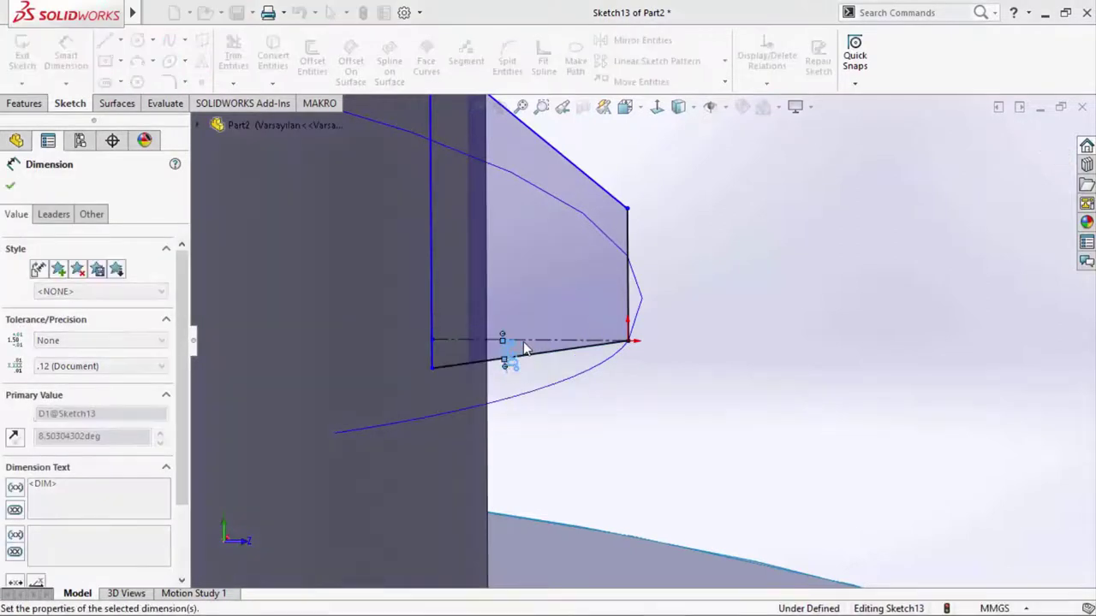
{"action": "left_click", "coordinate": [704, 228]}
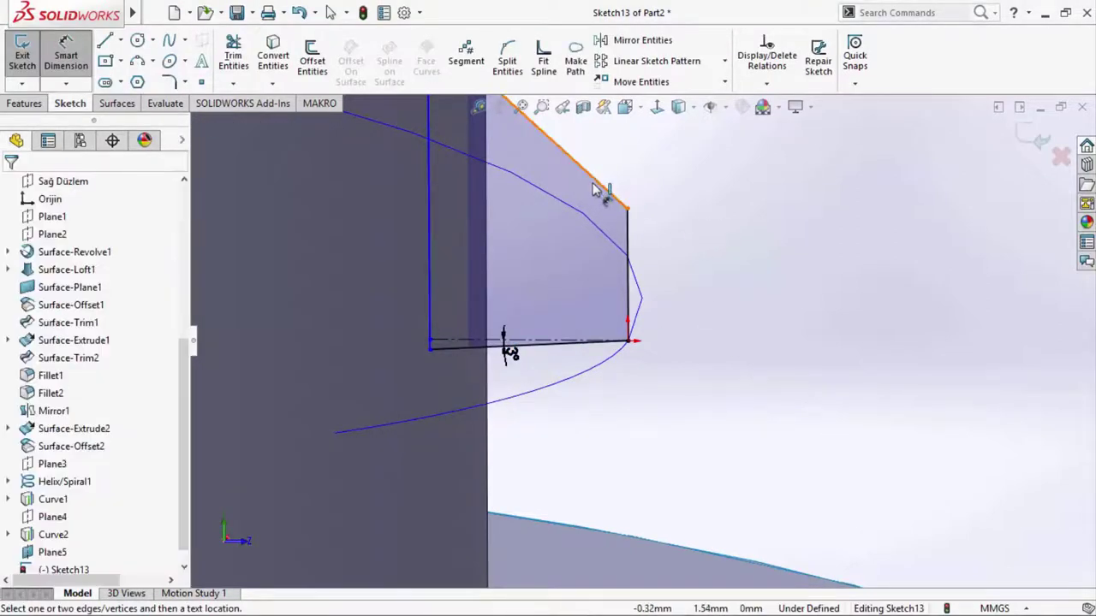
- Dimension a 30° angle between the upper slanted and lower edges
{"action": "left_click", "coordinate": [596, 184]}
{"action": "left_click", "coordinate": [542, 341]}
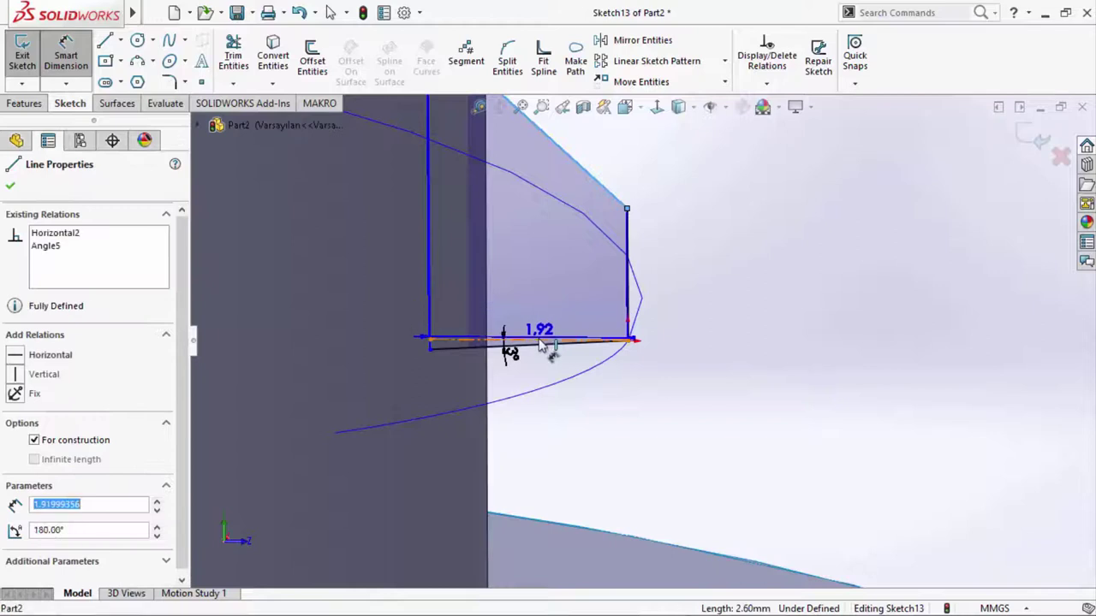
{"action": "left_click", "coordinate": [542, 306]}
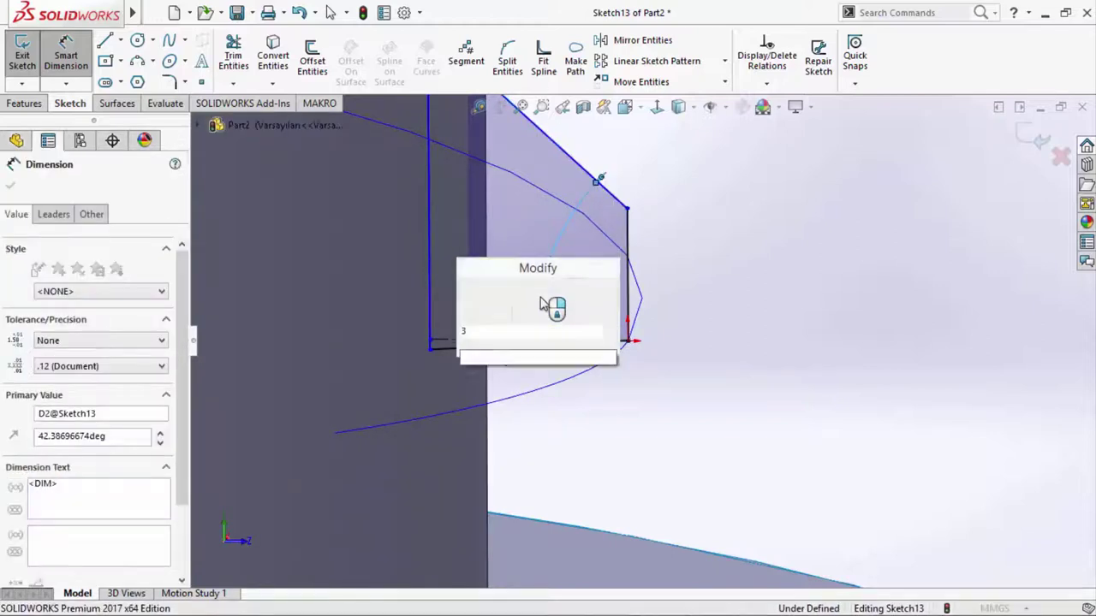
{"action": "type", "text": "30"}
{"action": "key", "text": "Return"}
- Set the short vertical edge's height to 0.70 mm
{"action": "left_click", "coordinate": [632, 240]}
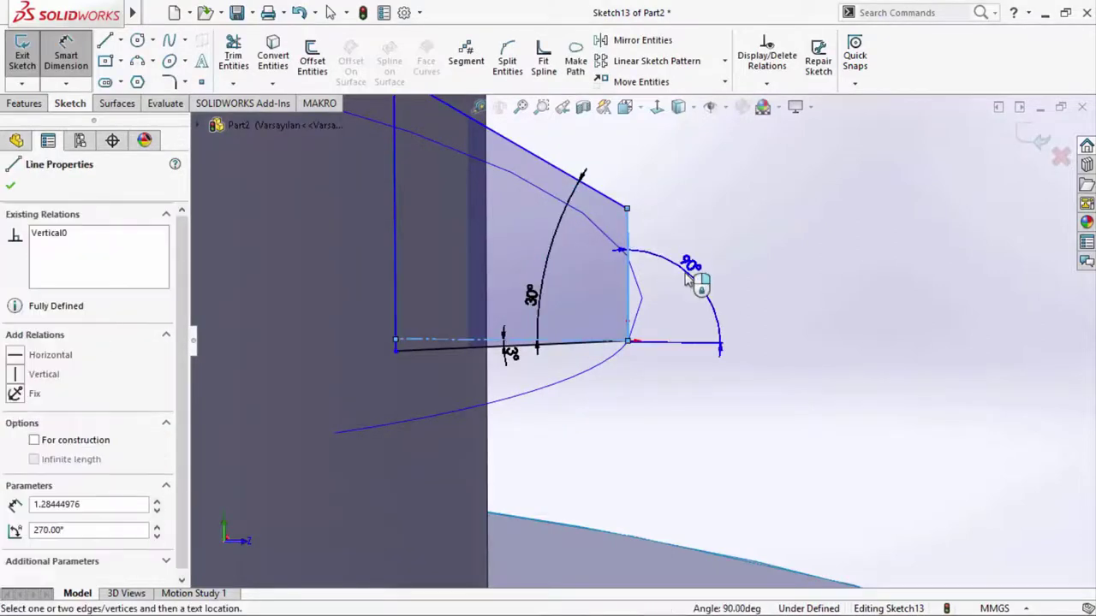
{"action": "left_click", "coordinate": [695, 276]}
{"action": "left_click", "coordinate": [717, 308]}
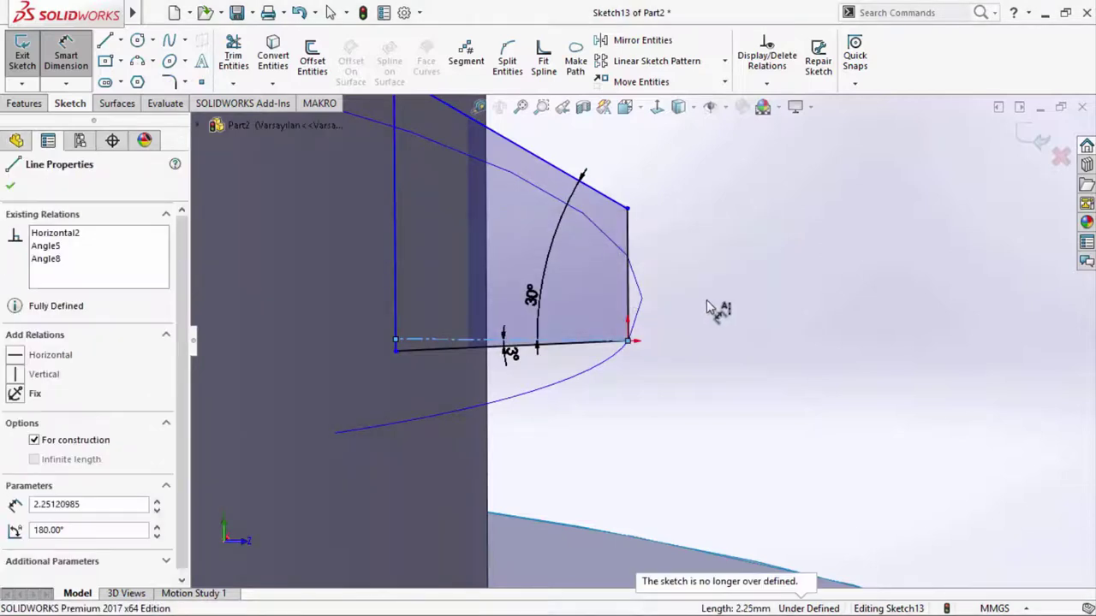
{"action": "left_click", "coordinate": [706, 309]}
{"action": "left_click", "coordinate": [629, 256]}
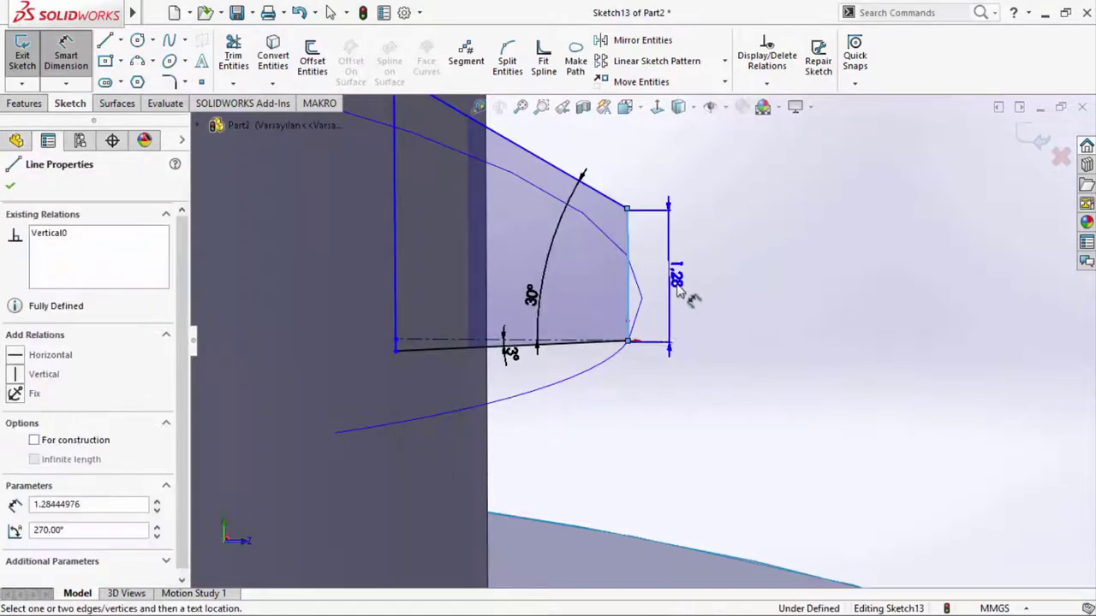
{"action": "left_click", "coordinate": [676, 291]}
{"action": "type", "text": "0.7"}
{"action": "key", "text": "Return"}
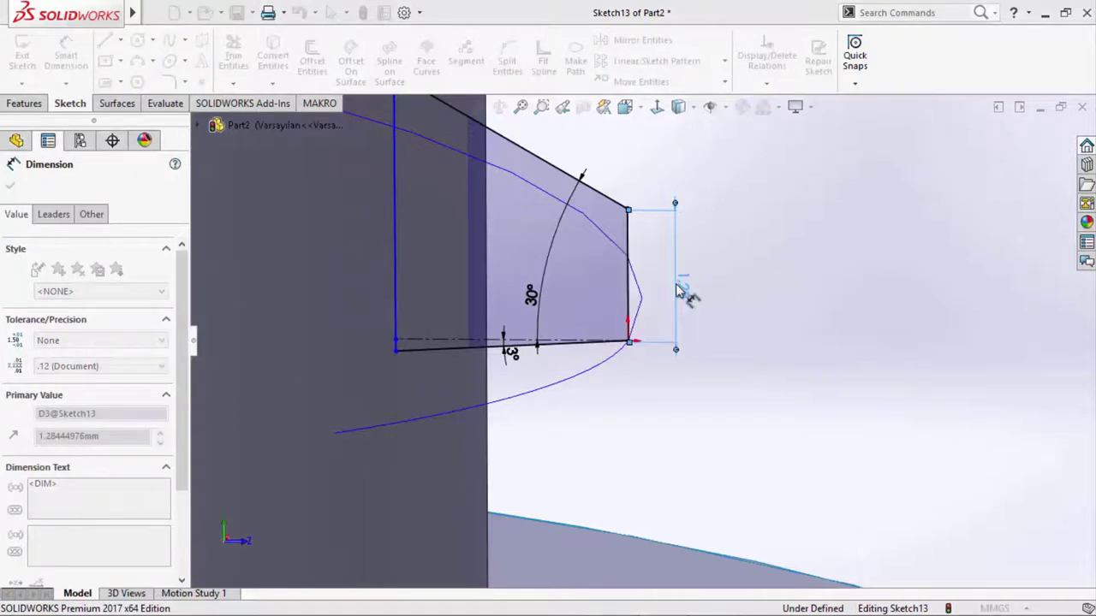
{"action": "scroll", "coordinate": [726, 425], "scroll_direction": "down", "scroll_amount": 2}
{"action": "scroll", "coordinate": [736, 428], "scroll_direction": "down", "scroll_amount": 2}
{"action": "left_click", "coordinate": [678, 294]}
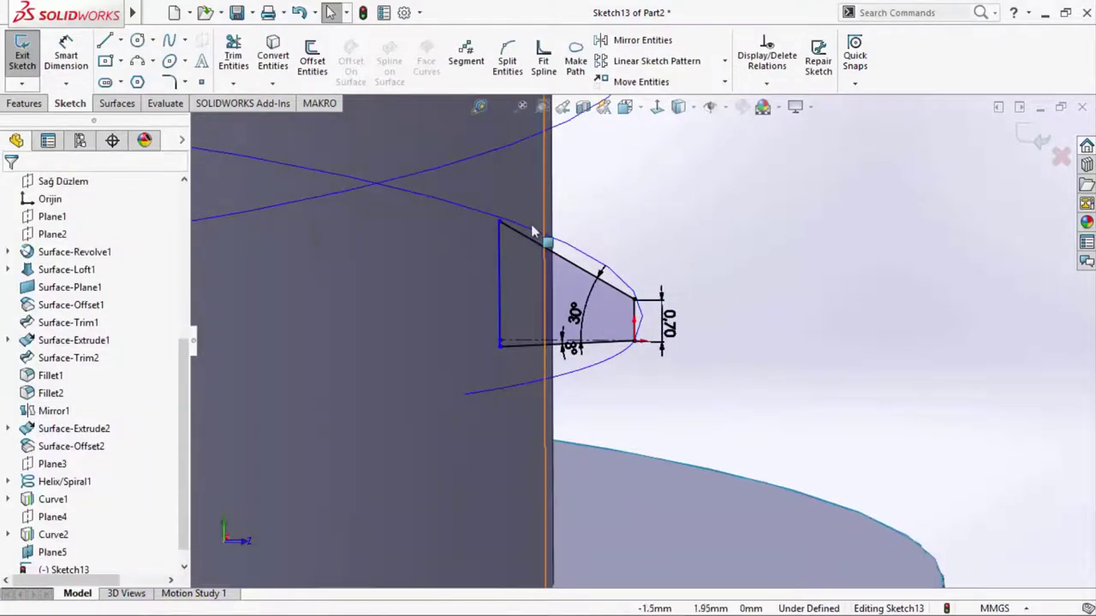
- Set the profile's horizontal width to 2 mm
{"action": "left_click", "coordinate": [66, 55]}
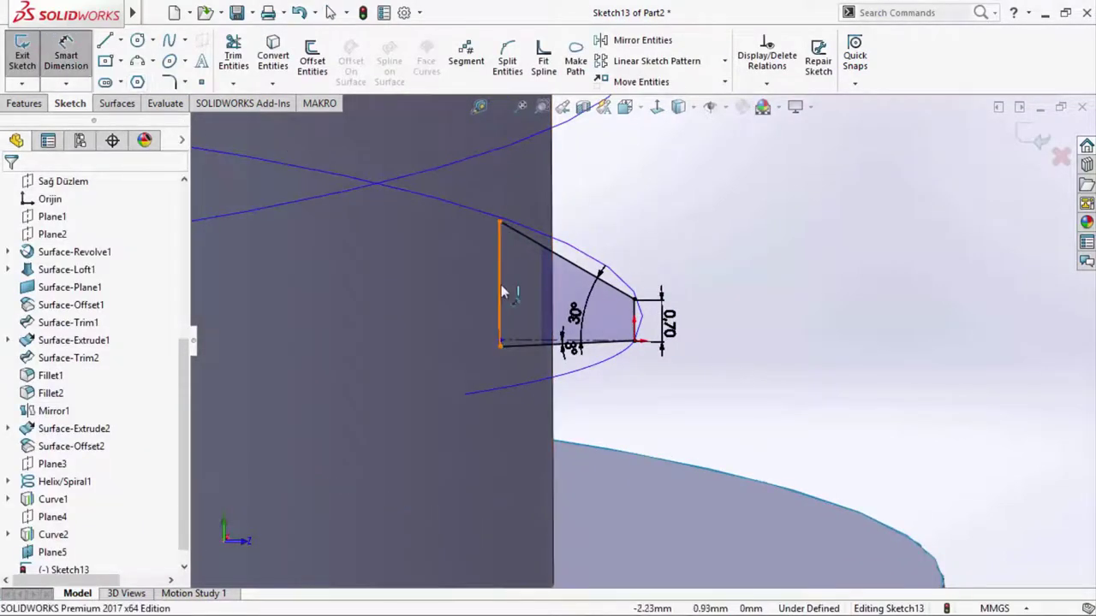
{"action": "left_click", "coordinate": [500, 285]}
{"action": "left_click", "coordinate": [633, 299]}
{"action": "left_click", "coordinate": [594, 227]}
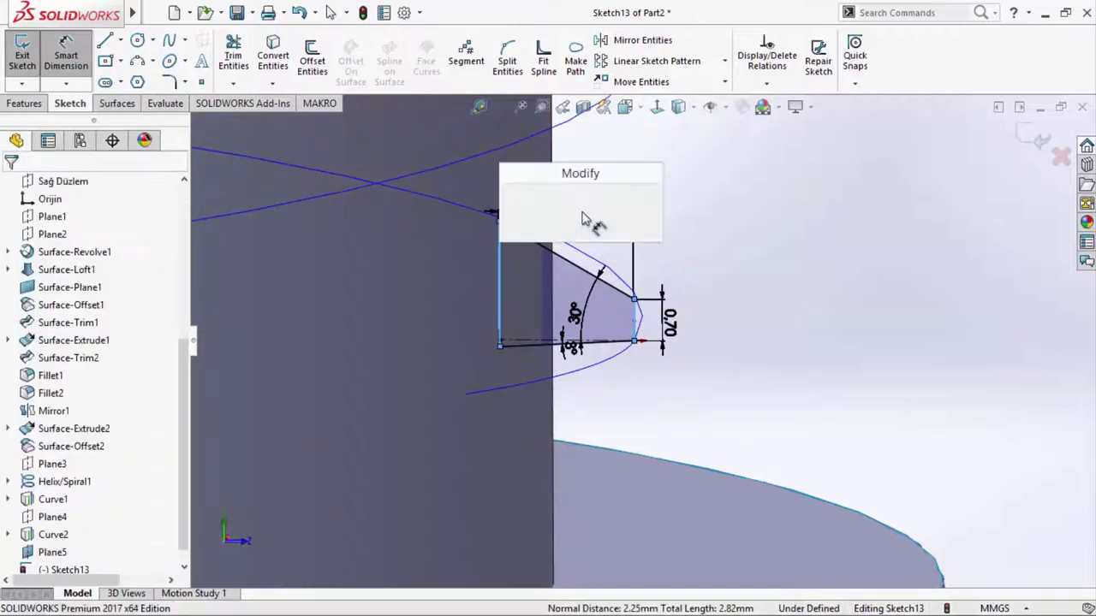
{"action": "type", "text": "2"}
{"action": "key", "text": "Return"}
- Exit the fully defined Sketch13 and view the neck from above
{"action": "middle_click_drag", "start_coordinate": [685, 267], "coordinate": [966, 196]}
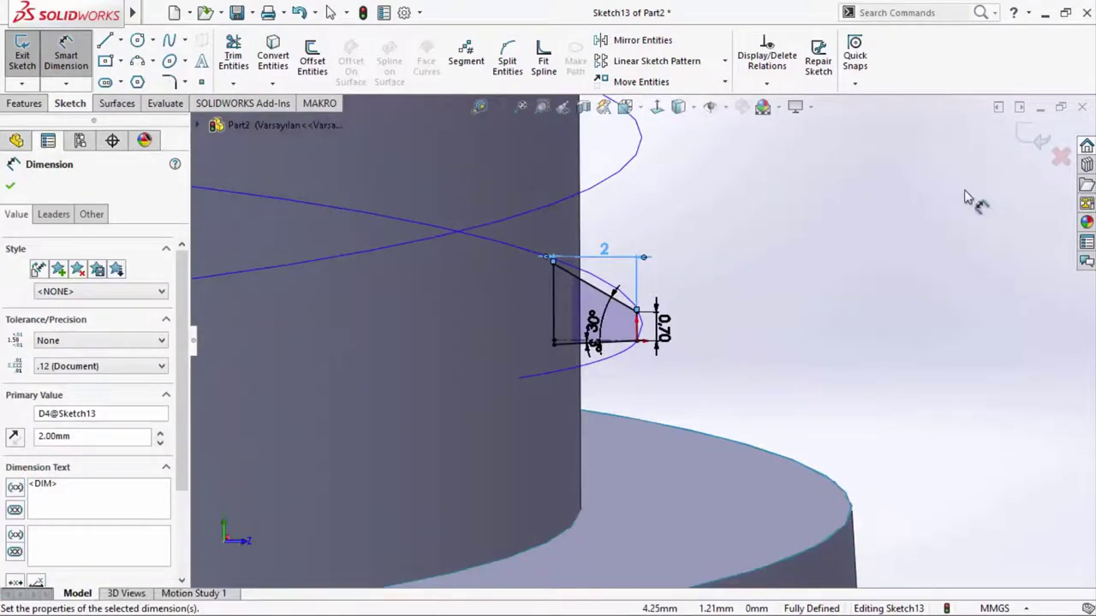
{"action": "left_click", "coordinate": [1041, 140]}
{"action": "left_click", "coordinate": [1042, 139]}
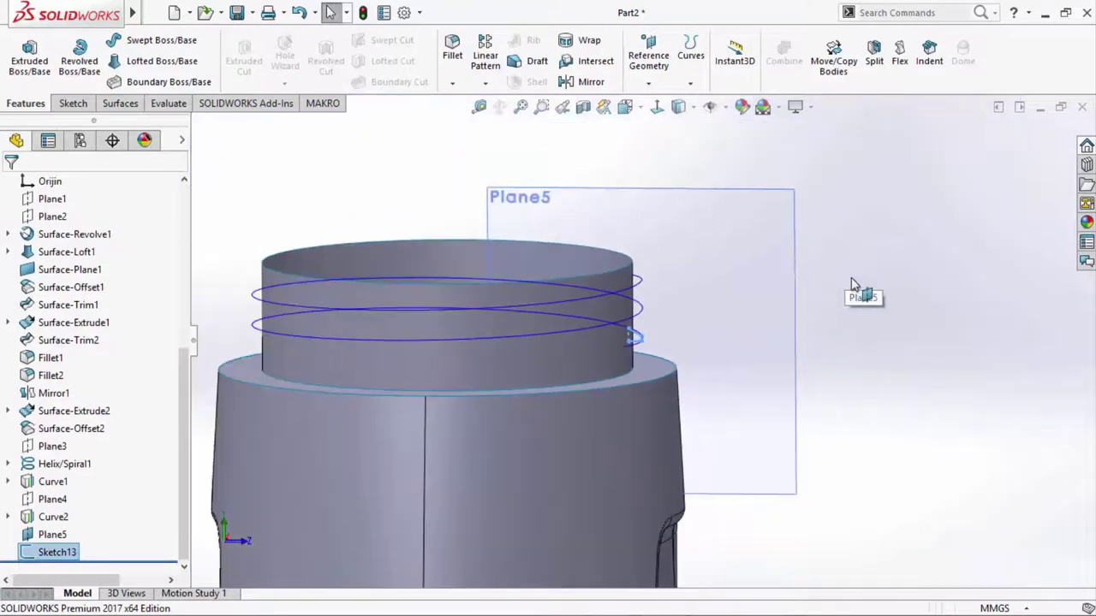
{"action": "middle_click_drag", "start_coordinate": [843, 259], "coordinate": [783, 301]}
{"action": "scroll", "coordinate": [748, 237], "scroll_direction": "down", "scroll_amount": 3}
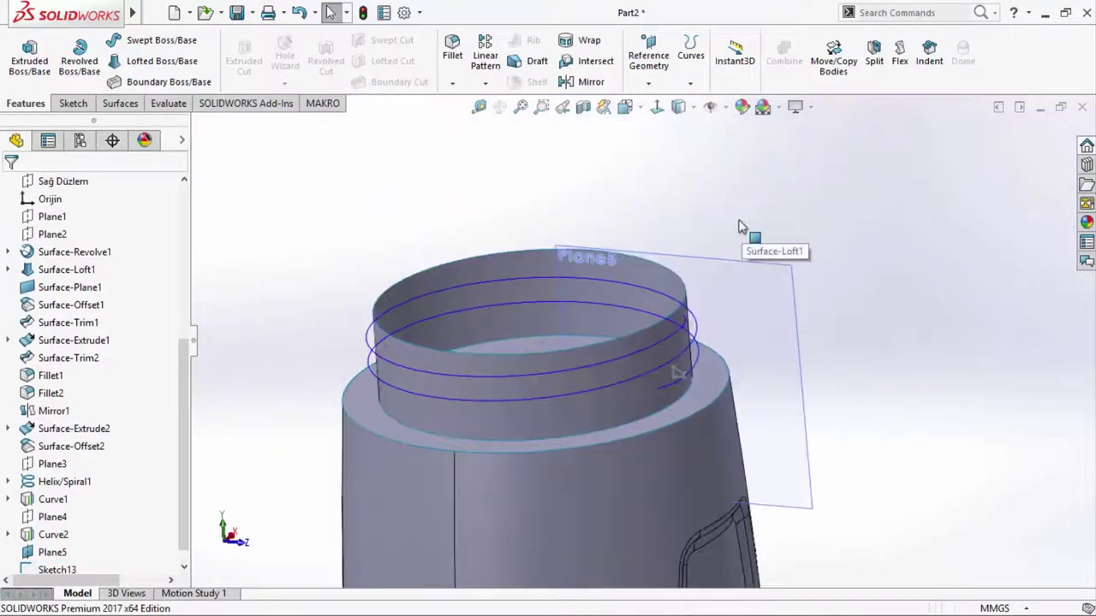
{"action": "scroll", "coordinate": [669, 175], "scroll_direction": "down", "scroll_amount": 2}
{"action": "left_click", "coordinate": [690, 49]}
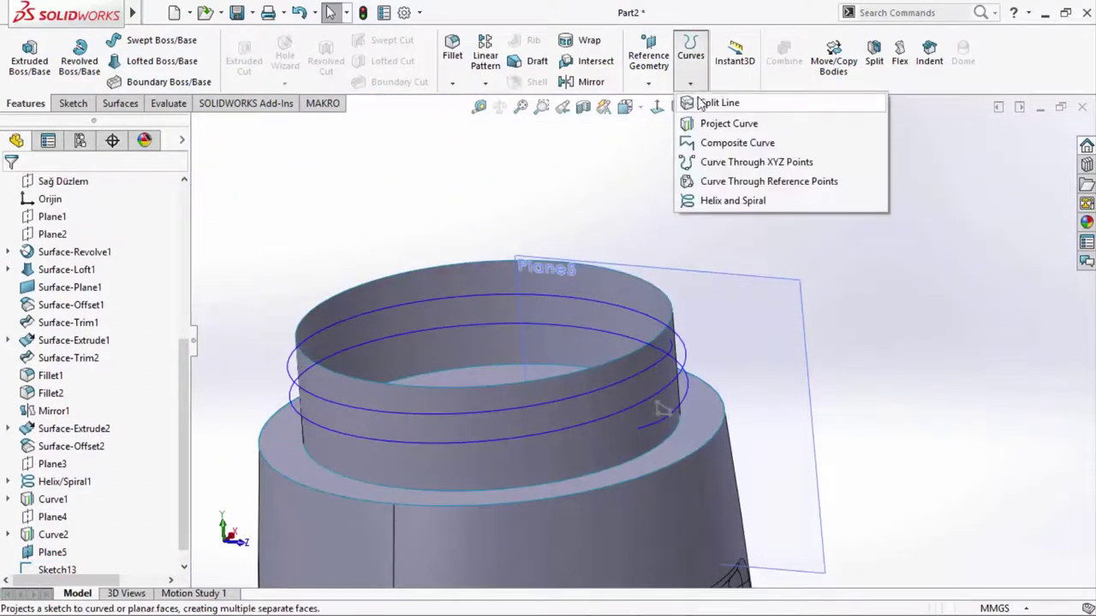
- Join Curve2, Helix/Spiral1 and Curve1 into a composite curve, then hide Plane5
{"action": "left_click", "coordinate": [723, 142]}
{"action": "left_click", "coordinate": [662, 420]}
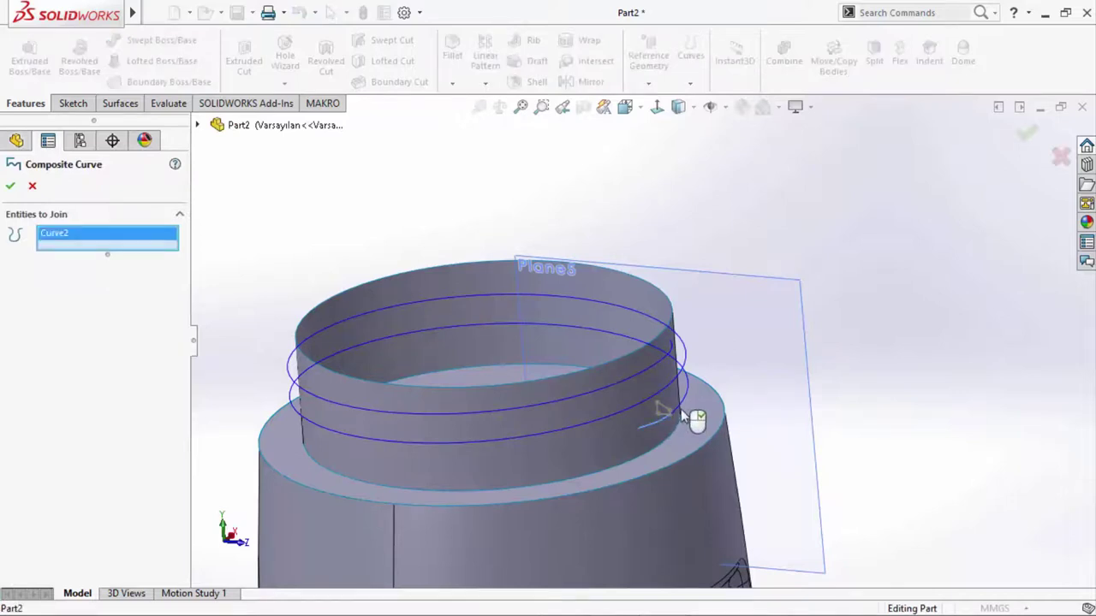
{"action": "left_click", "coordinate": [683, 409]}
{"action": "left_click", "coordinate": [676, 357]}
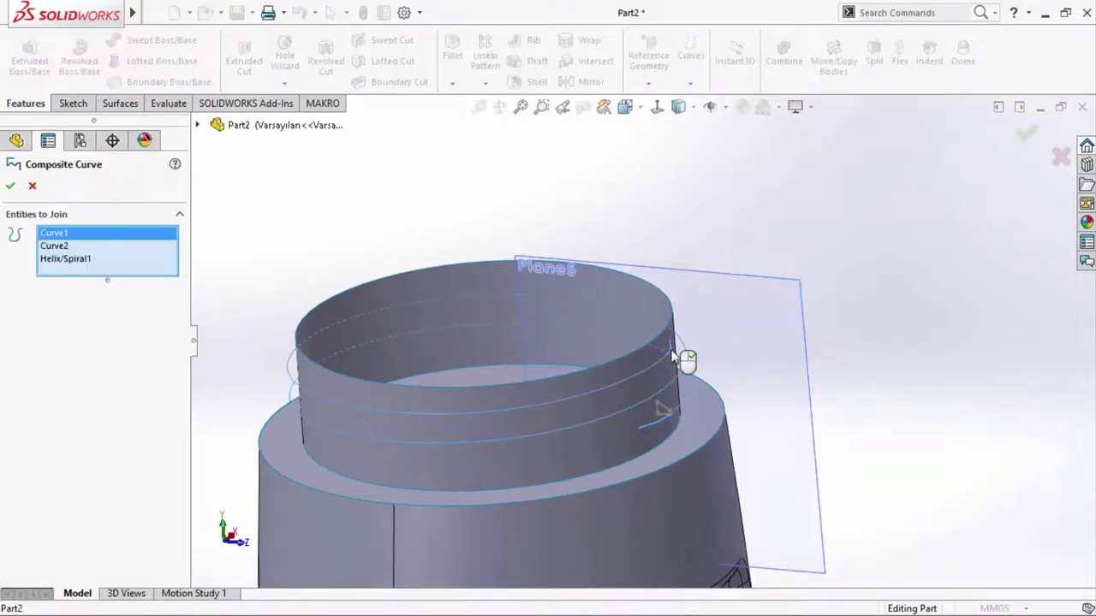
{"action": "key", "text": "Return"}
{"action": "left_click", "coordinate": [800, 276]}
{"action": "mouse_move", "coordinate": [847, 245]}
{"action": "middle_mouse_down"}
{"action": "mouse_move", "coordinate": [757, 316]}
{"action": "mouse_move", "coordinate": [760, 365]}
{"action": "middle_mouse_up"}
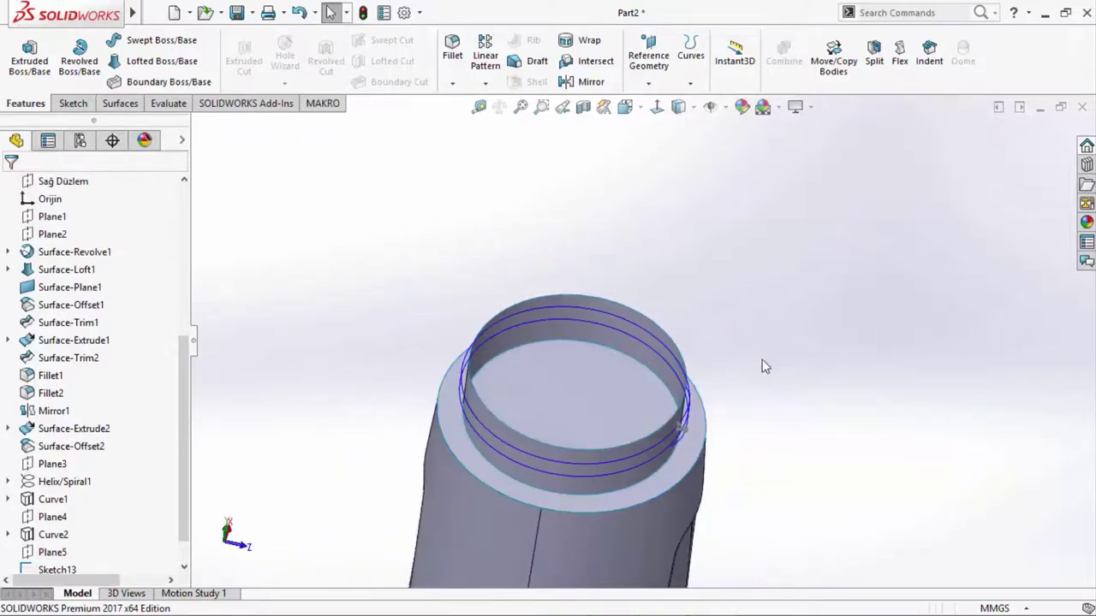
{"action": "scroll", "coordinate": [521, 374], "scroll_direction": "up", "scroll_amount": 2}
{"action": "scroll", "coordinate": [505, 325], "scroll_direction": "up", "scroll_amount": 2}
{"action": "scroll", "coordinate": [507, 317], "scroll_direction": "down", "scroll_amount": 3}
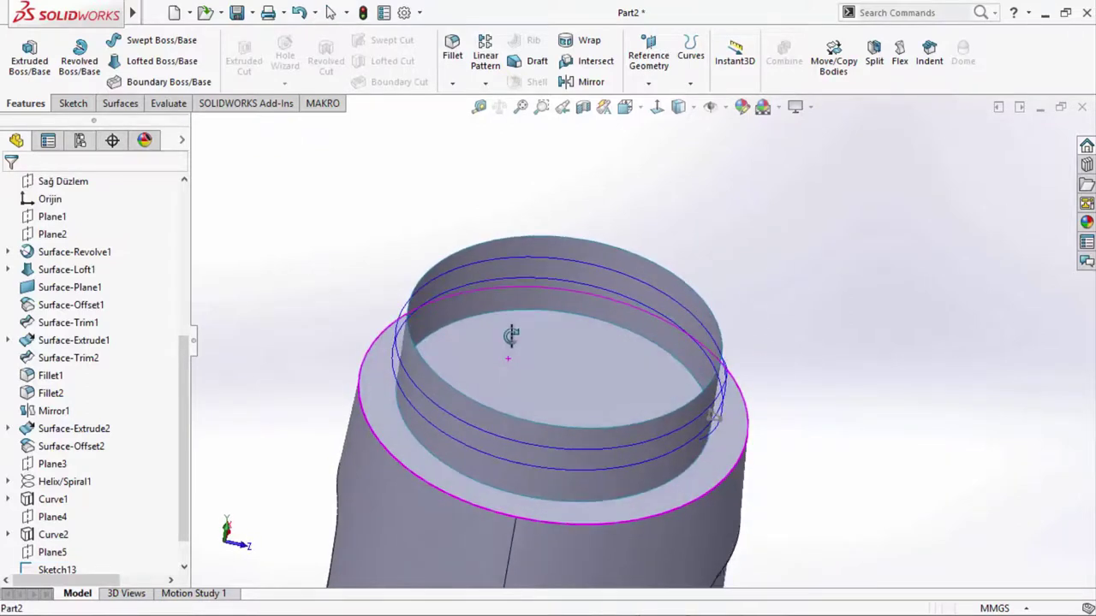
- Mutually trim Surface-Plane1 and Surface-Extrude2, removing the inner disk at the neck base
{"action": "left_click", "coordinate": [111, 106]}
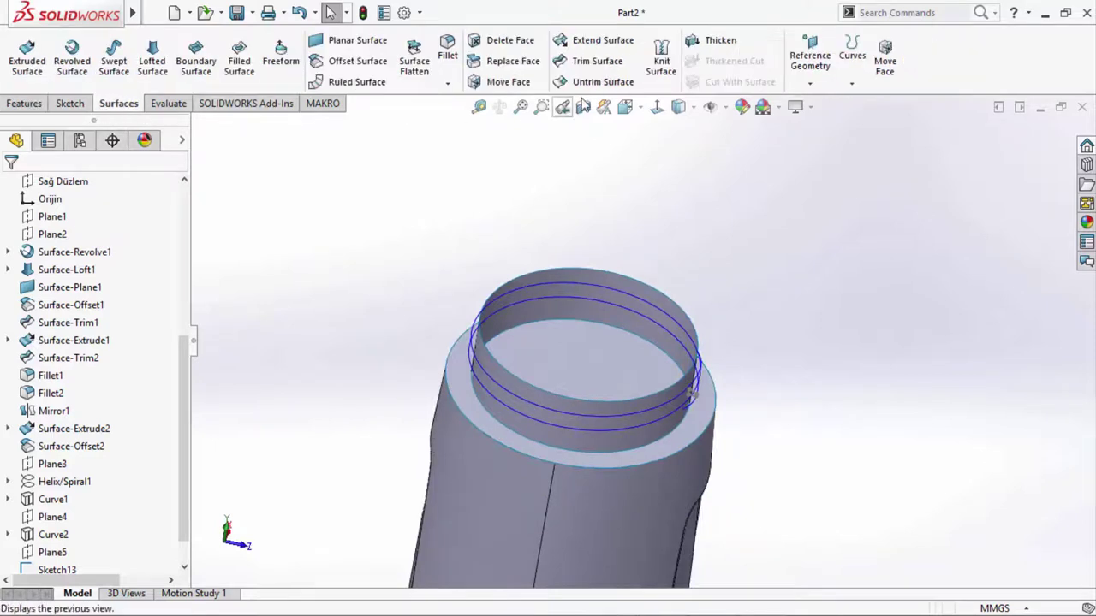
{"action": "left_click", "coordinate": [596, 62]}
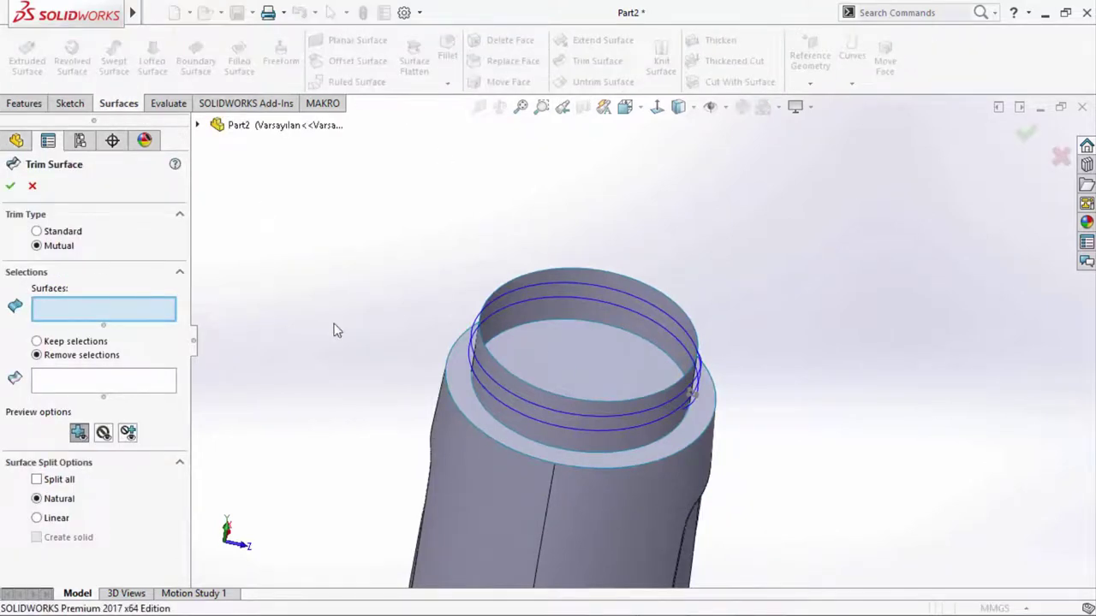
{"action": "left_click", "coordinate": [577, 369]}
{"action": "left_click", "coordinate": [576, 310]}
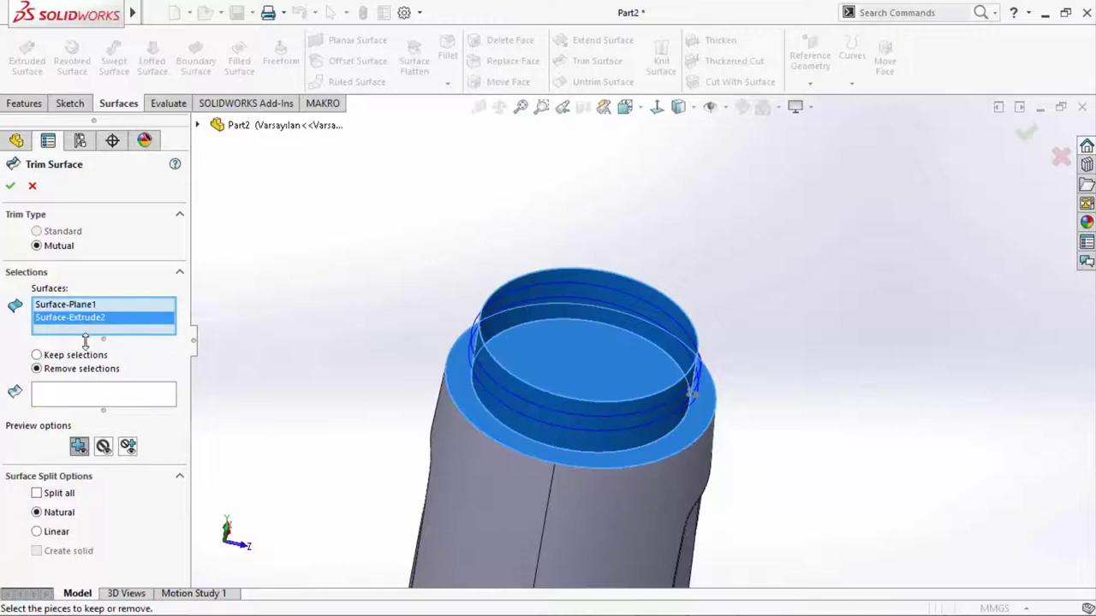
{"action": "left_click", "coordinate": [80, 397]}
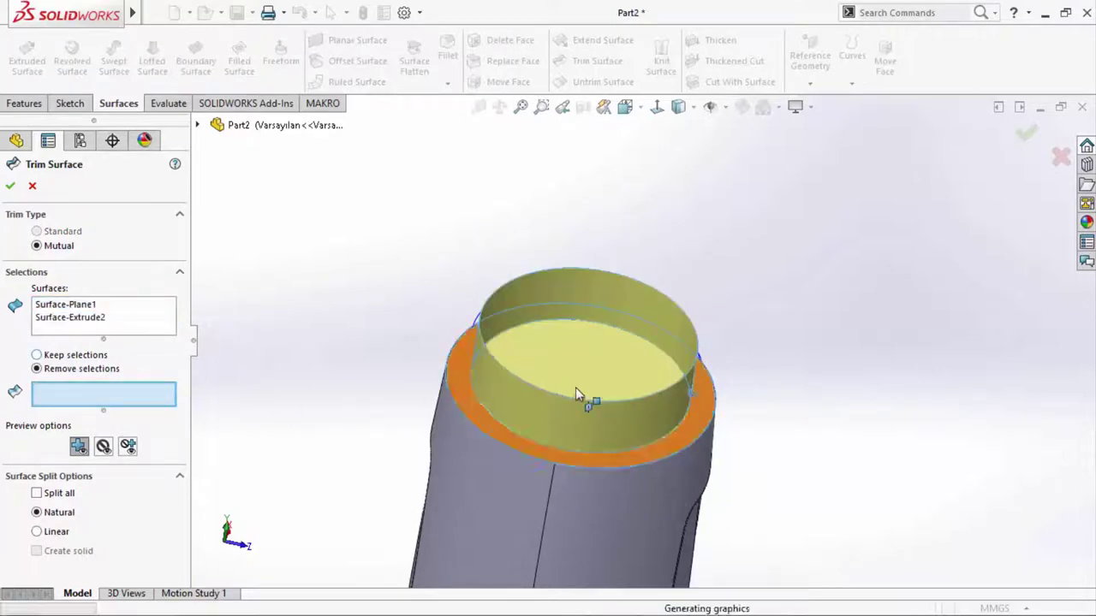
{"action": "left_click", "coordinate": [606, 374]}
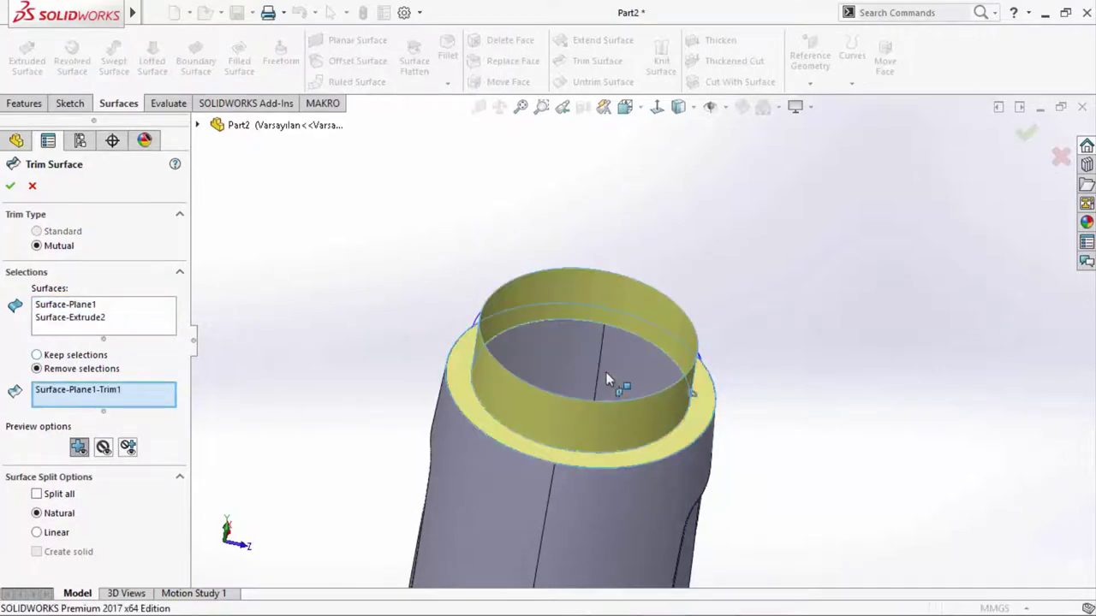
{"action": "left_click", "coordinate": [1025, 137]}
{"action": "mouse_move", "coordinate": [823, 270]}
{"action": "middle_mouse_down"}
{"action": "mouse_move", "coordinate": [726, 263]}
{"action": "mouse_move", "coordinate": [754, 360]}
{"action": "mouse_move", "coordinate": [844, 416]}
{"action": "mouse_move", "coordinate": [873, 365]}
{"action": "mouse_move", "coordinate": [865, 296]}
{"action": "mouse_move", "coordinate": [861, 361]}
{"action": "mouse_move", "coordinate": [813, 343]}
{"action": "mouse_move", "coordinate": [731, 354]}
{"action": "middle_mouse_up"}
{"action": "scroll", "coordinate": [685, 308], "scroll_direction": "down", "scroll_amount": 5}
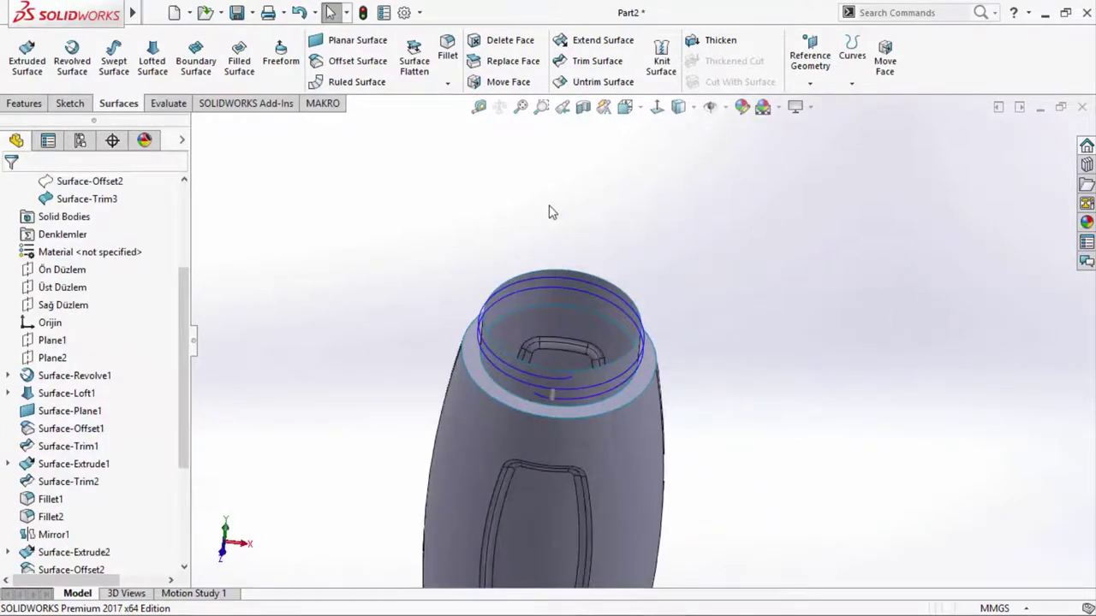
- Knit Surface-Extrude2, Surface-Trim3, Mirror1 and Surface-Revolve1 into one surface
{"action": "left_click", "coordinate": [595, 282]}
{"action": "left_click", "coordinate": [652, 352]}
{"action": "left_click", "coordinate": [655, 422]}
{"action": "mouse_move", "coordinate": [655, 422]}
{"action": "middle_mouse_down"}
{"action": "mouse_move", "coordinate": [667, 435]}
{"action": "mouse_move", "coordinate": [600, 449]}
{"action": "middle_mouse_up"}
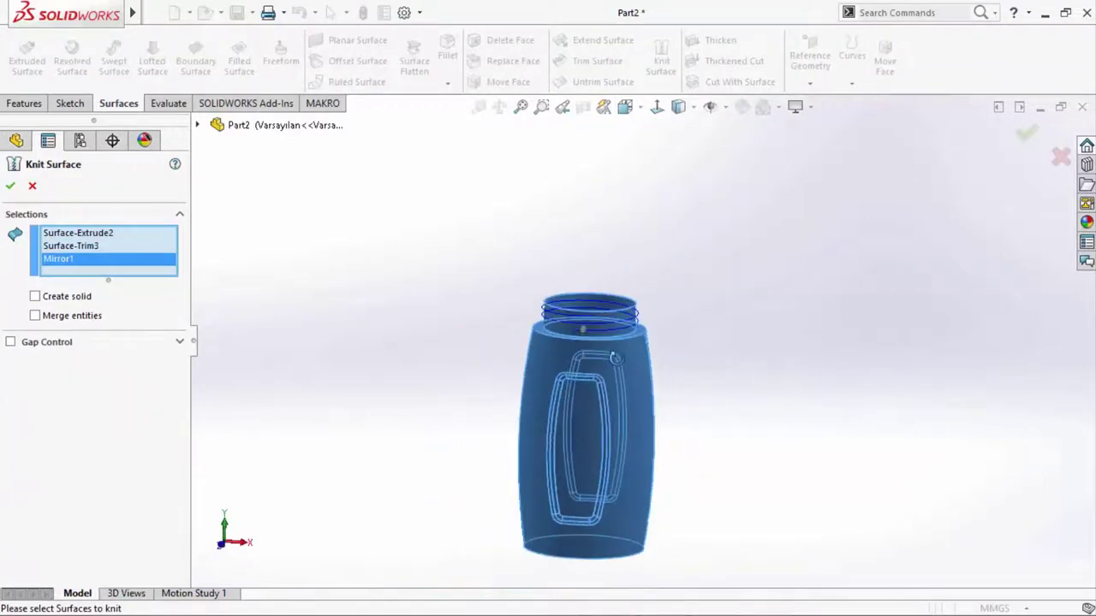
{"action": "scroll", "coordinate": [600, 450], "scroll_direction": "up", "scroll_amount": 2}
{"action": "left_click", "coordinate": [605, 512]}
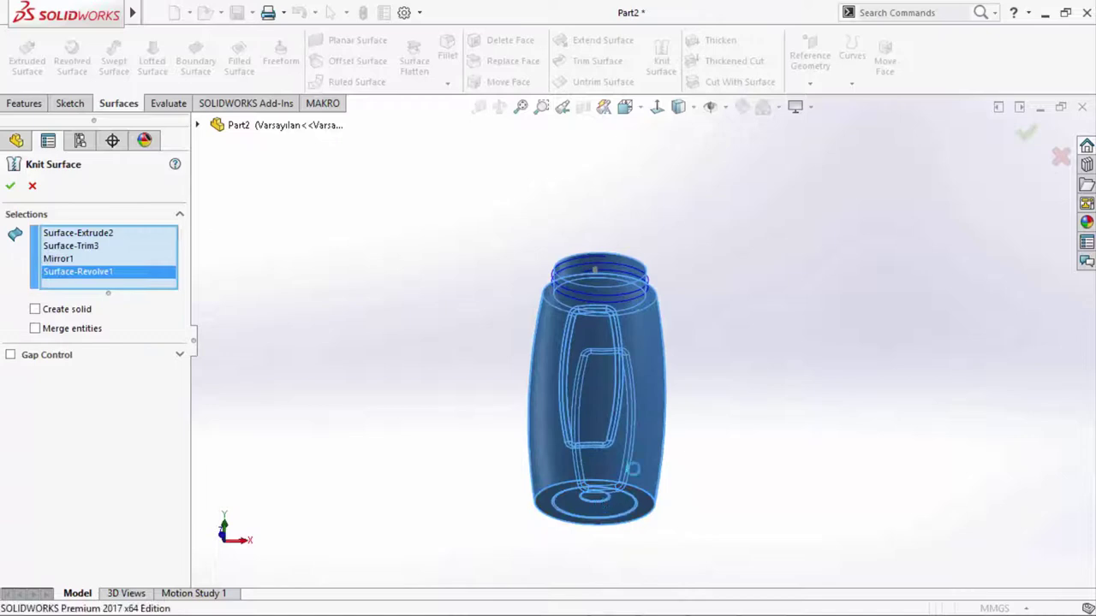
{"action": "key", "text": "Return"}
{"action": "scroll", "coordinate": [673, 276], "scroll_direction": "down", "scroll_amount": 3}
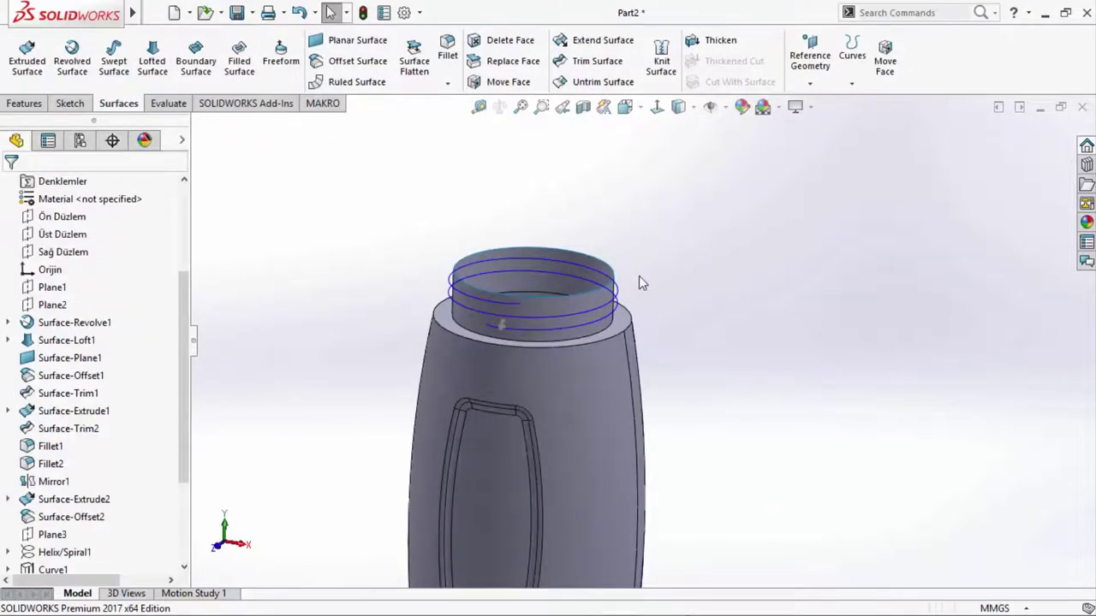
- Fillet the shoulder edge and bottom rim edge with a 5 mm radius
{"action": "left_click", "coordinate": [446, 53]}
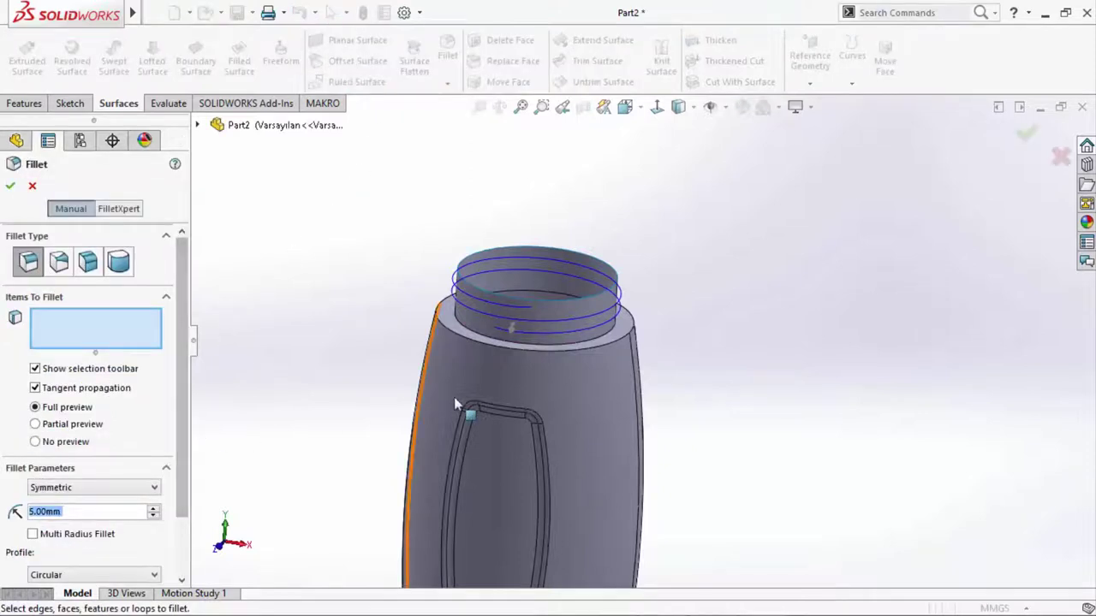
{"action": "left_click", "coordinate": [498, 348]}
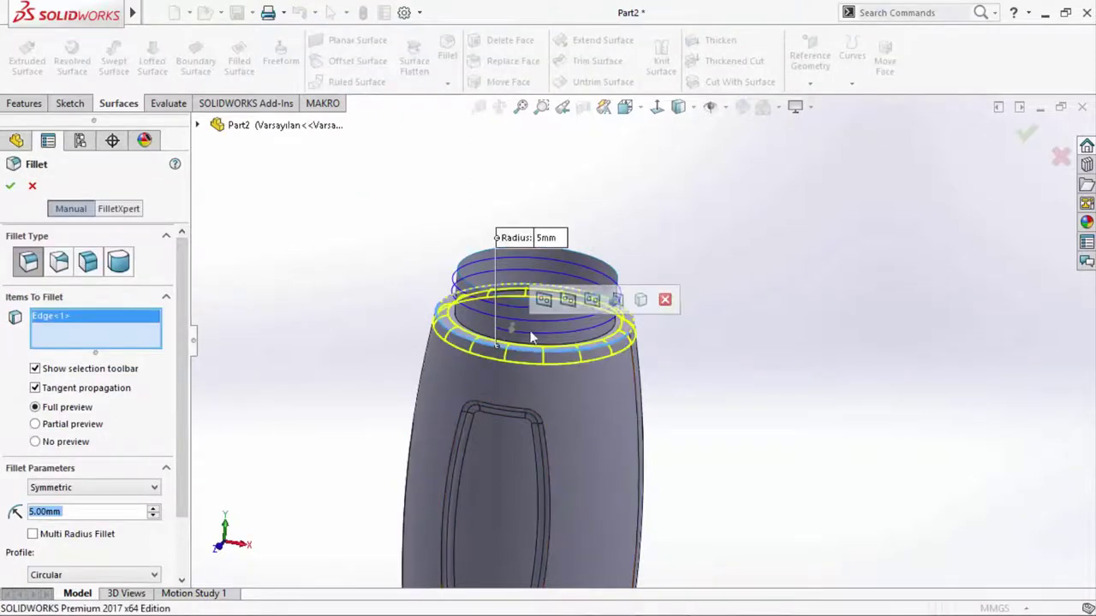
{"action": "left_click", "coordinate": [609, 561]}
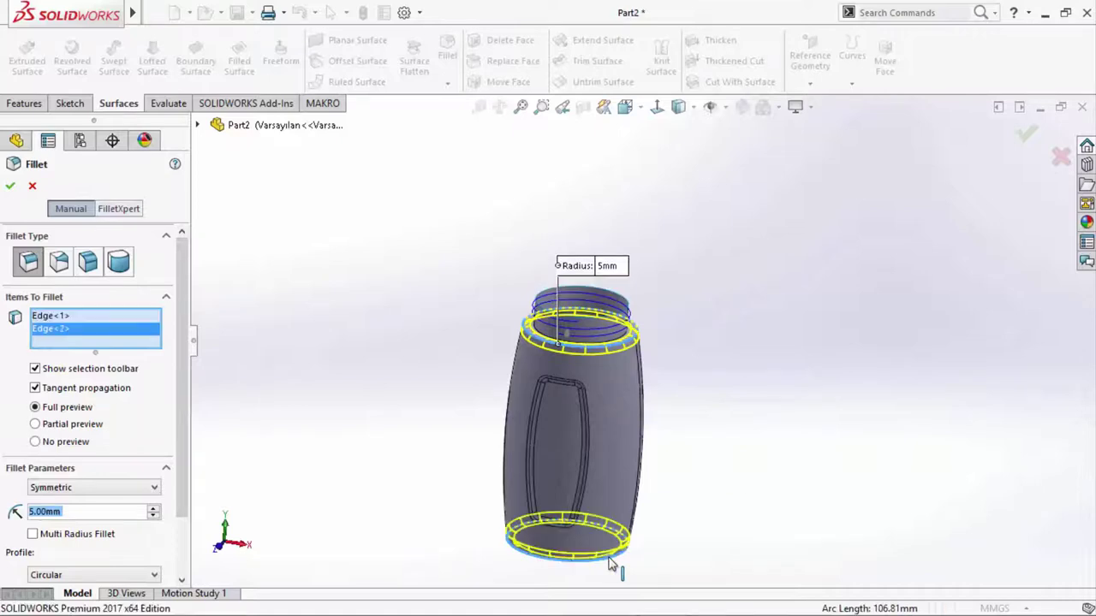
{"action": "scroll", "coordinate": [586, 366], "scroll_direction": "down", "scroll_amount": 5}
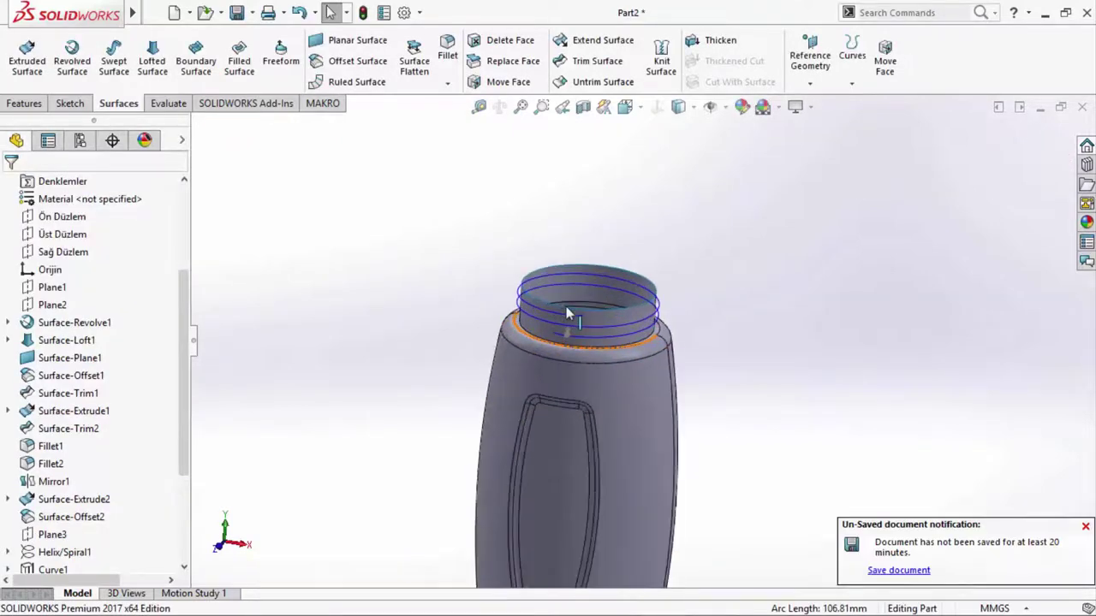
{"action": "left_click", "coordinate": [1085, 527]}
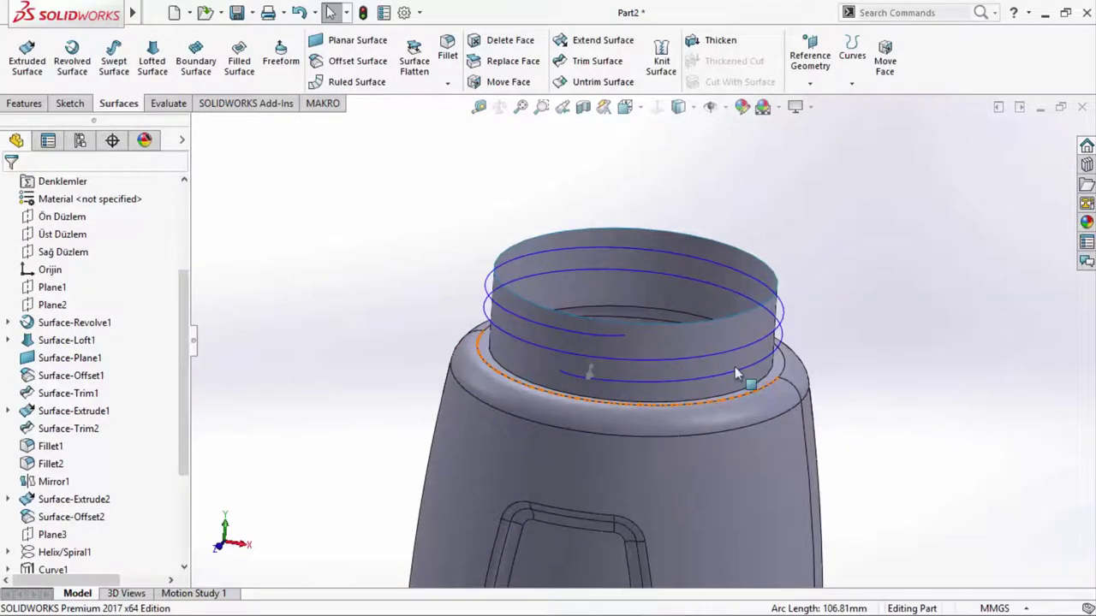
{"action": "scroll", "coordinate": [618, 316], "scroll_direction": "up", "scroll_amount": 3}
{"action": "scroll", "coordinate": [757, 326], "scroll_direction": "down", "scroll_amount": 3}
- Thicken the Fillet4 bottle surface into a 2 mm solid wall
{"action": "mouse_move", "coordinate": [636, 340]}
{"action": "middle_mouse_down"}
{"action": "mouse_move", "coordinate": [428, 353]}
{"action": "mouse_move", "coordinate": [540, 379]}
{"action": "middle_mouse_up"}
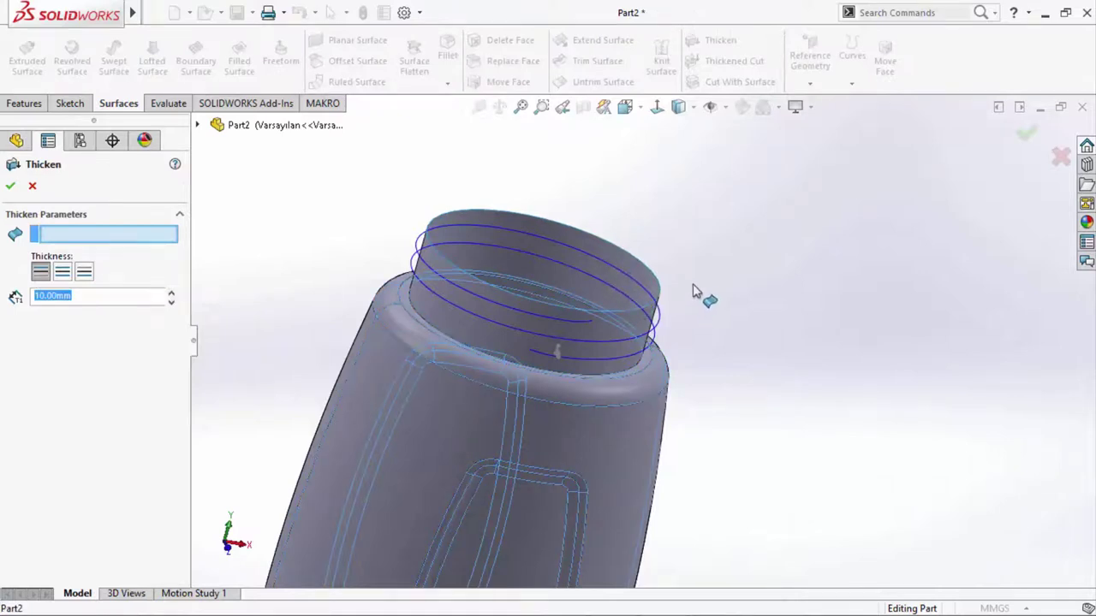
{"action": "left_click", "coordinate": [656, 268]}
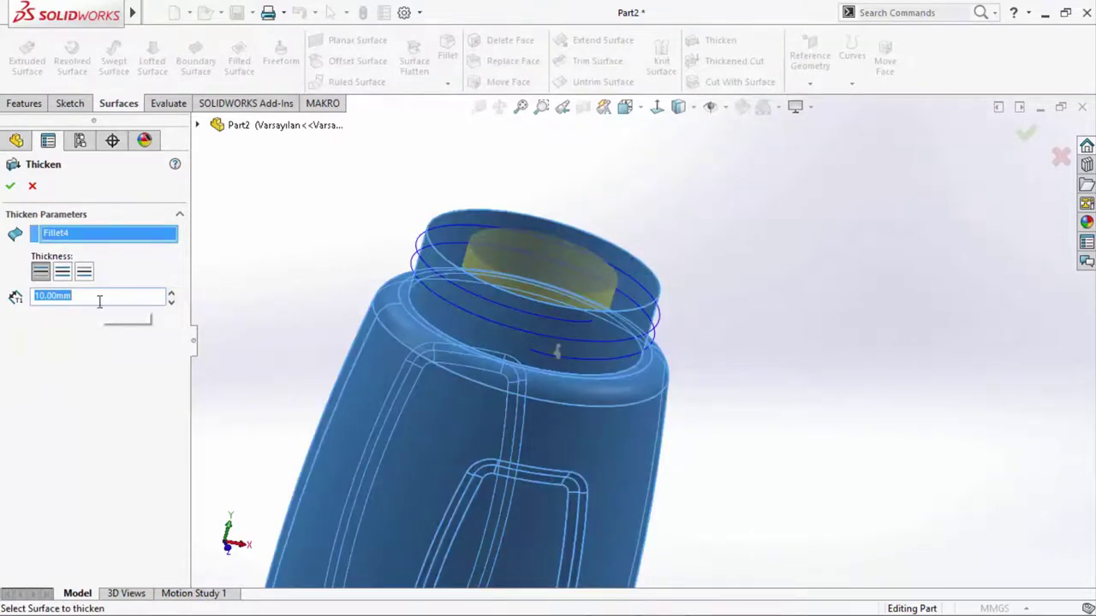
{"action": "type", "text": "2"}
{"action": "key", "text": "Return"}
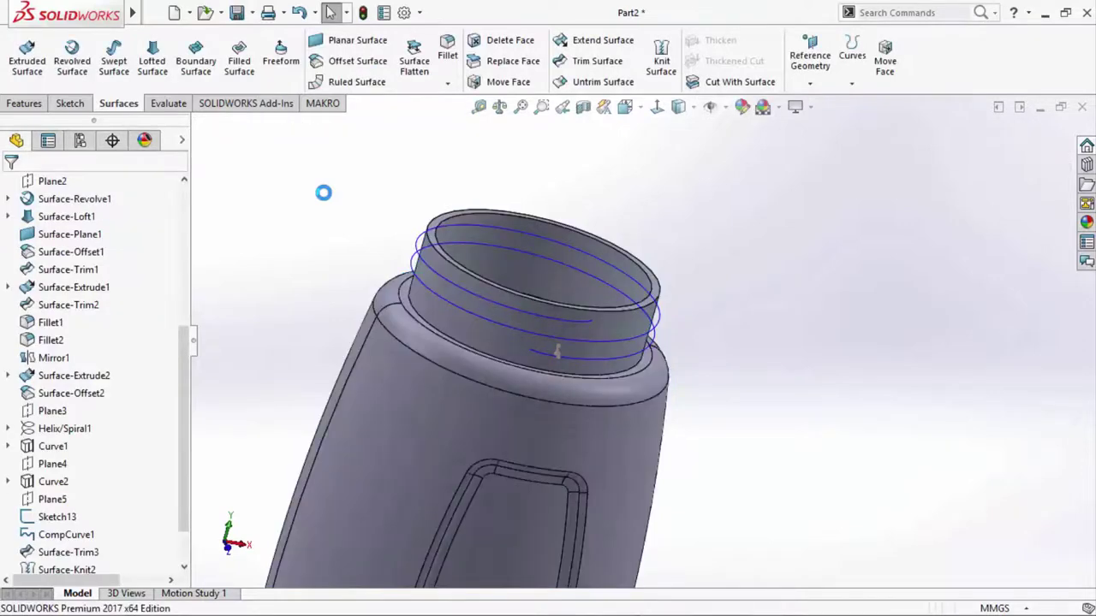
- Orbit and zoom around the bottle to inspect the solid neck
{"action": "middle_click_drag", "start_coordinate": [690, 379], "coordinate": [549, 369]}
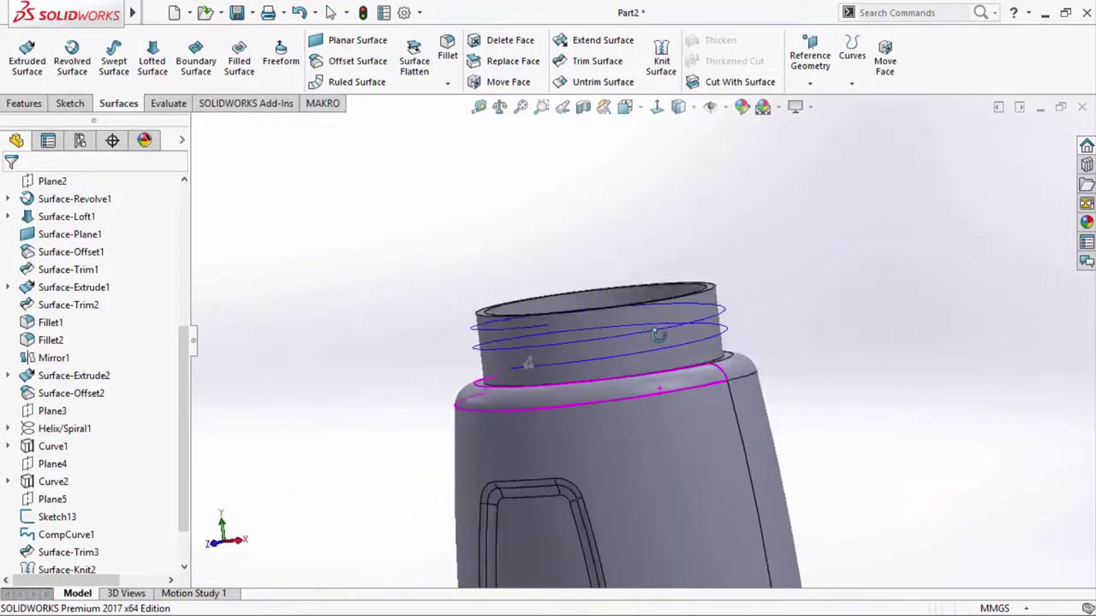
{"action": "scroll", "coordinate": [550, 375], "scroll_direction": "down", "scroll_amount": 3}
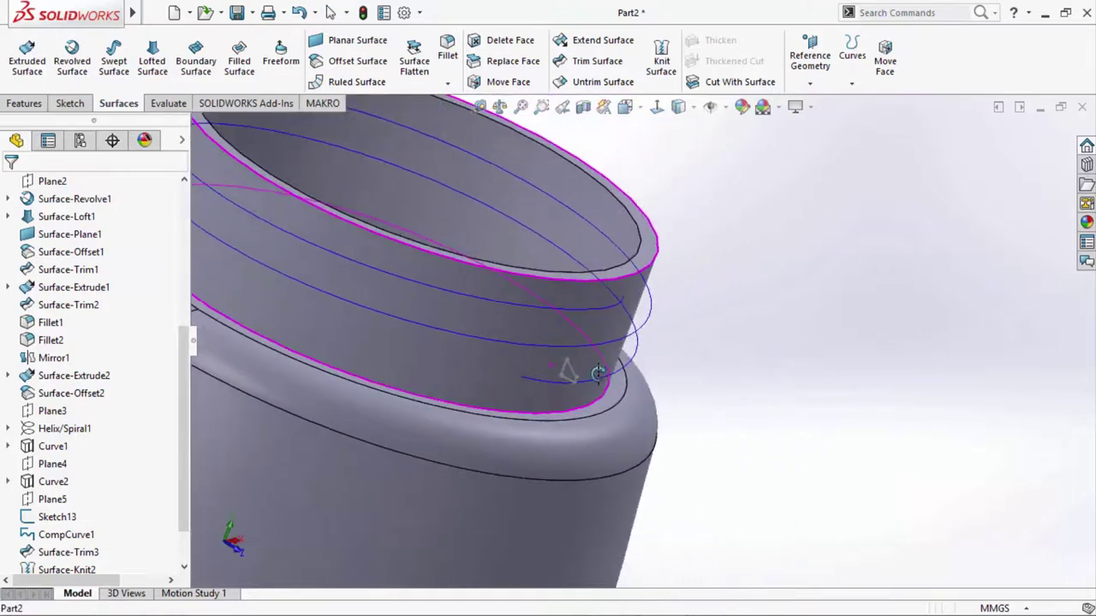
{"action": "middle_click_drag", "start_coordinate": [567, 369], "coordinate": [580, 391]}
{"action": "scroll", "coordinate": [580, 392], "scroll_direction": "up", "scroll_amount": 3}
{"action": "scroll", "coordinate": [583, 326], "scroll_direction": "down", "scroll_amount": 4}
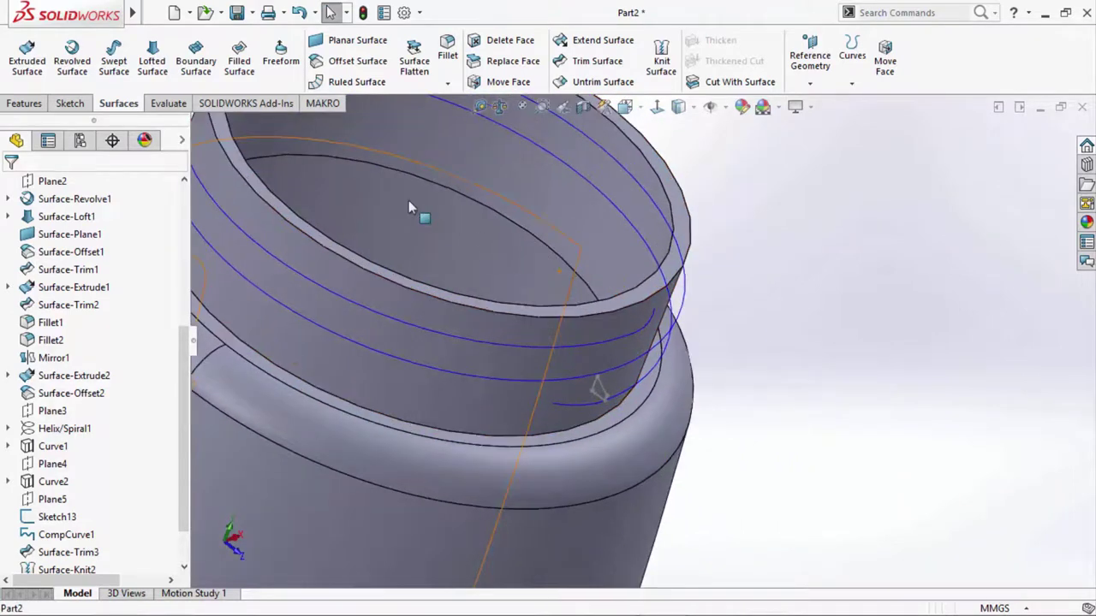
- Sweep the Sketch13 thread profile both ways along the CompCurve1 helix to create Sweep1
{"action": "left_click", "coordinate": [43, 103]}
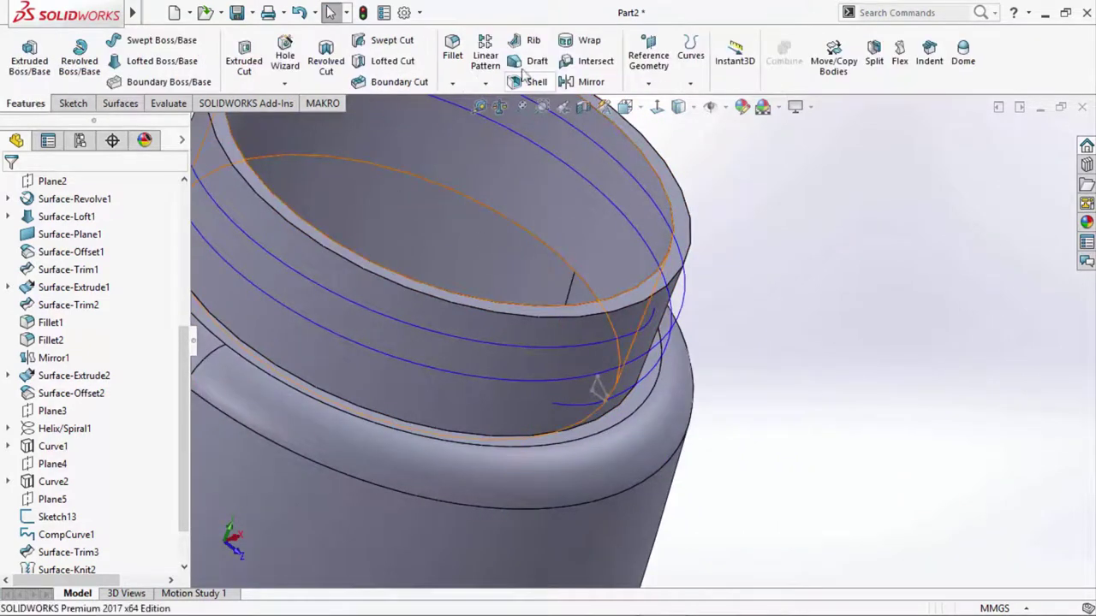
{"action": "left_click", "coordinate": [154, 43]}
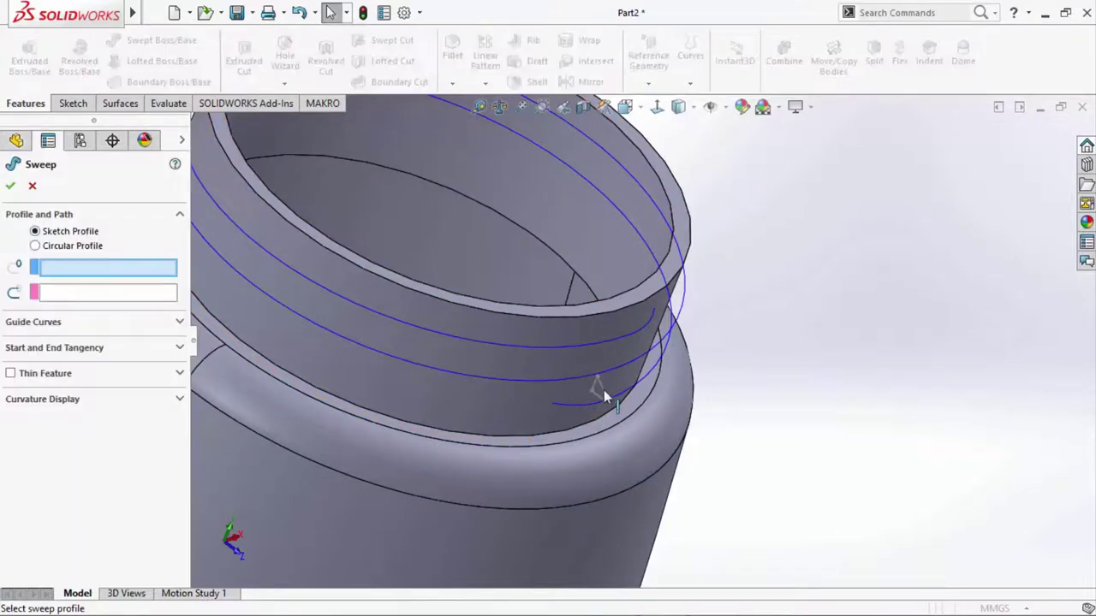
{"action": "left_click", "coordinate": [603, 386]}
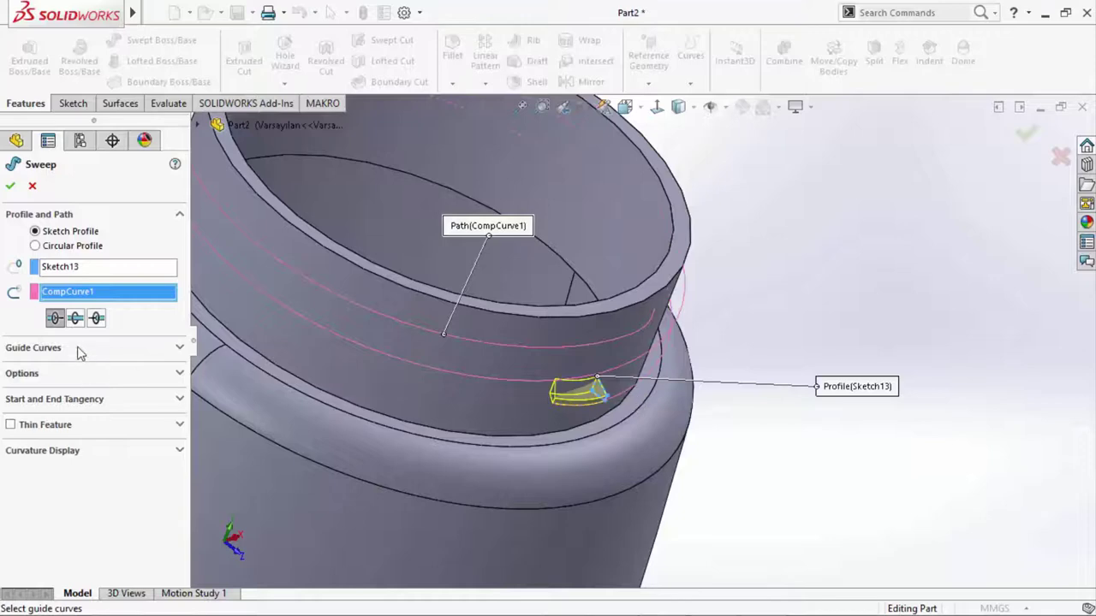
{"action": "left_click", "coordinate": [75, 318]}
{"action": "mouse_move", "coordinate": [513, 343]}
{"action": "middle_mouse_down"}
{"action": "mouse_move", "coordinate": [535, 390]}
{"action": "mouse_move", "coordinate": [665, 454]}
{"action": "mouse_move", "coordinate": [606, 448]}
{"action": "middle_mouse_up"}
{"action": "scroll", "coordinate": [535, 390], "scroll_direction": "down", "scroll_amount": 8}
{"action": "scroll", "coordinate": [606, 452], "scroll_direction": "up", "scroll_amount": 3}
{"action": "scroll", "coordinate": [606, 452], "scroll_direction": "up", "scroll_amount": 2}
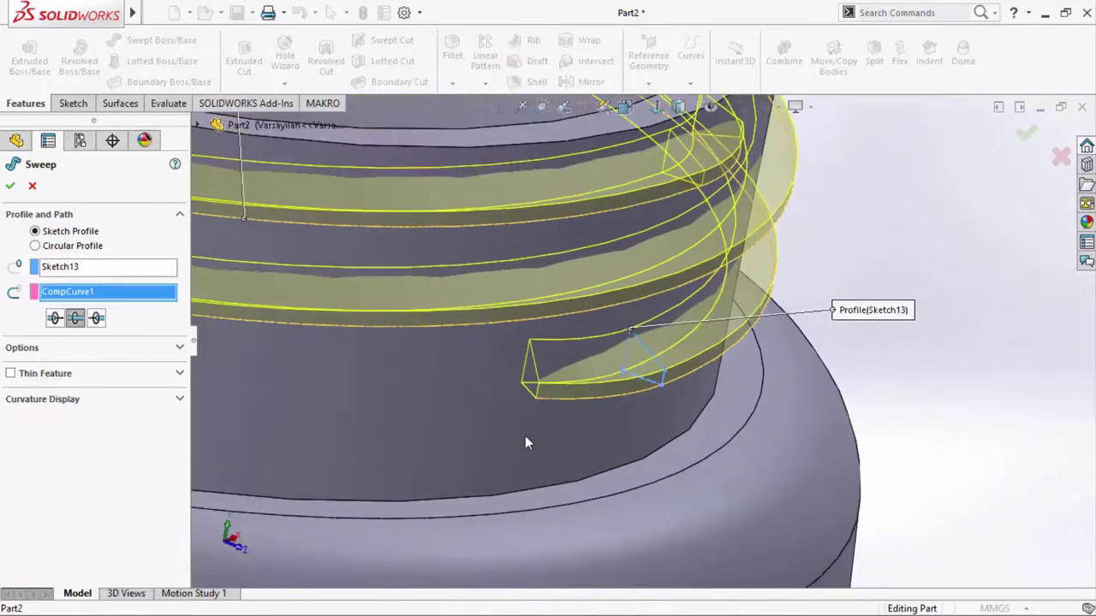
{"action": "left_click", "coordinate": [77, 350]}
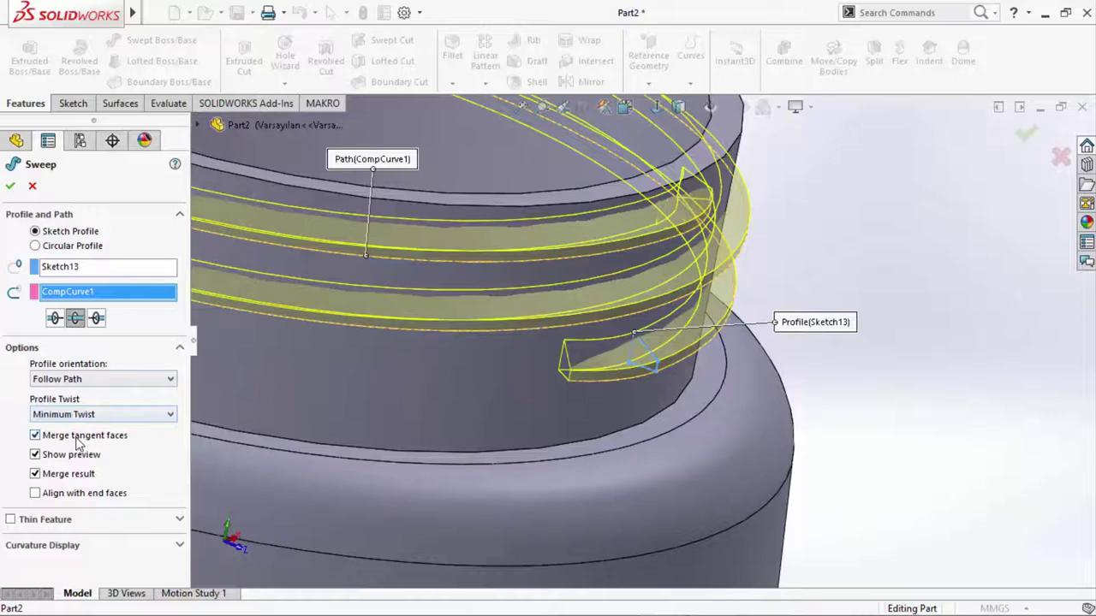
{"action": "middle_click_drag", "start_coordinate": [332, 344], "coordinate": [67, 415]}
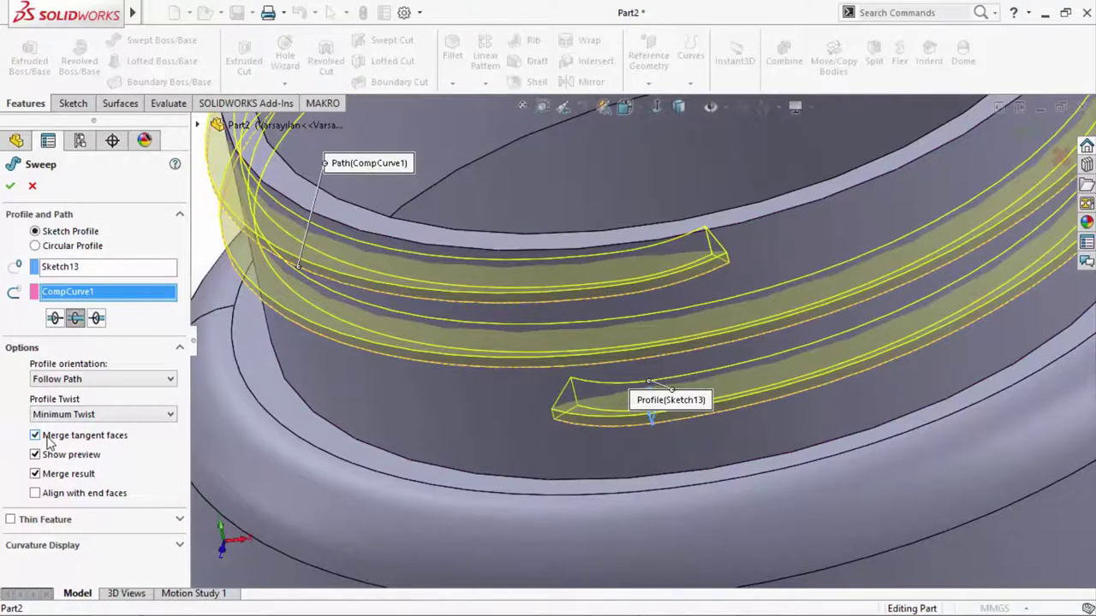
{"action": "left_click", "coordinate": [10, 188]}
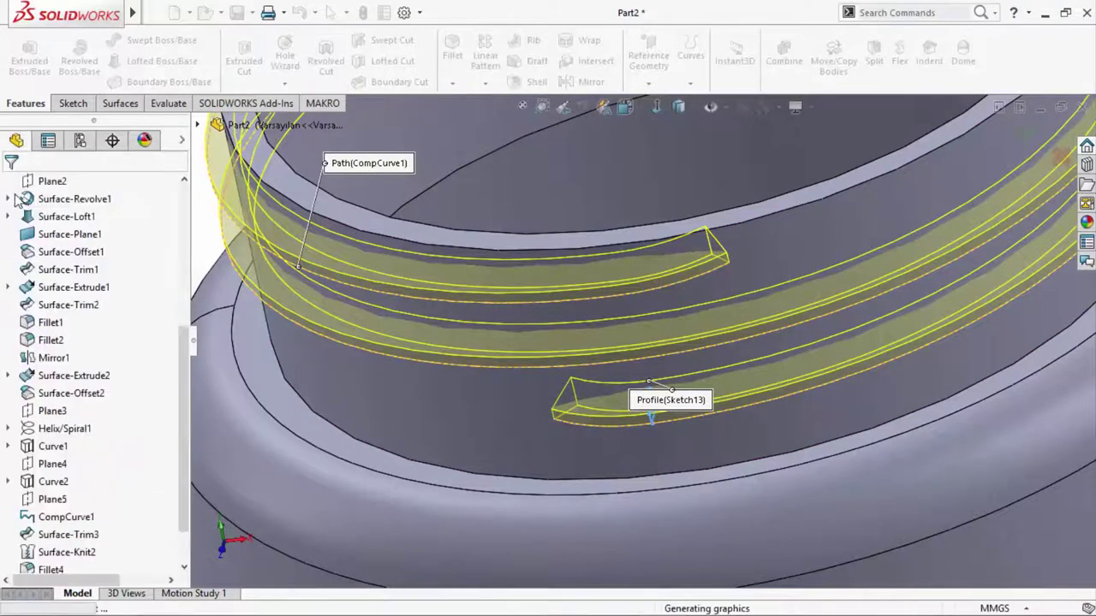
- Orbit the threaded part to view it from below
{"action": "mouse_move", "coordinate": [563, 385]}
{"action": "middle_mouse_down"}
{"action": "mouse_move", "coordinate": [657, 461]}
{"action": "mouse_move", "coordinate": [709, 342]}
{"action": "middle_mouse_up"}
{"action": "scroll", "coordinate": [722, 238], "scroll_direction": "down", "scroll_amount": 5}
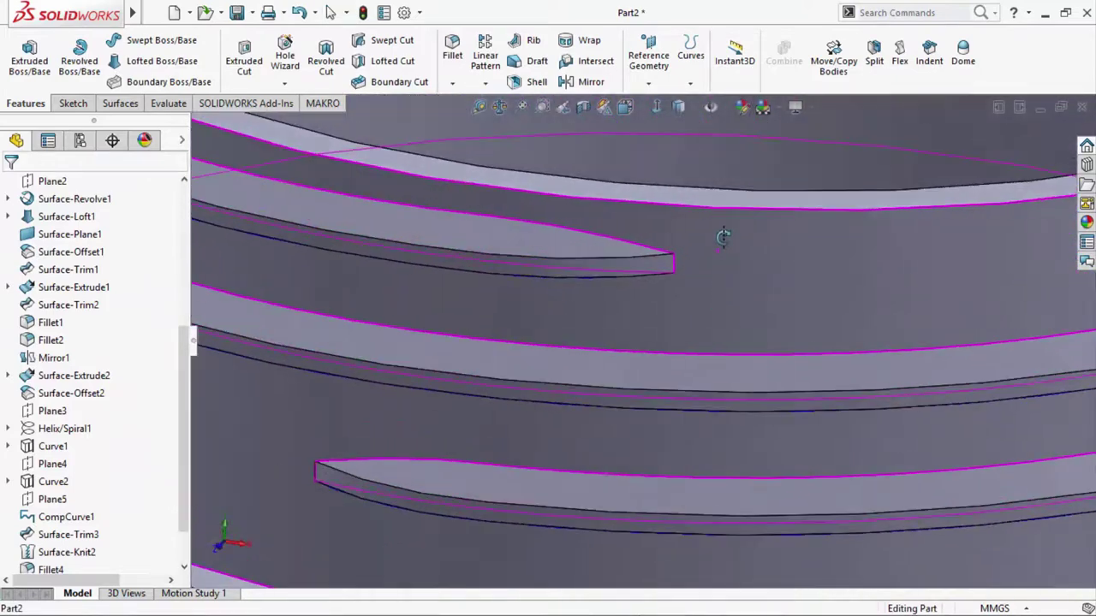
{"action": "scroll", "coordinate": [94, 428], "scroll_direction": "down", "scroll_amount": 1}
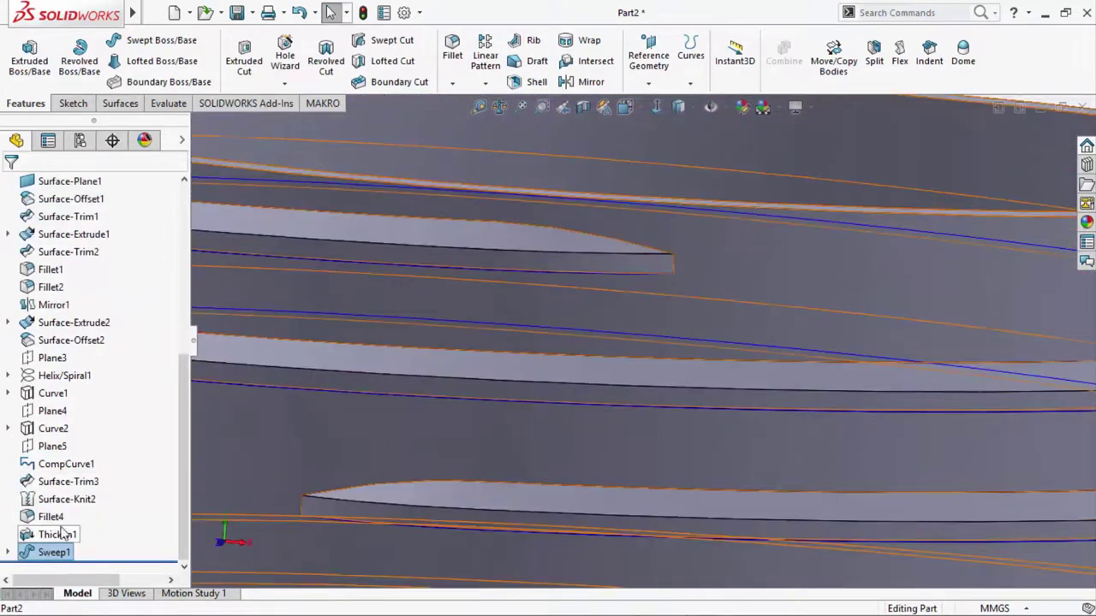
- Hide the CompCurve1 composite curve
{"action": "right_click", "coordinate": [58, 467]}
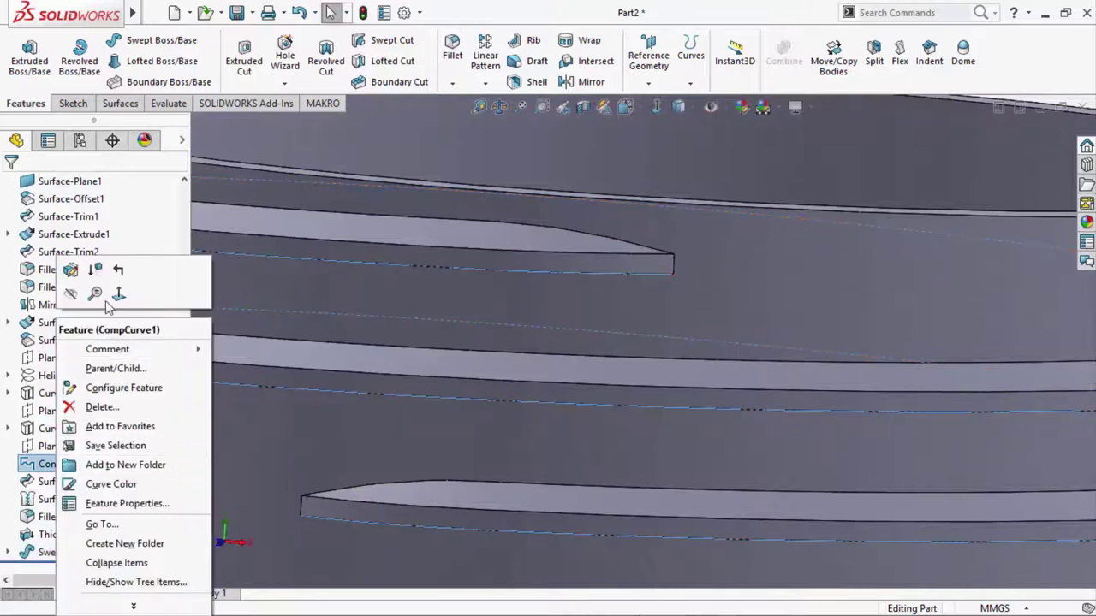
{"action": "left_click", "coordinate": [71, 294]}
{"action": "scroll", "coordinate": [740, 387], "scroll_direction": "up", "scroll_amount": 5}
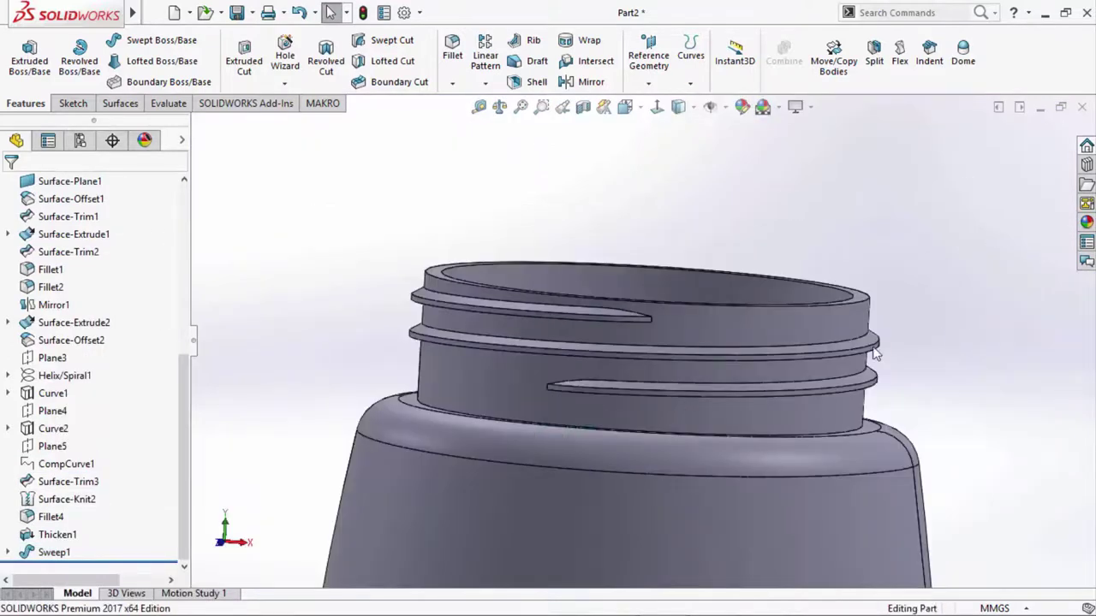
- Start a new sketch on the flat ring face at the neck base
{"action": "middle_click_drag", "start_coordinate": [875, 354], "coordinate": [794, 463]}
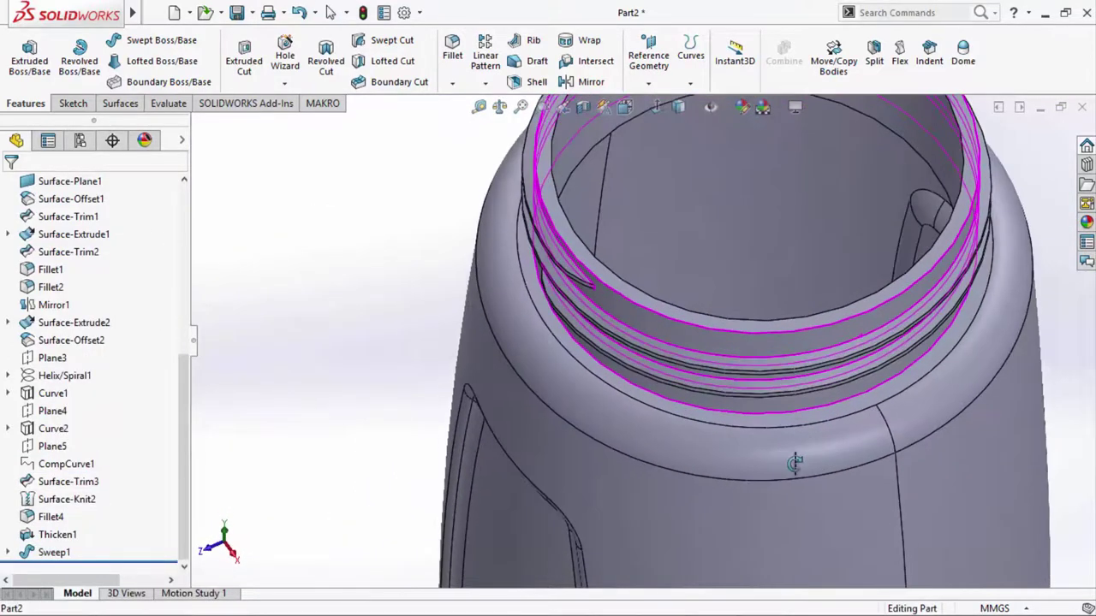
{"action": "middle_click_drag", "start_coordinate": [794, 463], "coordinate": [778, 385]}
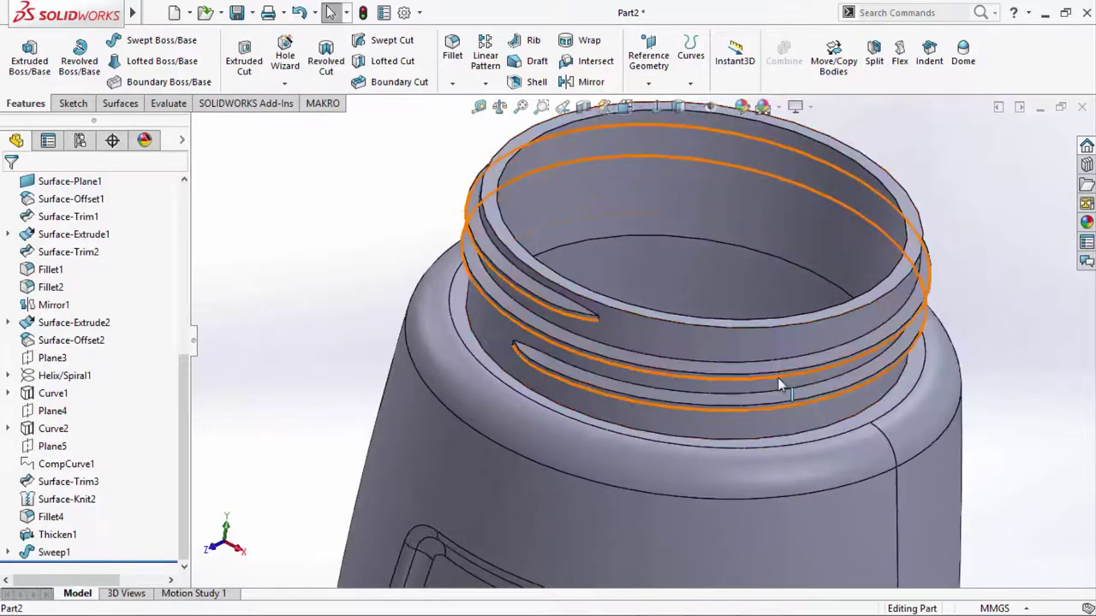
{"action": "left_click", "coordinate": [476, 346]}
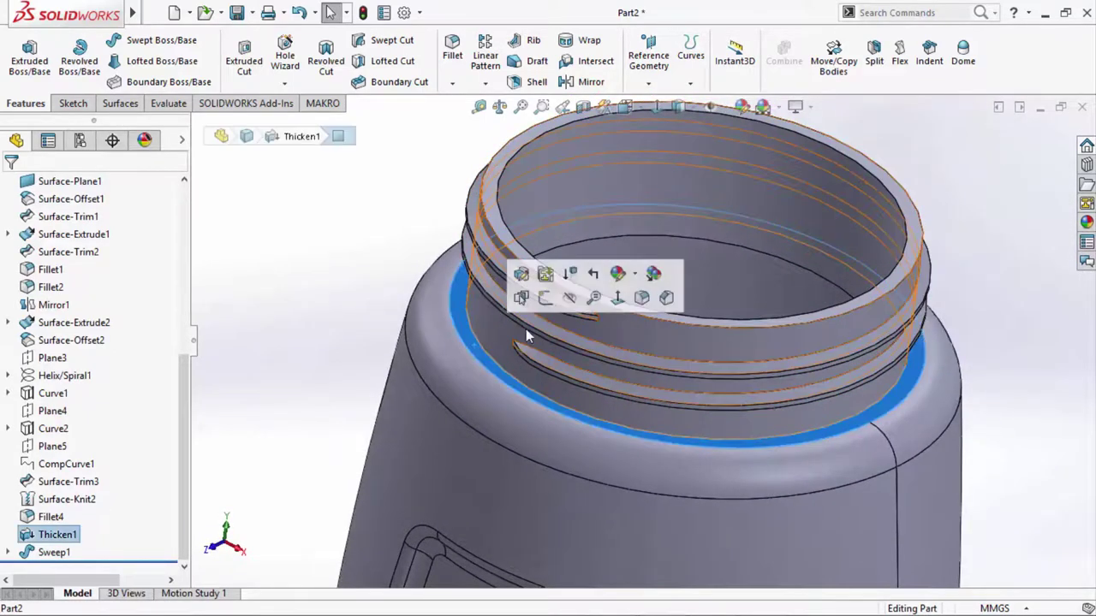
{"action": "left_click", "coordinate": [545, 297]}
- Draw an origin-centred circle on the neck base and dimension it 58 mm
{"action": "left_click", "coordinate": [659, 107]}
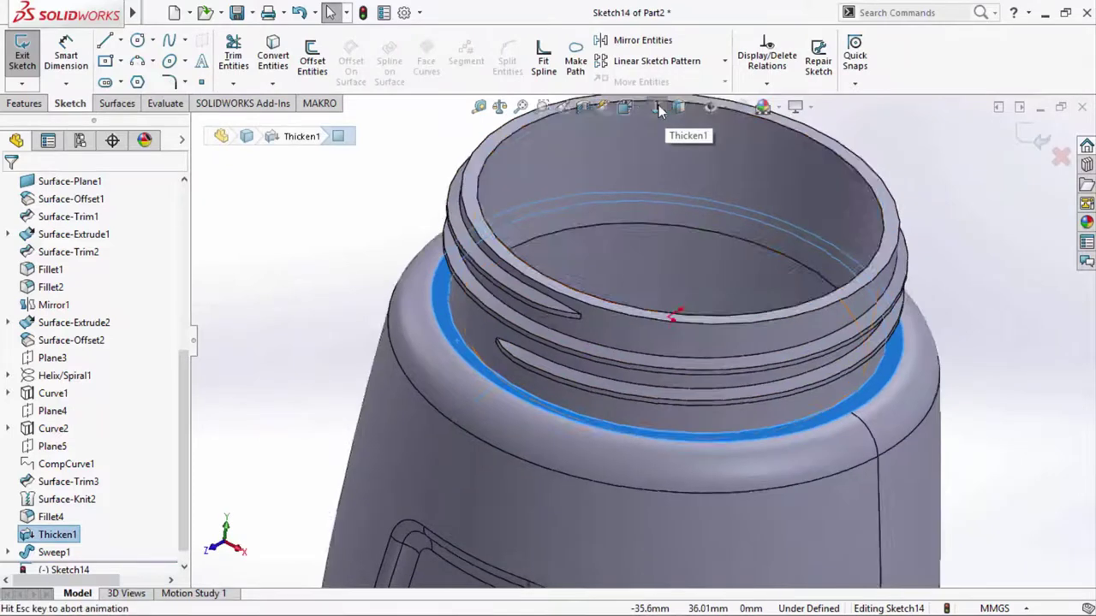
{"action": "left_click", "coordinate": [141, 40]}
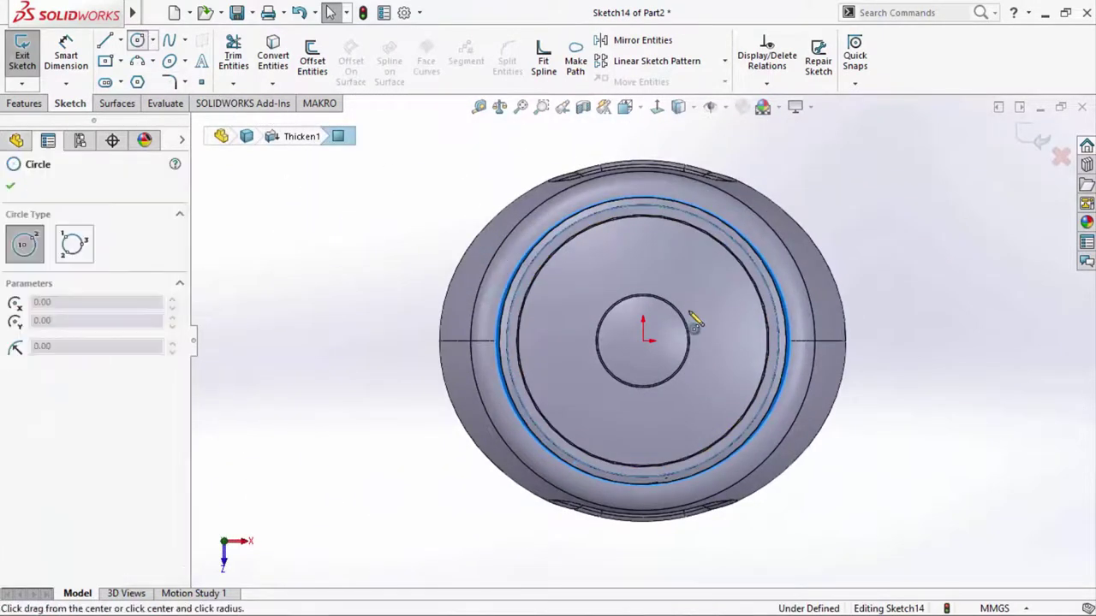
{"action": "left_click", "coordinate": [643, 341]}
{"action": "left_click", "coordinate": [693, 429]}
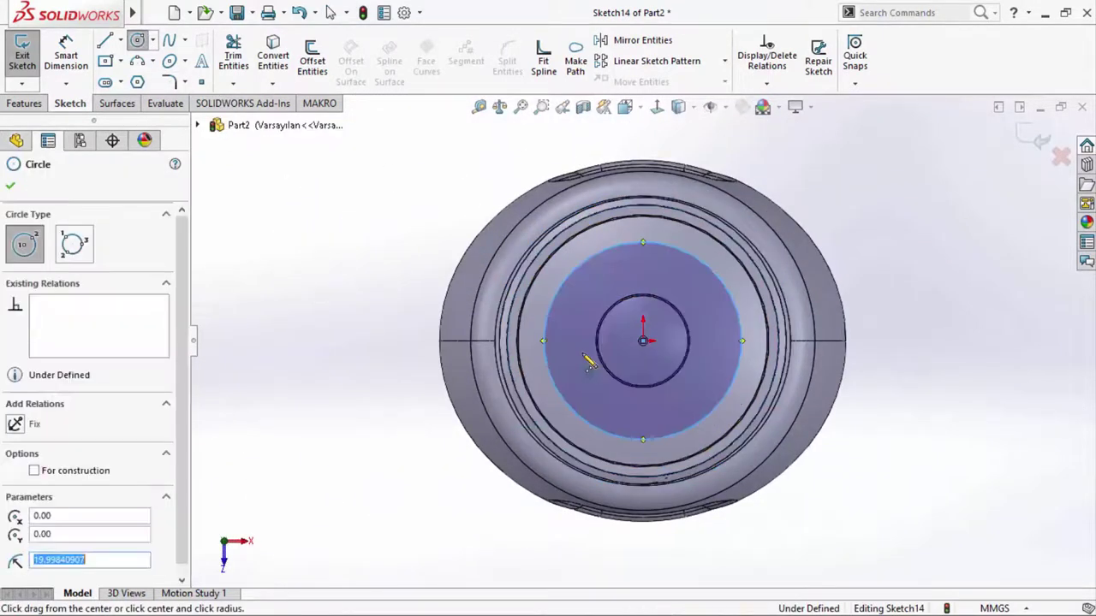
{"action": "key", "text": "Escape"}
{"action": "left_click", "coordinate": [737, 331]}
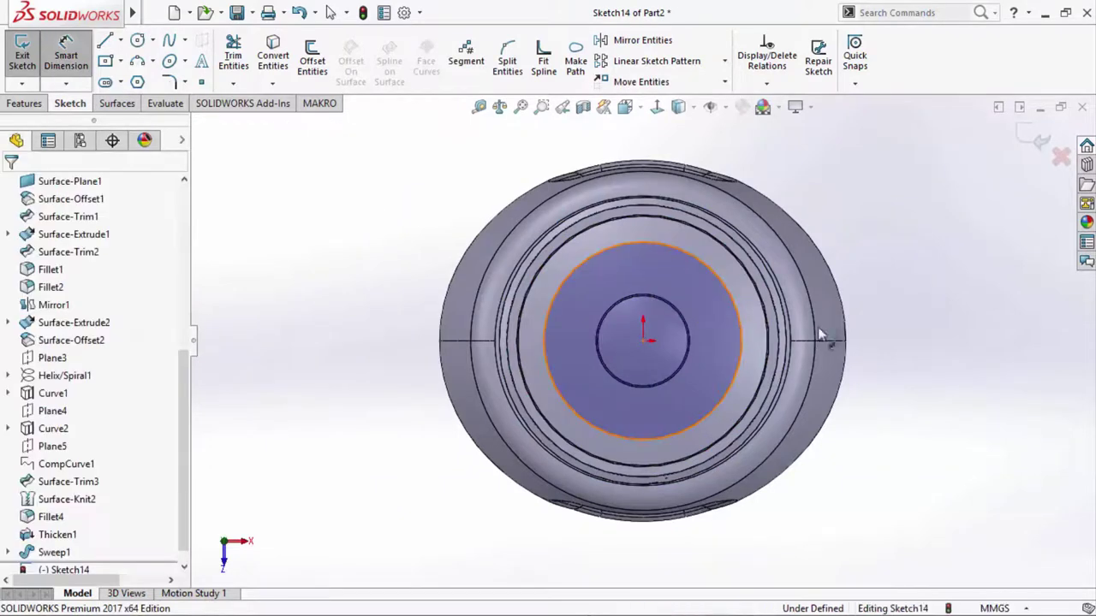
{"action": "left_click", "coordinate": [920, 338]}
{"action": "type", "text": "58"}
{"action": "key", "text": "Return"}
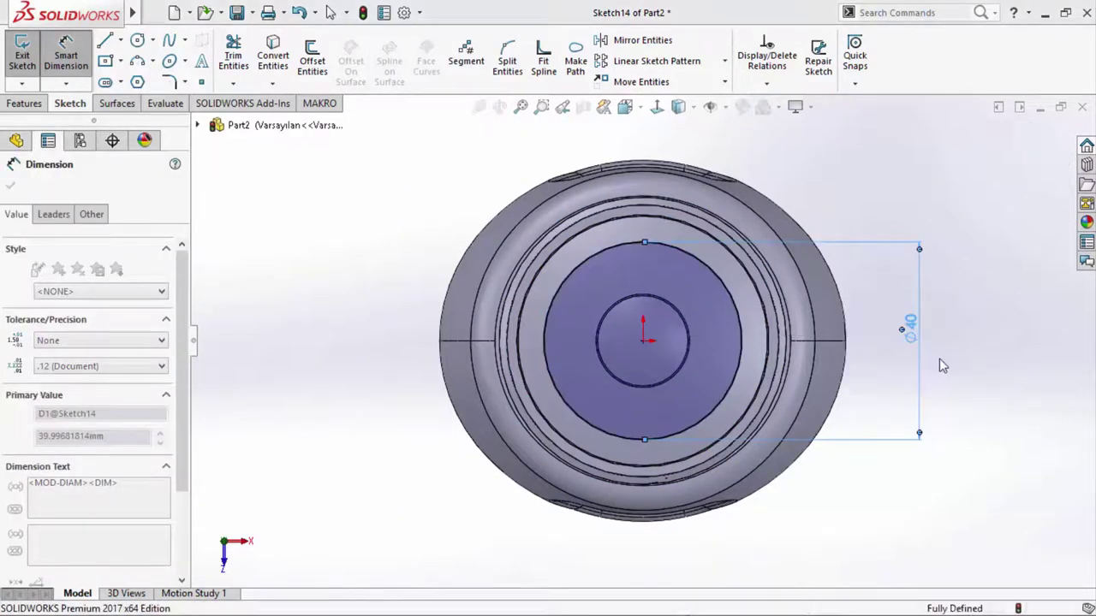
- Convert the 55 mm neck edge into the sketch to close the ring profile
{"action": "mouse_move", "coordinate": [648, 365]}
{"action": "middle_mouse_down"}
{"action": "mouse_move", "coordinate": [642, 310]}
{"action": "mouse_move", "coordinate": [701, 166]}
{"action": "middle_mouse_up"}
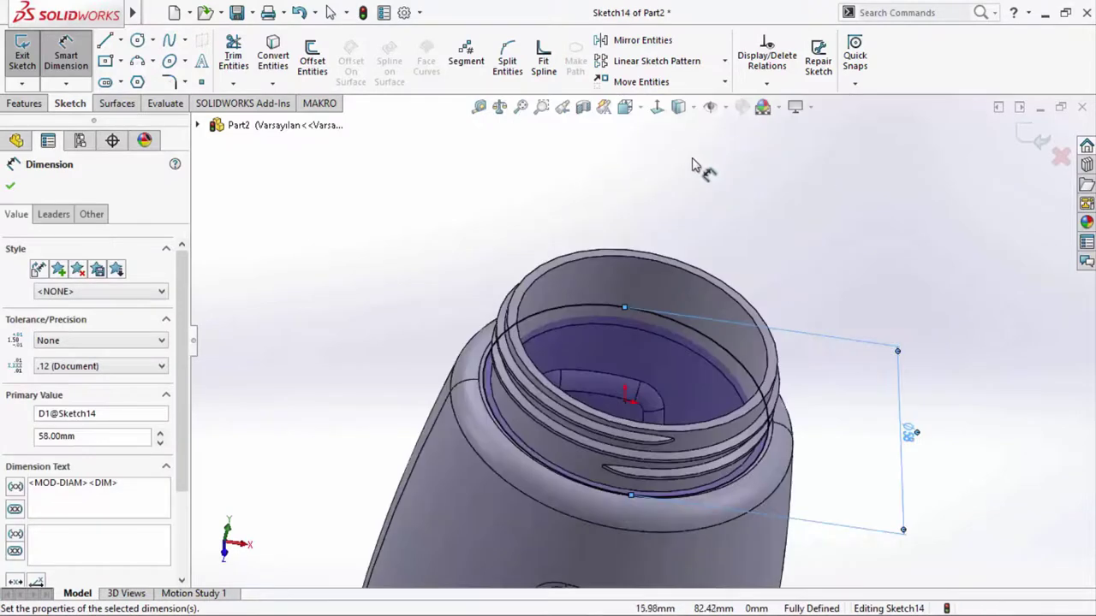
{"action": "right_click", "coordinate": [693, 159]}
{"action": "left_click", "coordinate": [724, 207]}
{"action": "scroll", "coordinate": [462, 449], "scroll_direction": "down", "scroll_amount": 3}
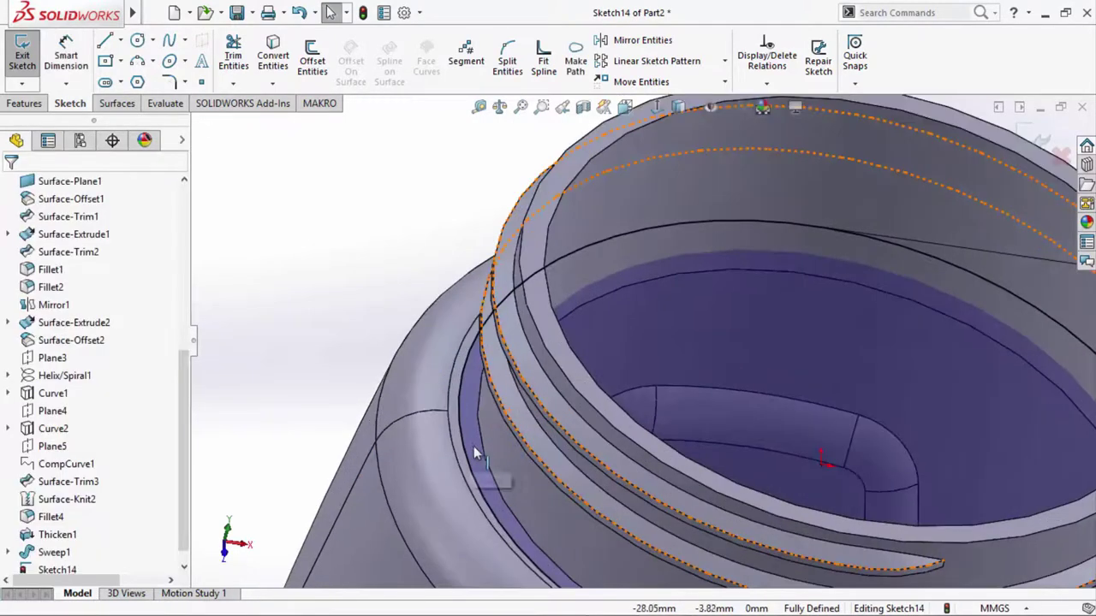
{"action": "left_click", "coordinate": [481, 446]}
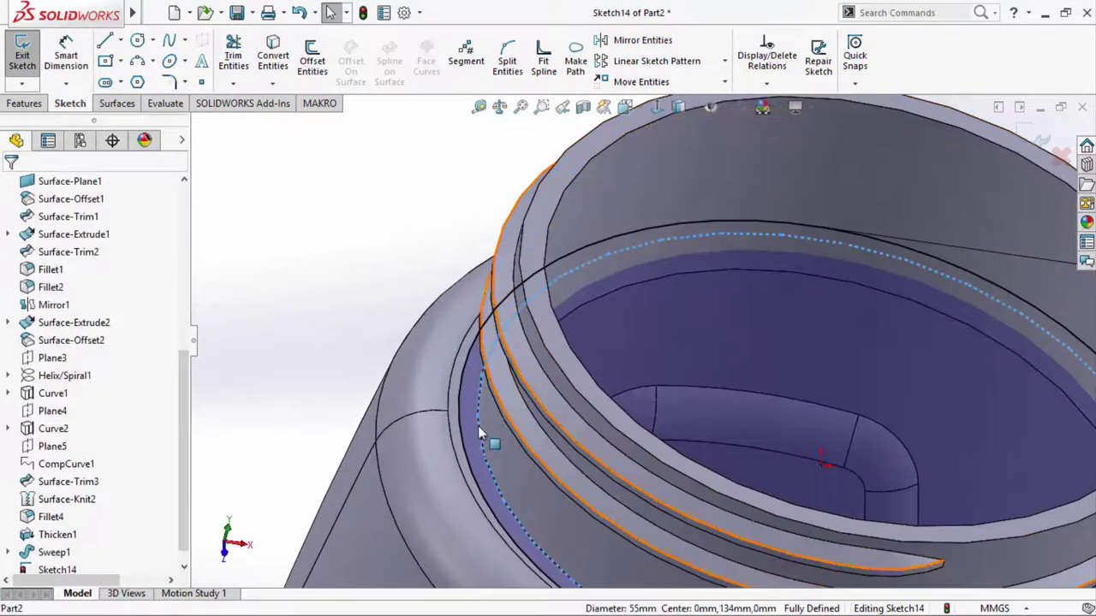
{"action": "left_click", "coordinate": [286, 56]}
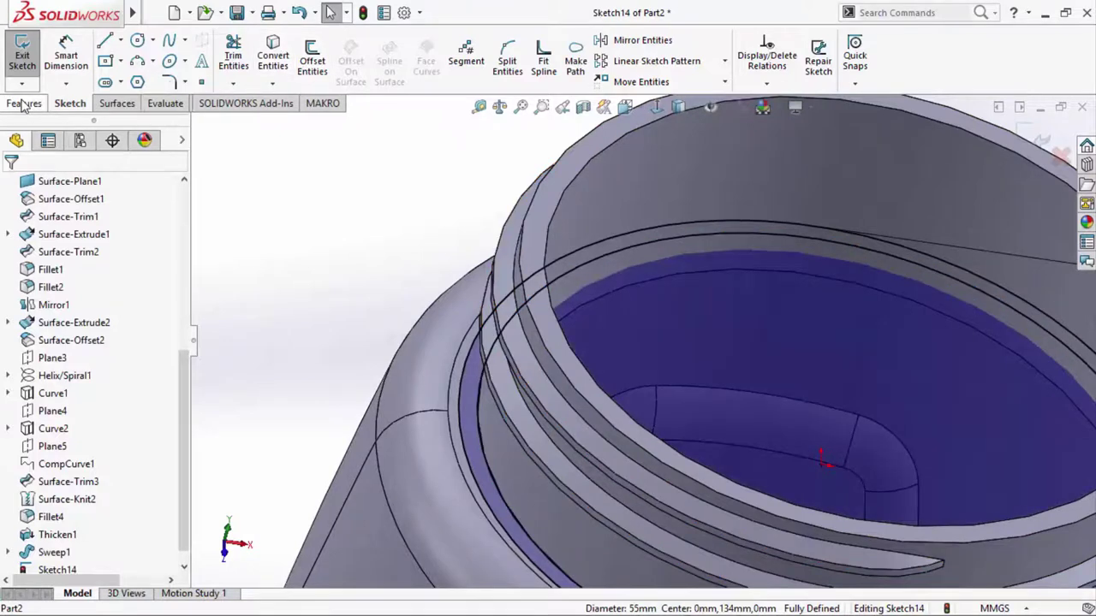
{"action": "left_click", "coordinate": [24, 104]}
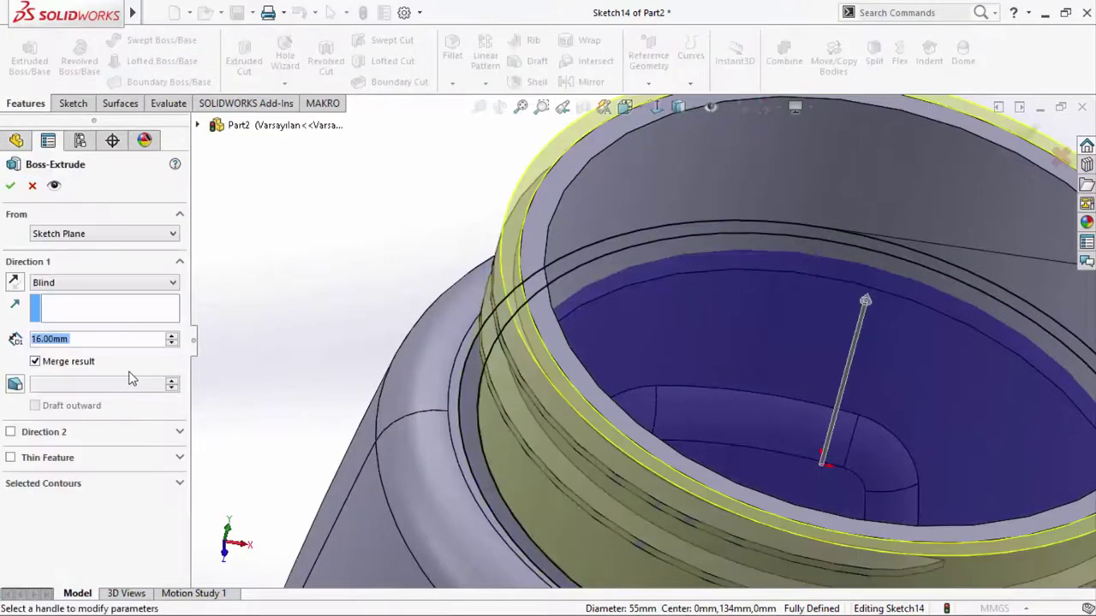
- Extrude the ring 4 mm to form the neck lip
{"action": "type", "text": "4"}
{"action": "key", "text": "Return"}
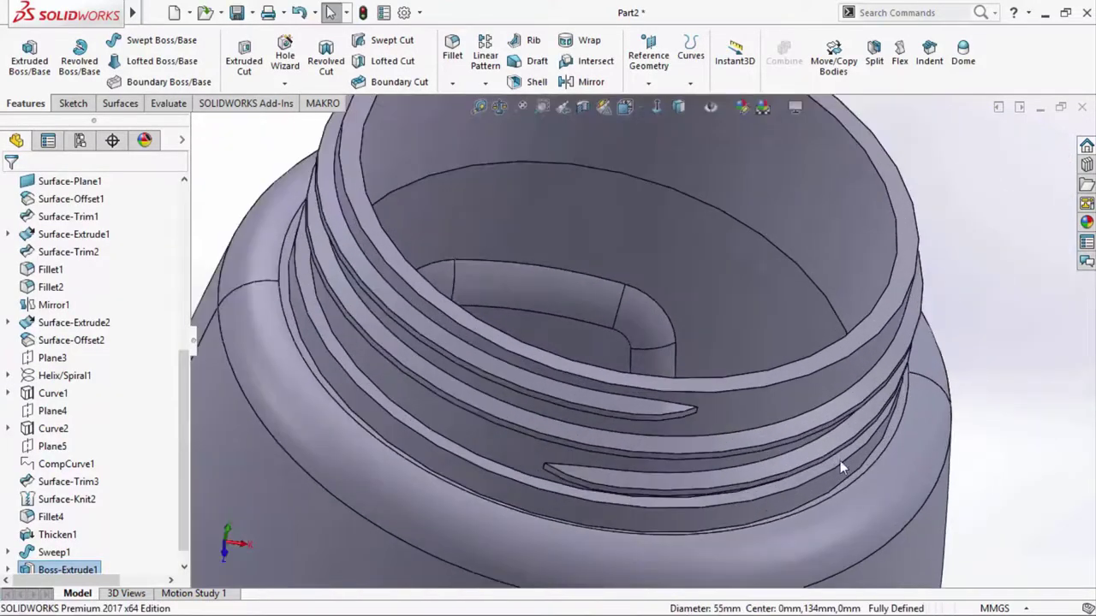
{"action": "middle_click_drag", "start_coordinate": [830, 377], "coordinate": [809, 469]}
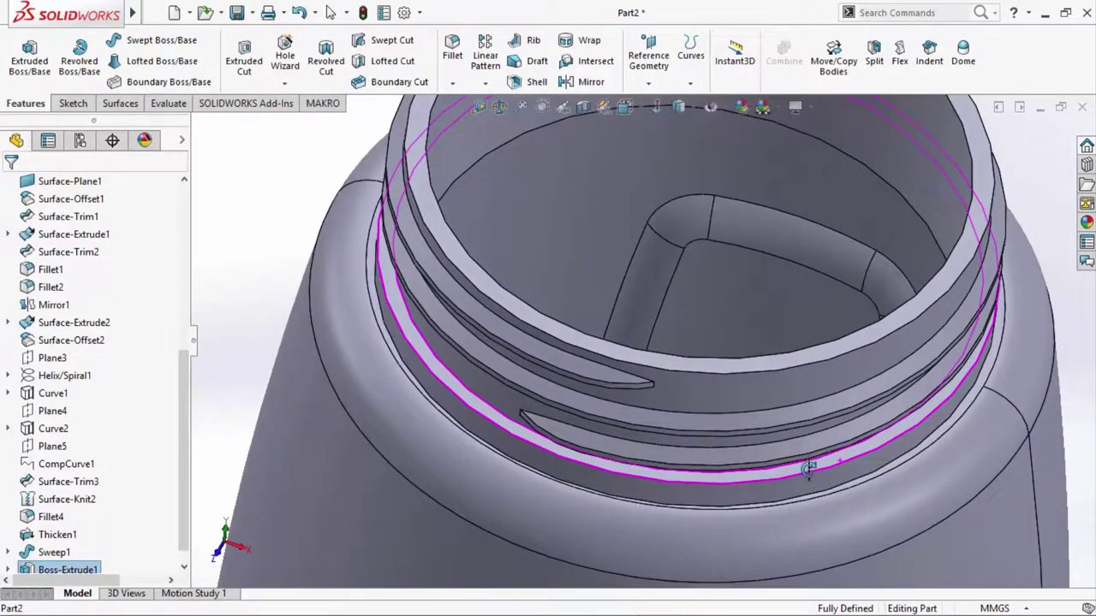
{"action": "scroll", "coordinate": [515, 399], "scroll_direction": "up", "scroll_amount": 5}
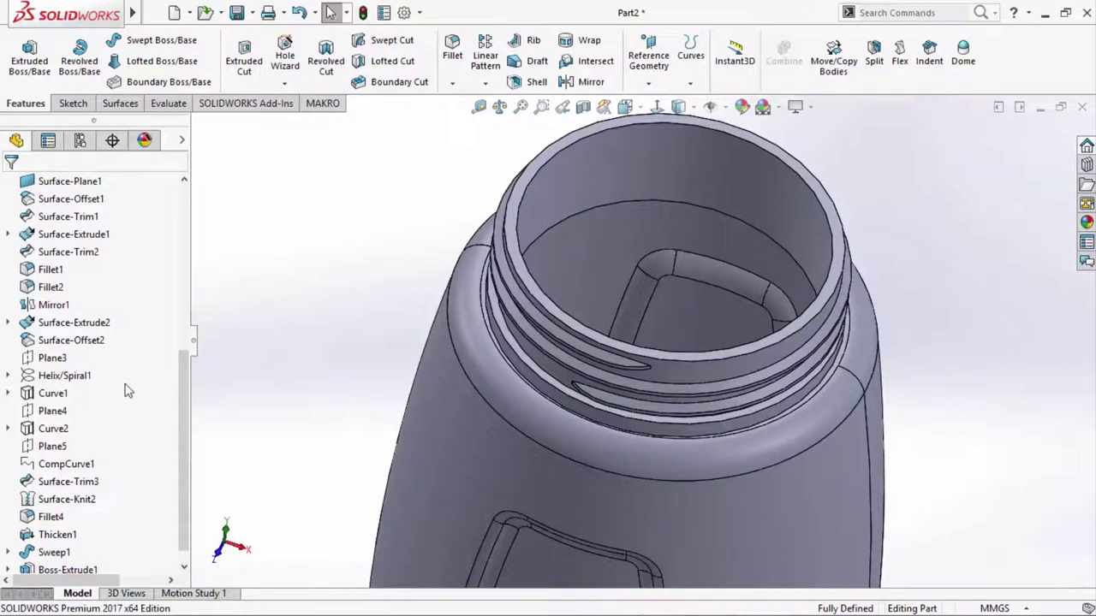
- Check where Plane4, Plane3 and Plane2 lie, then pick Plane2 for sketching
{"action": "left_click", "coordinate": [62, 415]}
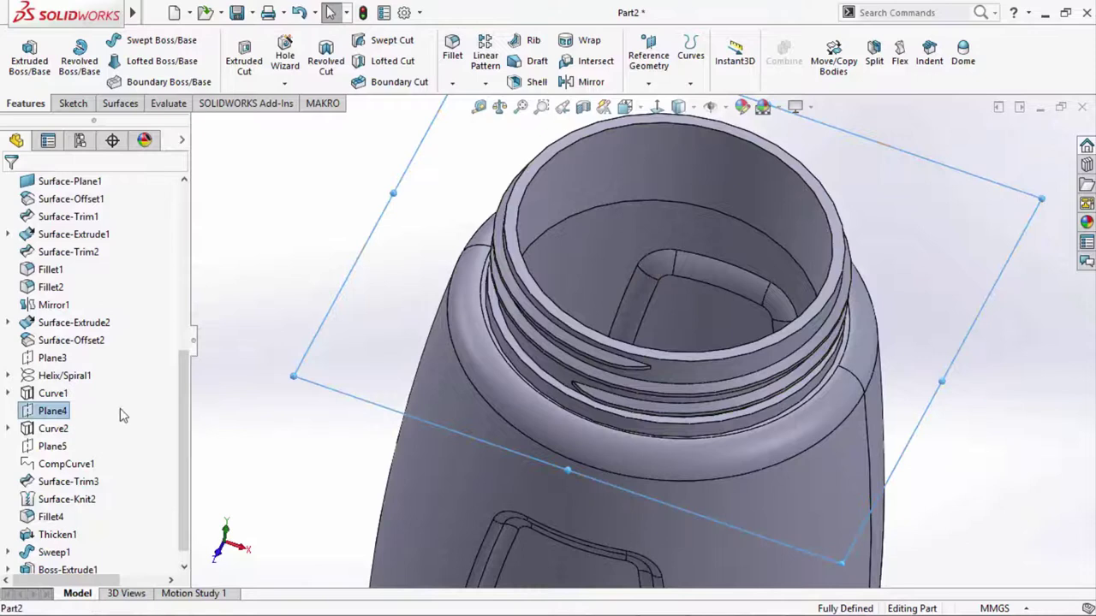
{"action": "mouse_move", "coordinate": [334, 316]}
{"action": "middle_mouse_down"}
{"action": "mouse_move", "coordinate": [325, 251]}
{"action": "mouse_move", "coordinate": [342, 202]}
{"action": "middle_mouse_up"}
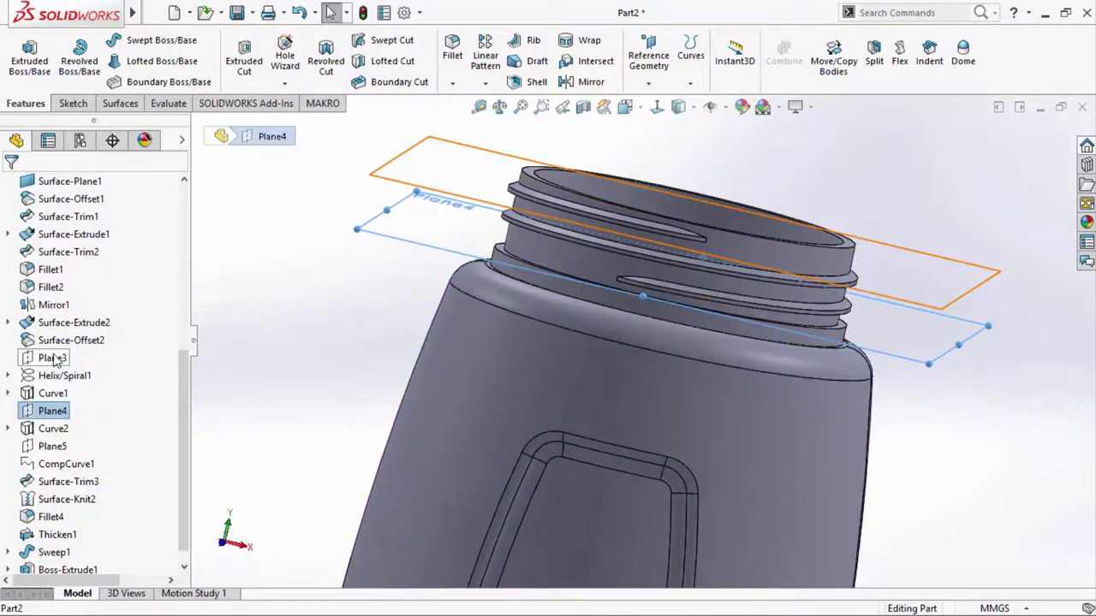
{"action": "left_click", "coordinate": [52, 358]}
{"action": "scroll", "coordinate": [53, 268], "scroll_direction": "up", "scroll_amount": 1}
{"action": "scroll", "coordinate": [53, 261], "scroll_direction": "up", "scroll_amount": 1}
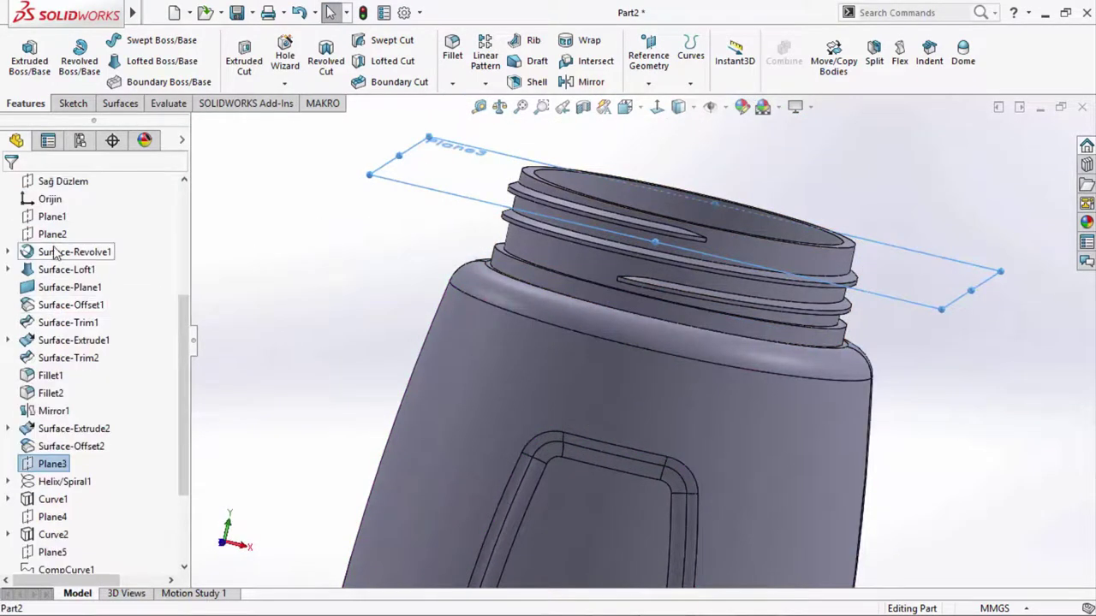
{"action": "left_click", "coordinate": [53, 236]}
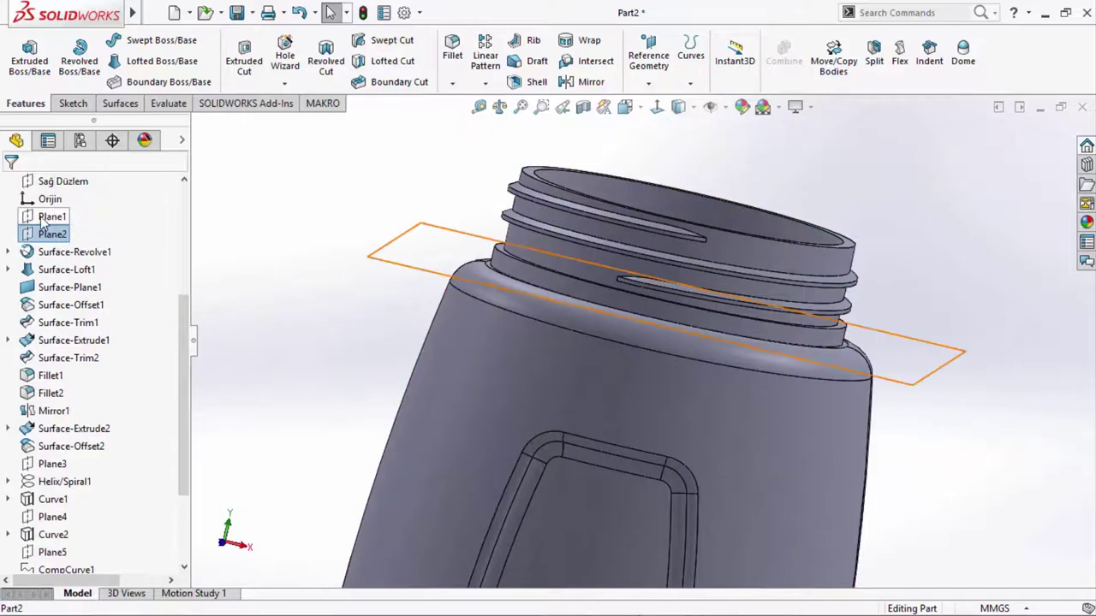
{"action": "right_click", "coordinate": [51, 235]}
- Sketch an origin-centred 54 mm diameter circle on Plane2
{"action": "left_click", "coordinate": [69, 213]}
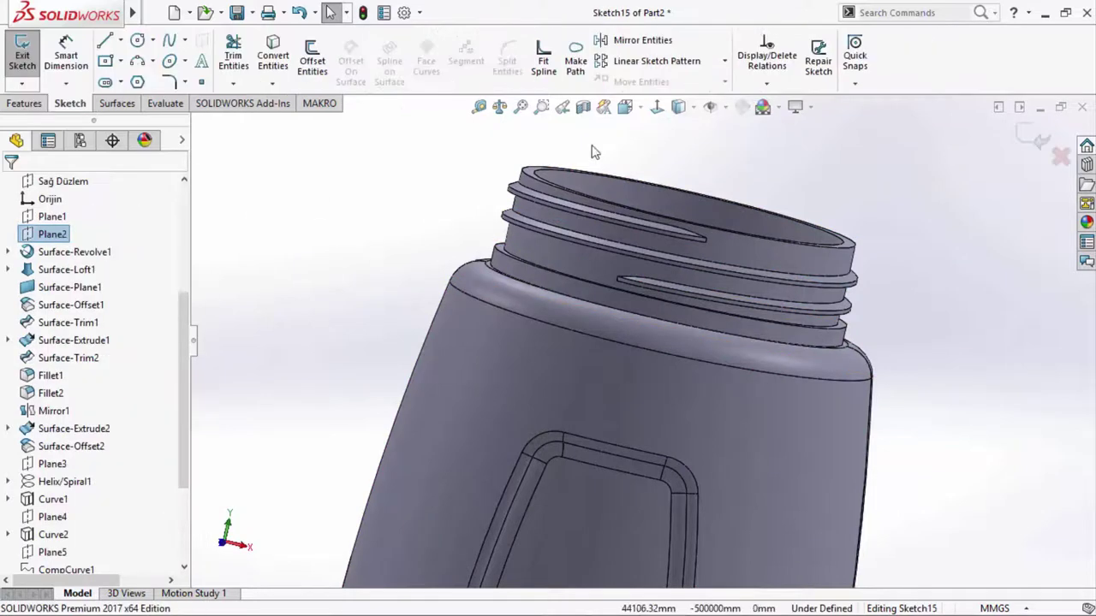
{"action": "left_click", "coordinate": [656, 106]}
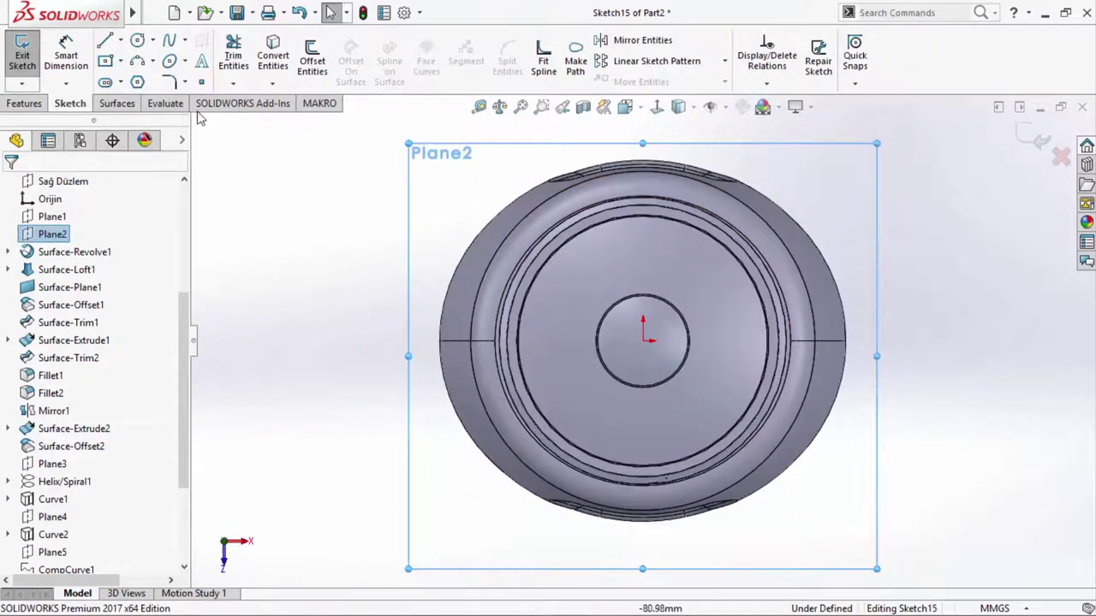
{"action": "left_click", "coordinate": [643, 340]}
{"action": "left_click", "coordinate": [701, 400]}
{"action": "key", "text": "Escape"}
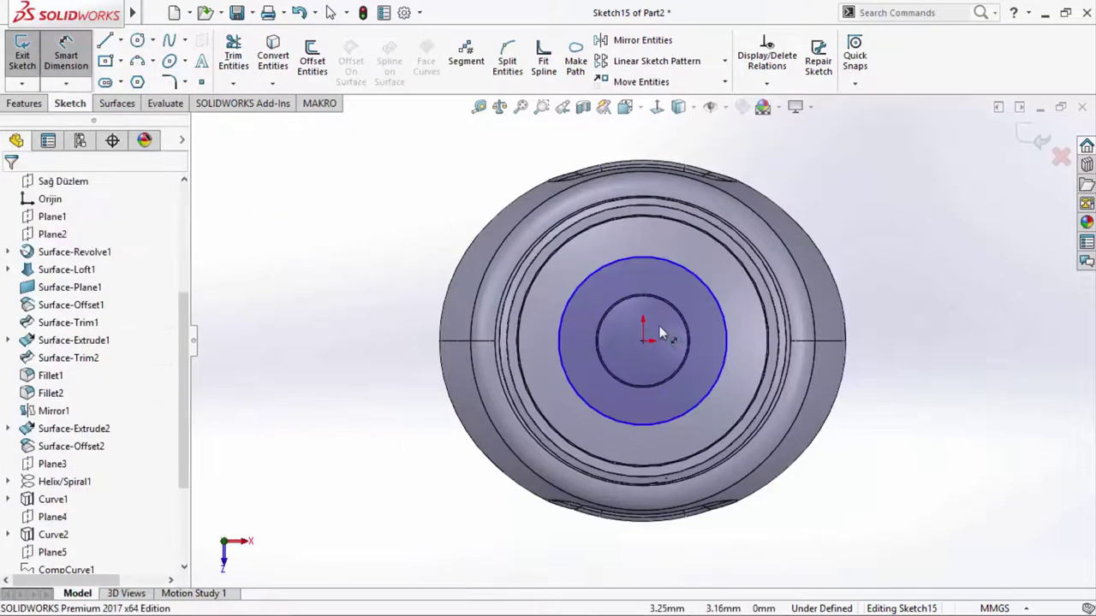
{"action": "left_click", "coordinate": [745, 344]}
{"action": "left_click", "coordinate": [942, 362]}
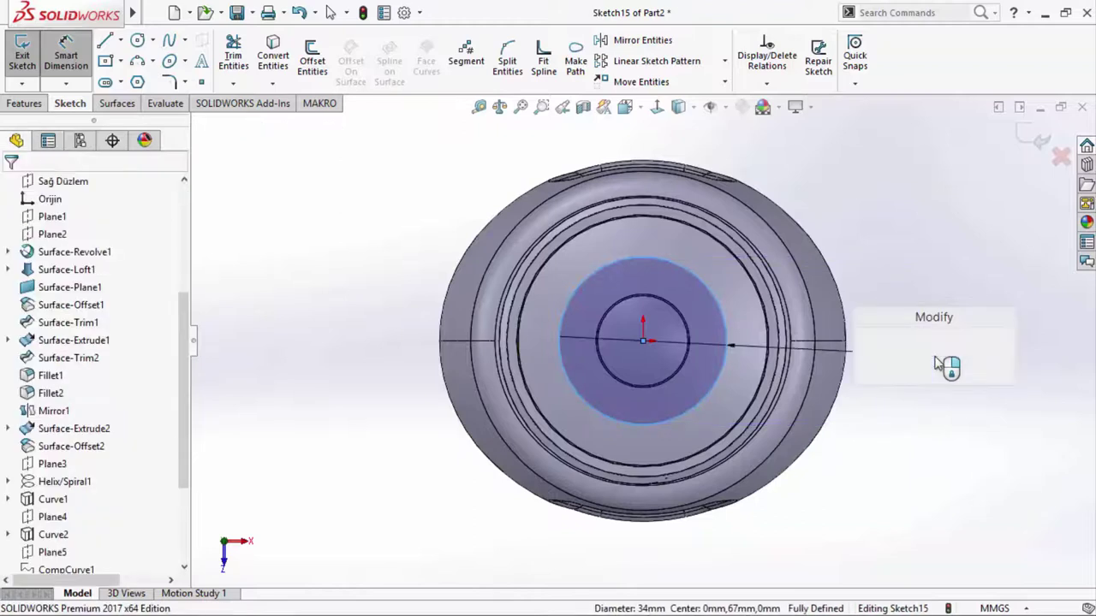
{"action": "type", "text": "54"}
{"action": "key", "text": "Return"}
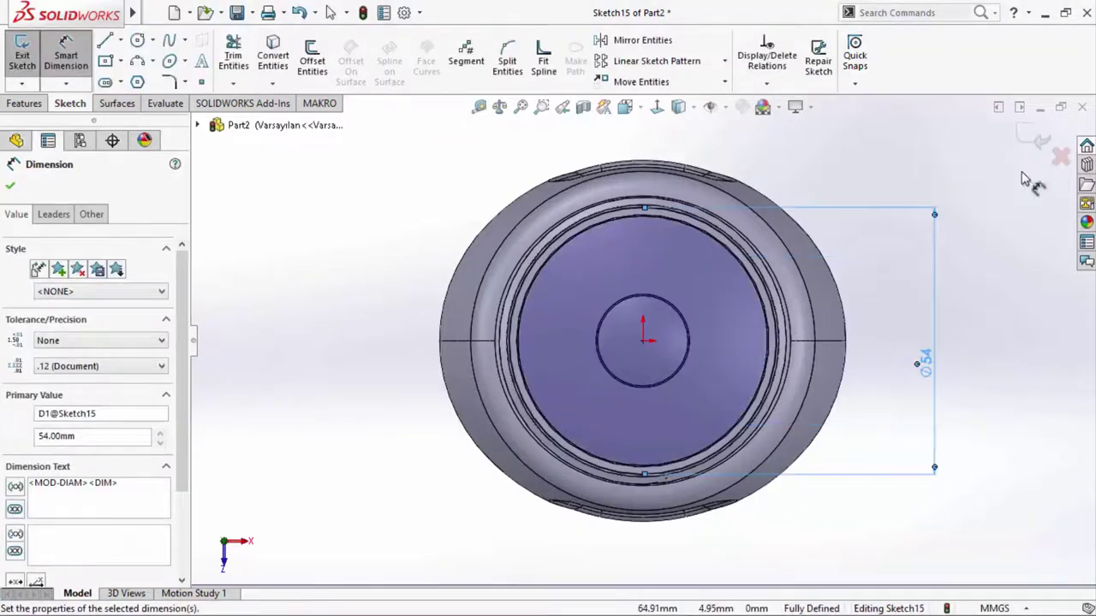
{"action": "left_click", "coordinate": [1036, 135]}
- Exit the sketch and delete Sketch15
{"action": "key", "text": "ctrl+b"}
{"action": "mouse_move", "coordinate": [630, 280]}
{"action": "middle_mouse_down"}
{"action": "mouse_move", "coordinate": [653, 160]}
{"action": "mouse_move", "coordinate": [670, 159]}
{"action": "mouse_move", "coordinate": [650, 197]}
{"action": "middle_mouse_up"}
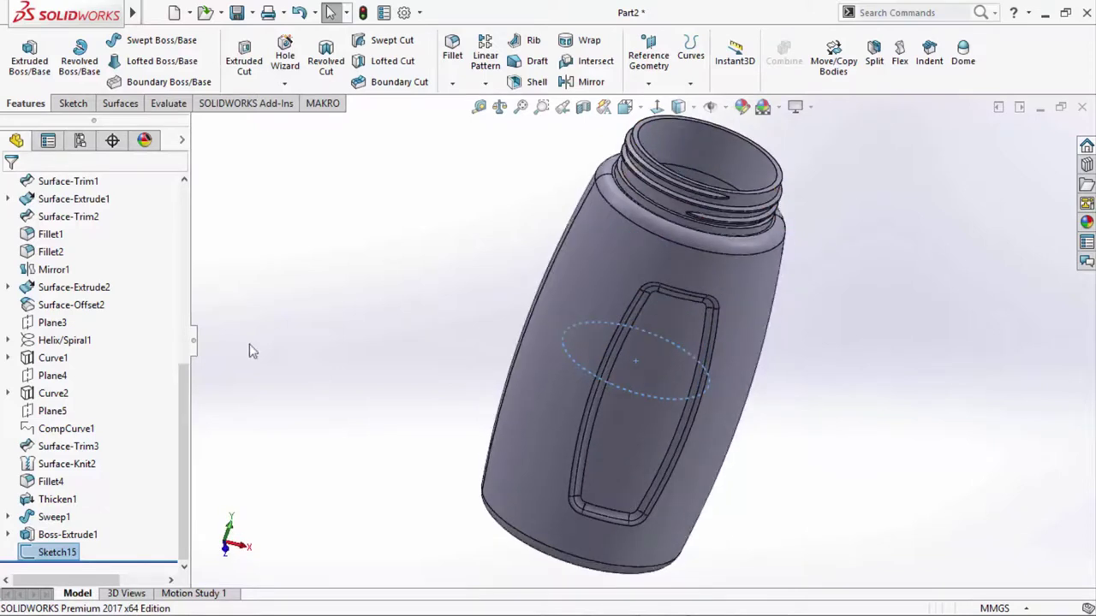
{"action": "right_click", "coordinate": [85, 549]}
{"action": "left_click", "coordinate": [115, 408]}
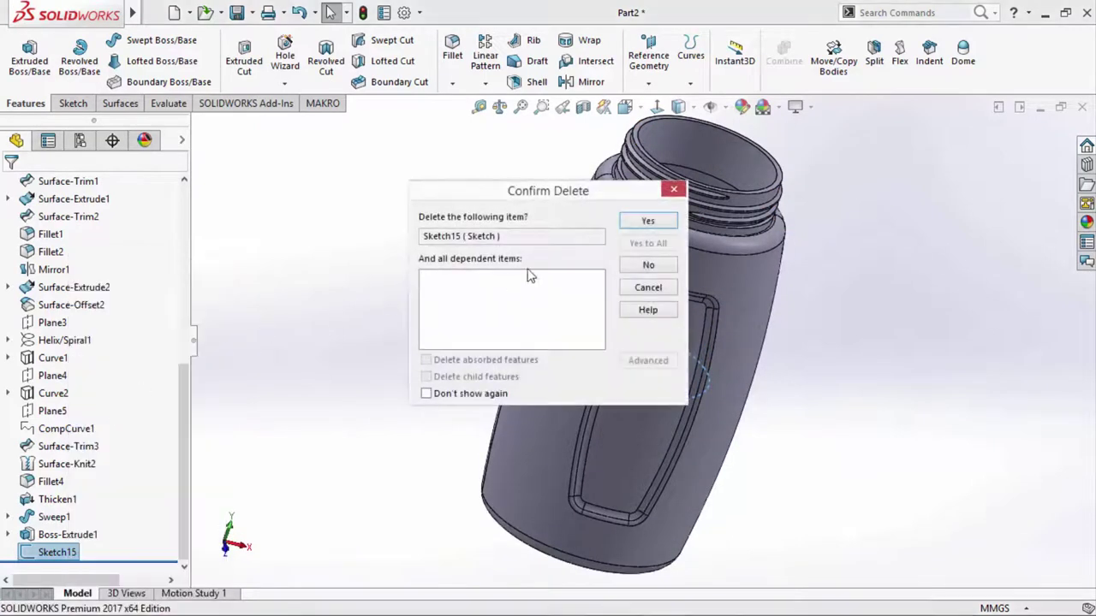
{"action": "left_click", "coordinate": [648, 221]}
{"action": "scroll", "coordinate": [115, 269], "scroll_direction": "up", "scroll_amount": 1}
{"action": "scroll", "coordinate": [86, 254], "scroll_direction": "up", "scroll_amount": 2}
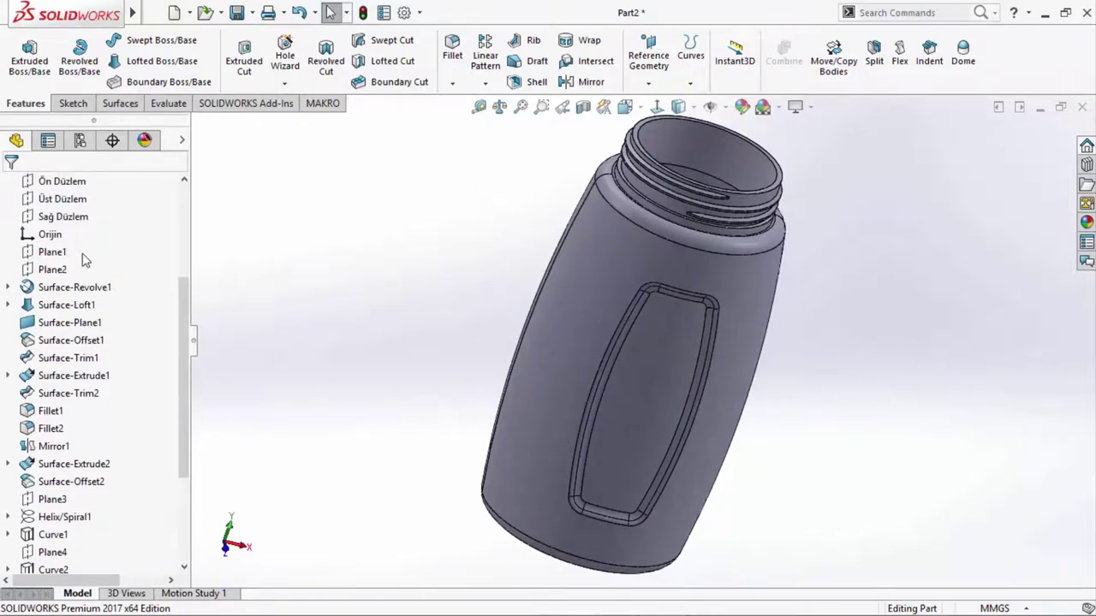
{"action": "left_click", "coordinate": [53, 251]}
- Draw a 54 mm diameter circle centred in the neck opening on Plane1
{"action": "left_click", "coordinate": [66, 226]}
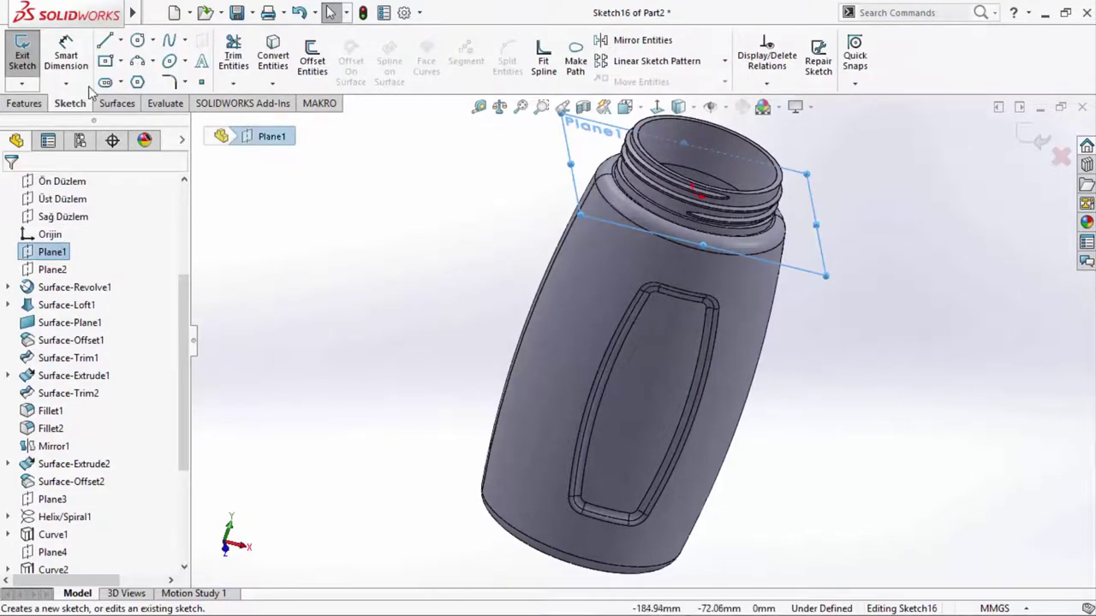
{"action": "middle_click_drag", "start_coordinate": [665, 159], "coordinate": [678, 237]}
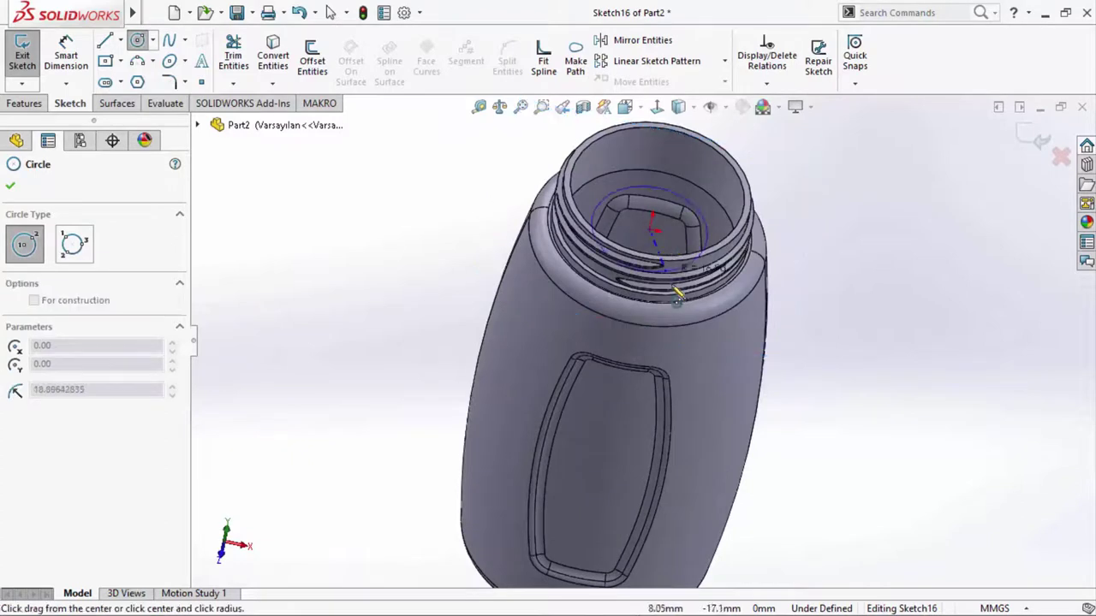
{"action": "left_click_drag", "start_coordinate": [652, 230], "coordinate": [719, 266]}
{"action": "key", "text": "Escape"}
{"action": "left_click", "coordinate": [715, 212]}
{"action": "left_click", "coordinate": [832, 239]}
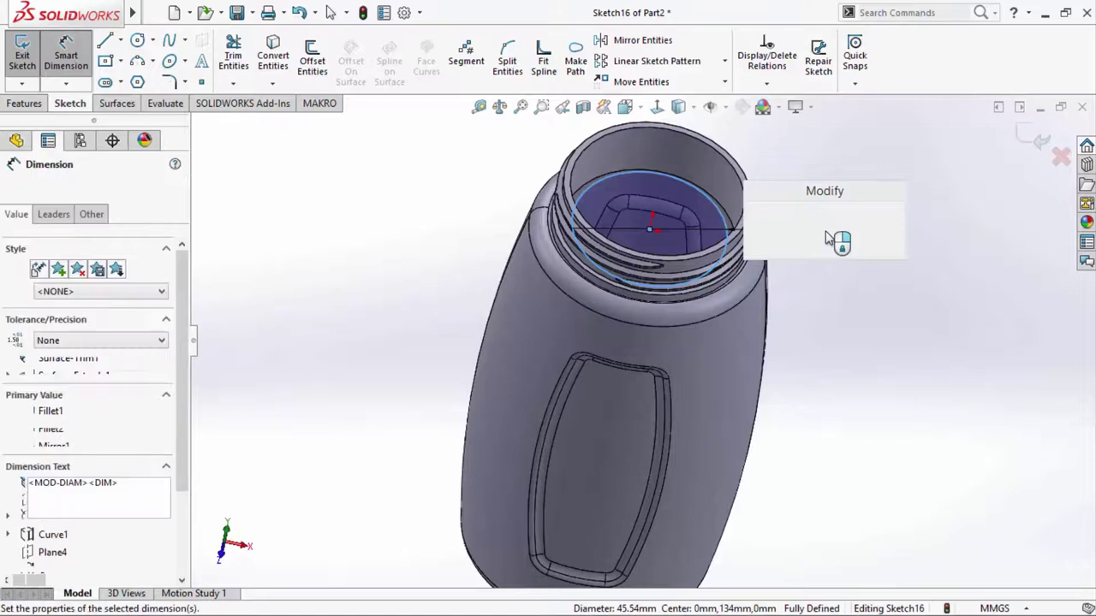
{"action": "type", "text": "54"}
{"action": "key", "text": "Return"}
- Restore the part window to full size, accept the dimension and exit Sketch16
{"action": "middle_click_drag", "start_coordinate": [813, 218], "coordinate": [1027, 124]}
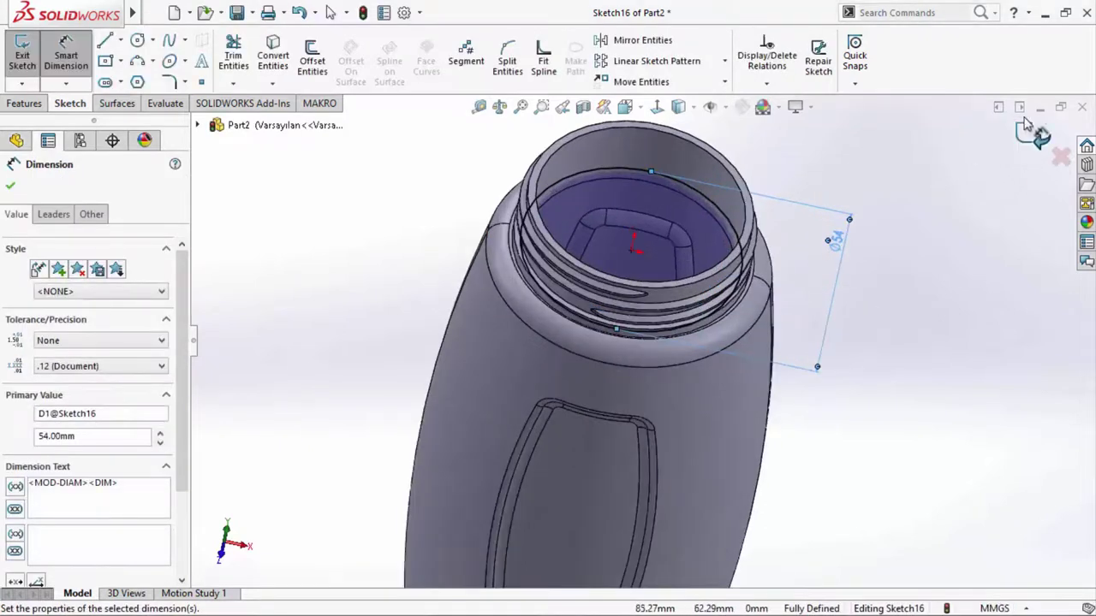
{"action": "left_click", "coordinate": [1019, 107]}
{"action": "left_click", "coordinate": [1052, 127]}
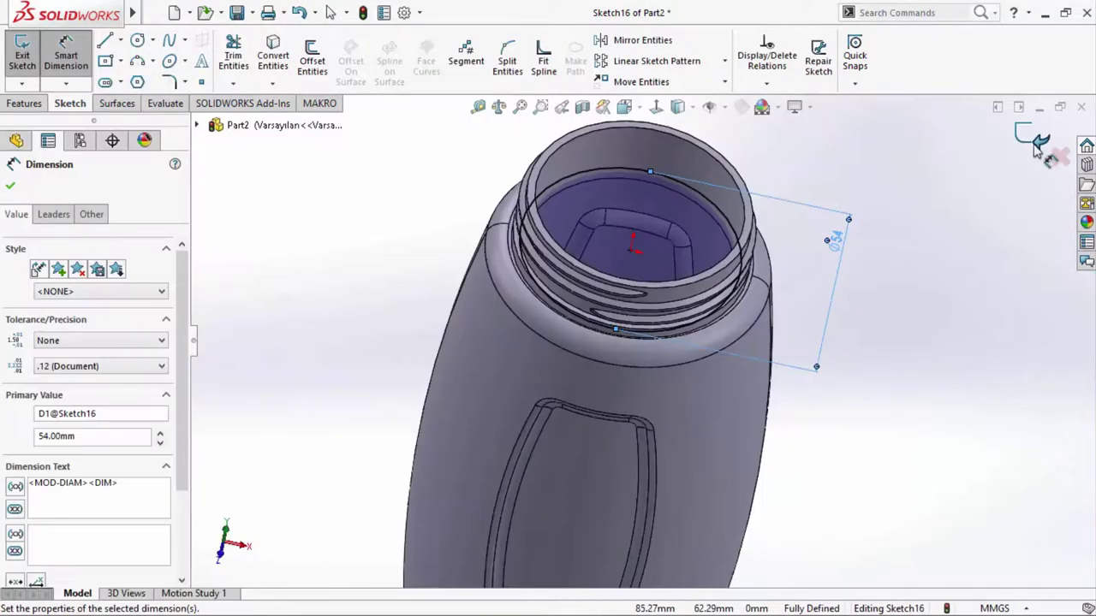
{"action": "left_click", "coordinate": [920, 160]}
{"action": "left_click", "coordinate": [22, 53]}
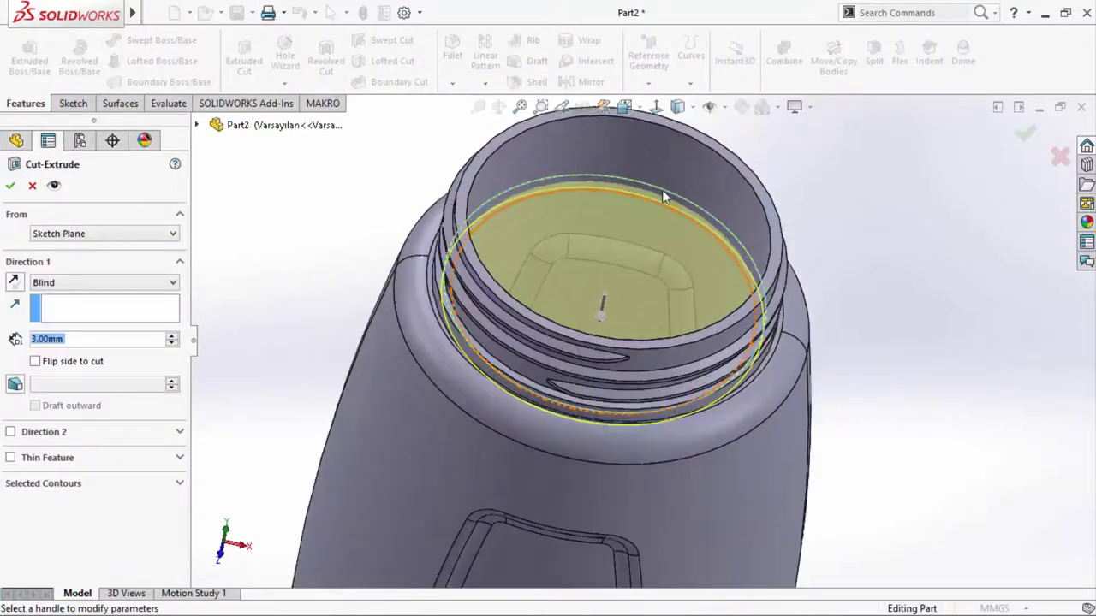
- Try Up To Next, then a 2 mm Blind depth for the extruded cut, and cancel it
{"action": "left_click", "coordinate": [101, 284]}
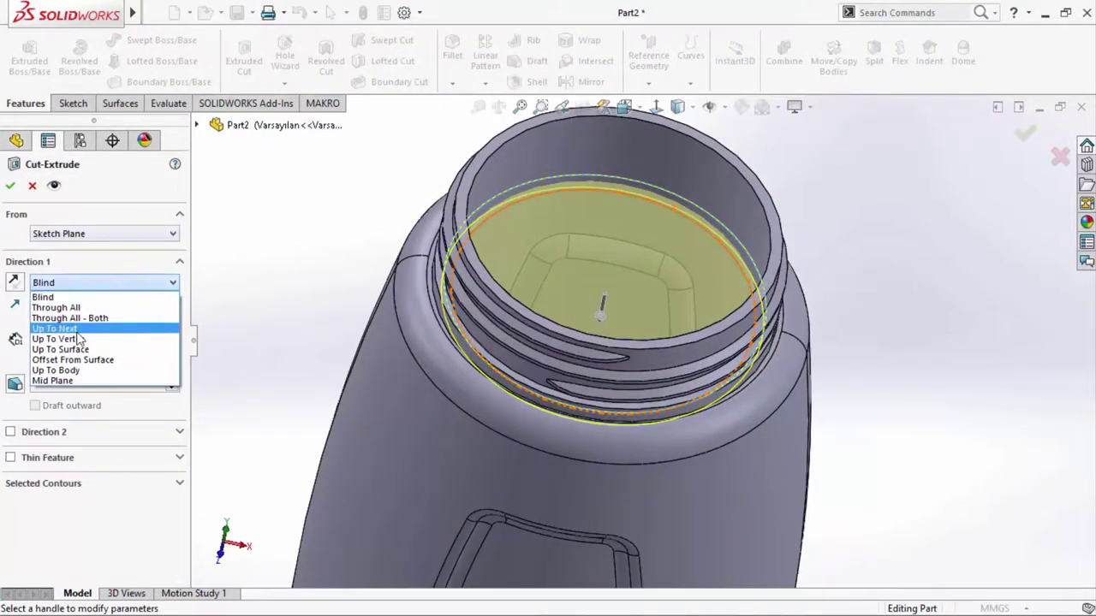
{"action": "left_click", "coordinate": [79, 332]}
{"action": "scroll", "coordinate": [494, 360], "scroll_direction": "up", "scroll_amount": 5}
{"action": "mouse_move", "coordinate": [494, 359]}
{"action": "middle_mouse_down"}
{"action": "mouse_move", "coordinate": [551, 196]}
{"action": "mouse_move", "coordinate": [550, 256]}
{"action": "mouse_move", "coordinate": [677, 293]}
{"action": "middle_mouse_up"}
{"action": "scroll", "coordinate": [676, 293], "scroll_direction": "down", "scroll_amount": 5}
{"action": "scroll", "coordinate": [290, 343], "scroll_direction": "up", "scroll_amount": 1}
{"action": "left_click", "coordinate": [60, 295]}
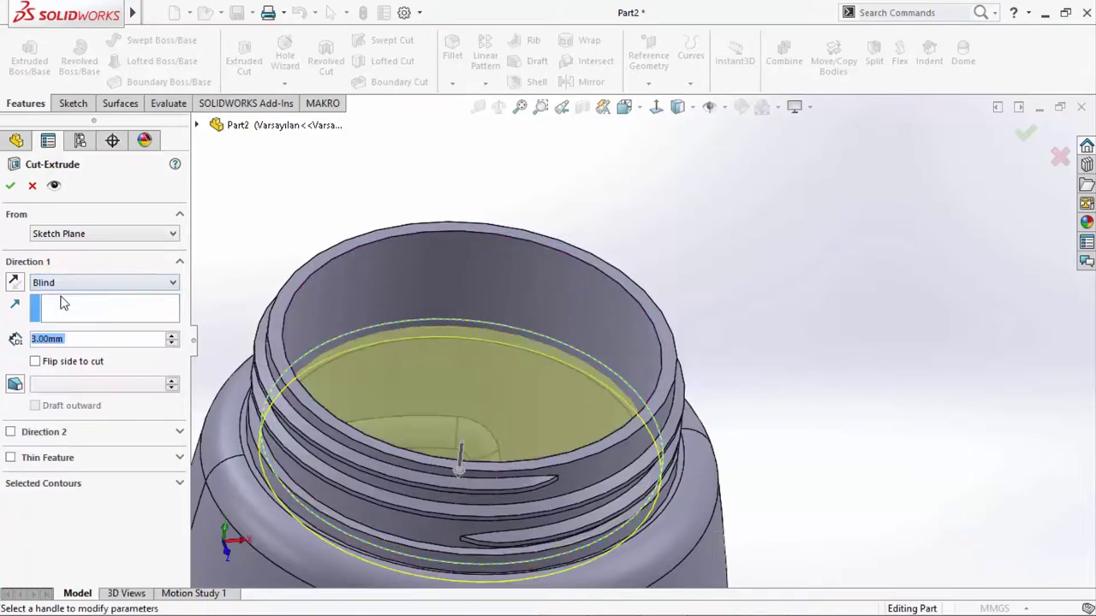
{"action": "type", "text": "2"}
{"action": "key", "text": "Return"}
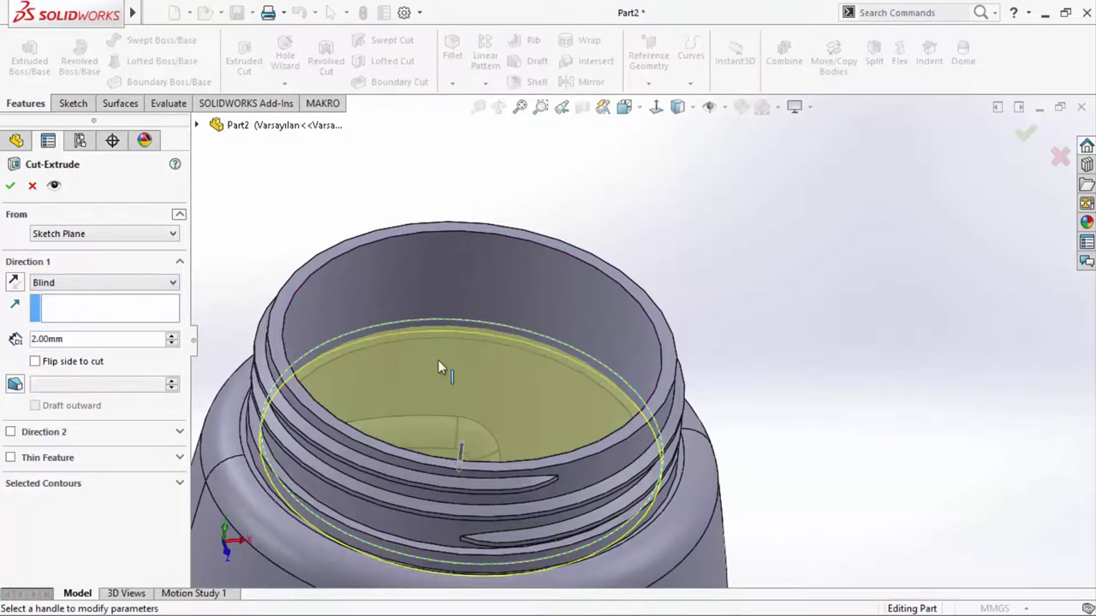
{"action": "scroll", "coordinate": [438, 360], "scroll_direction": "down", "scroll_amount": 2}
{"action": "scroll", "coordinate": [382, 358], "scroll_direction": "down", "scroll_amount": 2}
{"action": "scroll", "coordinate": [640, 270], "scroll_direction": "up", "scroll_amount": 4}
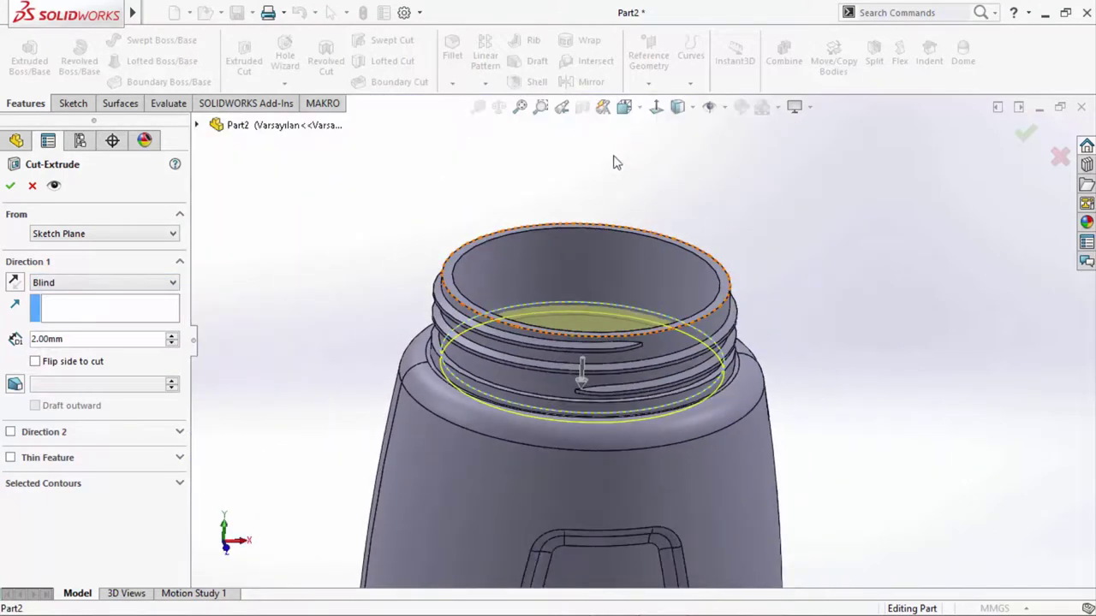
{"action": "left_click", "coordinate": [36, 187]}
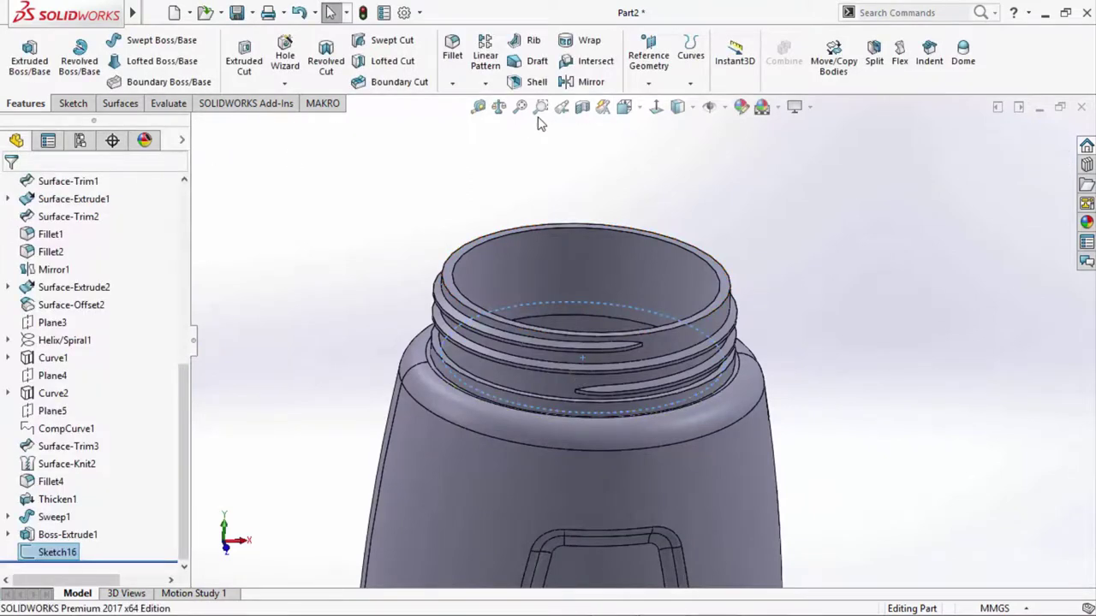
- Toggle Section View on and off to inspect the neck in cross-section
{"action": "left_click", "coordinate": [582, 107]}
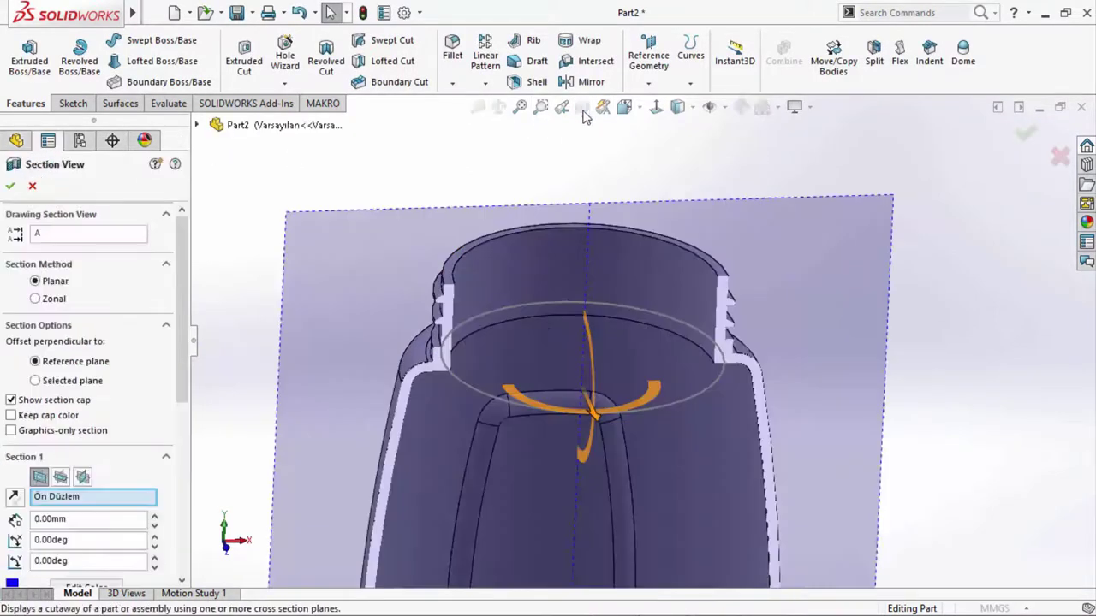
{"action": "left_click", "coordinate": [1024, 135]}
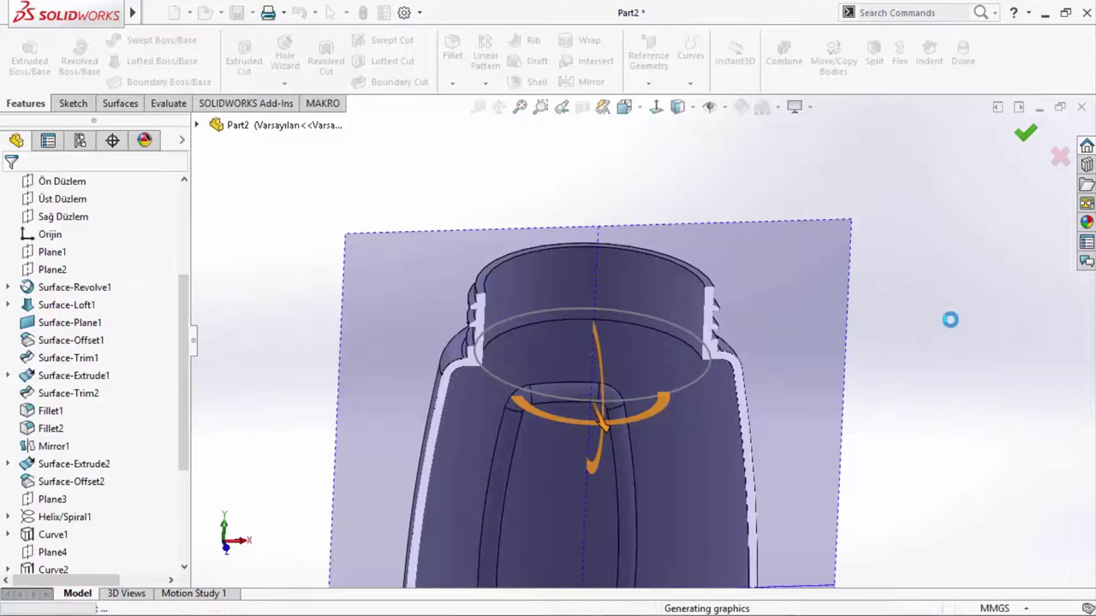
{"action": "scroll", "coordinate": [502, 262], "scroll_direction": "down", "scroll_amount": 2}
{"action": "scroll", "coordinate": [514, 247], "scroll_direction": "down", "scroll_amount": 1}
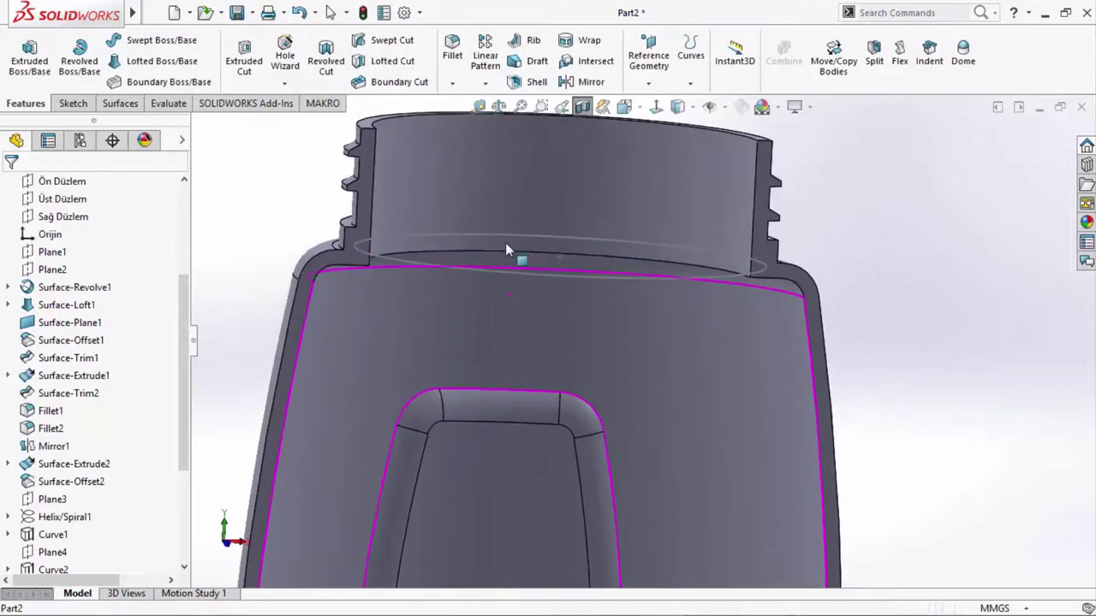
{"action": "scroll", "coordinate": [514, 247], "scroll_direction": "down", "scroll_amount": 2}
{"action": "left_click", "coordinate": [244, 52]}
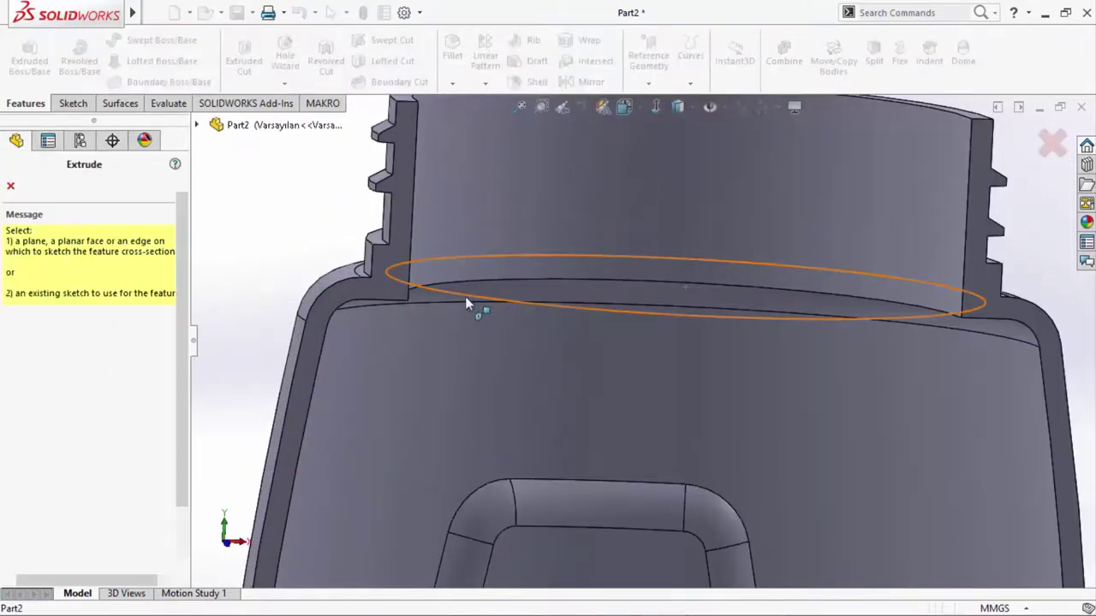
- Use the 54 mm Sketch16 circle as the cut profile with a 2 mm depth
{"action": "left_click", "coordinate": [465, 298]}
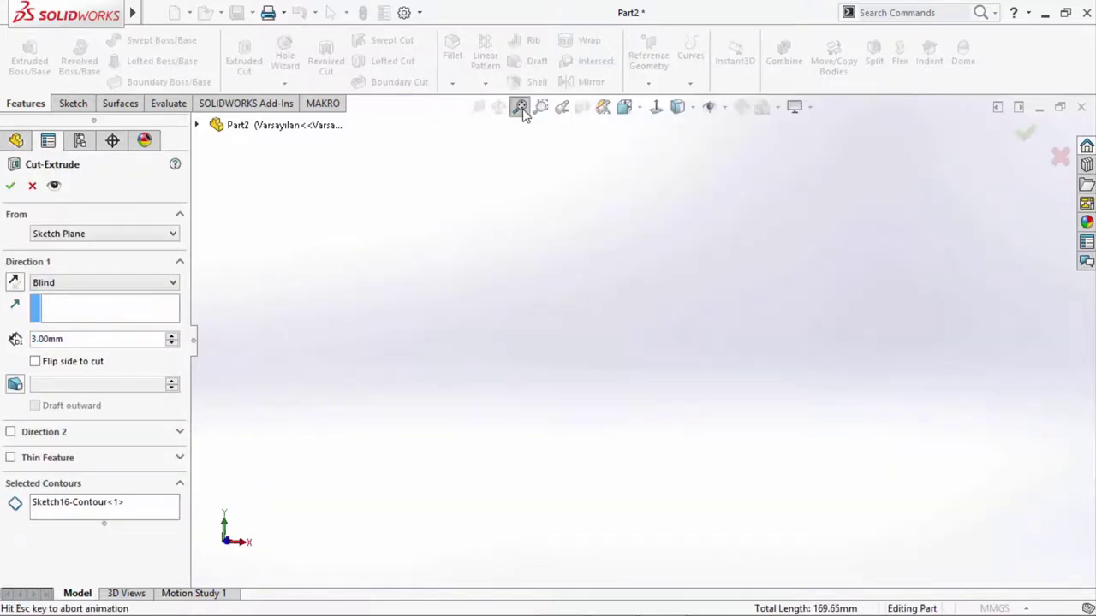
{"action": "scroll", "coordinate": [636, 180], "scroll_direction": "down", "scroll_amount": 2}
{"action": "scroll", "coordinate": [558, 220], "scroll_direction": "down", "scroll_amount": 2}
{"action": "scroll", "coordinate": [554, 210], "scroll_direction": "down", "scroll_amount": 2}
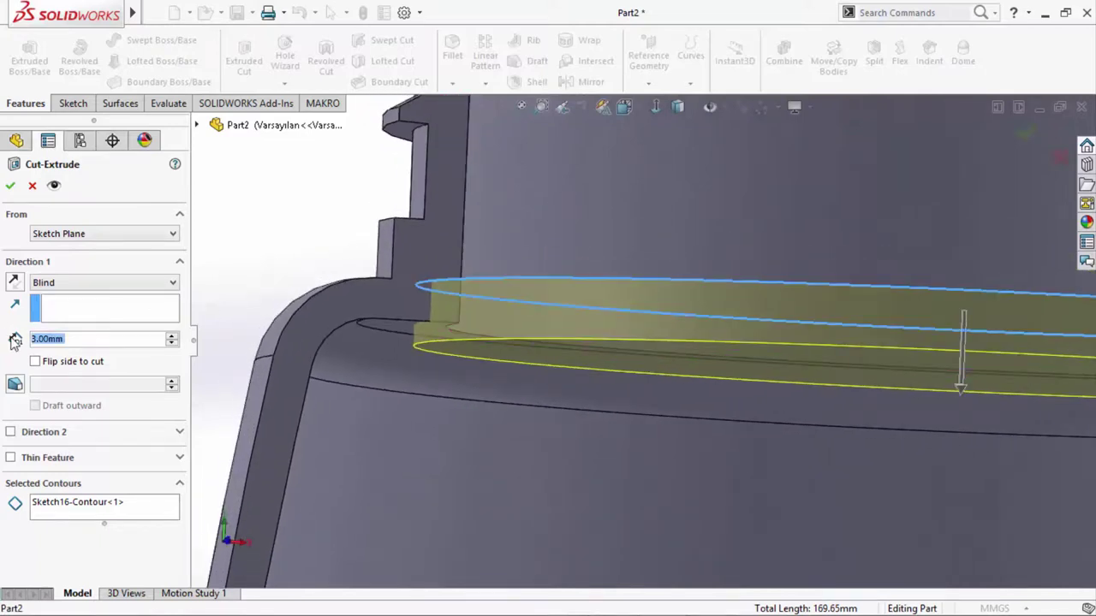
{"action": "type", "text": "2"}
{"action": "key", "text": "Return"}
{"action": "middle_click_drag", "start_coordinate": [498, 282], "coordinate": [462, 336]}
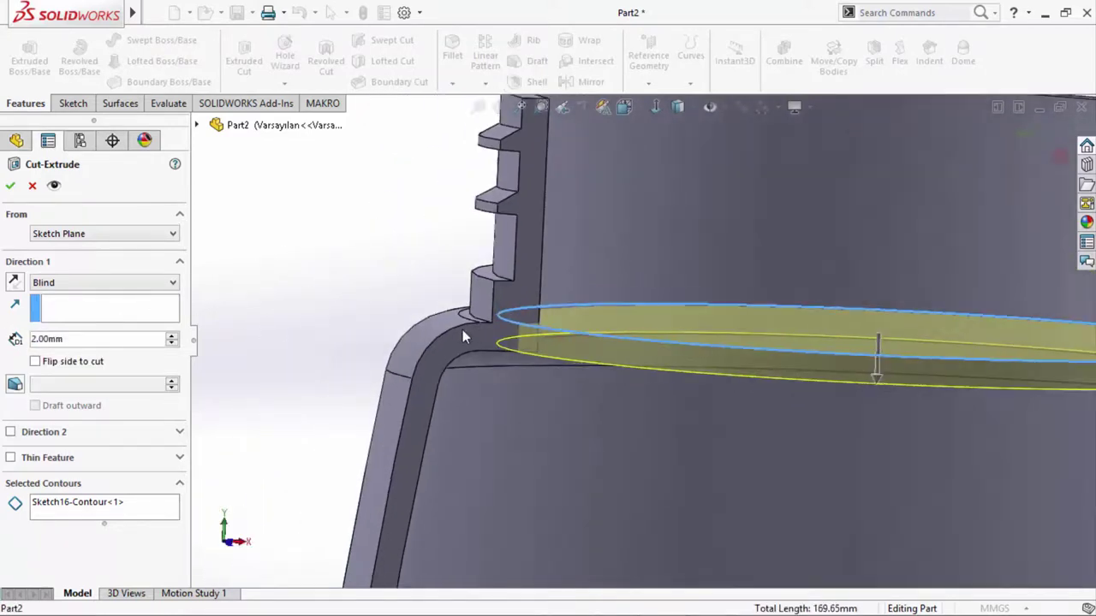
- Add a 1 mm Direction 2 and set Direction 1 to Up To Next
{"action": "left_click", "coordinate": [10, 433]}
{"action": "type", "text": "1"}
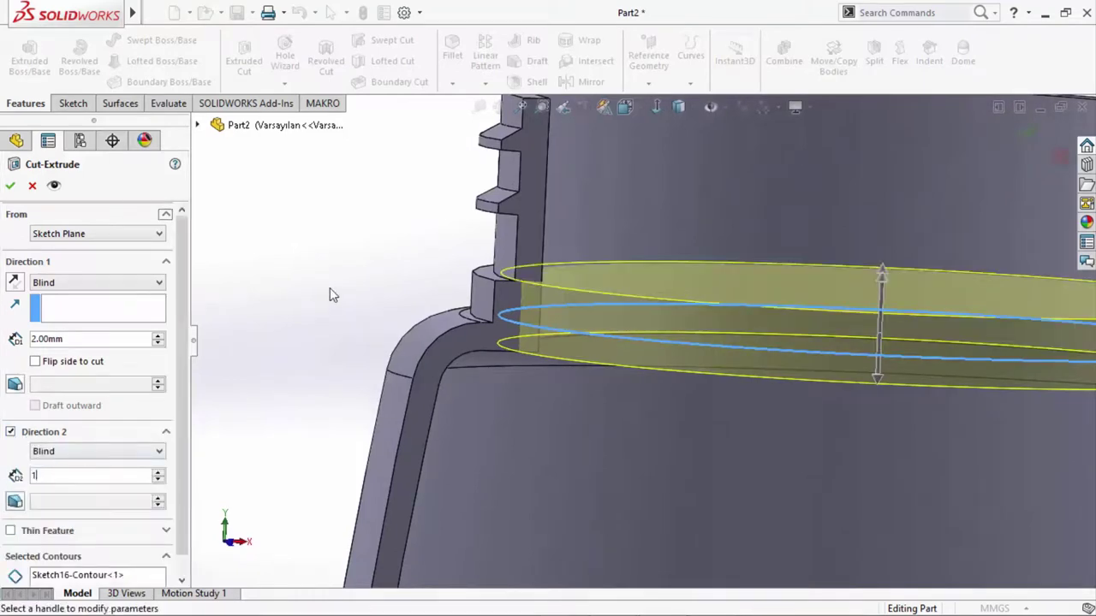
{"action": "key", "text": "Return"}
{"action": "left_click", "coordinate": [47, 285]}
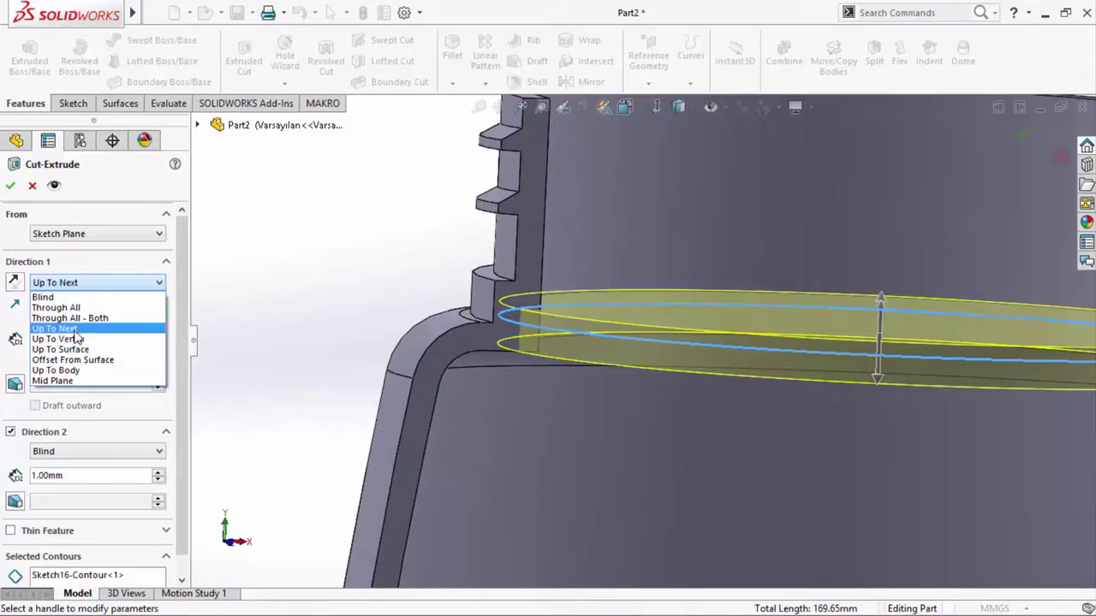
{"action": "left_click", "coordinate": [72, 330]}
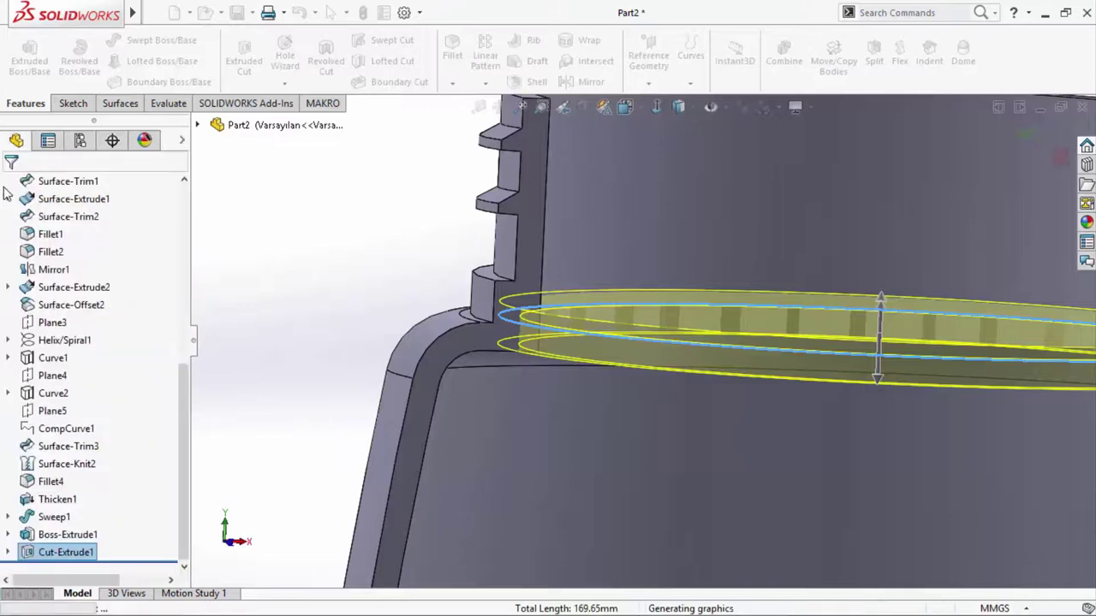
{"action": "scroll", "coordinate": [360, 254], "scroll_direction": "up", "scroll_amount": 3}
{"action": "scroll", "coordinate": [733, 360], "scroll_direction": "up", "scroll_amount": 4}
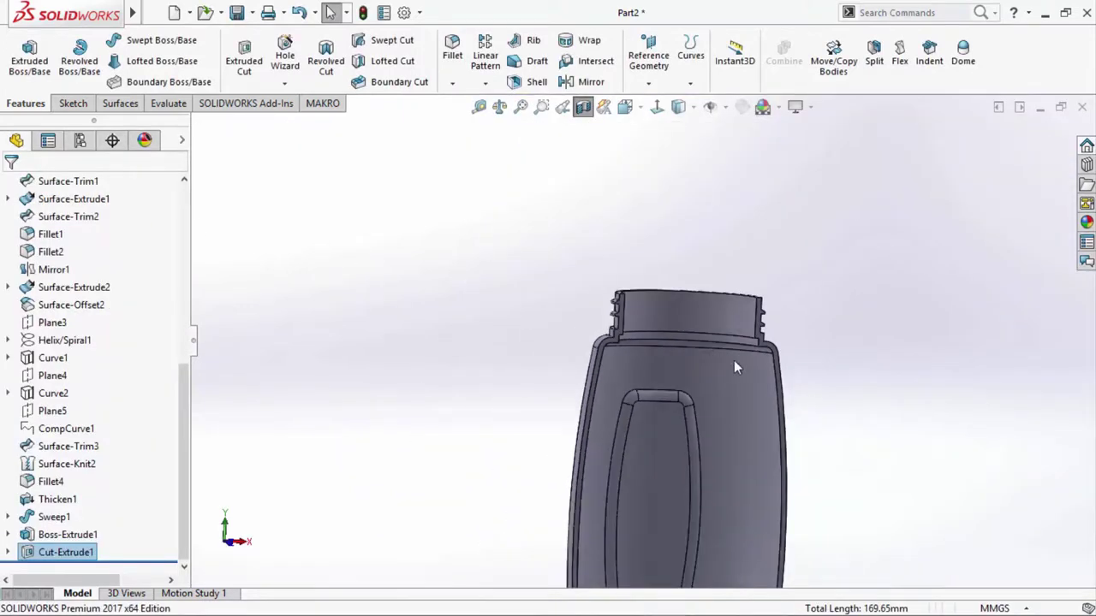
{"action": "scroll", "coordinate": [646, 424], "scroll_direction": "down", "scroll_amount": 4}
{"action": "middle_click_drag", "start_coordinate": [646, 424], "coordinate": [718, 221]}
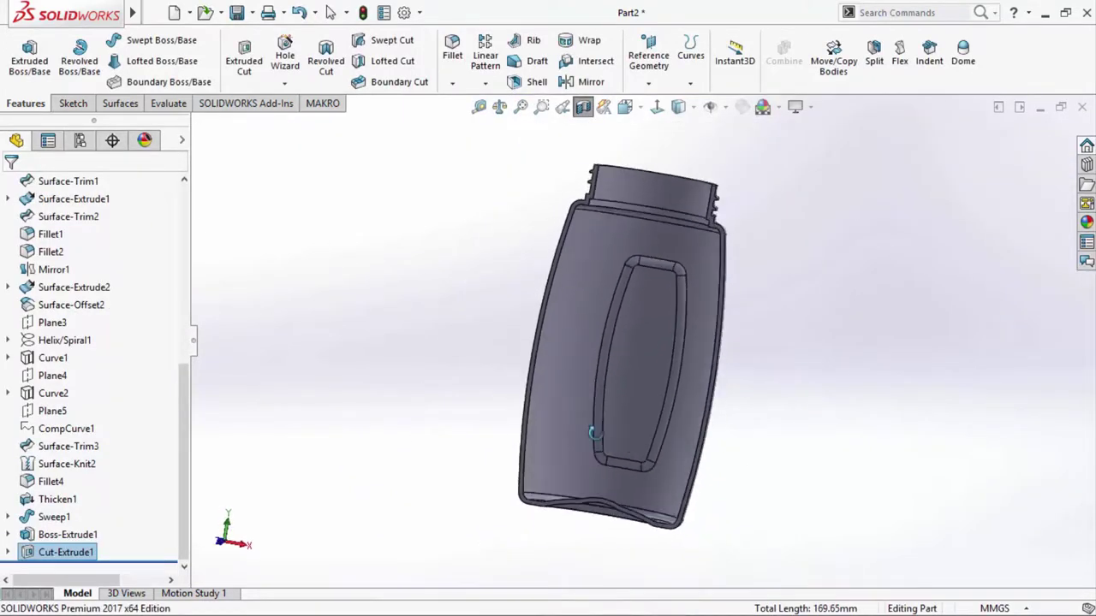
{"action": "scroll", "coordinate": [659, 222], "scroll_direction": "down", "scroll_amount": 5}
{"action": "mouse_move", "coordinate": [599, 248]}
{"action": "middle_mouse_down"}
{"action": "mouse_move", "coordinate": [609, 221]}
{"action": "mouse_move", "coordinate": [732, 284]}
{"action": "mouse_move", "coordinate": [836, 318]}
{"action": "mouse_move", "coordinate": [778, 342]}
{"action": "middle_mouse_up"}
{"action": "scroll", "coordinate": [821, 272], "scroll_direction": "up", "scroll_amount": 3}
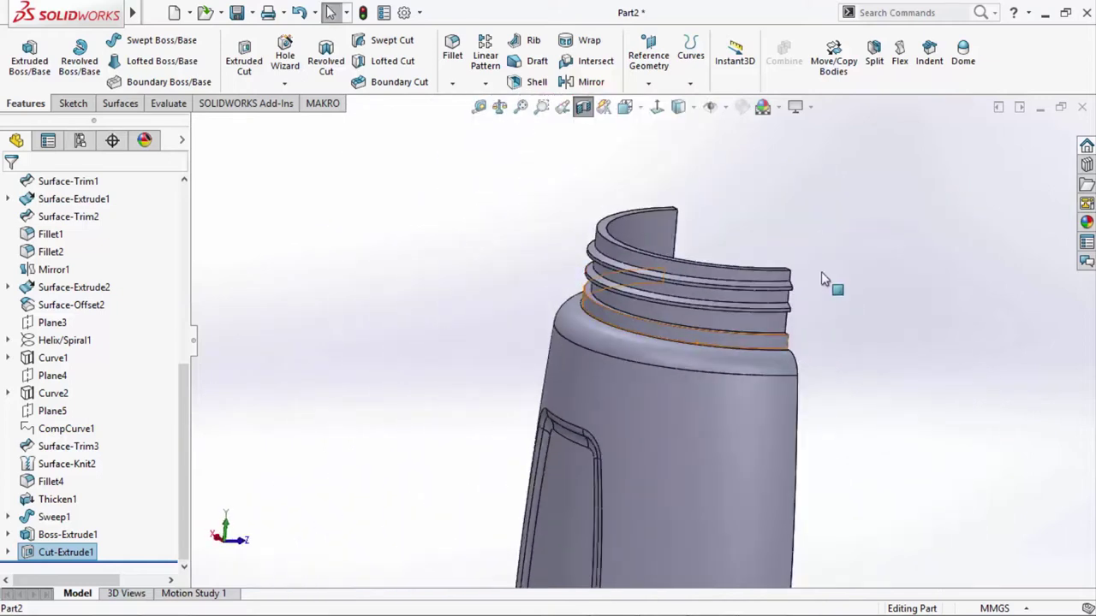
{"action": "left_click", "coordinate": [583, 108]}
{"action": "left_click", "coordinate": [60, 477]}
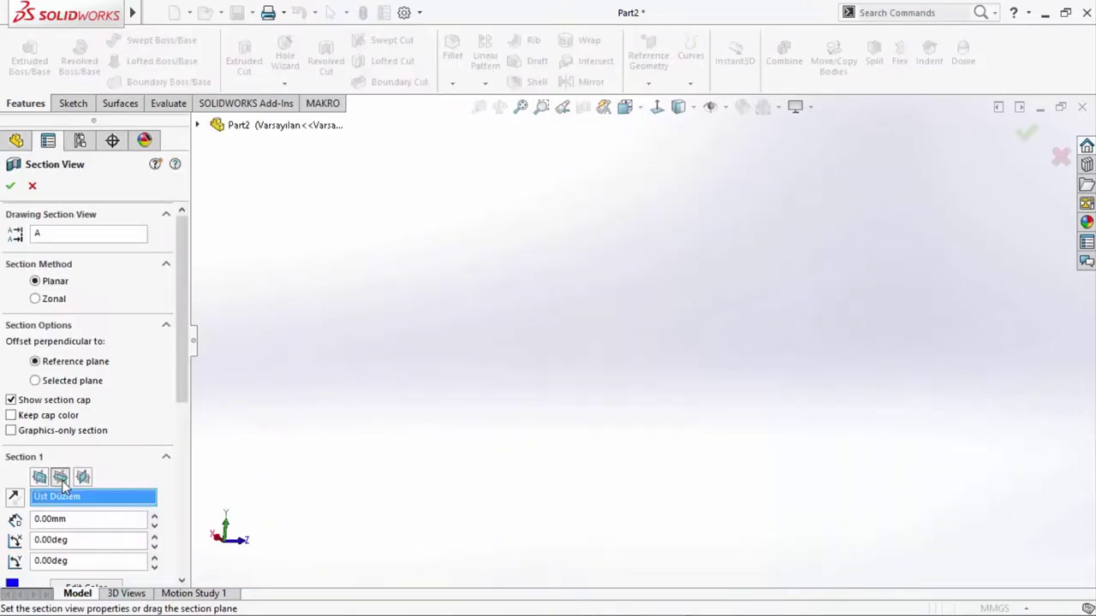
{"action": "left_click", "coordinate": [83, 476]}
{"action": "scroll", "coordinate": [541, 300], "scroll_direction": "up", "scroll_amount": 3}
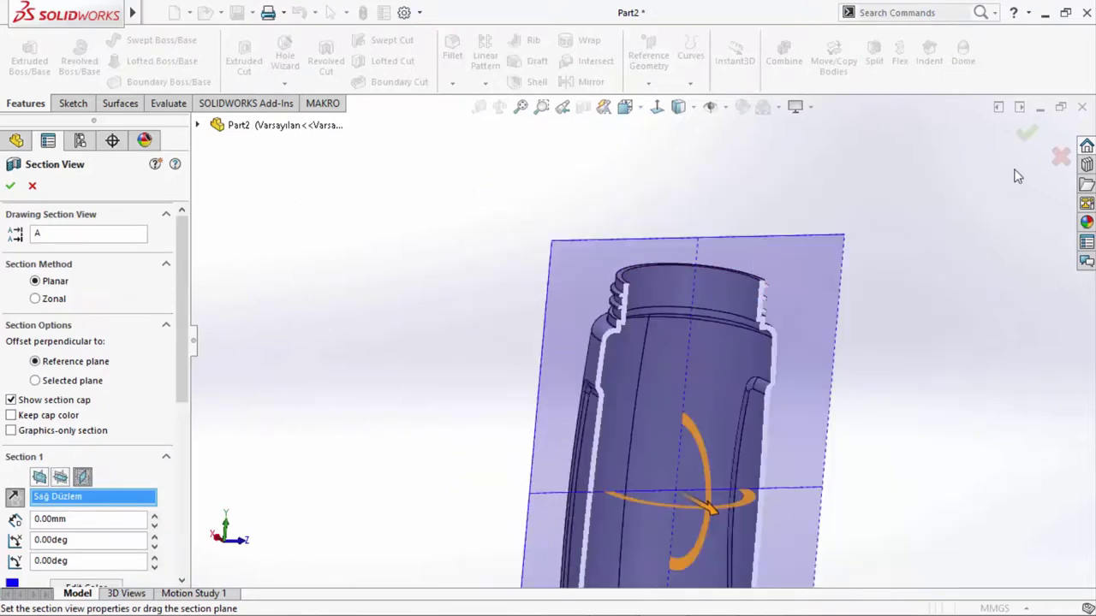
{"action": "left_click", "coordinate": [1026, 131]}
{"action": "scroll", "coordinate": [594, 303], "scroll_direction": "down", "scroll_amount": 3}
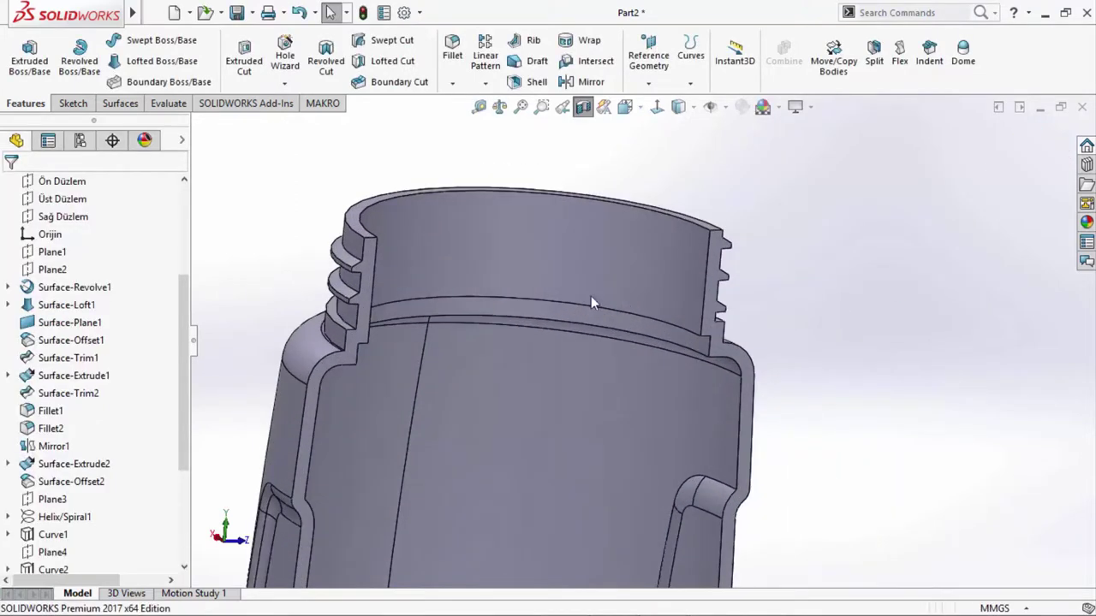
{"action": "scroll", "coordinate": [506, 285], "scroll_direction": "down", "scroll_amount": 2}
{"action": "mouse_move", "coordinate": [506, 285]}
{"action": "middle_mouse_down"}
{"action": "mouse_move", "coordinate": [497, 252]}
{"action": "mouse_move", "coordinate": [479, 242]}
{"action": "mouse_move", "coordinate": [489, 277]}
{"action": "mouse_move", "coordinate": [510, 296]}
{"action": "mouse_move", "coordinate": [401, 270]}
{"action": "middle_mouse_up"}
{"action": "scroll", "coordinate": [338, 245], "scroll_direction": "down", "scroll_amount": 3}
{"action": "mouse_move", "coordinate": [338, 246]}
{"action": "middle_mouse_down"}
{"action": "mouse_move", "coordinate": [360, 225]}
{"action": "mouse_move", "coordinate": [372, 232]}
{"action": "mouse_move", "coordinate": [238, 213]}
{"action": "mouse_move", "coordinate": [280, 222]}
{"action": "mouse_move", "coordinate": [301, 212]}
{"action": "middle_mouse_up"}
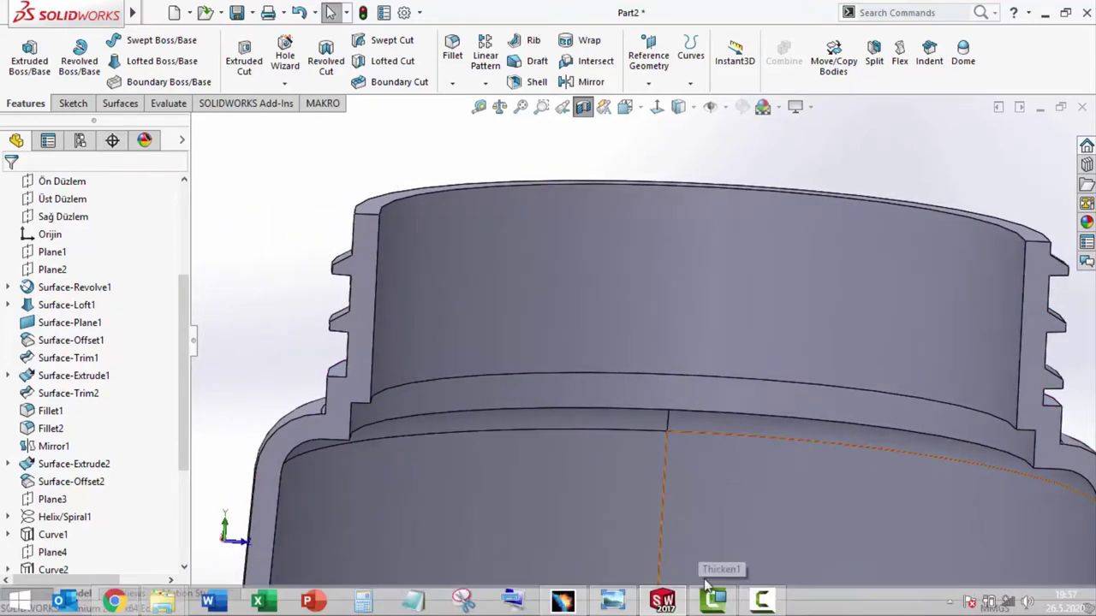
{"action": "left_click", "coordinate": [612, 602]}
{"action": "scroll", "coordinate": [627, 364], "scroll_direction": "down", "scroll_amount": 1}
{"action": "scroll", "coordinate": [628, 363], "scroll_direction": "down", "scroll_amount": 1}
{"action": "scroll", "coordinate": [627, 364], "scroll_direction": "down", "scroll_amount": 1}
{"action": "left_click_drag", "start_coordinate": [628, 364], "coordinate": [589, 331]}
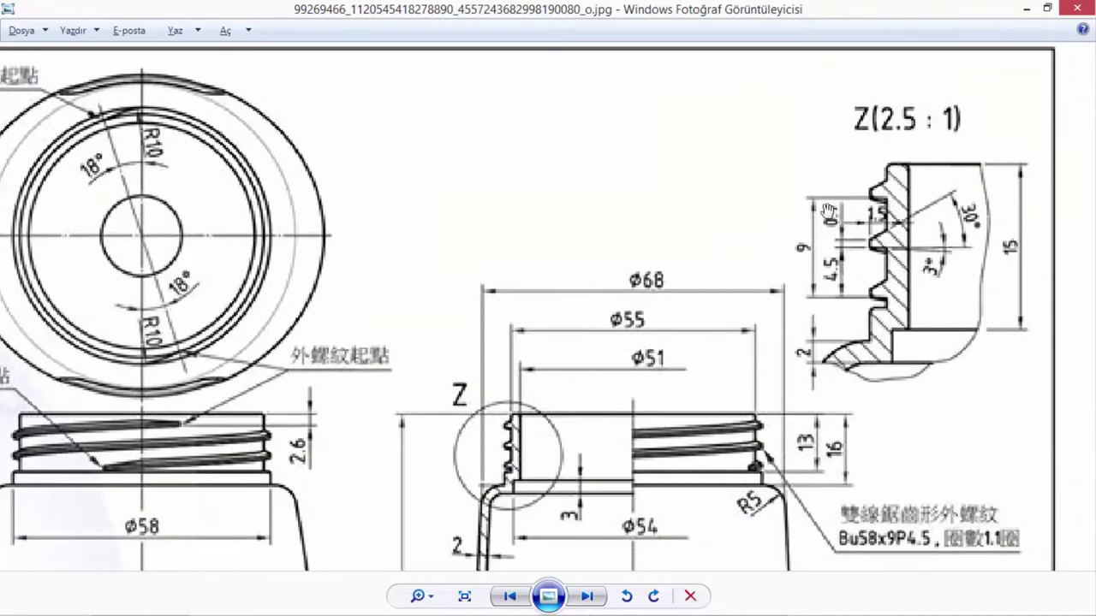
{"action": "left_click", "coordinate": [1025, 8]}
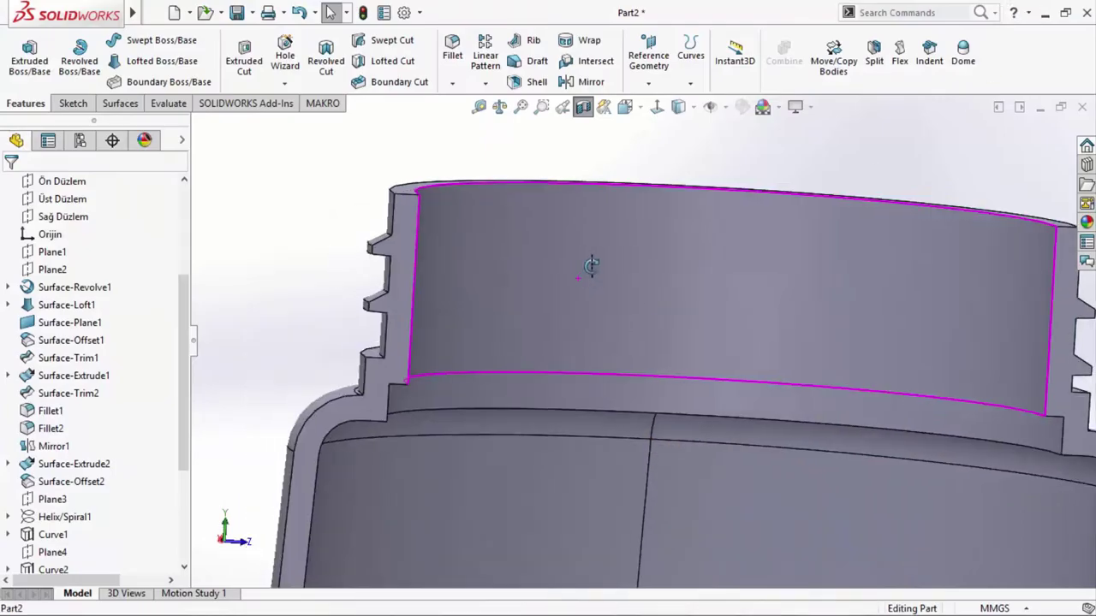
{"action": "scroll", "coordinate": [587, 159], "scroll_direction": "up", "scroll_amount": 1}
{"action": "scroll", "coordinate": [751, 248], "scroll_direction": "up", "scroll_amount": 3}
{"action": "scroll", "coordinate": [824, 368], "scroll_direction": "up", "scroll_amount": 1}
{"action": "mouse_move", "coordinate": [730, 364]}
{"action": "middle_mouse_down"}
{"action": "mouse_move", "coordinate": [679, 416]}
{"action": "mouse_move", "coordinate": [677, 374]}
{"action": "middle_mouse_up"}
{"action": "scroll", "coordinate": [672, 484], "scroll_direction": "down", "scroll_amount": 2}
{"action": "mouse_move", "coordinate": [729, 337]}
{"action": "middle_mouse_down"}
{"action": "mouse_move", "coordinate": [748, 314]}
{"action": "mouse_move", "coordinate": [659, 306]}
{"action": "mouse_move", "coordinate": [544, 310]}
{"action": "mouse_move", "coordinate": [433, 347]}
{"action": "mouse_move", "coordinate": [419, 551]}
{"action": "mouse_move", "coordinate": [432, 603]}
{"action": "mouse_move", "coordinate": [414, 512]}
{"action": "mouse_move", "coordinate": [548, 325]}
{"action": "mouse_move", "coordinate": [546, 349]}
{"action": "mouse_move", "coordinate": [499, 372]}
{"action": "middle_mouse_up"}
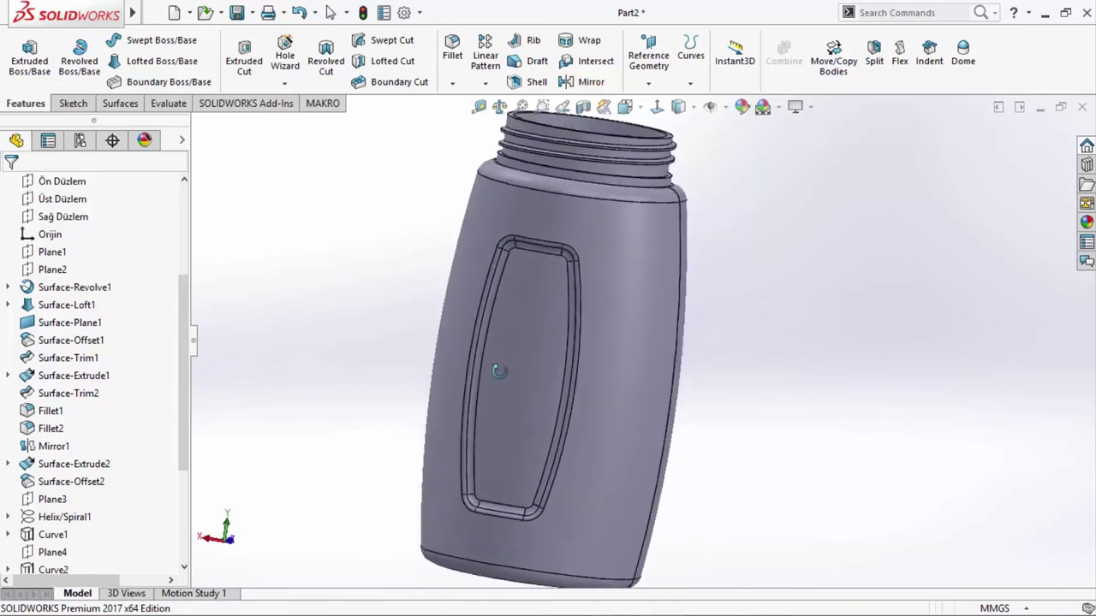